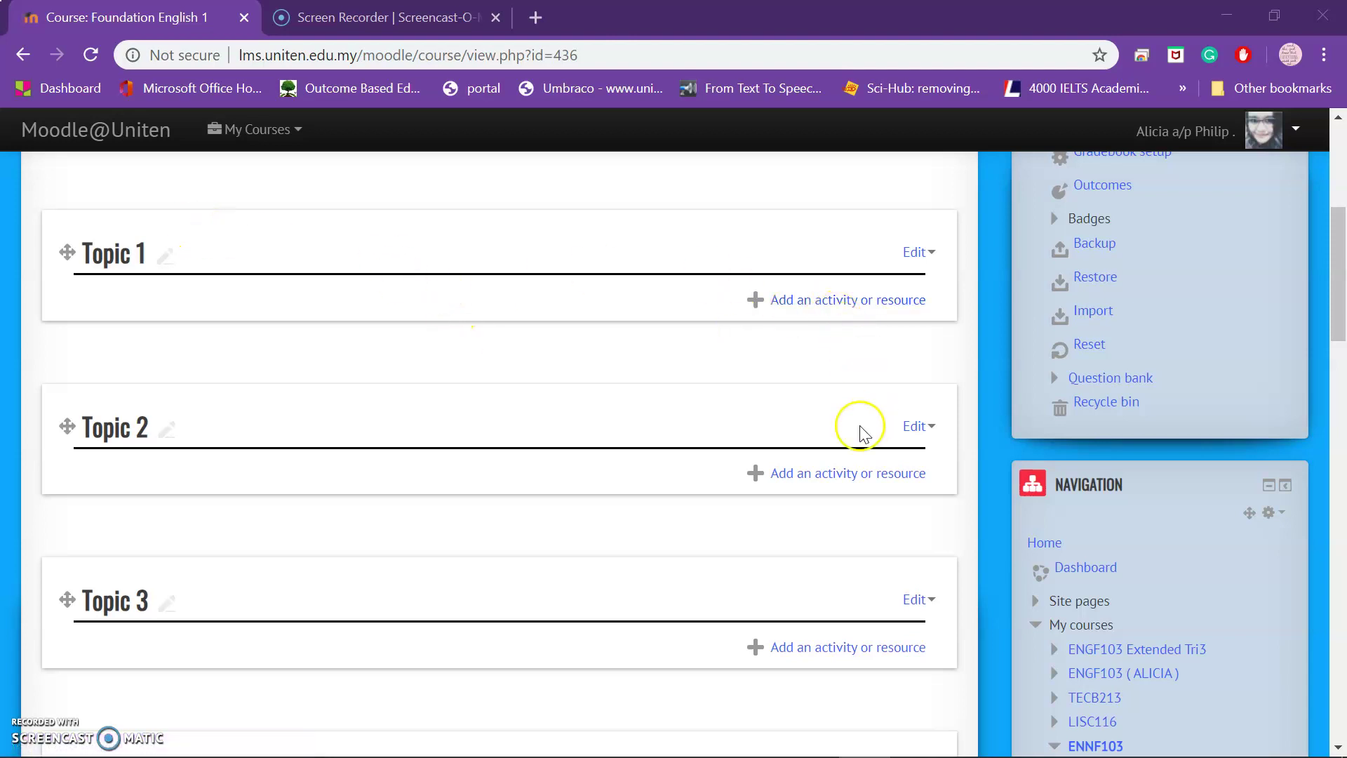
Add a new Quiz activity to Topic 1 and name it "Reading Test".
click(829, 299)
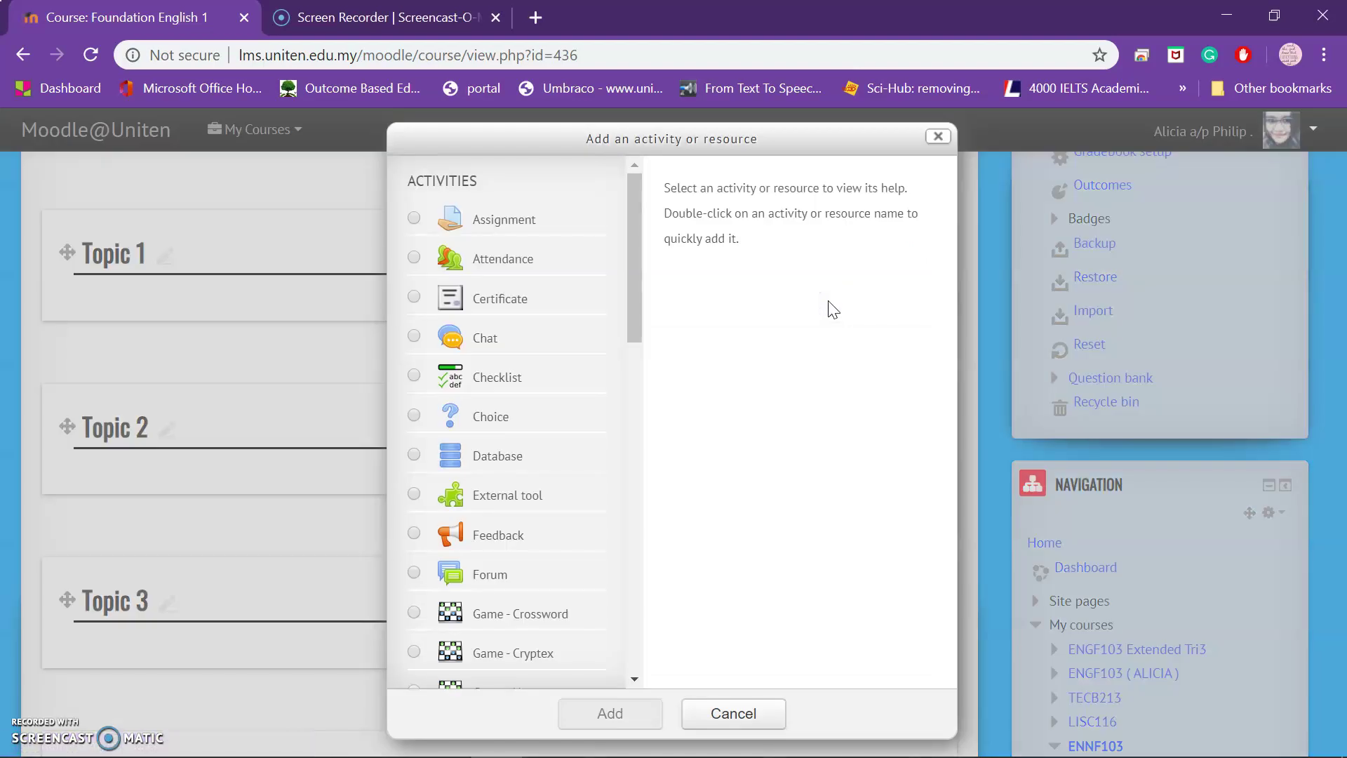
drag(634, 303, 644, 541)
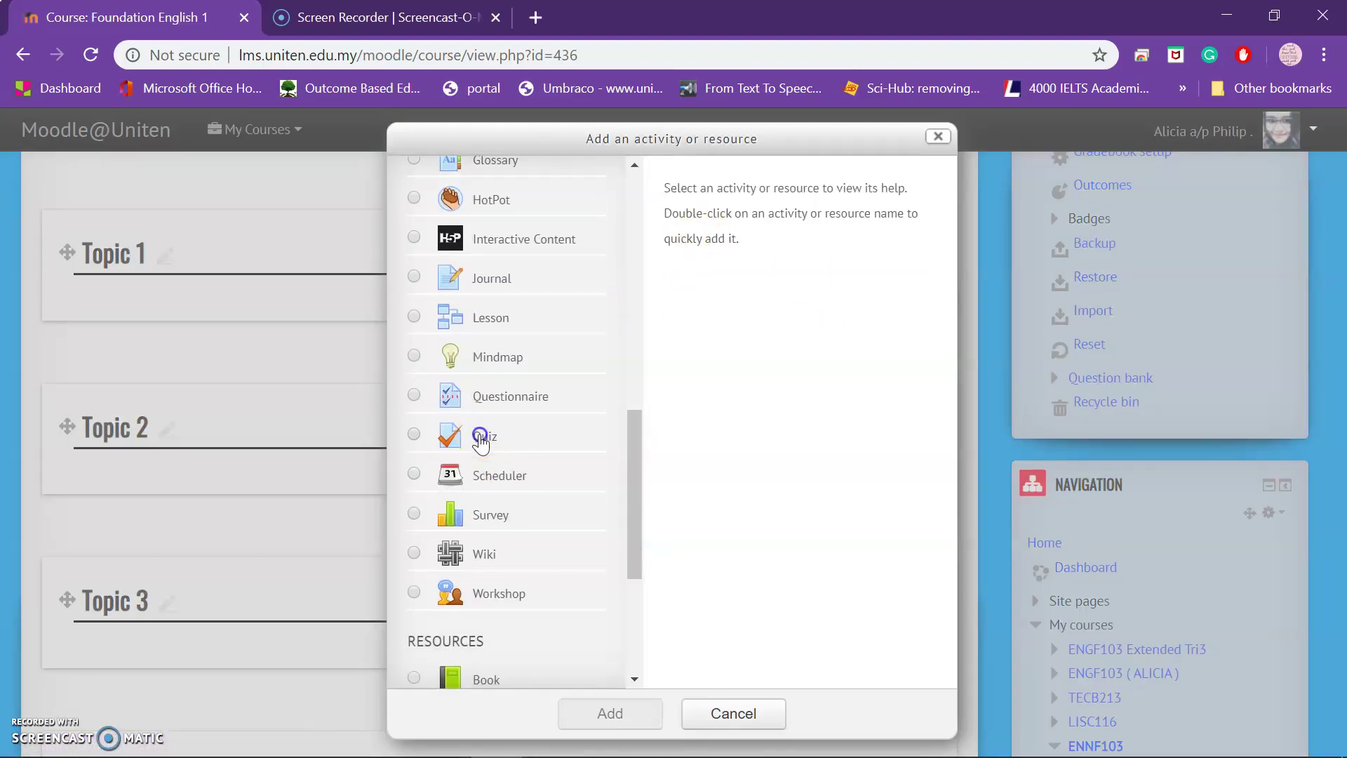
click(474, 435)
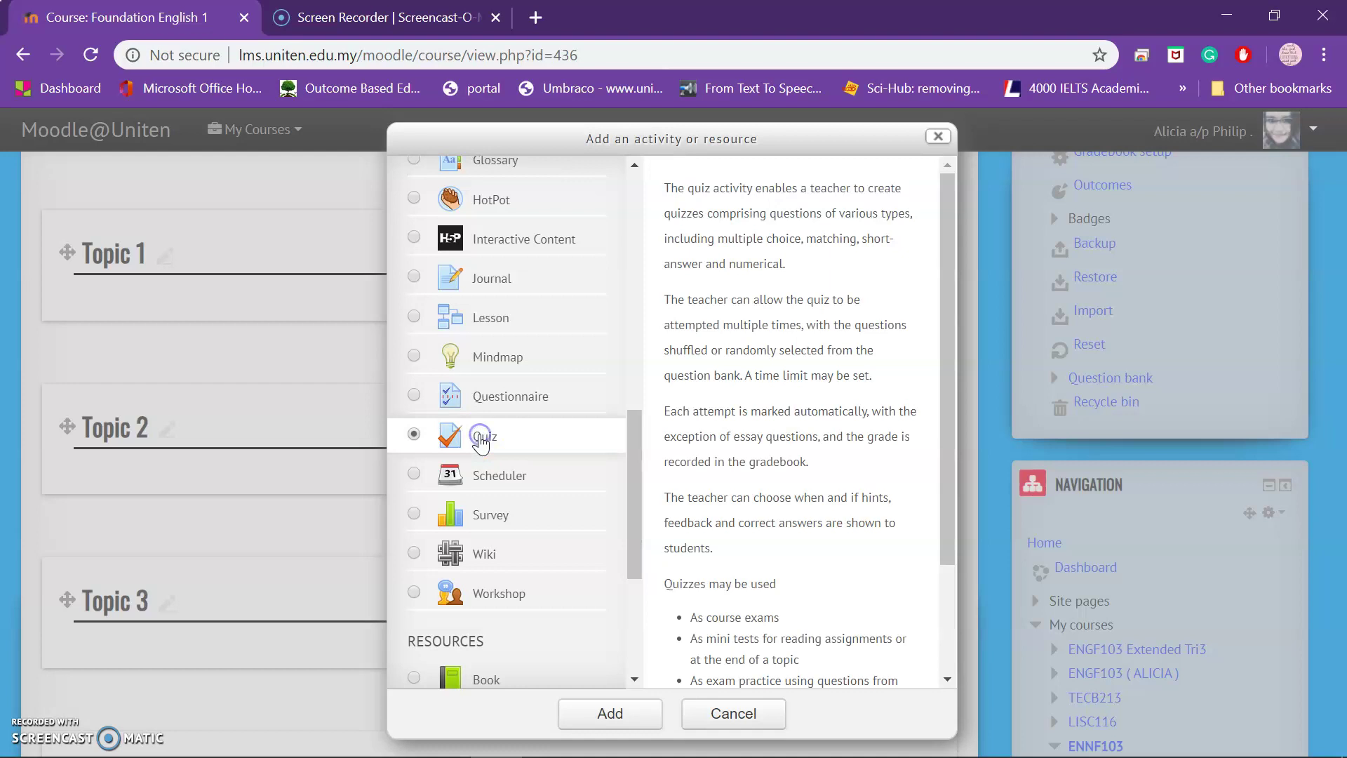
click(607, 722)
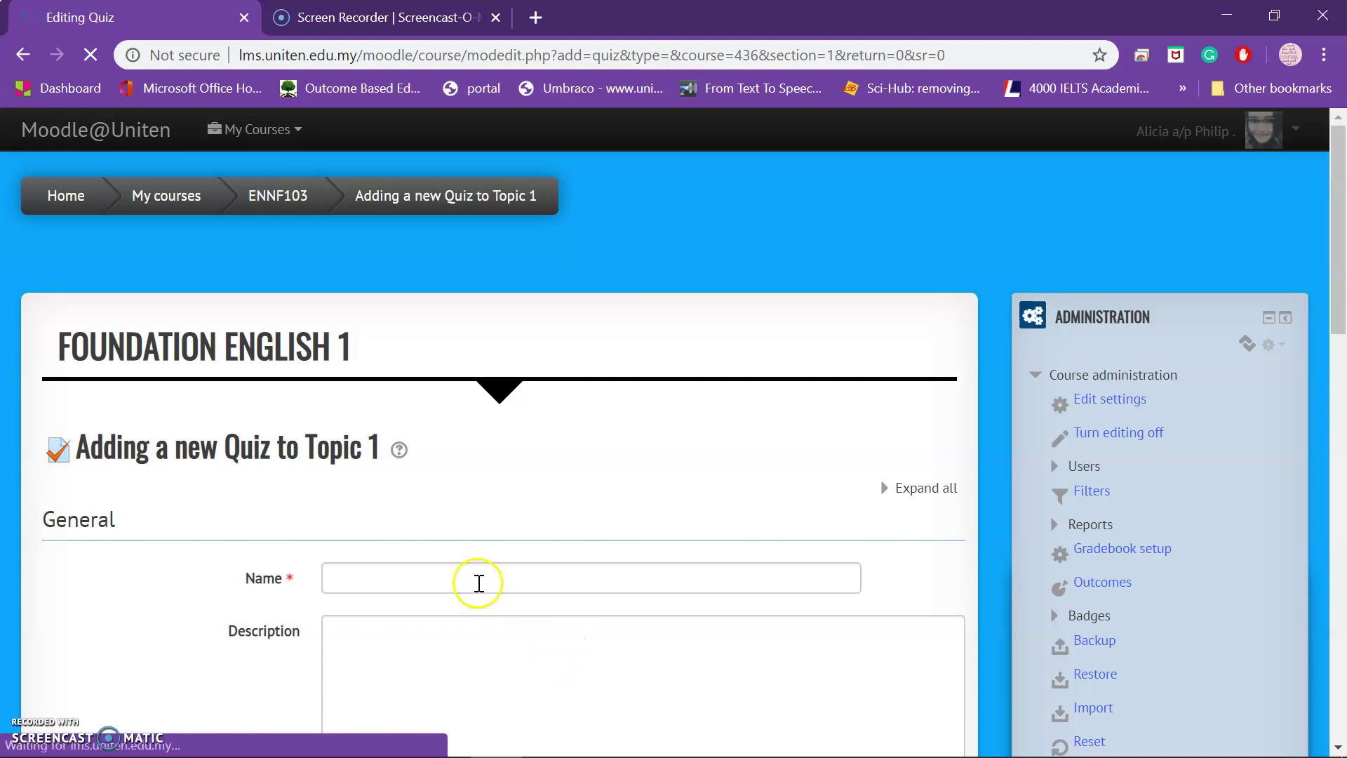
click(476, 582)
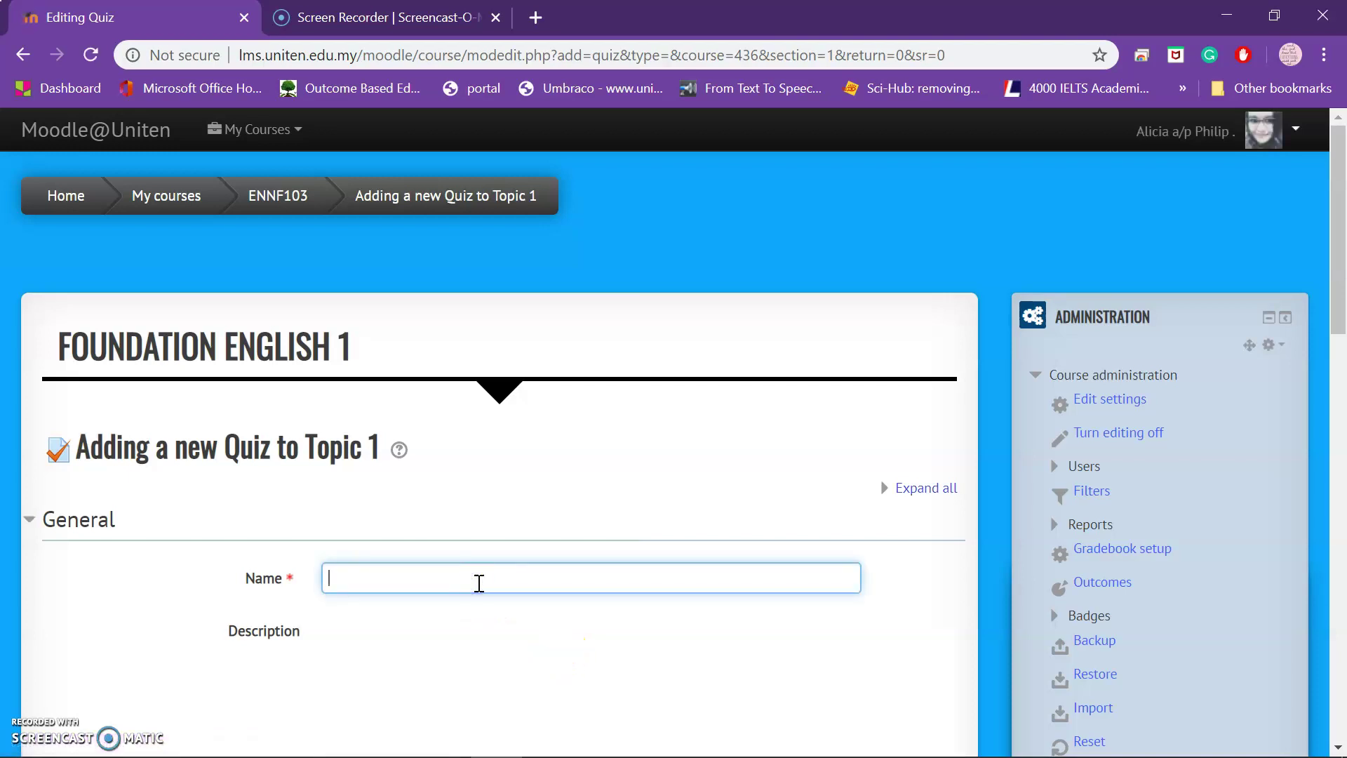
text(Reading Te)
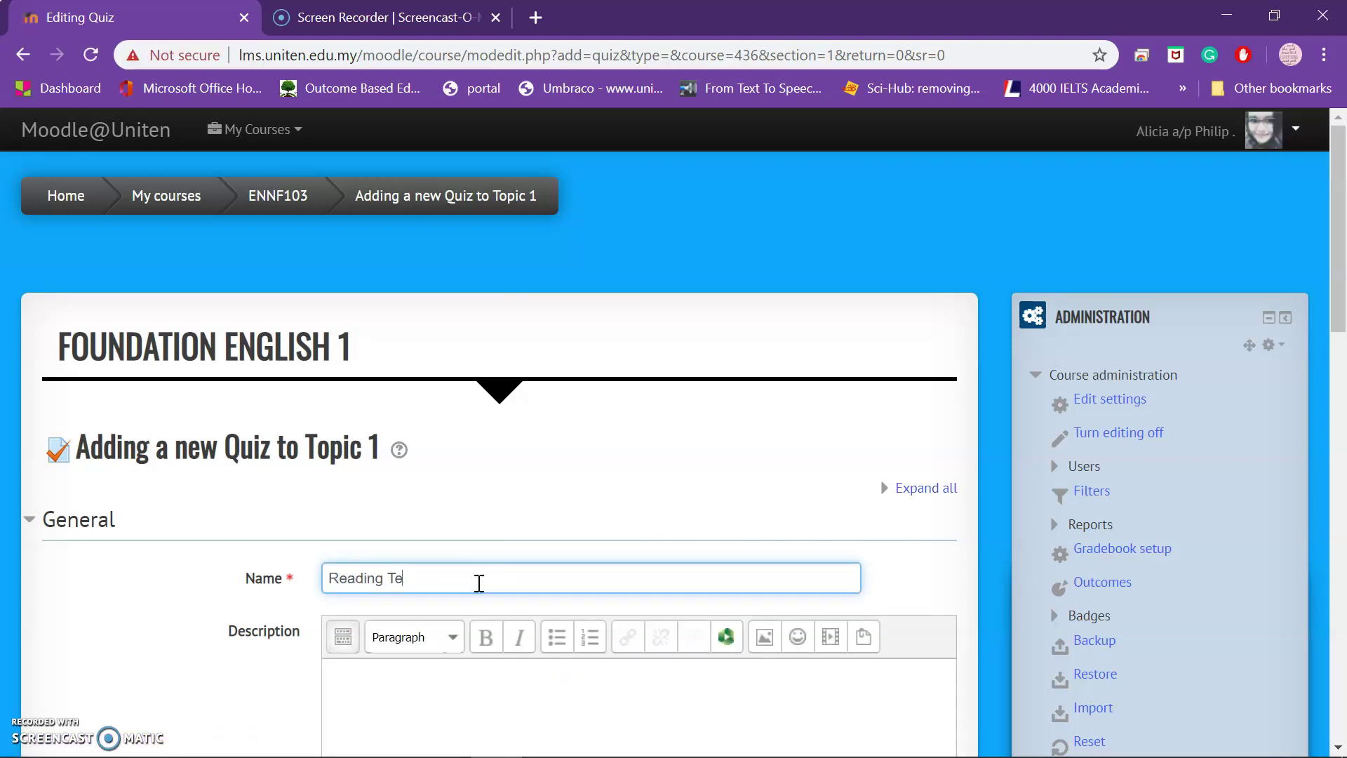
Enable the quiz's opening and closing dates in the Timing section and set both to 18 April 2020.
scroll(477, 583, down, 4)
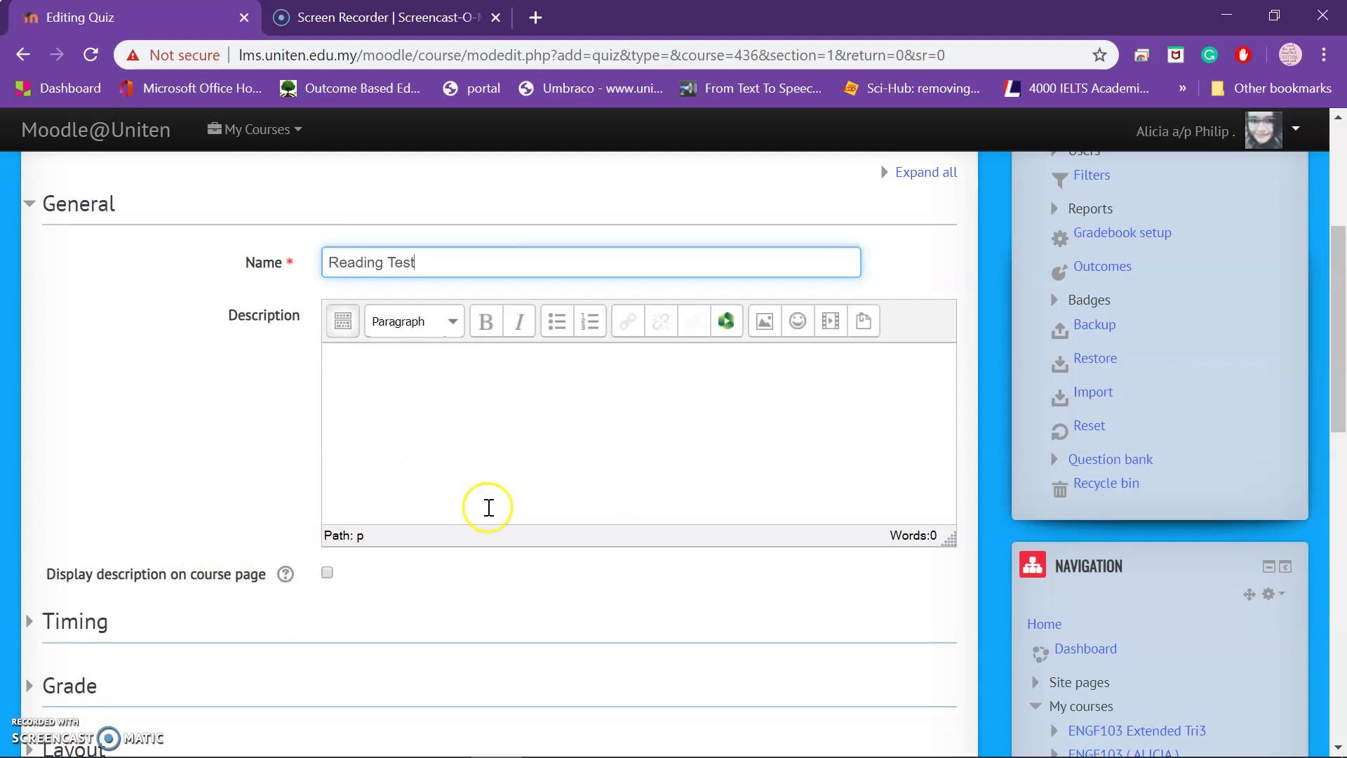
scroll(487, 505, down, 1)
click(77, 517)
scroll(82, 517, down, 1)
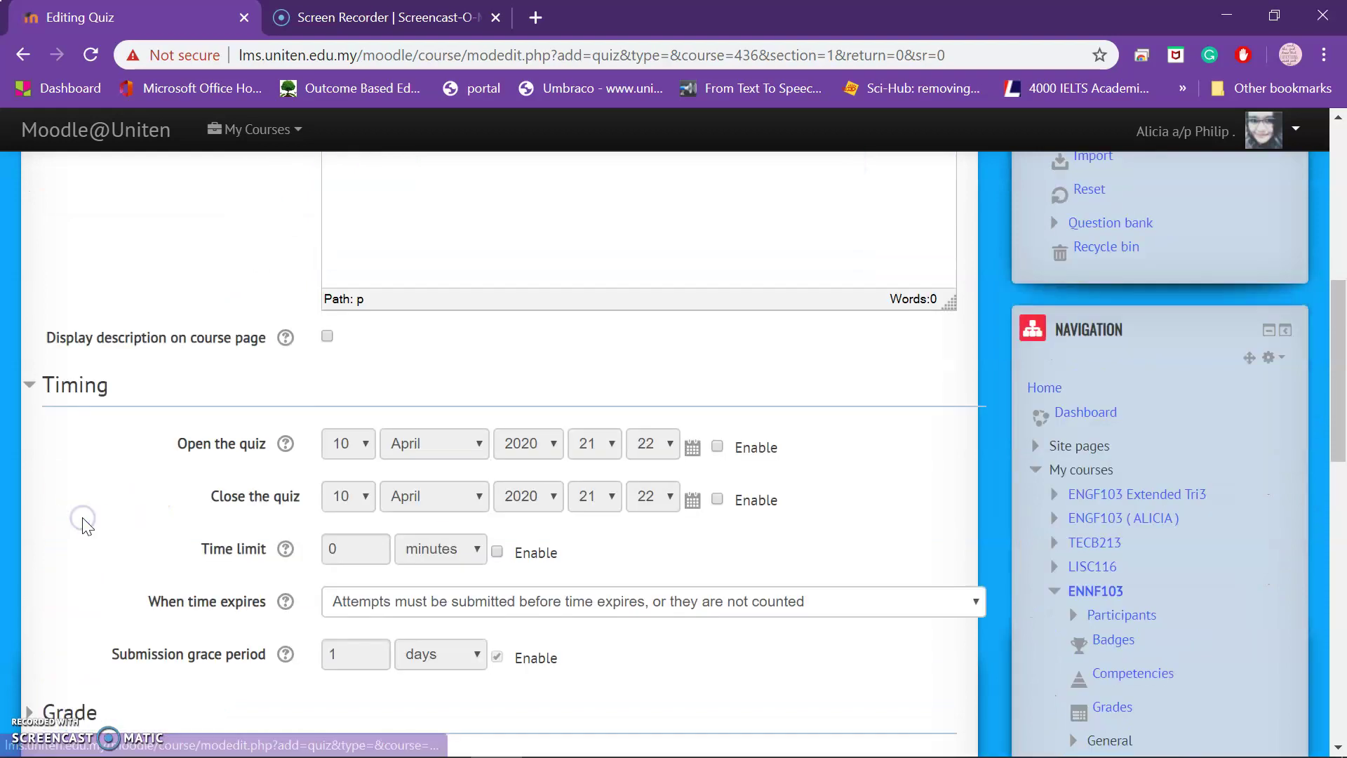
click(715, 447)
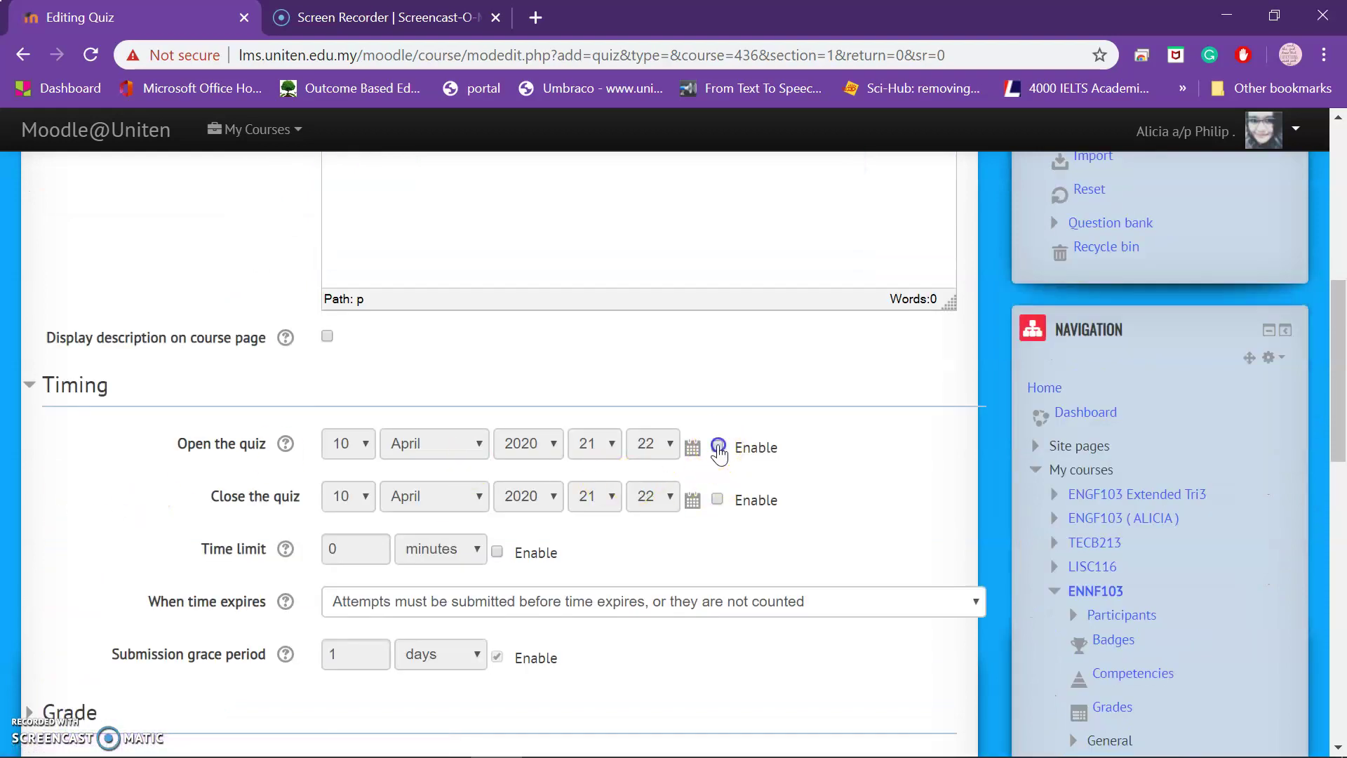
click(716, 500)
click(332, 442)
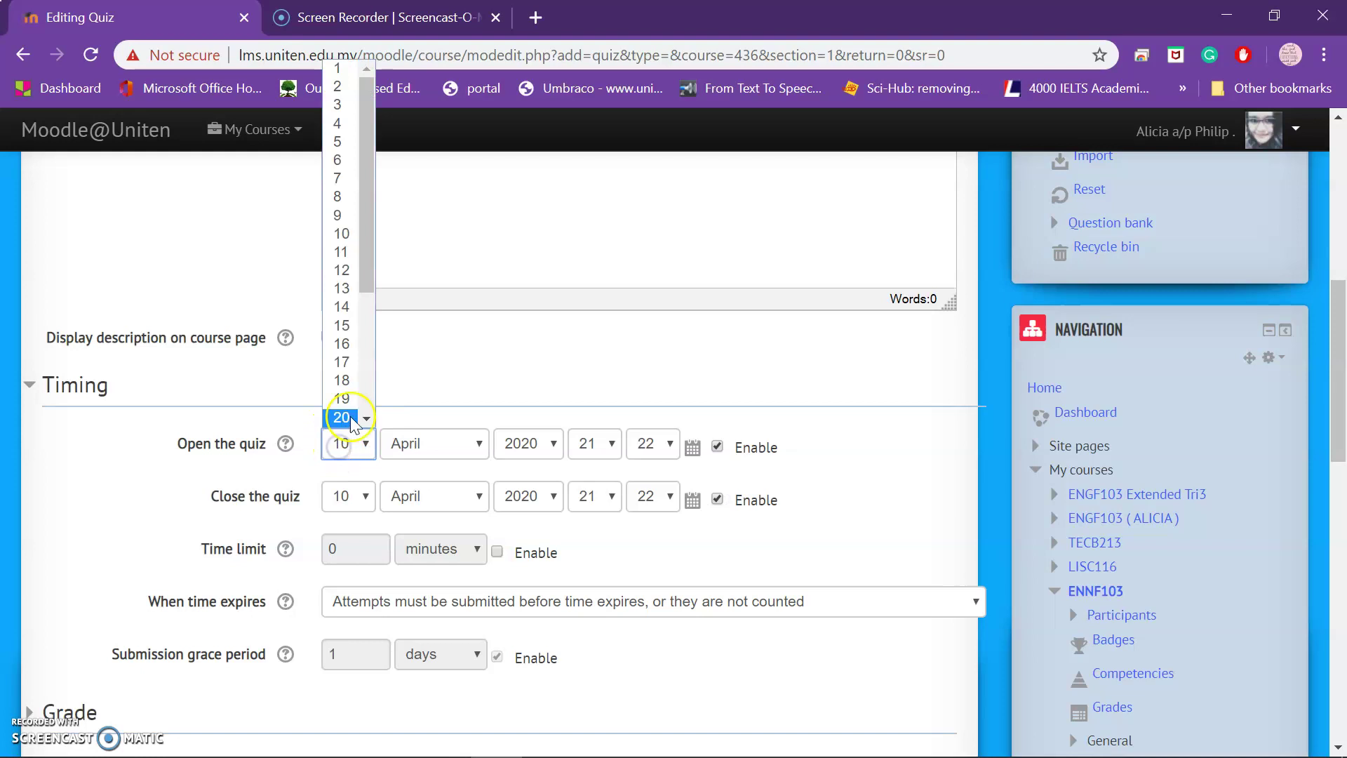
click(341, 381)
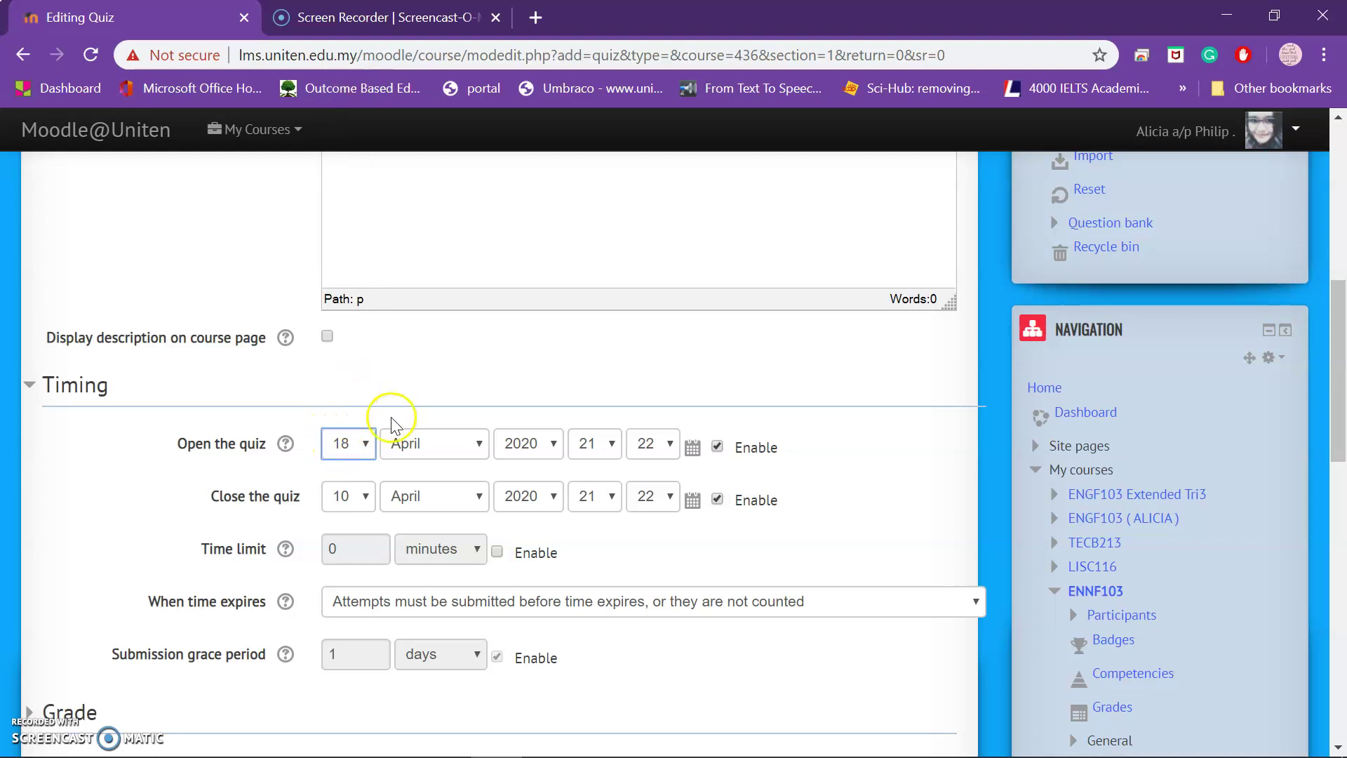
click(355, 497)
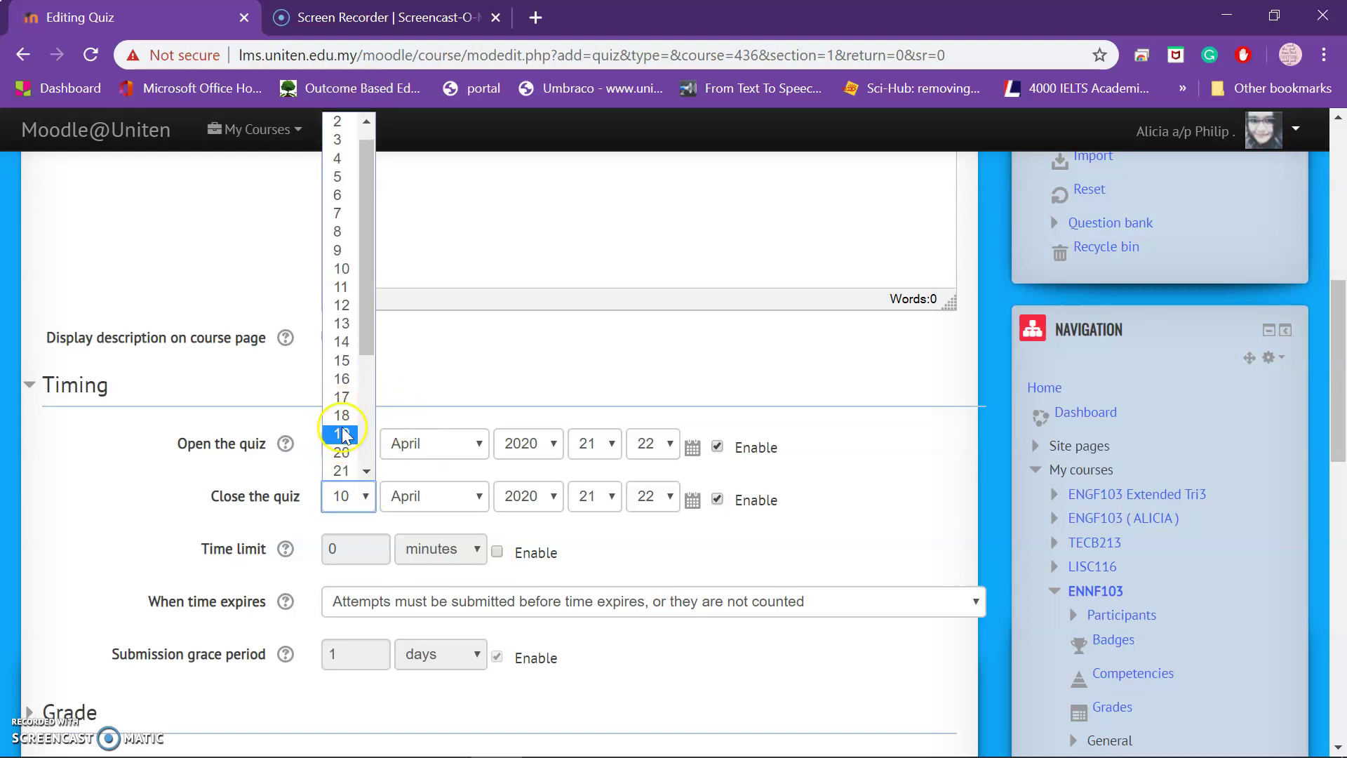
click(342, 416)
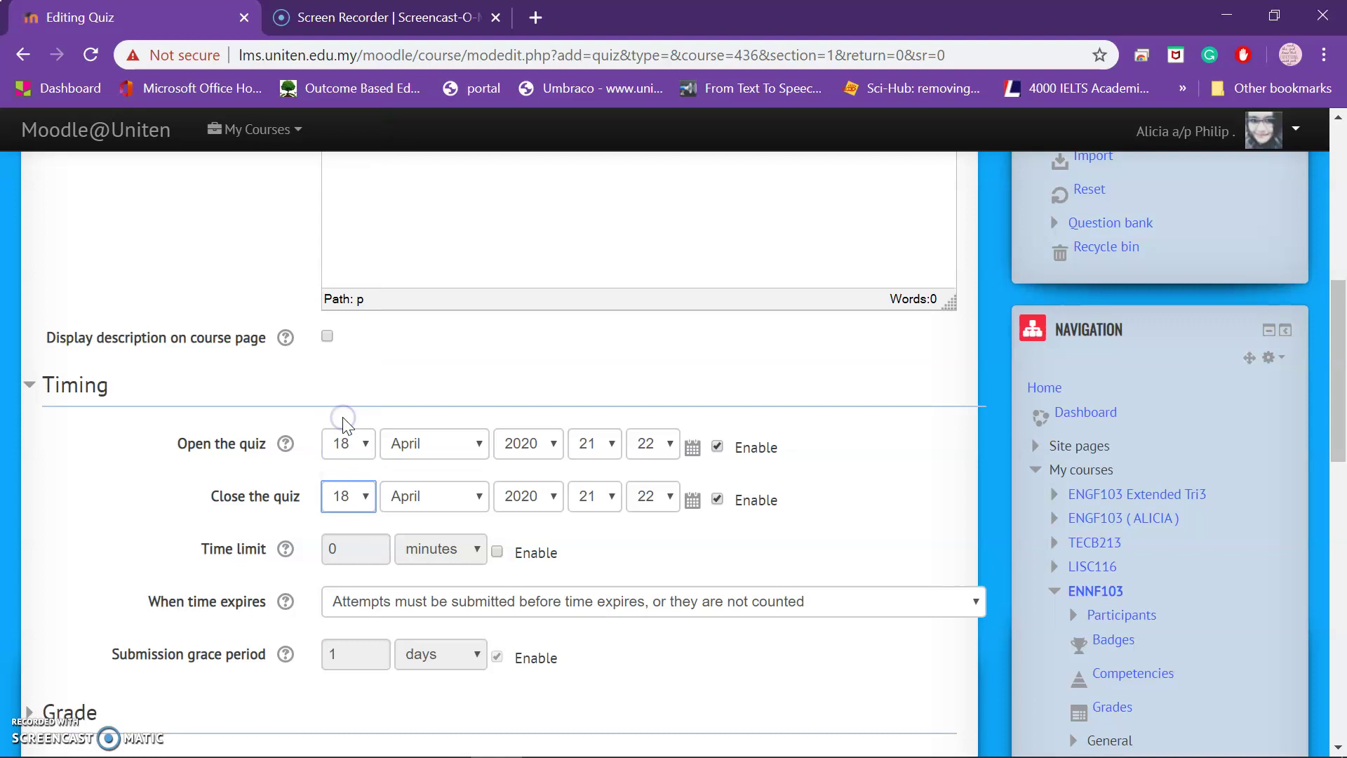
Set the quiz's opening time to 08:00 and its closing time to 20:00.
click(599, 457)
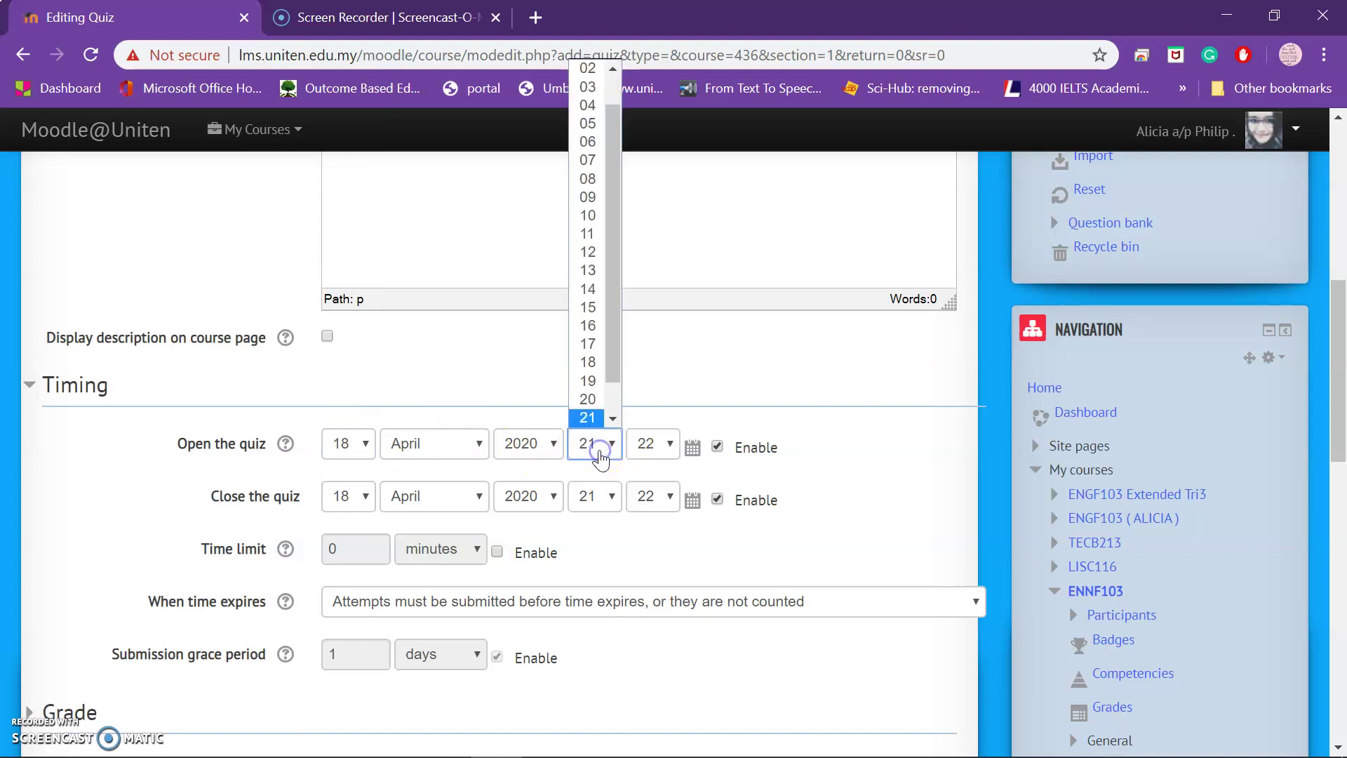
click(589, 178)
click(587, 499)
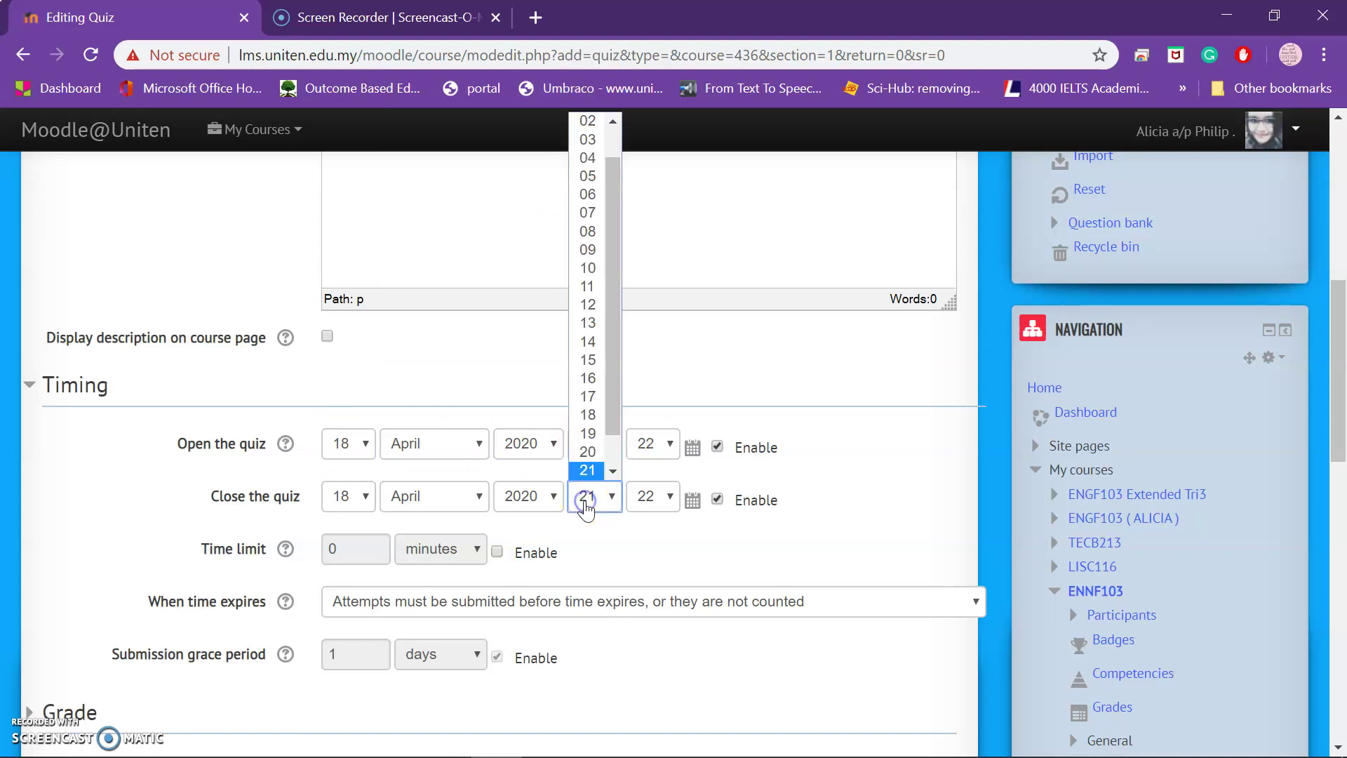
click(588, 454)
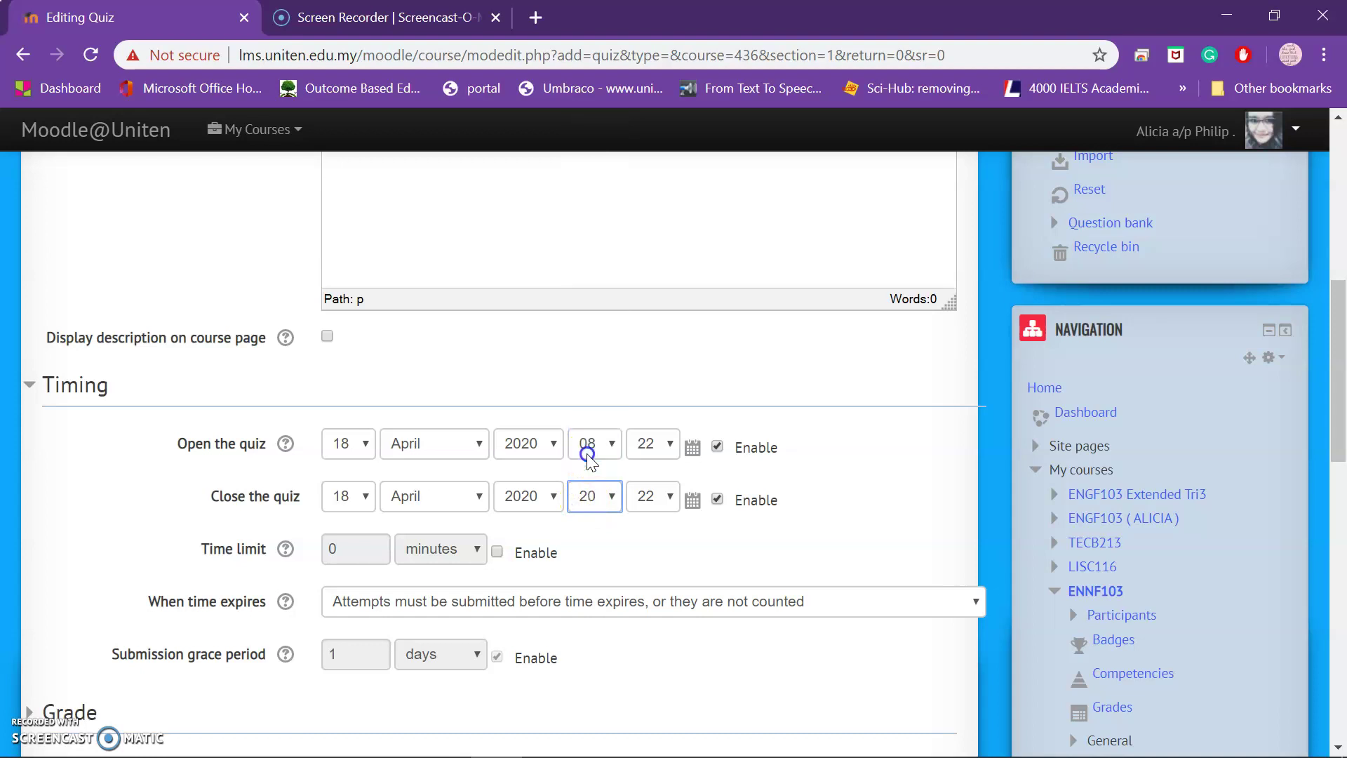
click(669, 445)
drag(671, 120, 671, 70)
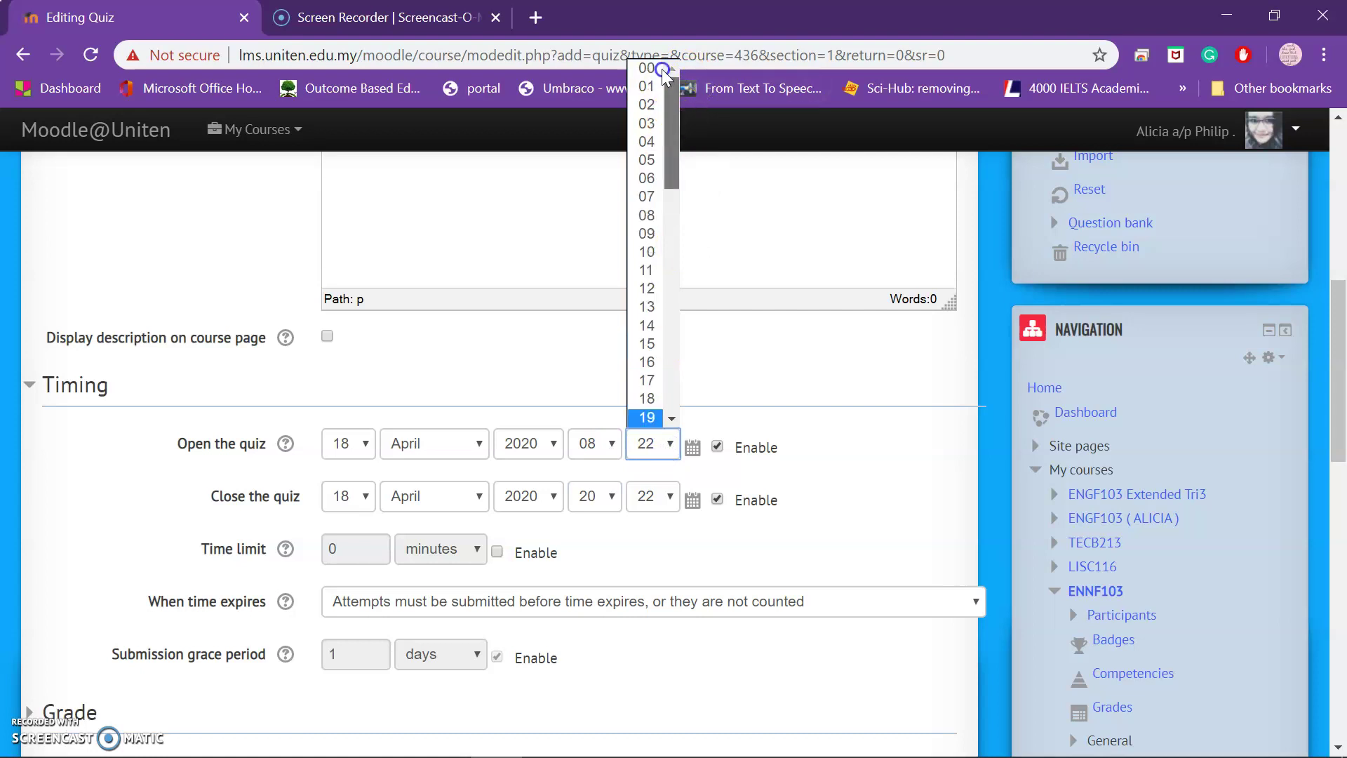
click(656, 69)
click(642, 500)
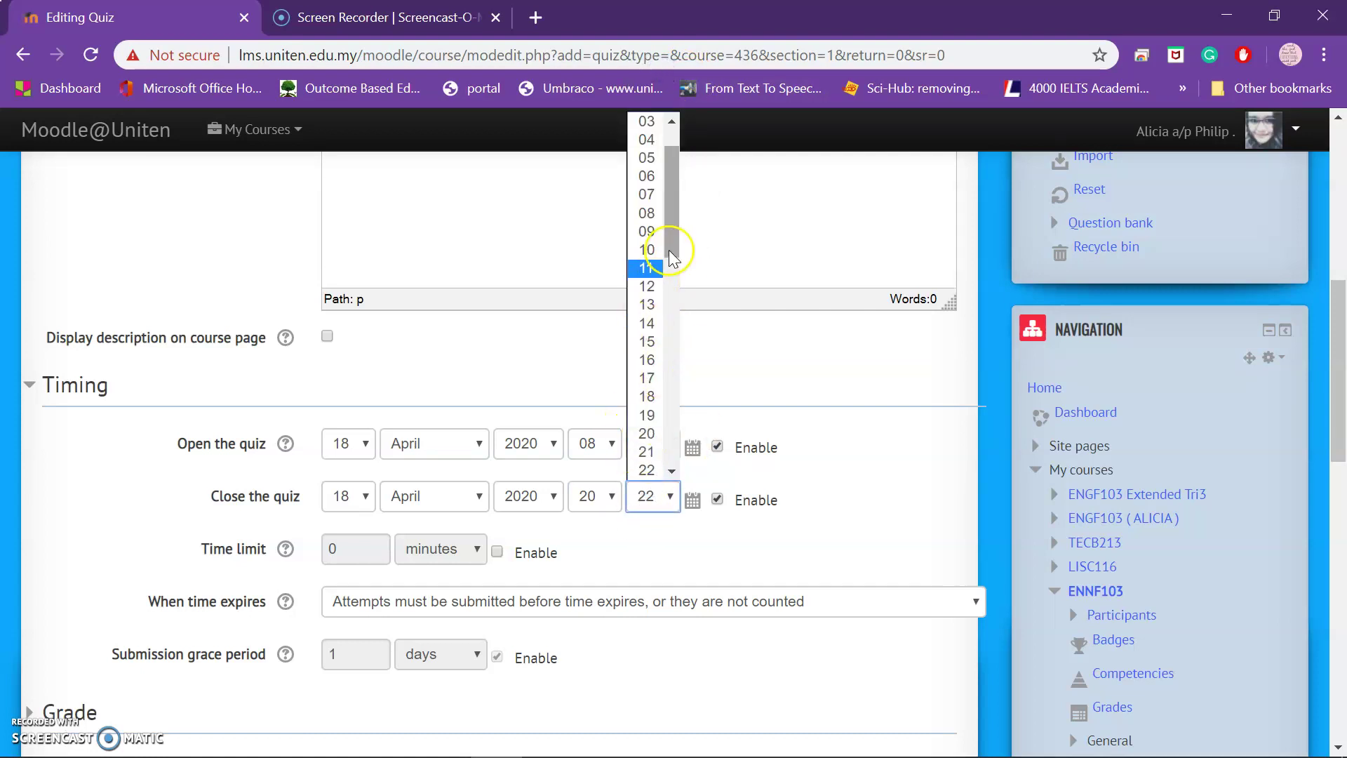
drag(673, 181, 689, 126)
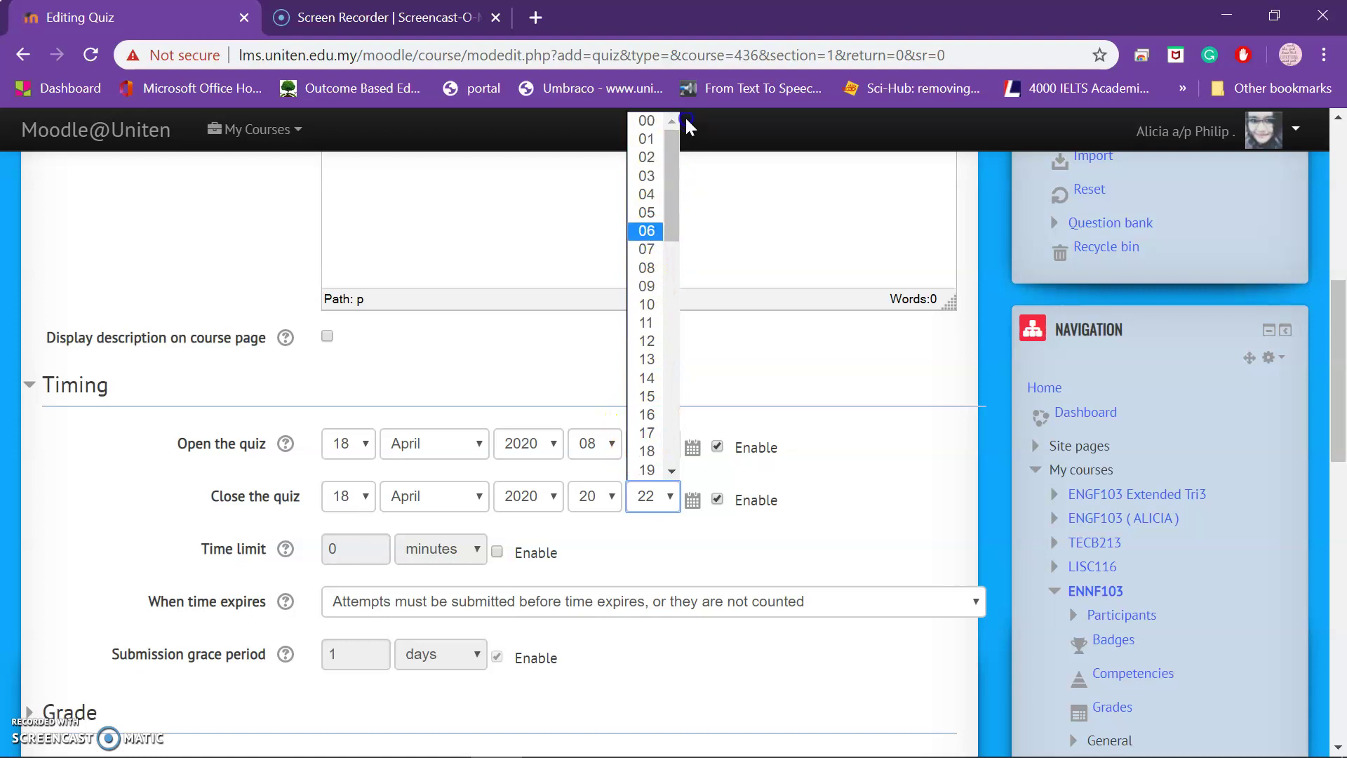
click(645, 123)
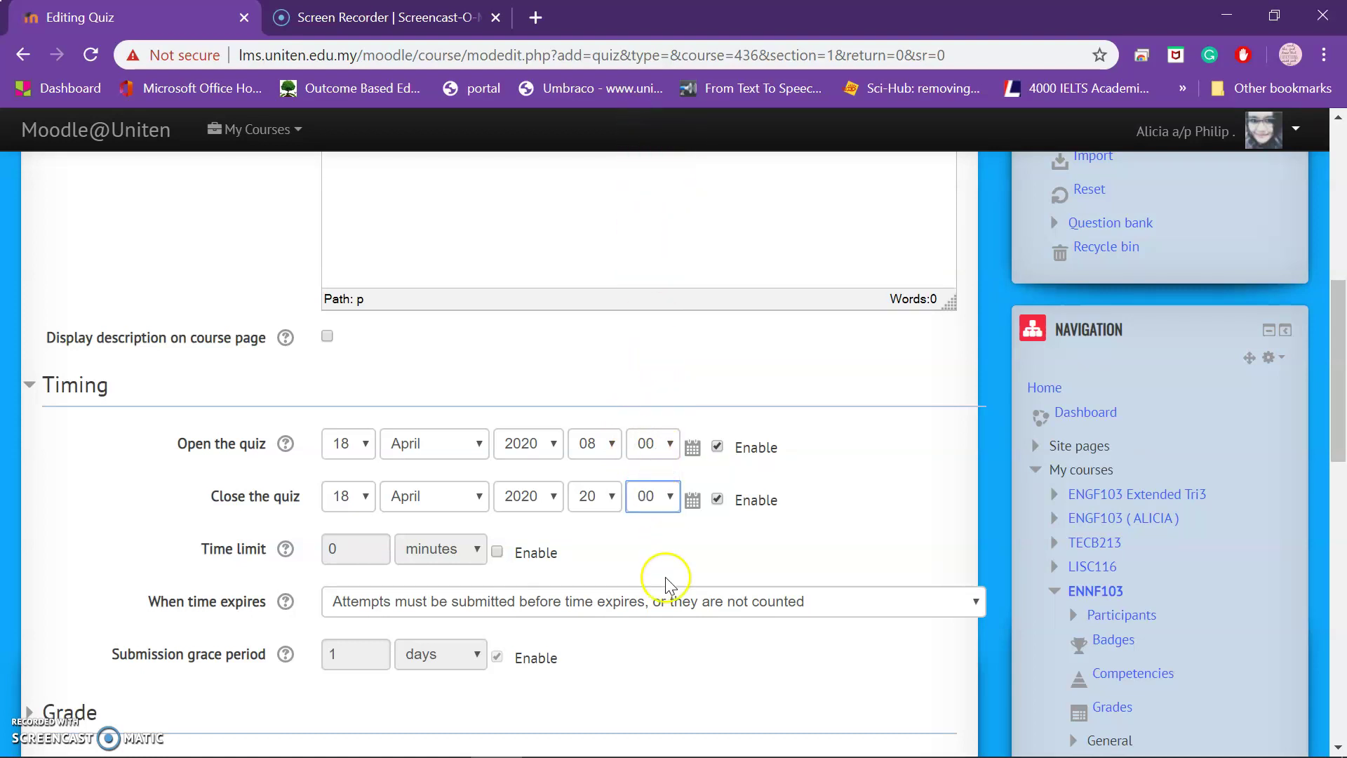
Enable the quiz's time limit and set it to 1 hour, using hours as the unit.
scroll(657, 557, down, 1)
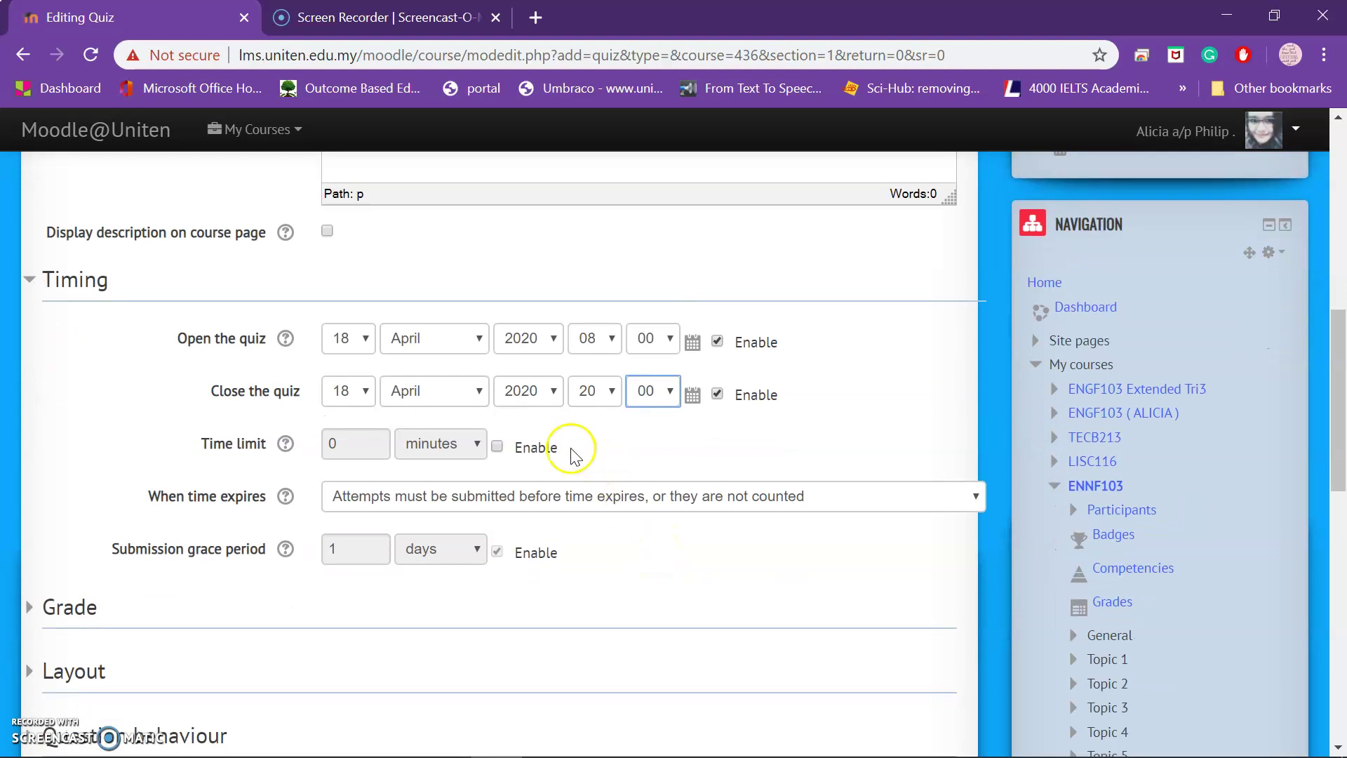
click(498, 447)
click(463, 444)
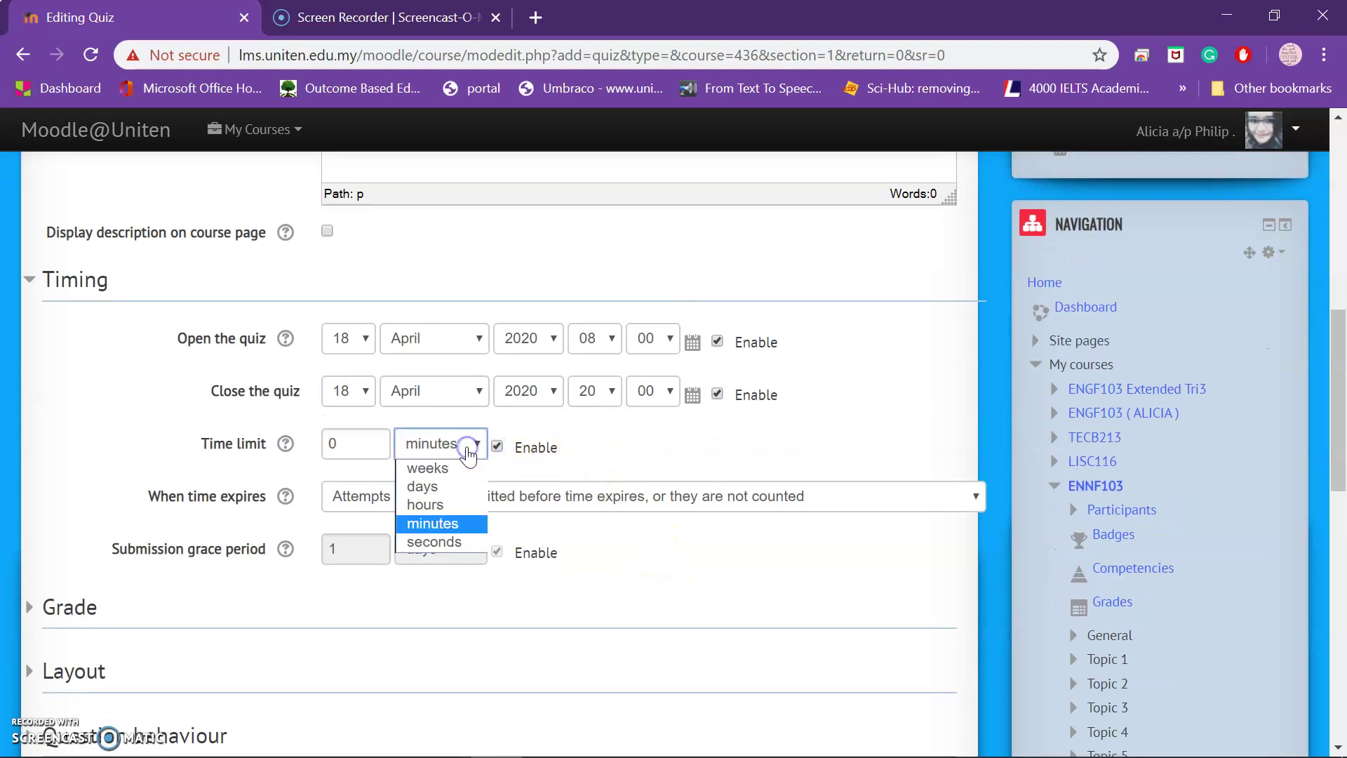
click(457, 502)
drag(350, 444, 314, 447)
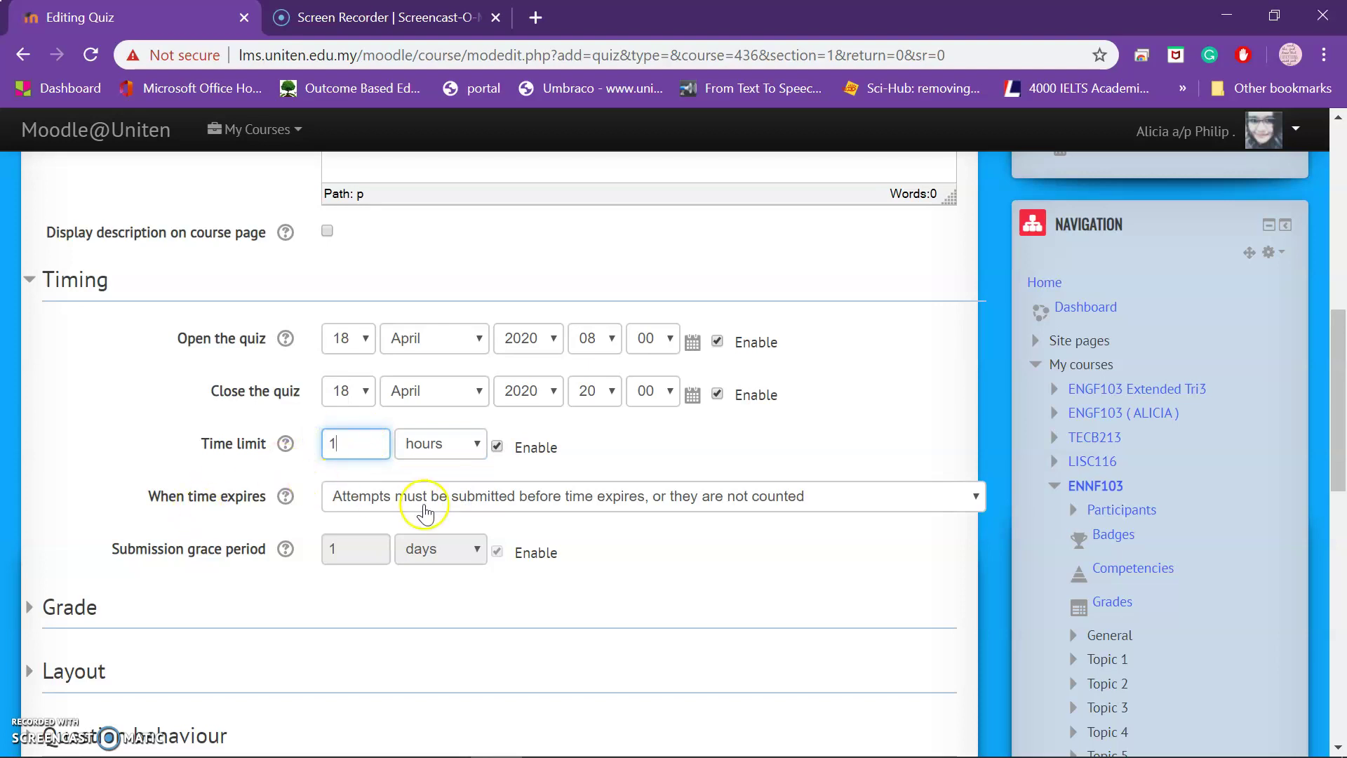
Allow a grace period for submitting open attempts without answering more questions when time expires, and set it to 30 minutes.
click(537, 497)
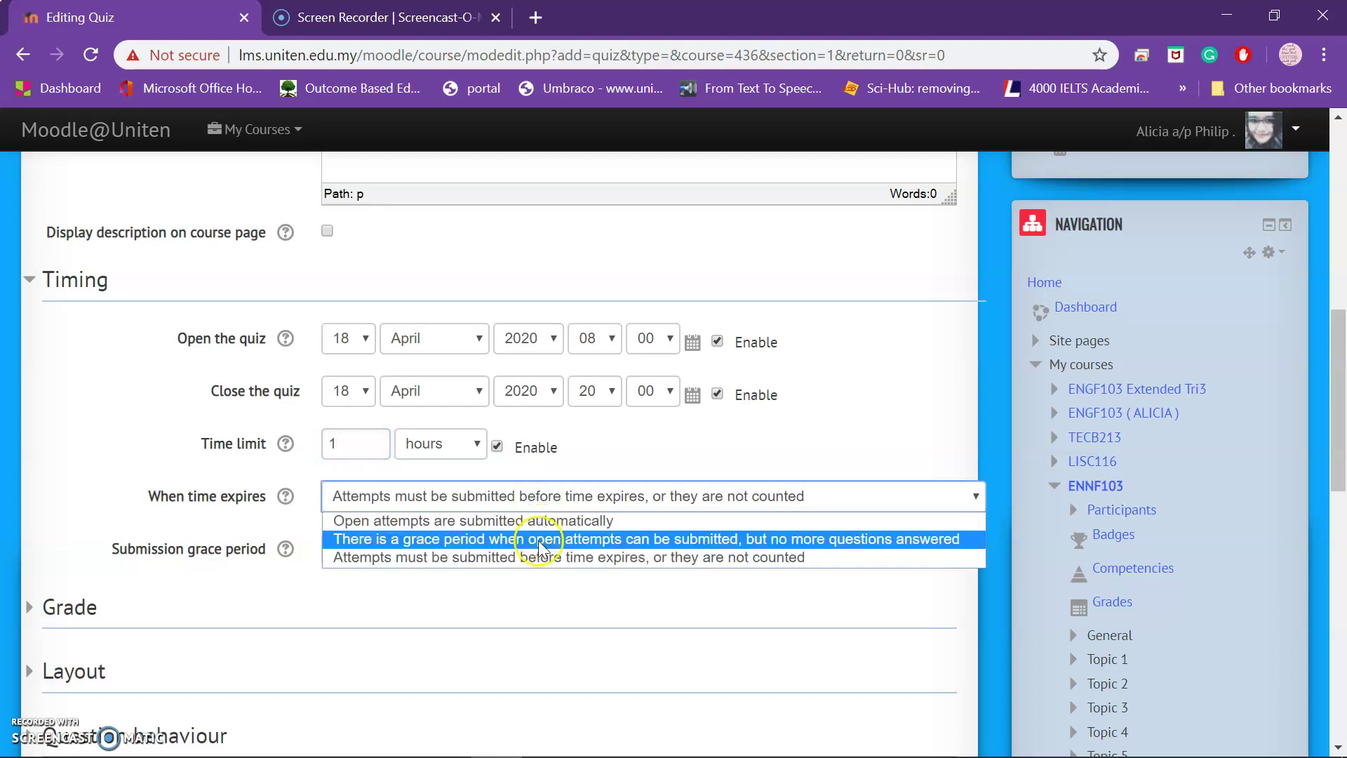
click(539, 538)
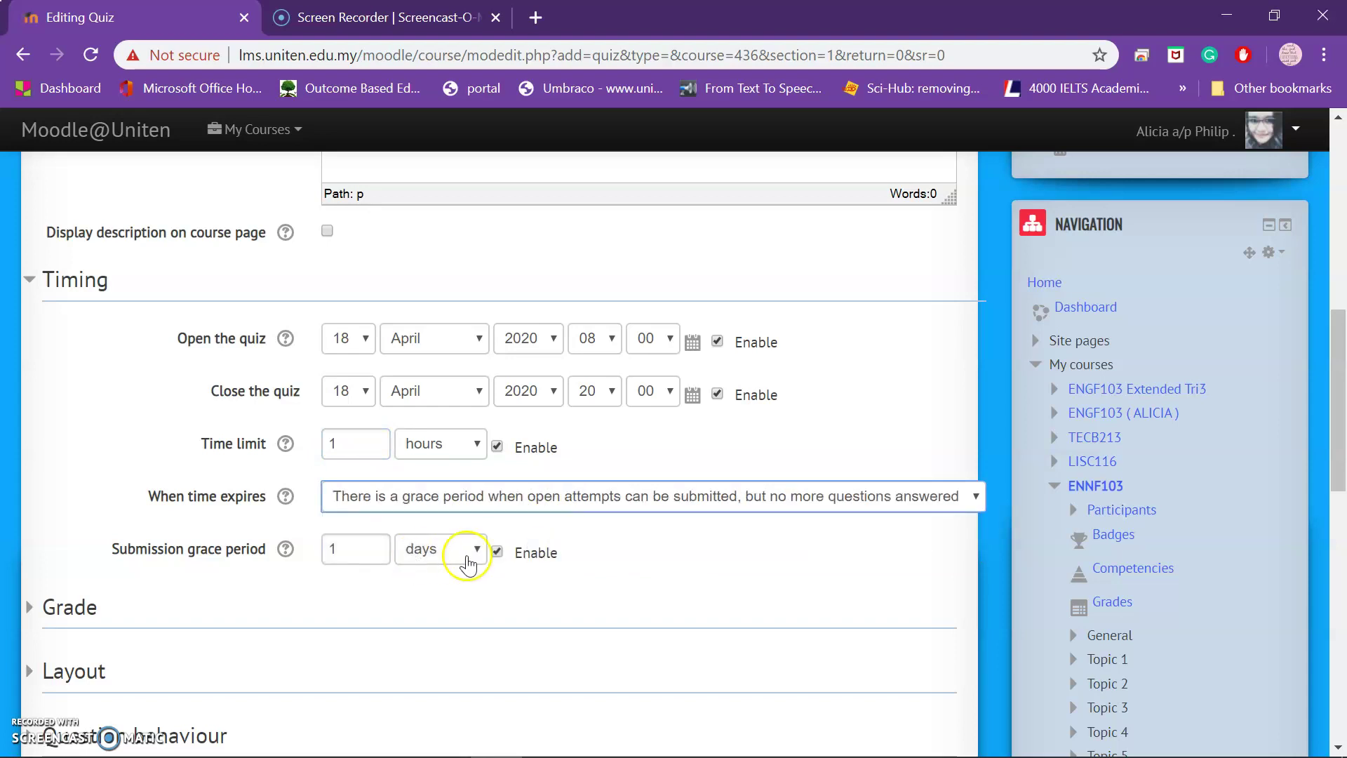
click(480, 554)
click(342, 548)
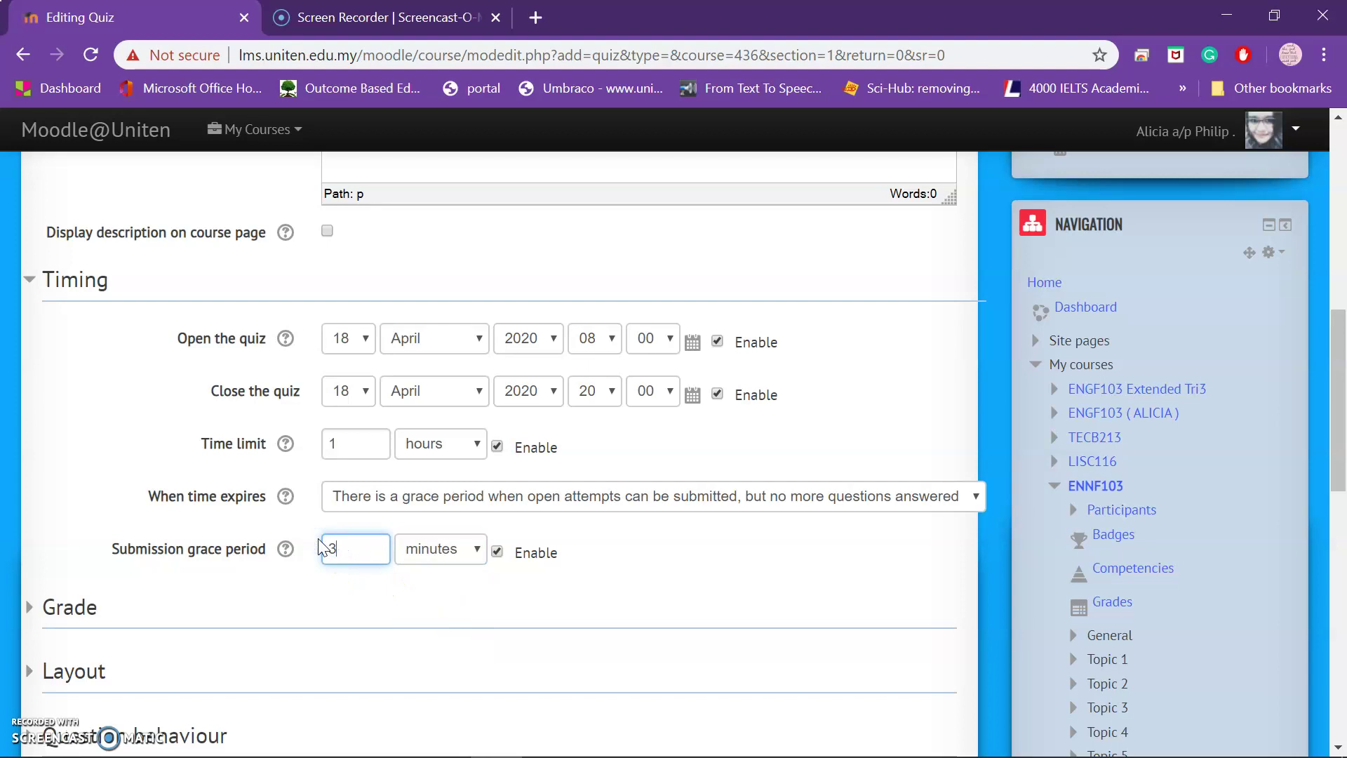
click(666, 573)
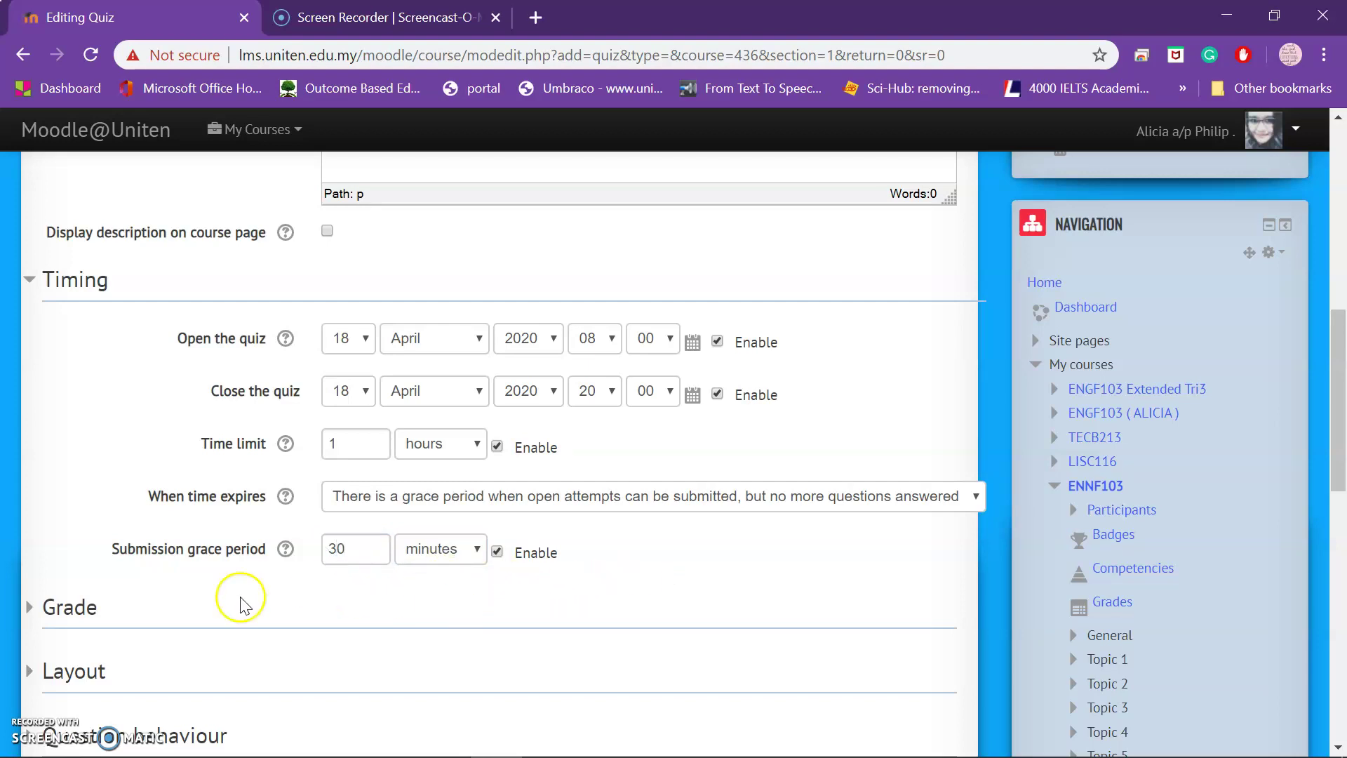
Set the grade to pass to 10 and the attempts allowed to 2 in the Grade section.
scroll(314, 598, down, 2)
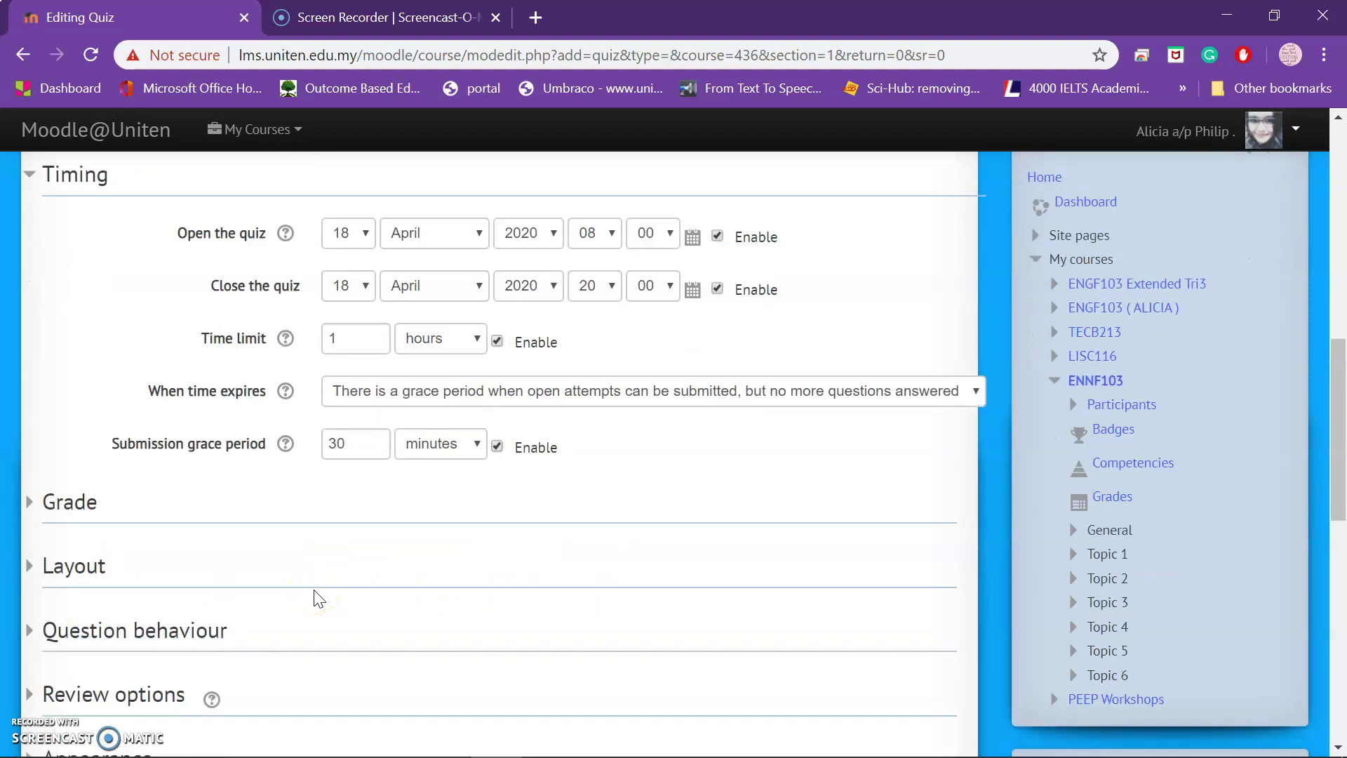
click(88, 503)
scroll(87, 503, down, 2)
click(348, 502)
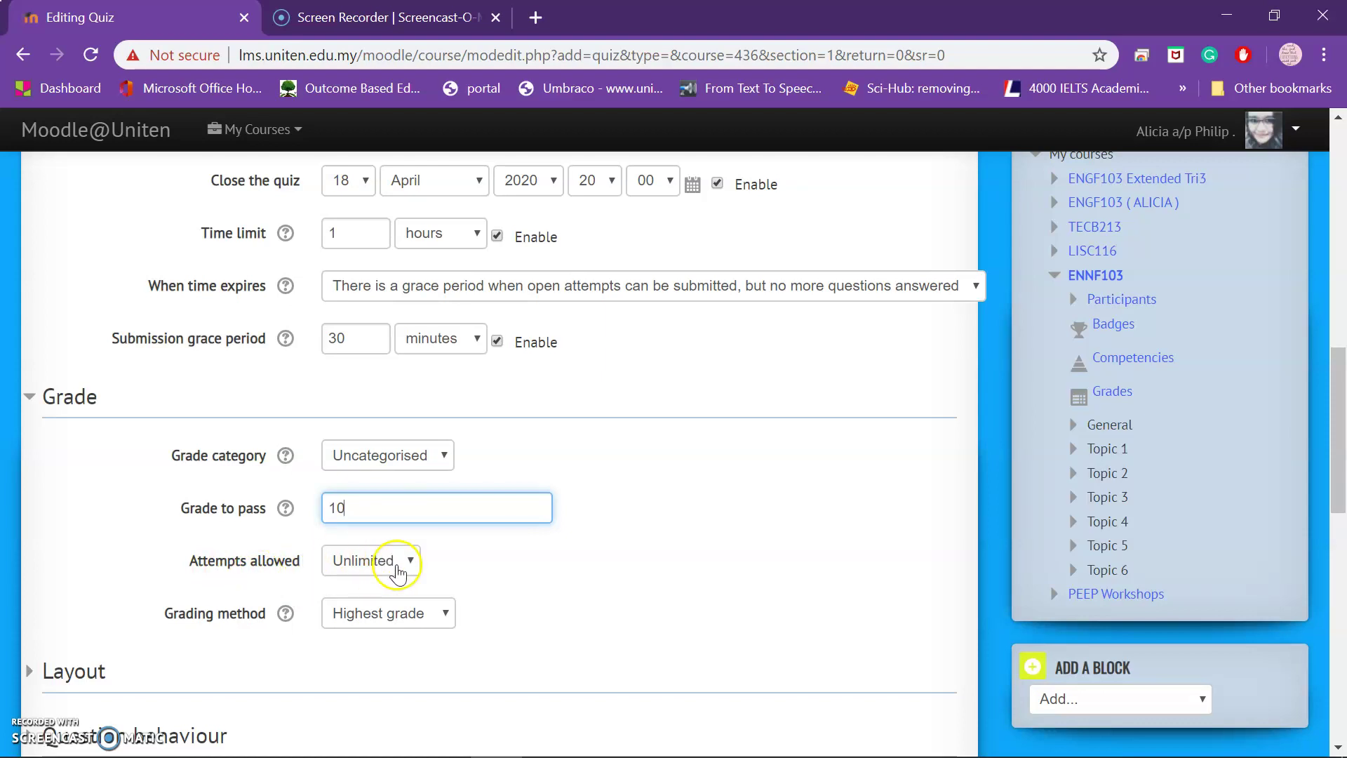
click(375, 561)
click(422, 377)
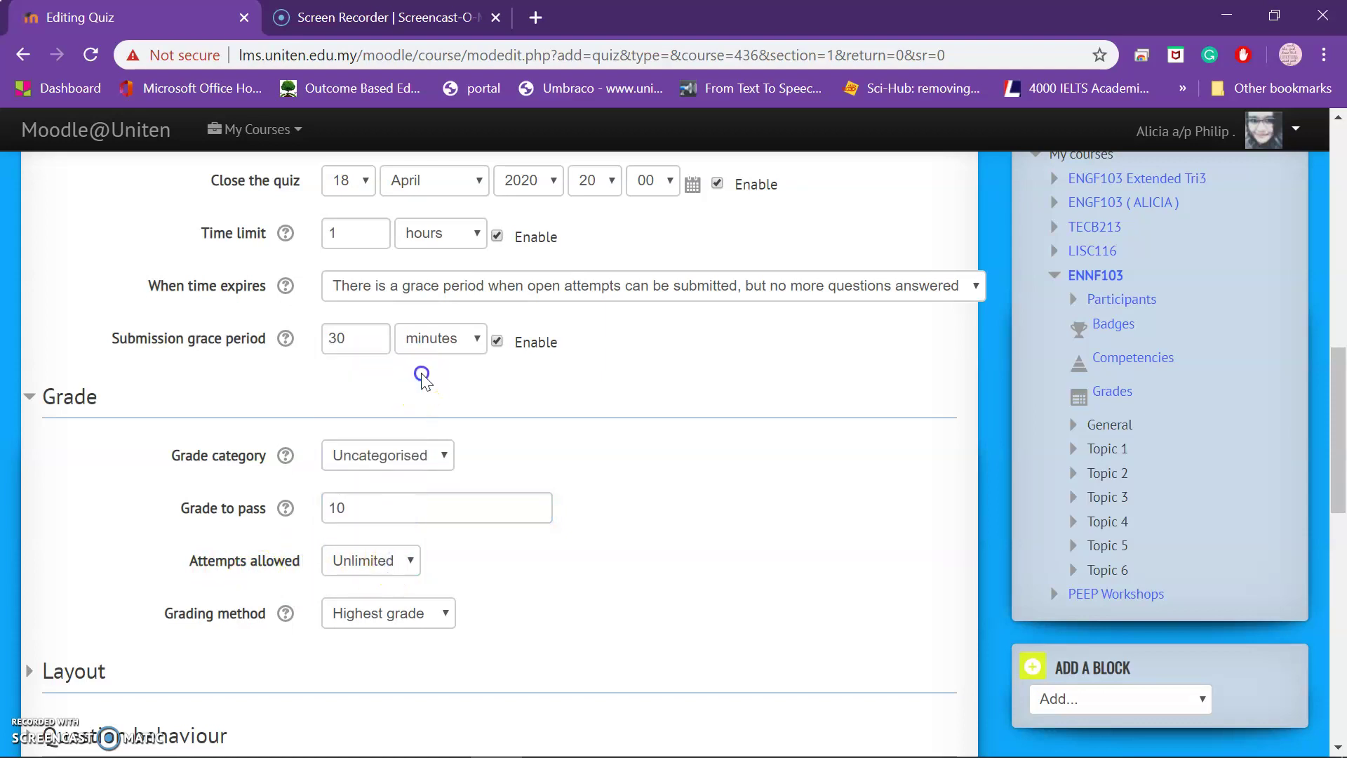
click(373, 561)
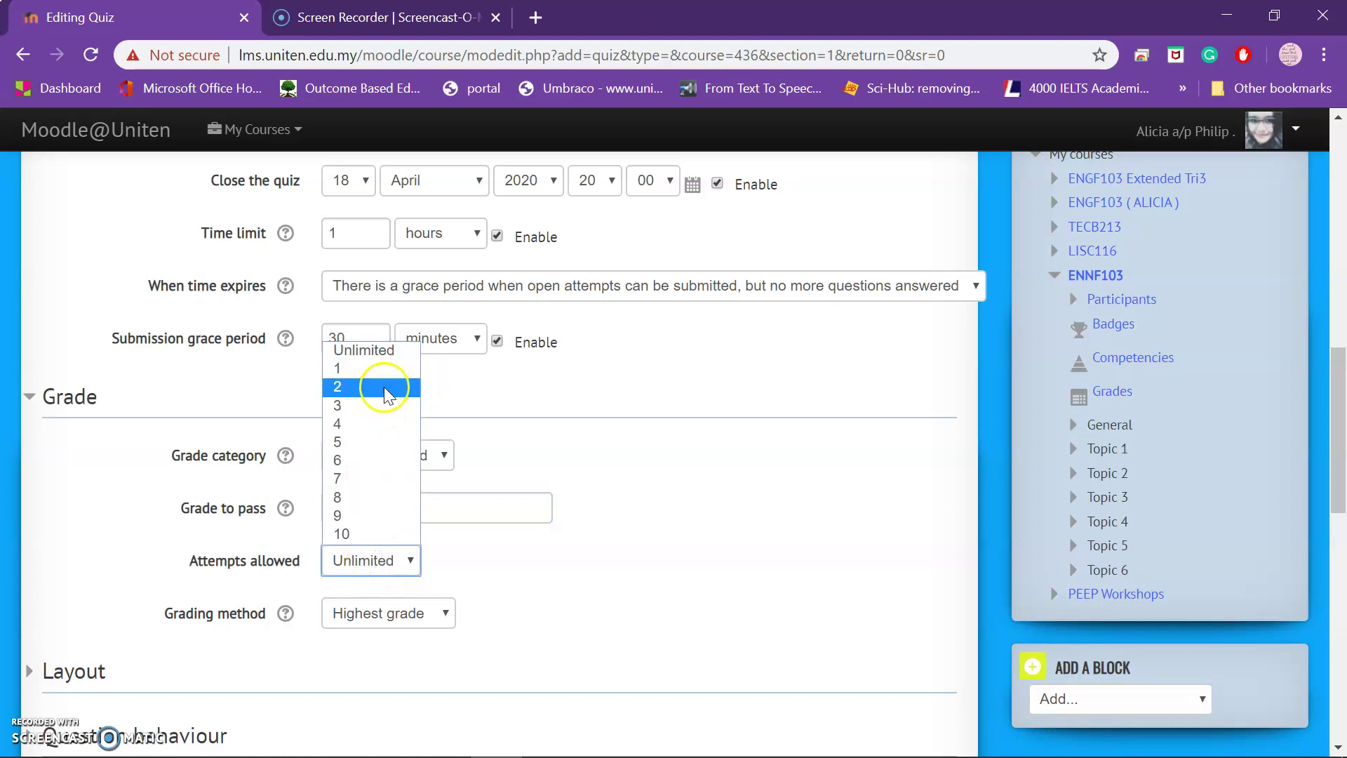
click(385, 386)
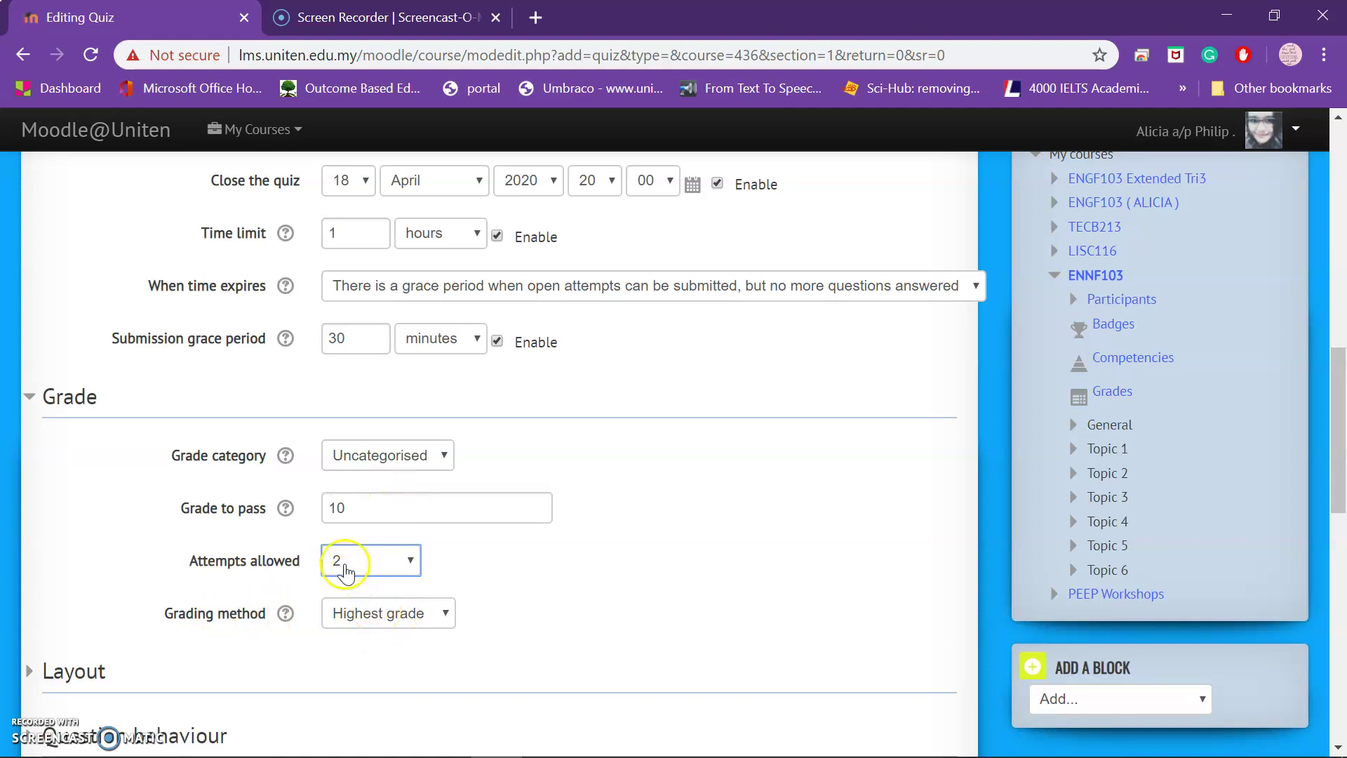
Set the quiz layout to start a new page every 10 questions.
scroll(346, 631, down, 3)
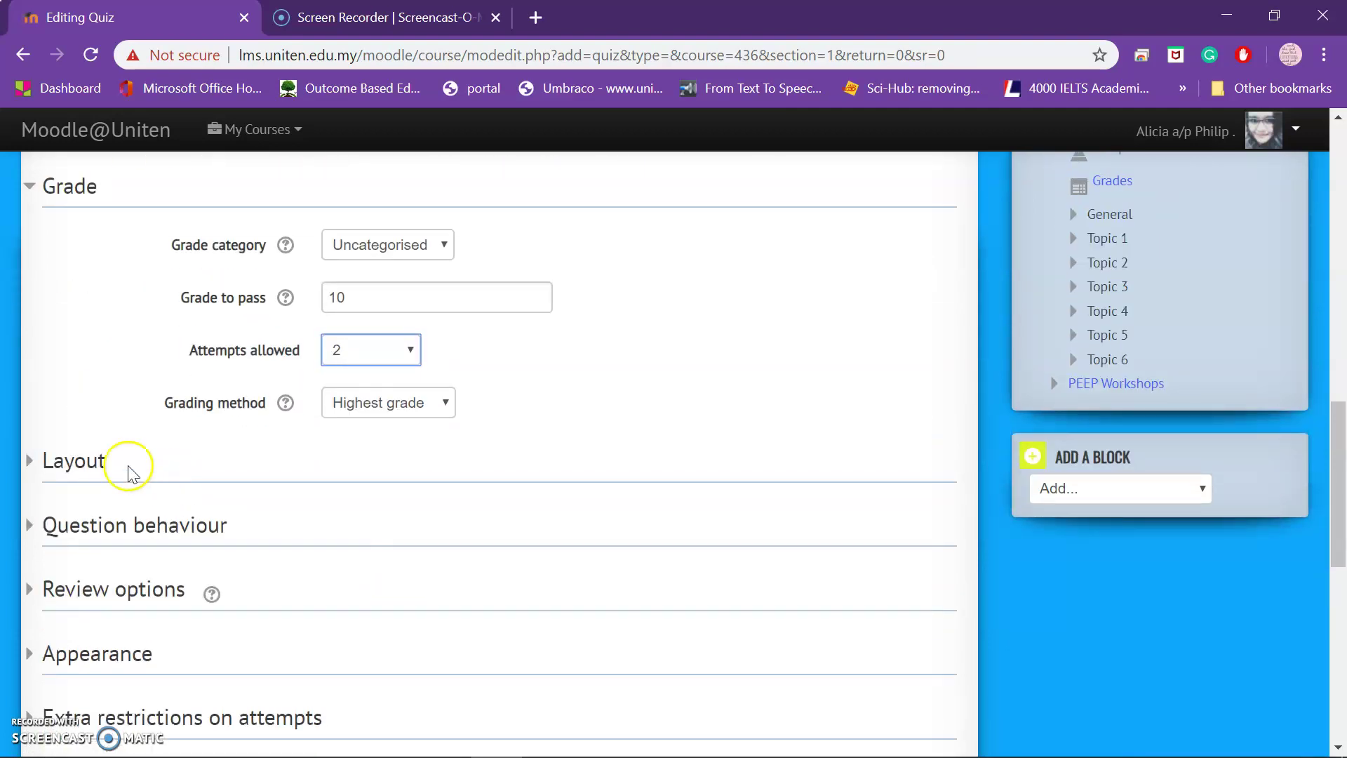
click(96, 476)
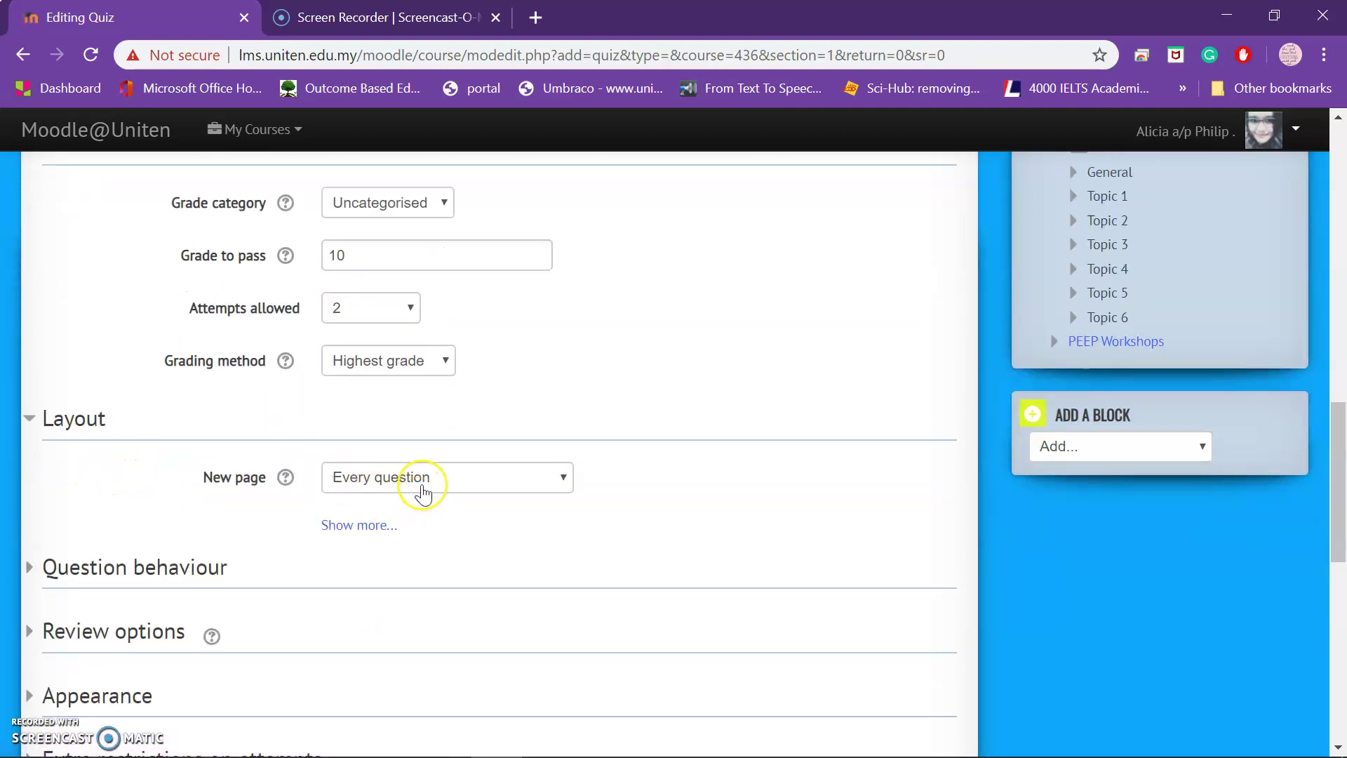
click(423, 484)
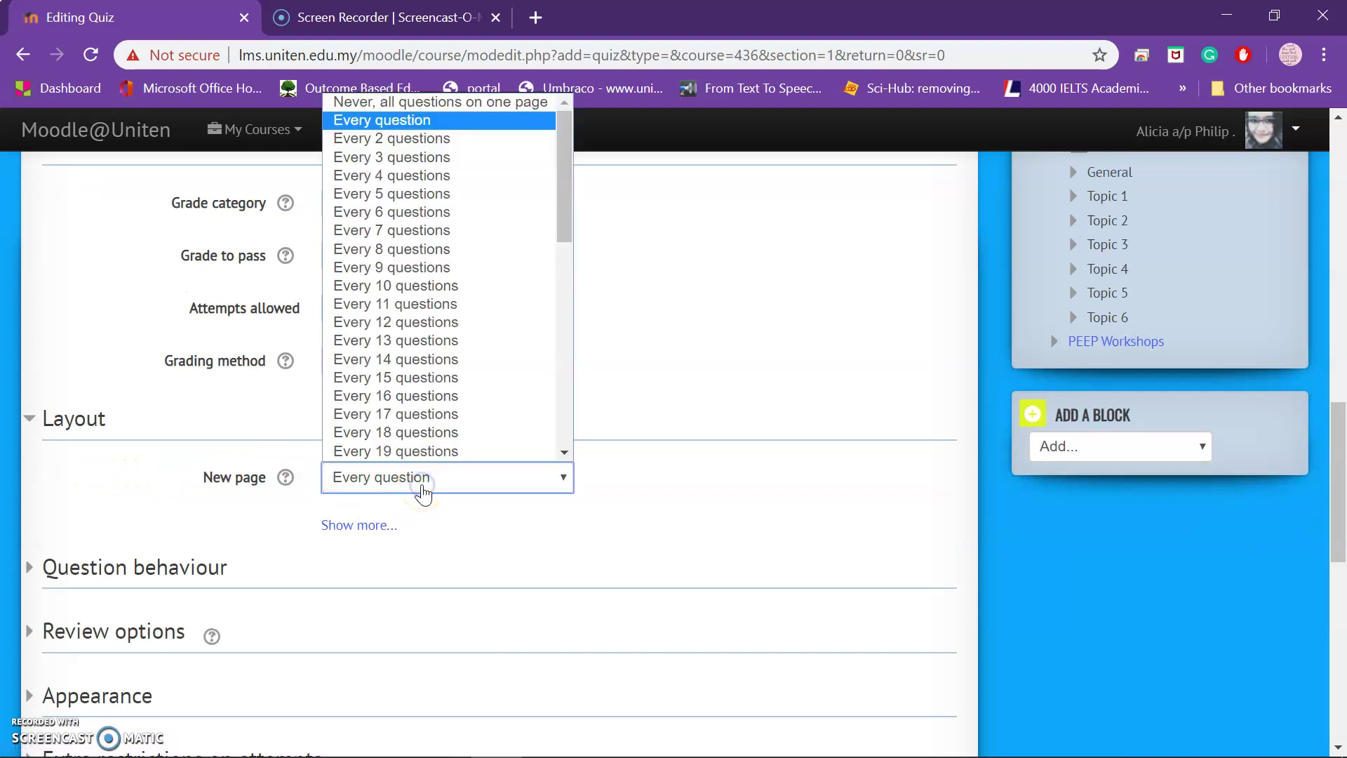
key(Escape)
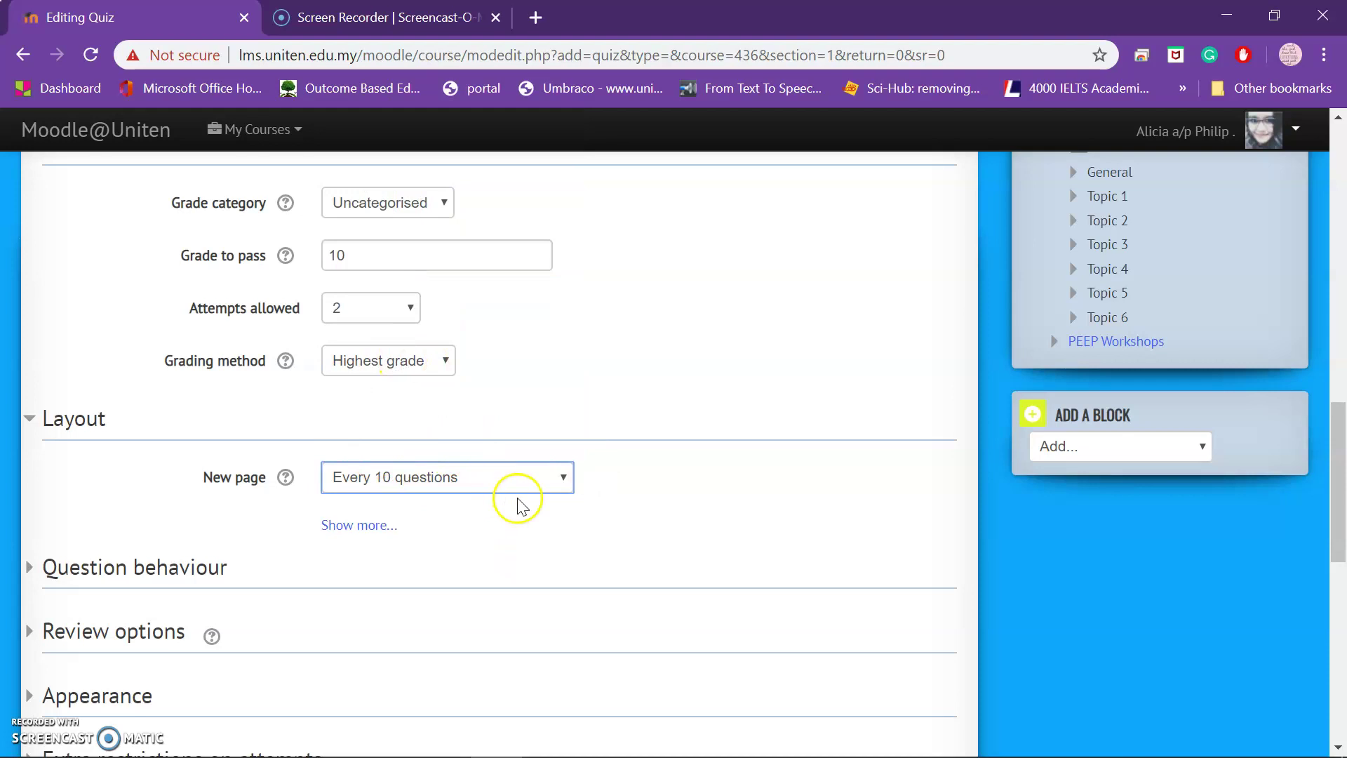
Show the question behaviour settings, keep their defaults, and save the quiz, returning to the course page.
scroll(518, 503, down, 2)
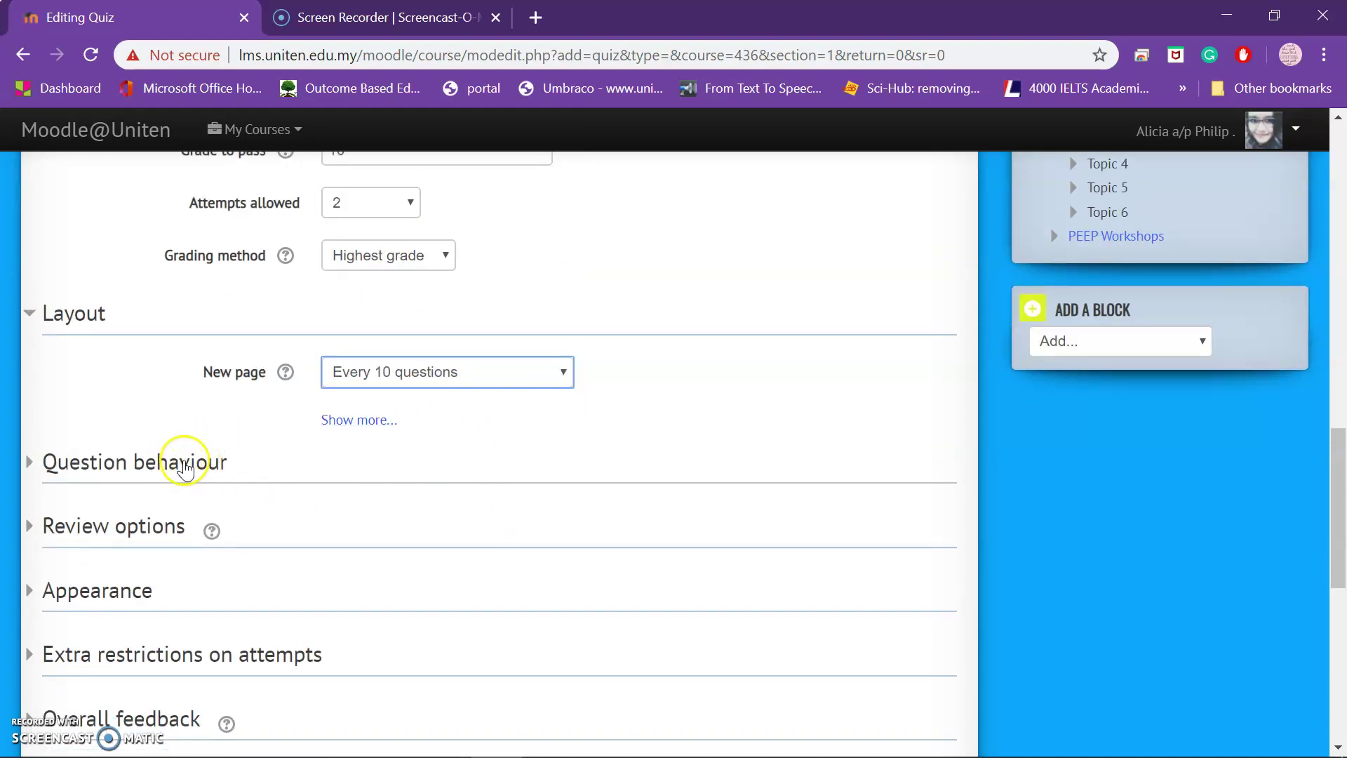
click(184, 469)
scroll(181, 463, down, 1)
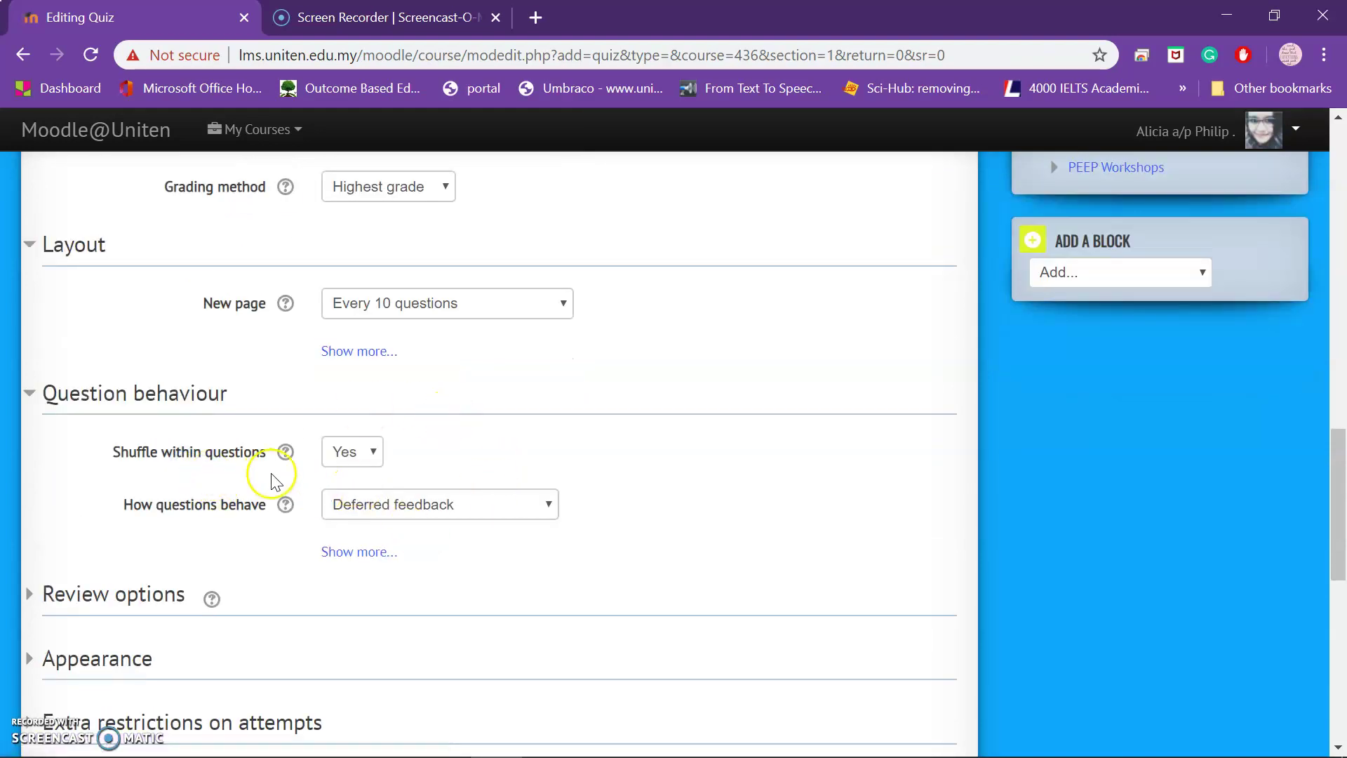
scroll(604, 554, down, 12)
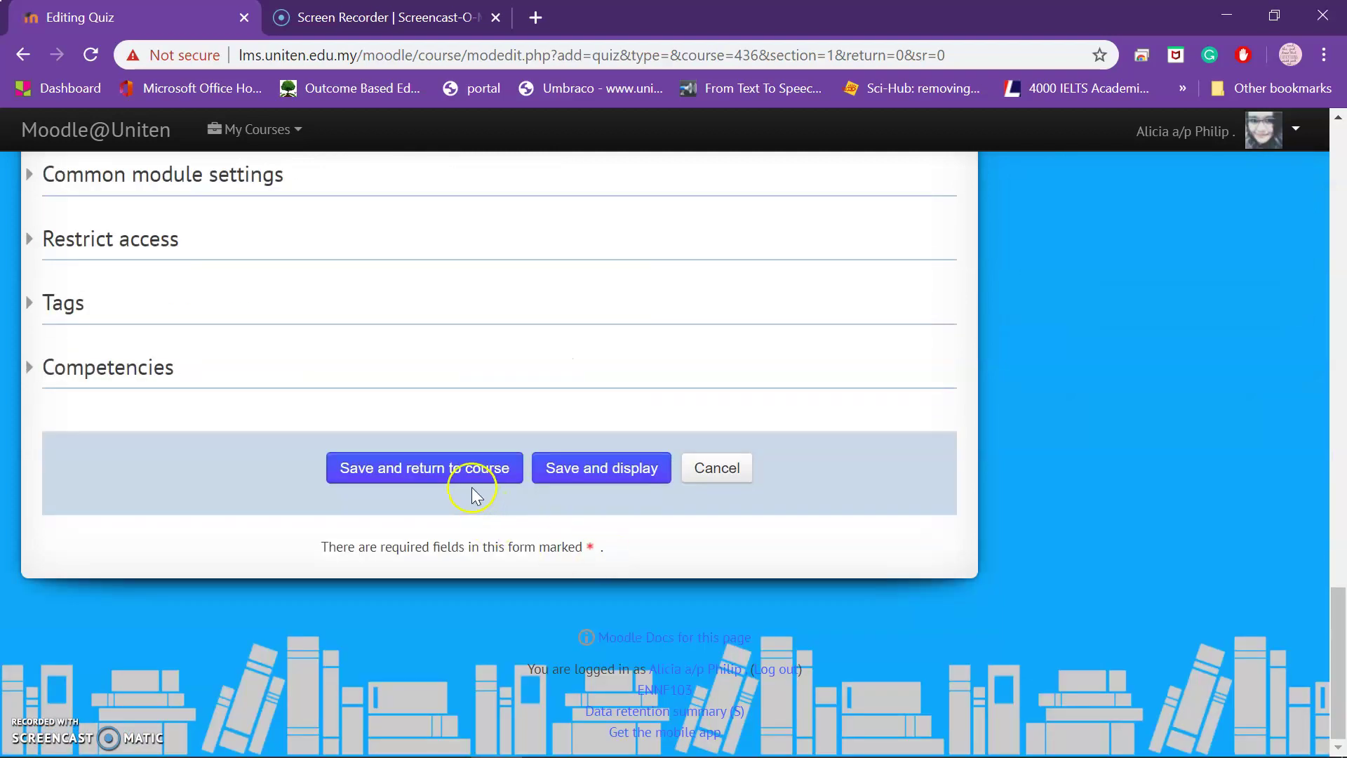
click(468, 477)
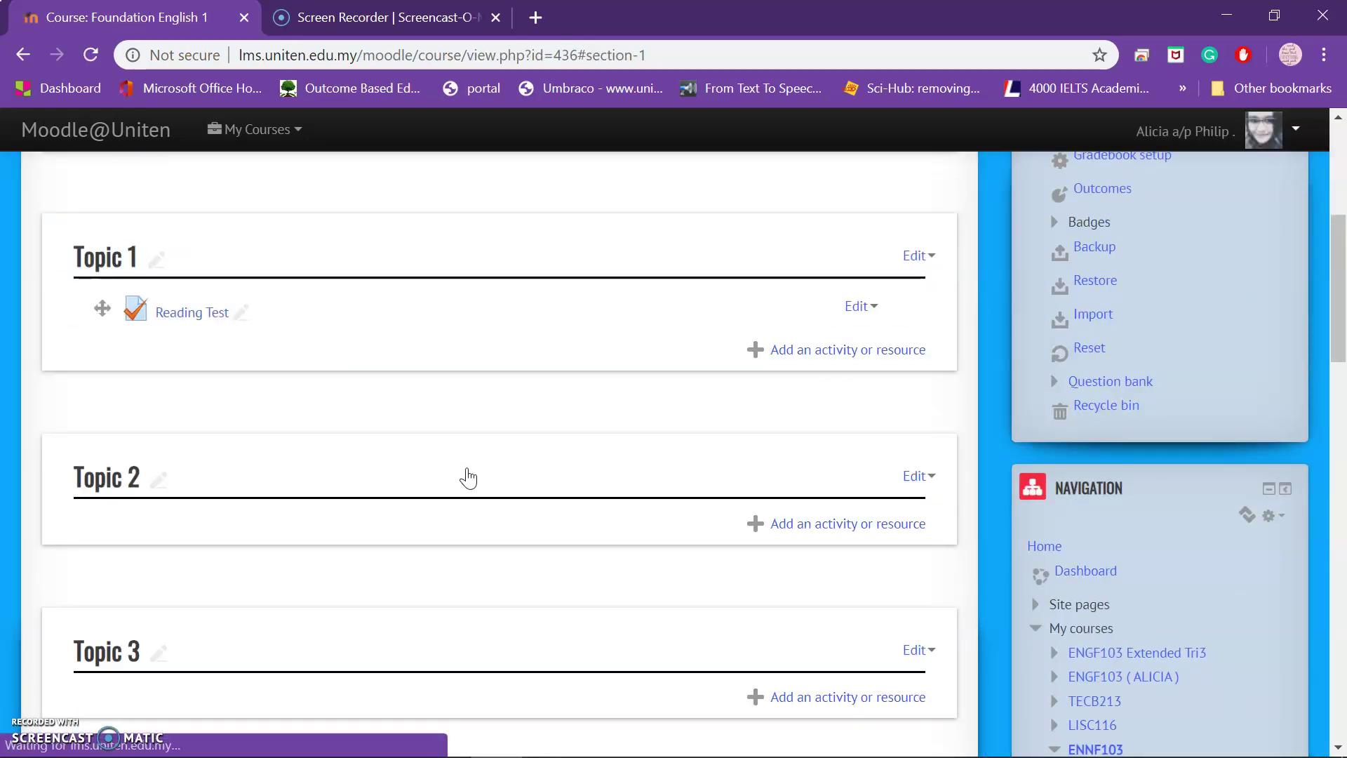
Open the Reading Test quiz in Topic 1 and go to editing its questions.
click(175, 316)
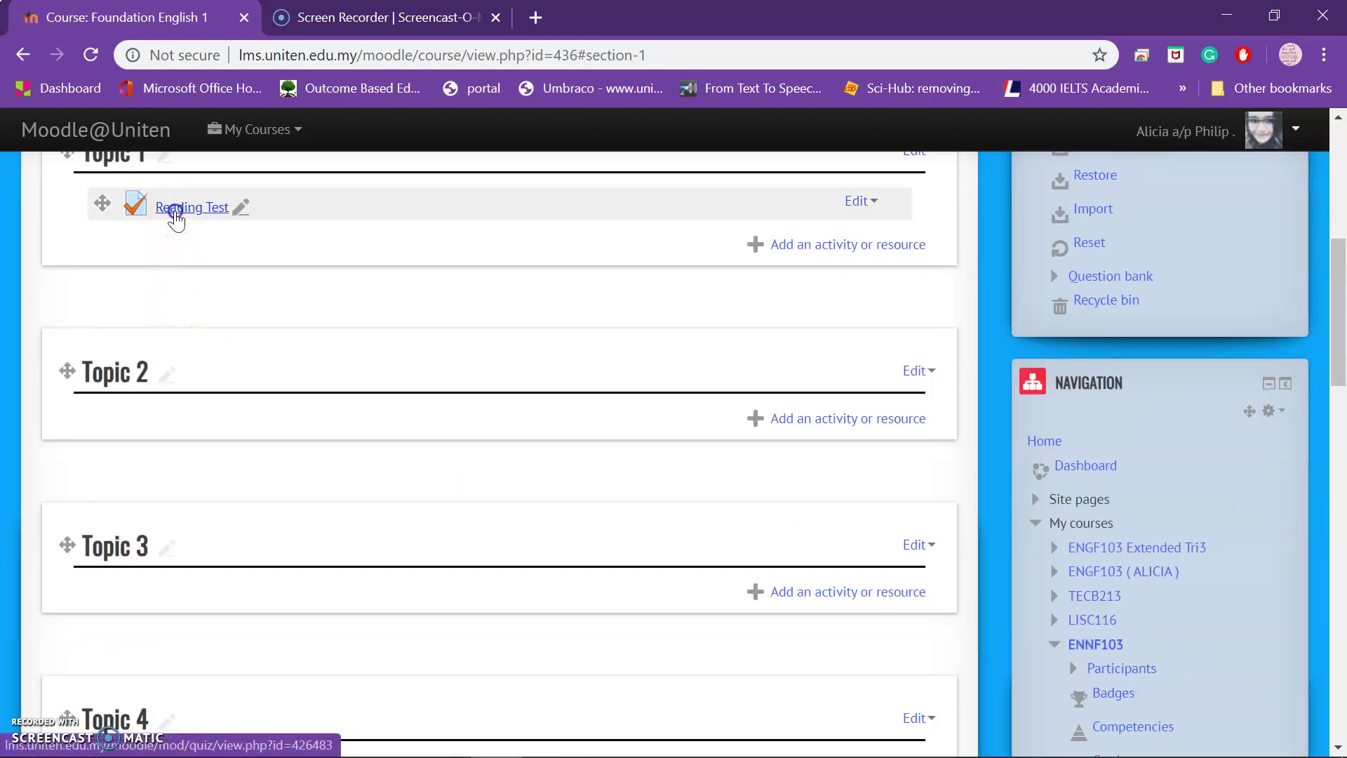
click(175, 211)
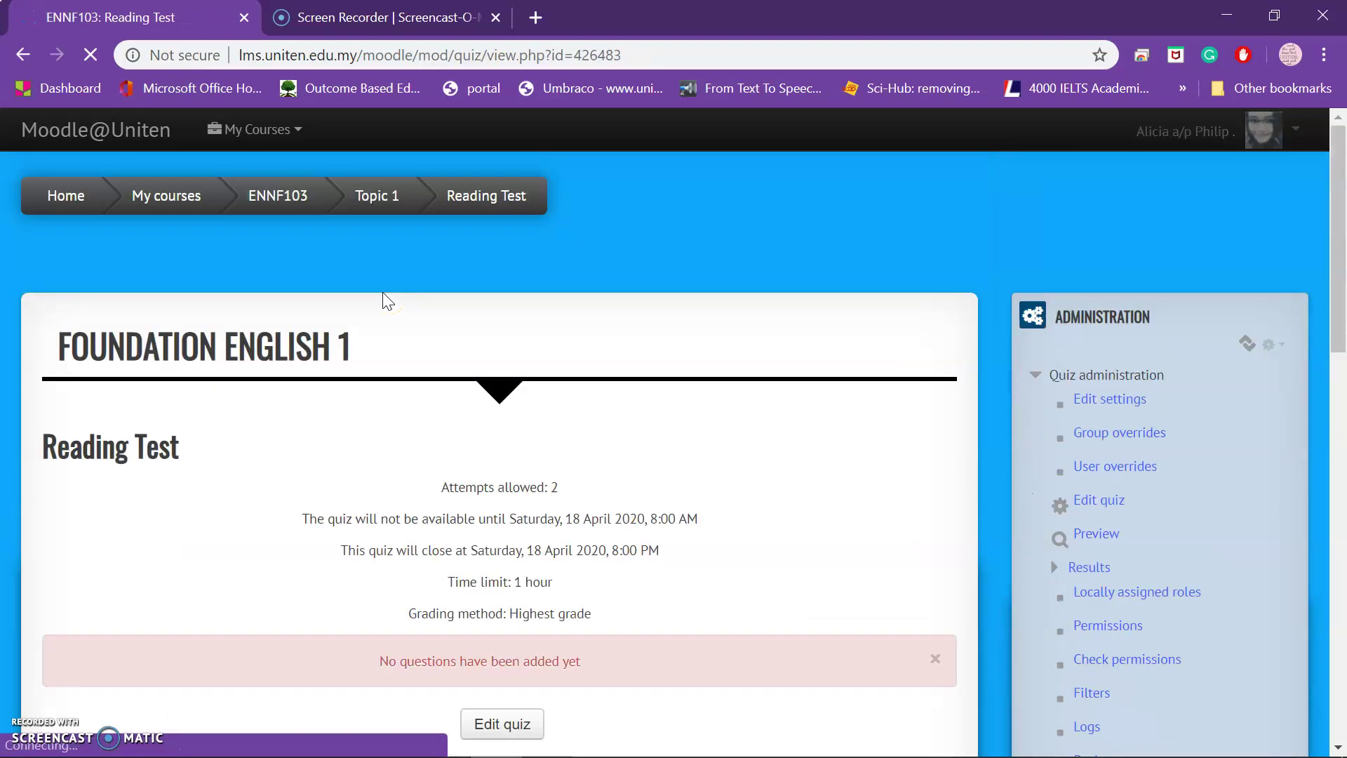
scroll(710, 528, down, 1)
click(498, 618)
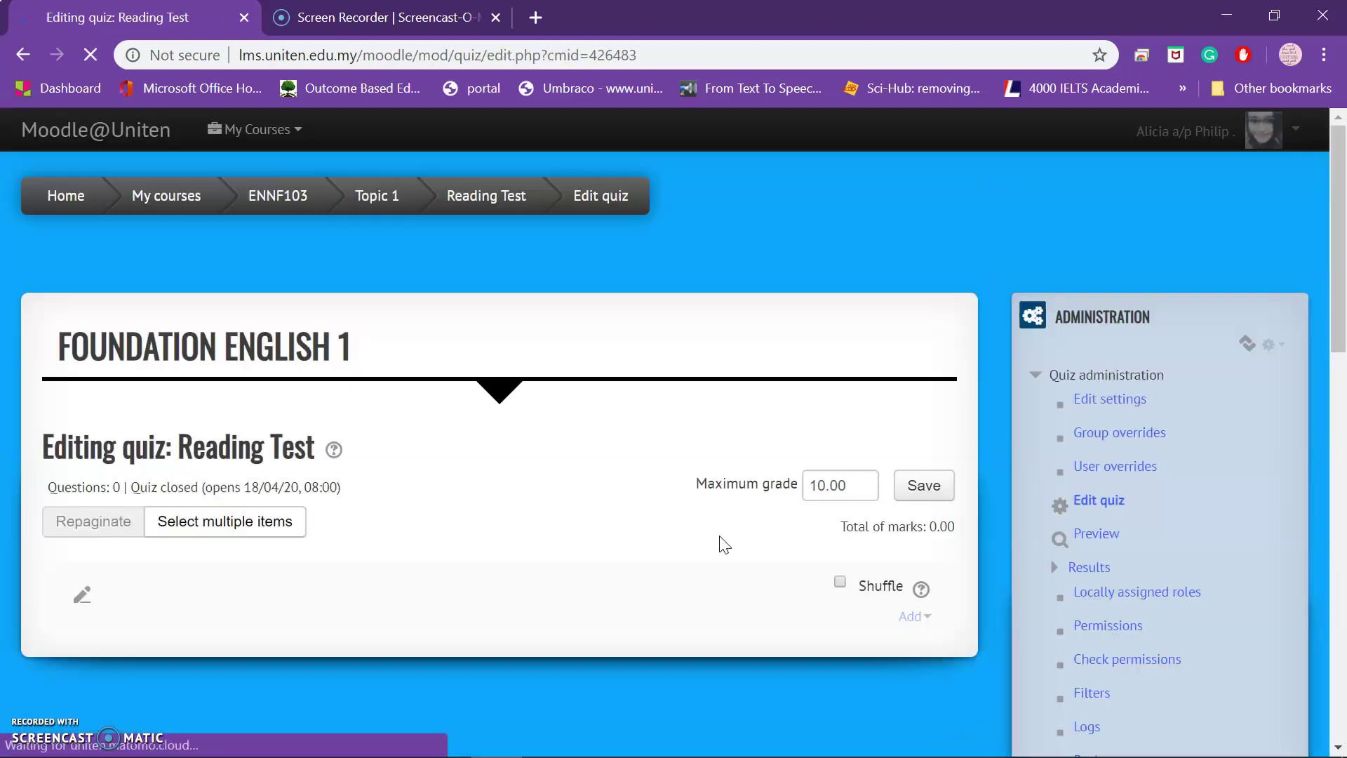
Add a new question of type Description to the quiz and name it "Article 1".
scroll(592, 578, down, 1)
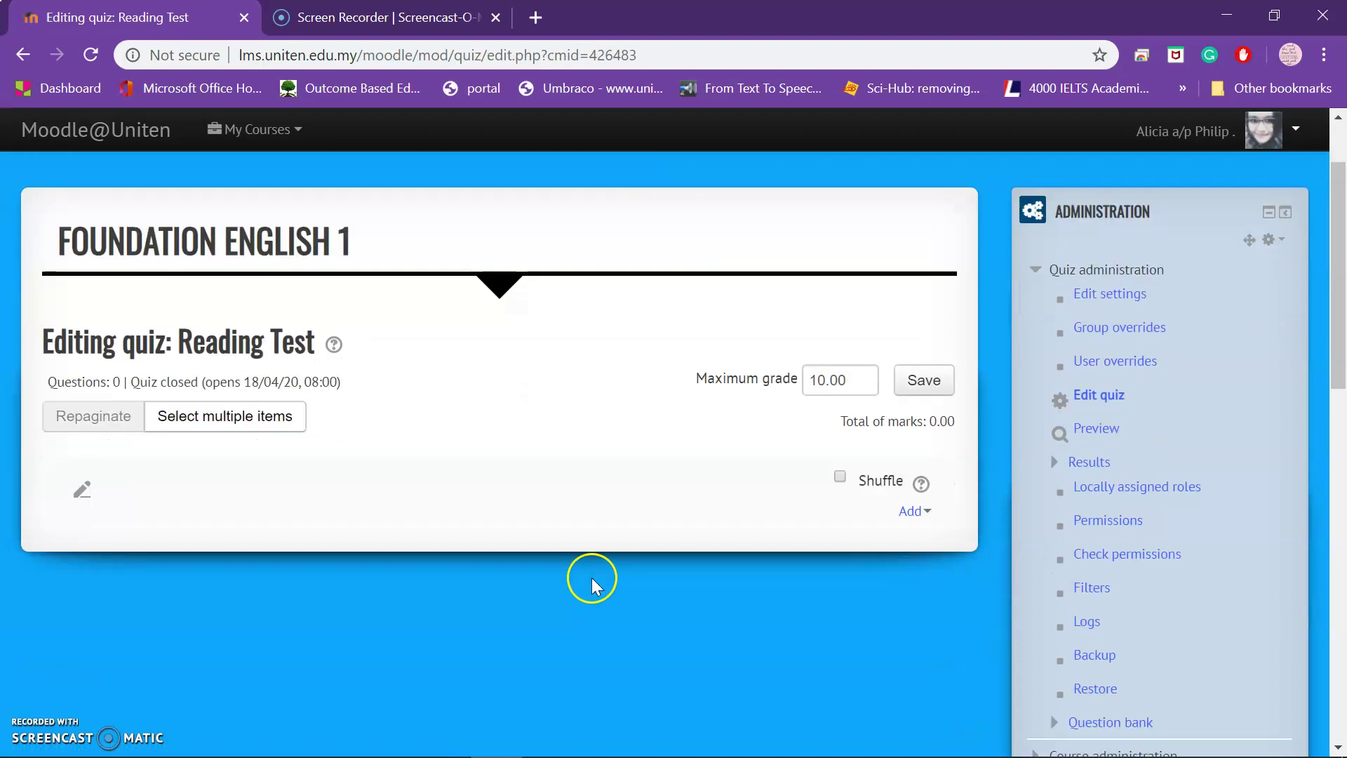
click(912, 523)
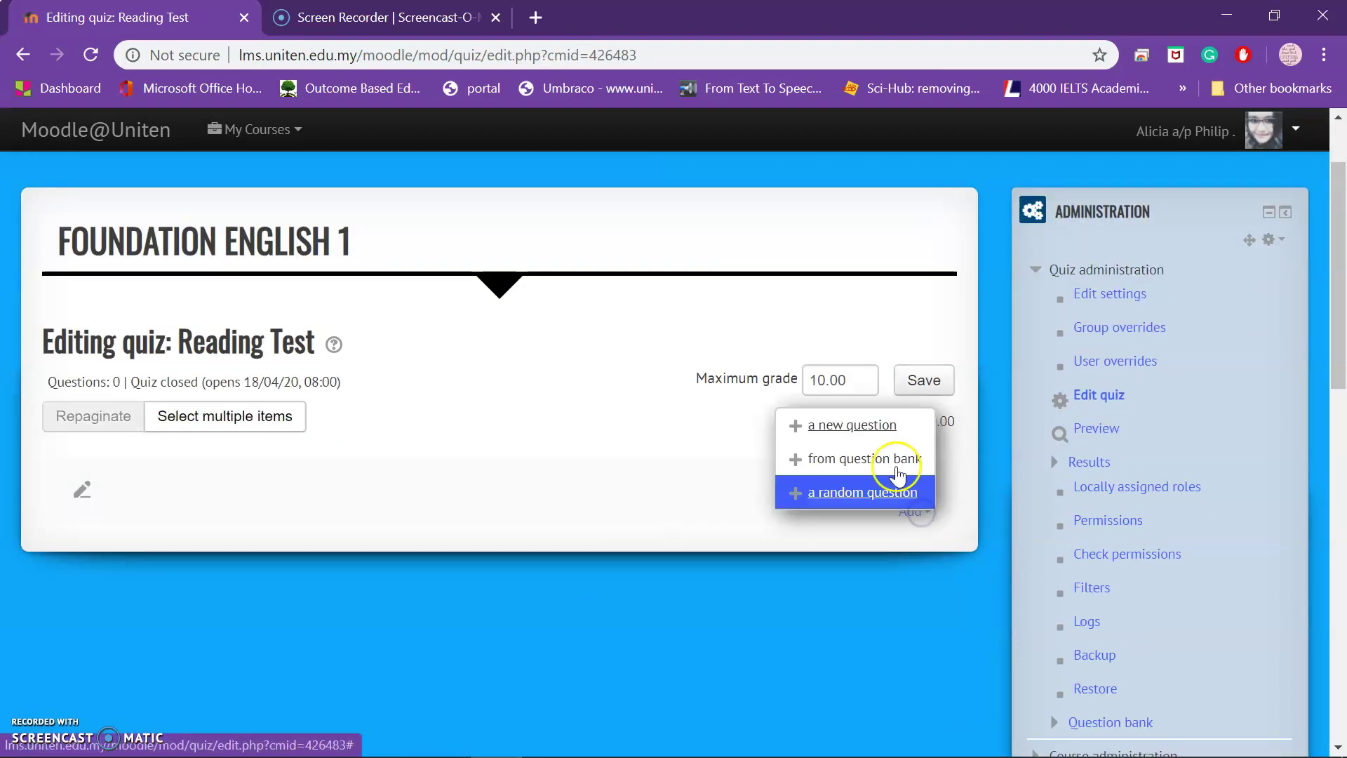
click(870, 426)
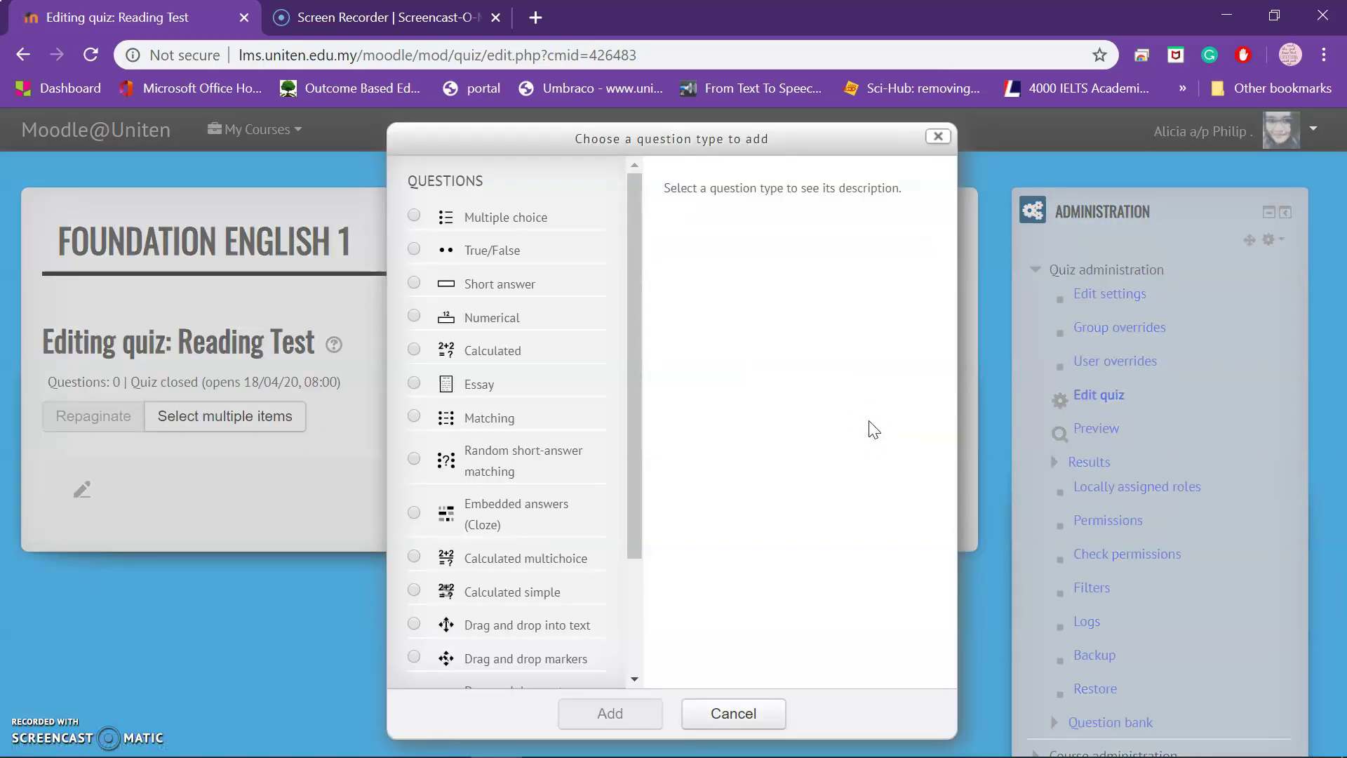
drag(627, 442, 640, 621)
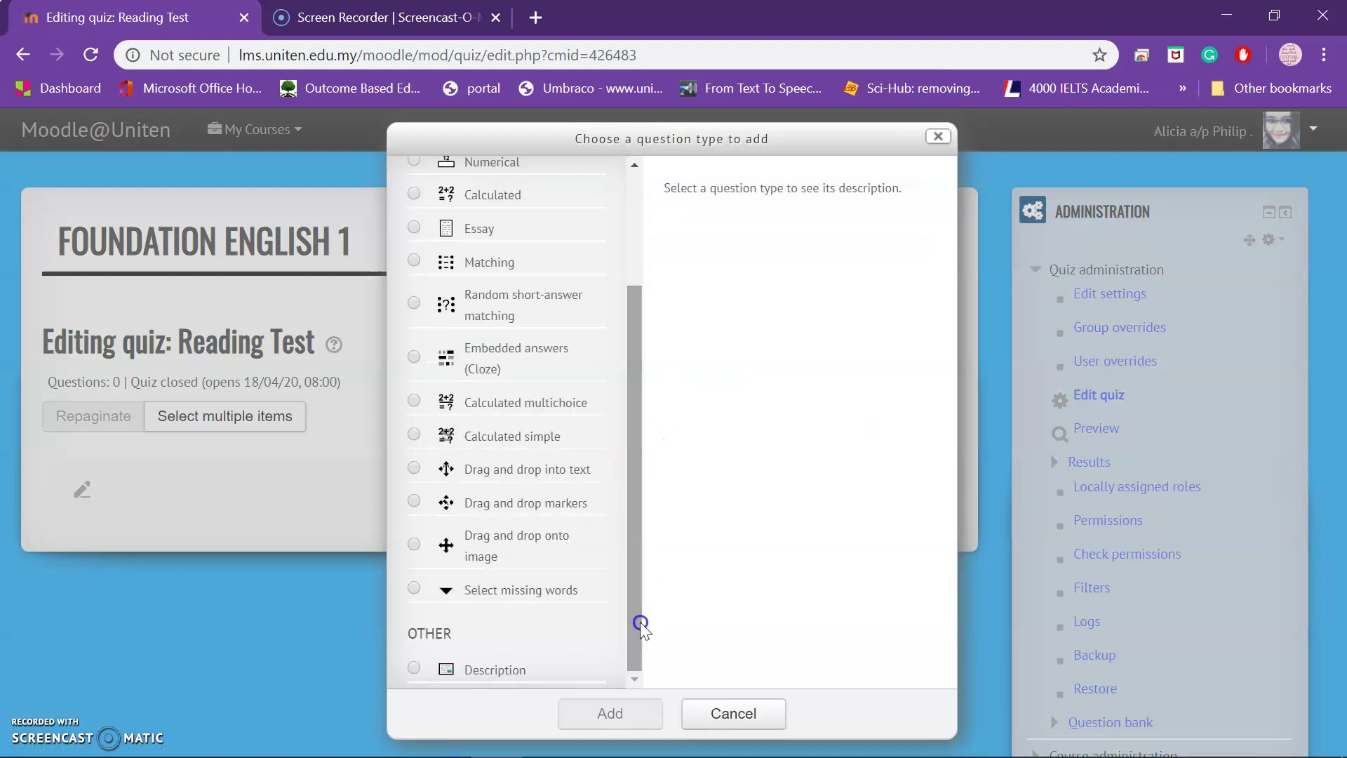
click(512, 670)
click(597, 715)
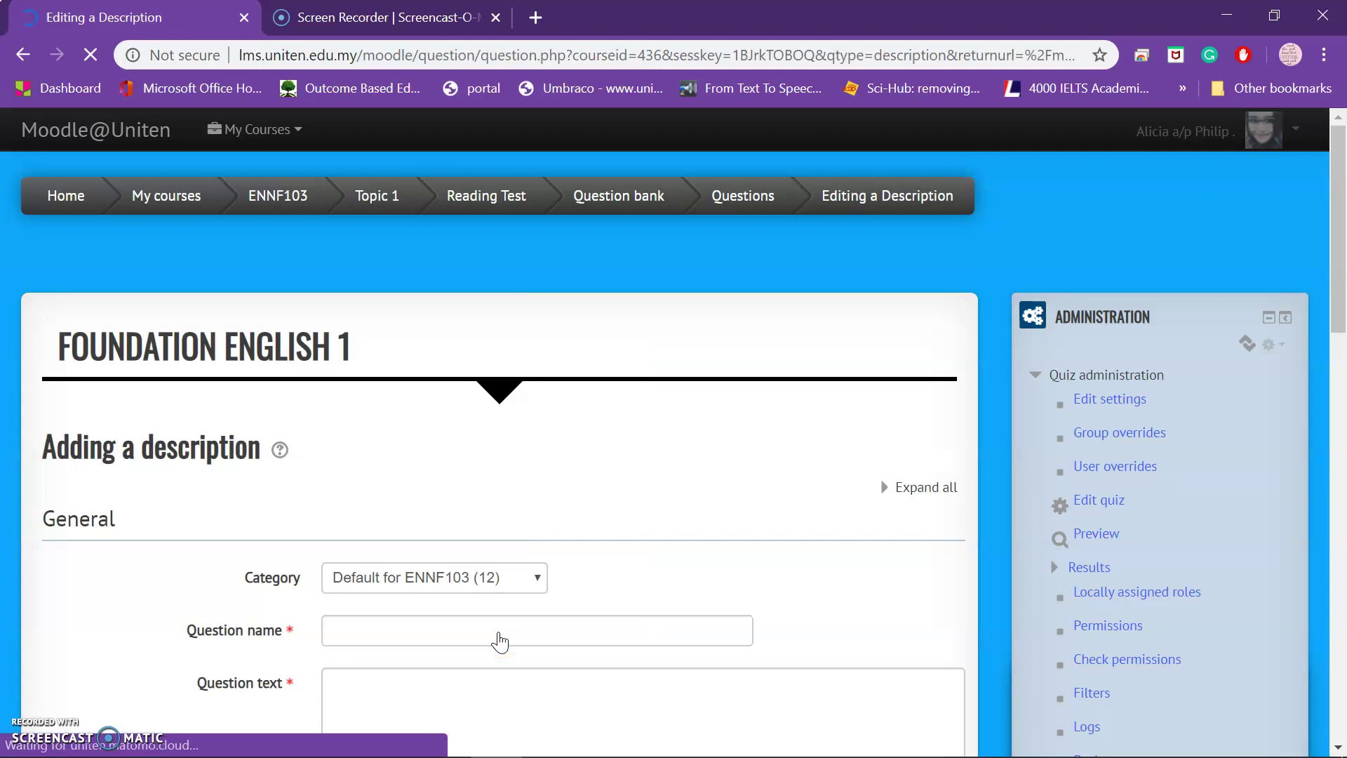
click(436, 533)
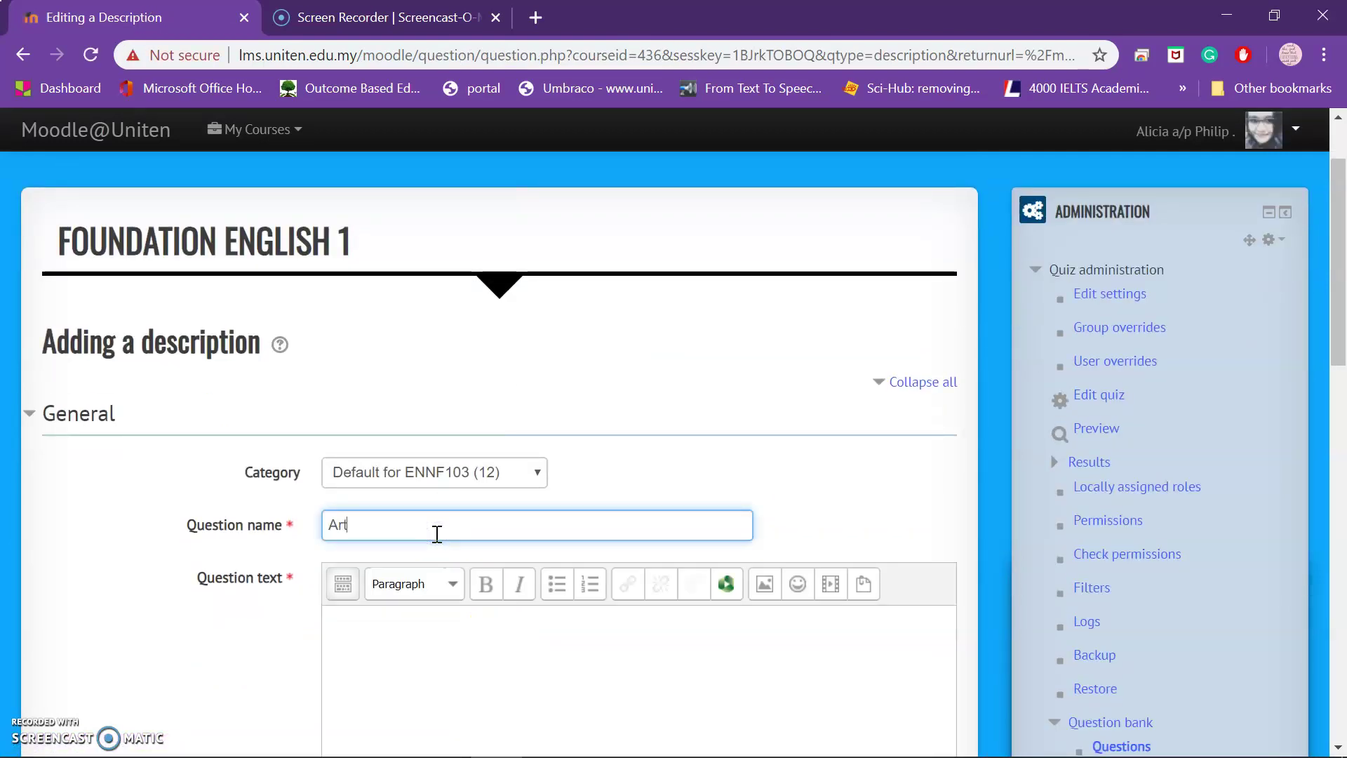
text(Article 1)
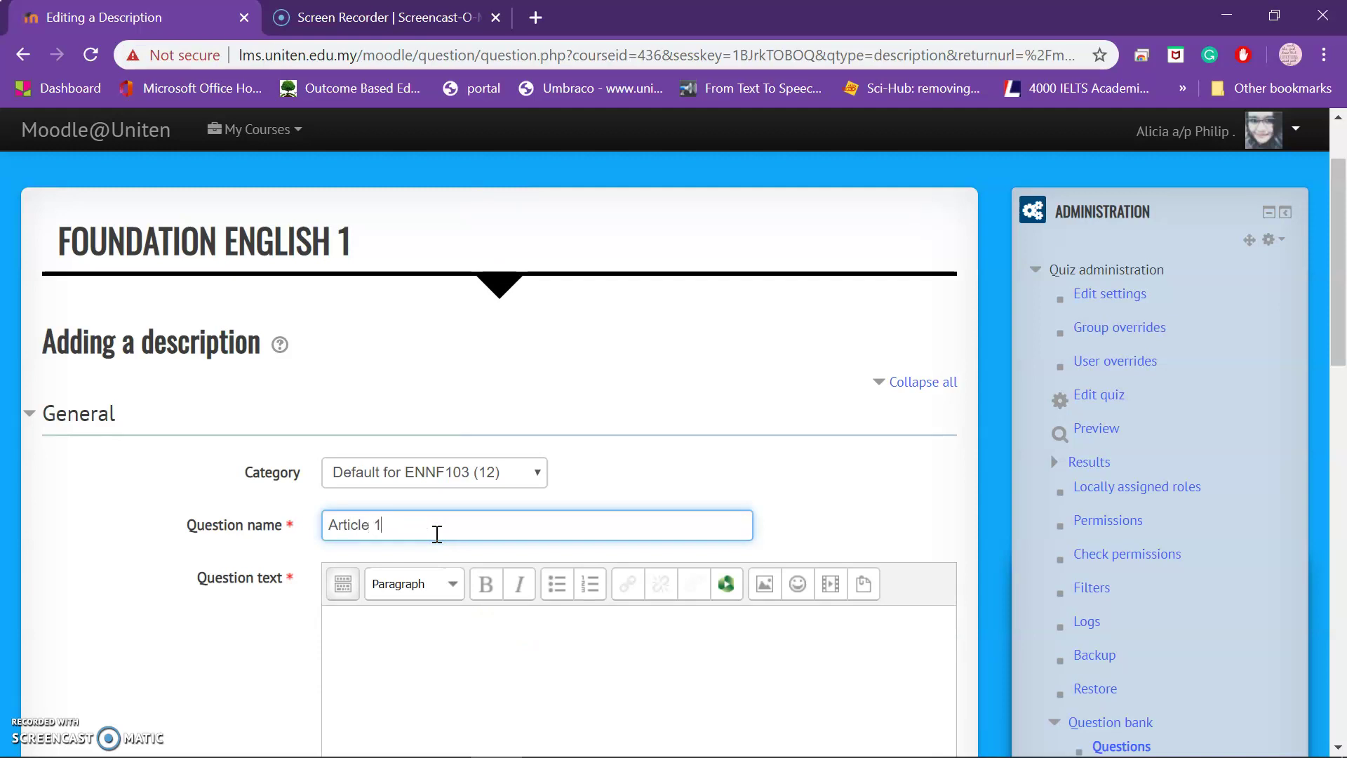
Copy "Instructions: Read the articles below and answer the following questions." from the Word exam document and paste it into the question text.
click(457, 643)
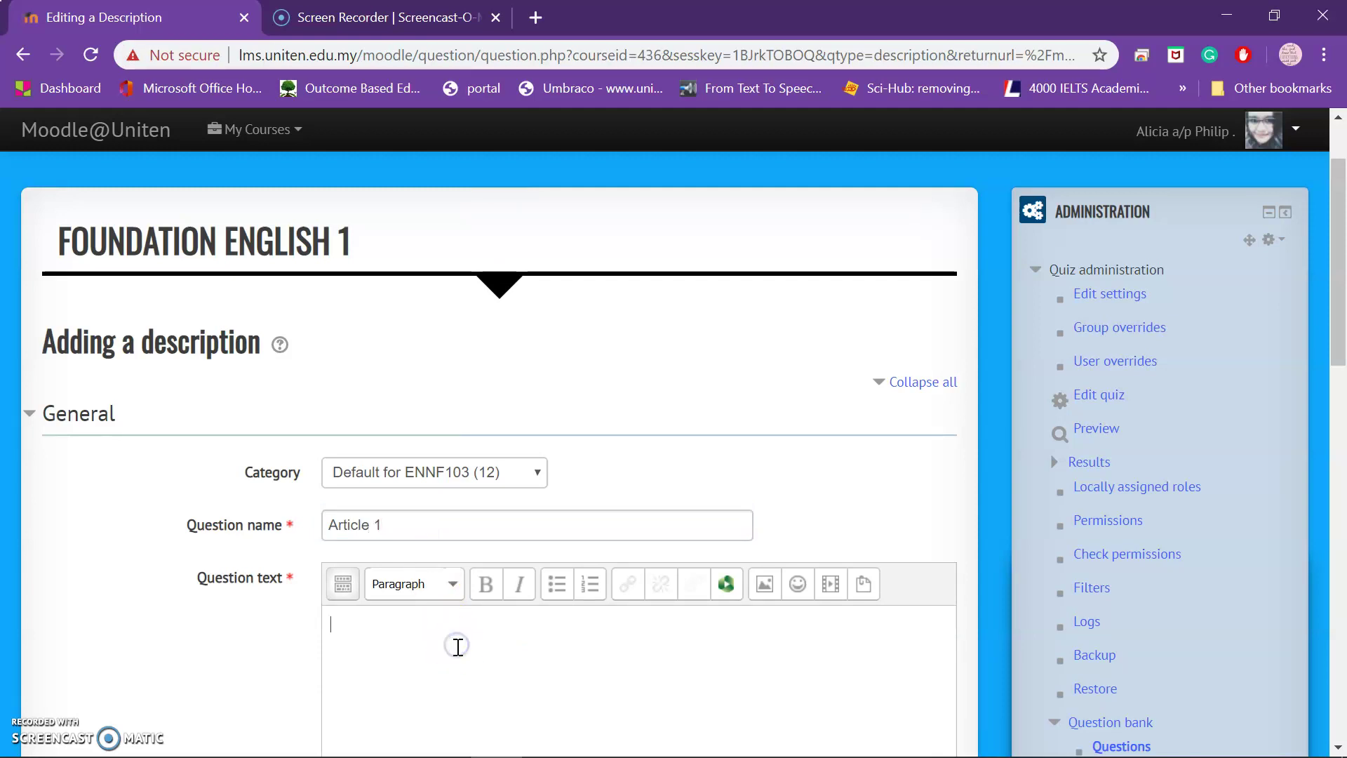
scroll(457, 644, down, 1)
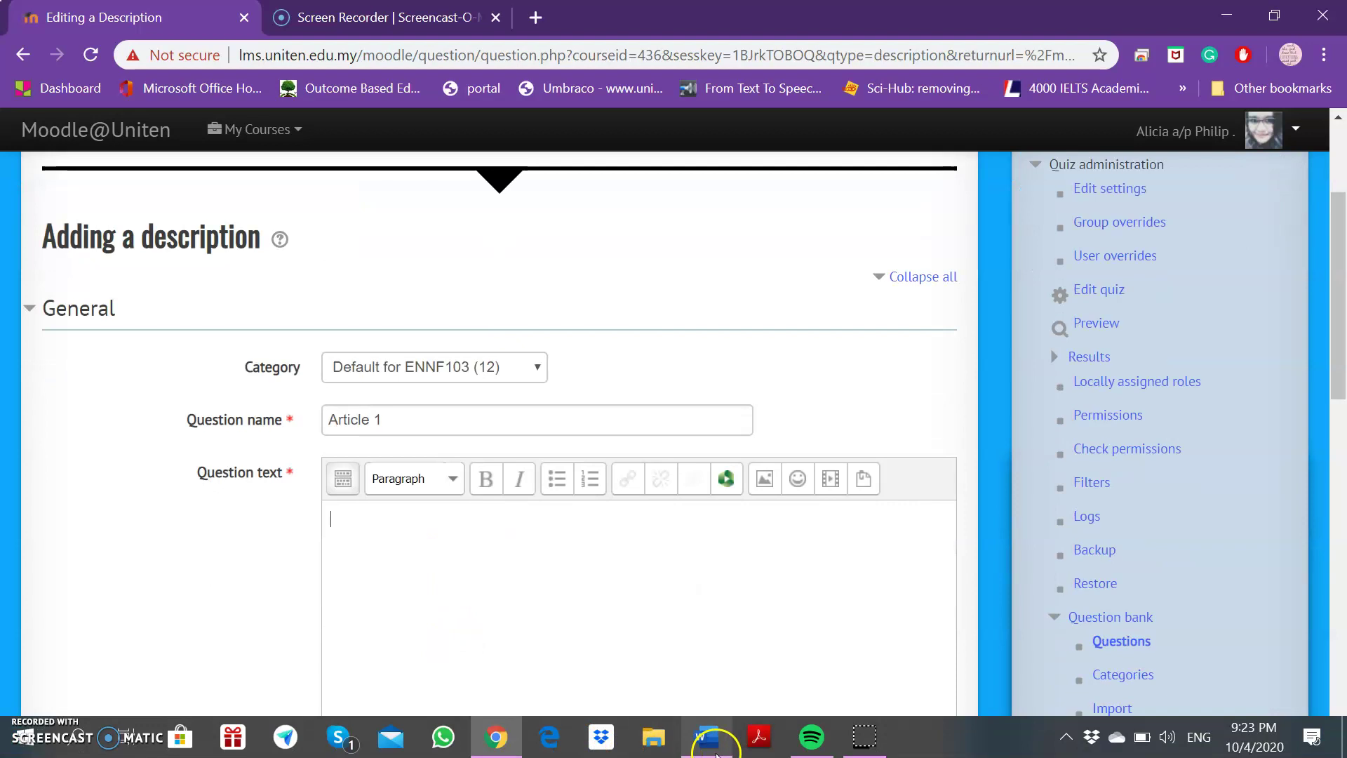
click(715, 752)
drag(342, 232, 858, 229)
key(ctrl+c)
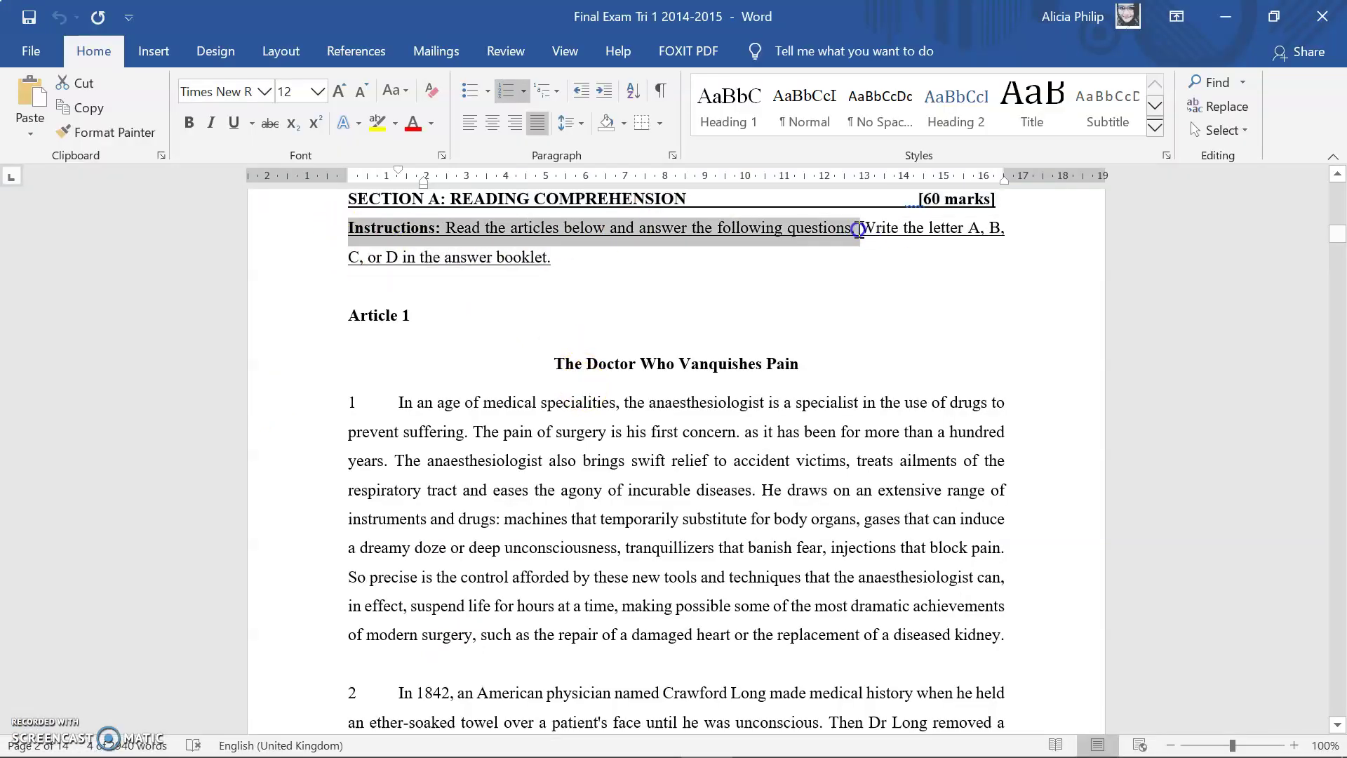
click(1225, 16)
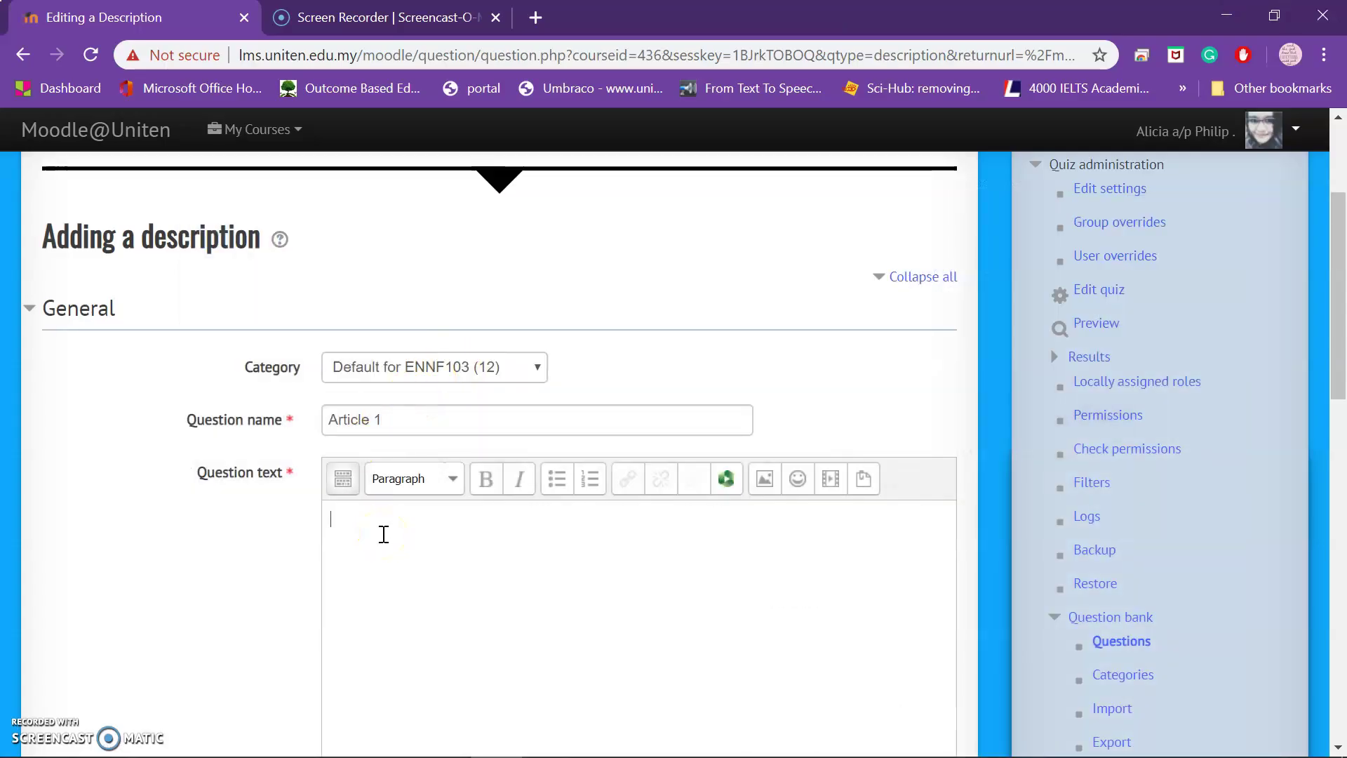
key(ctrl+v)
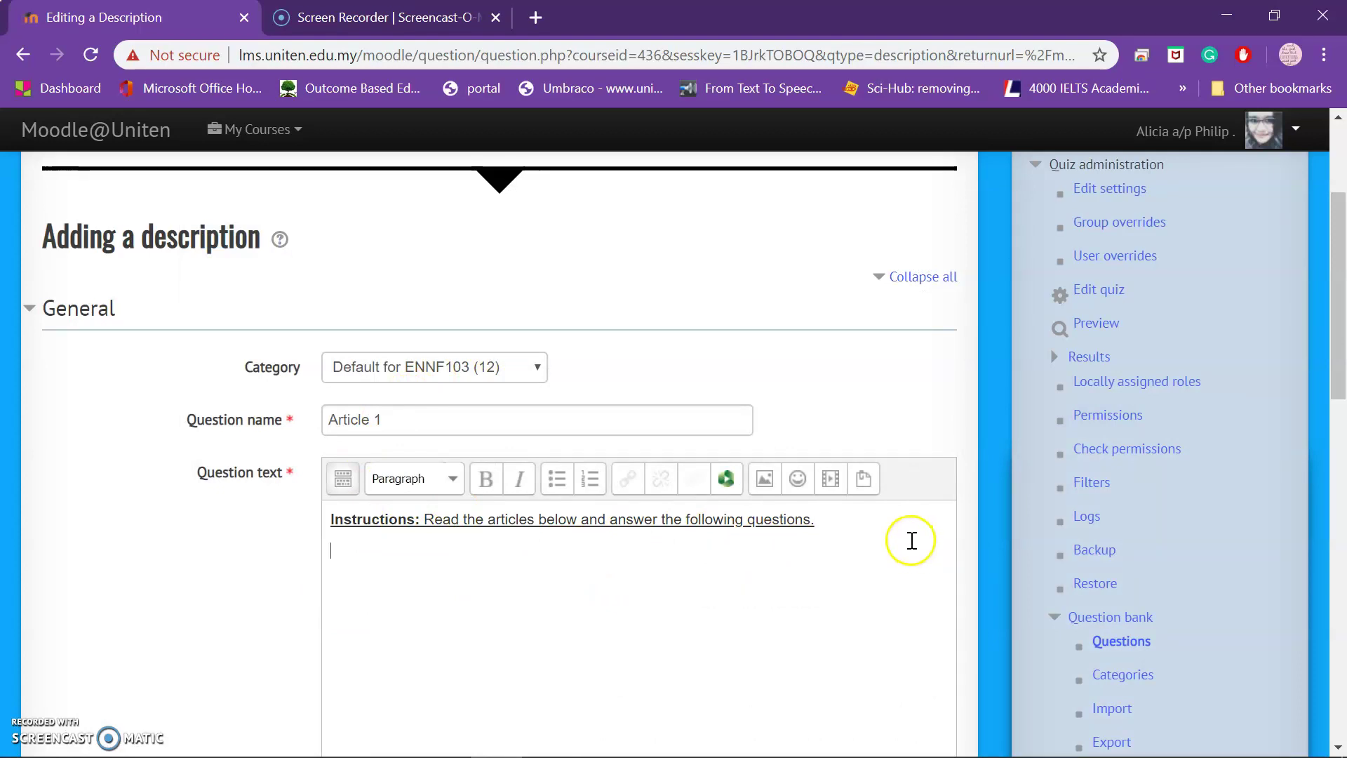
Copy the article "The Doctor Who Vanquishes Pain" through paragraph 6 from the Word document and paste it below the instructions in the question text.
click(671, 741)
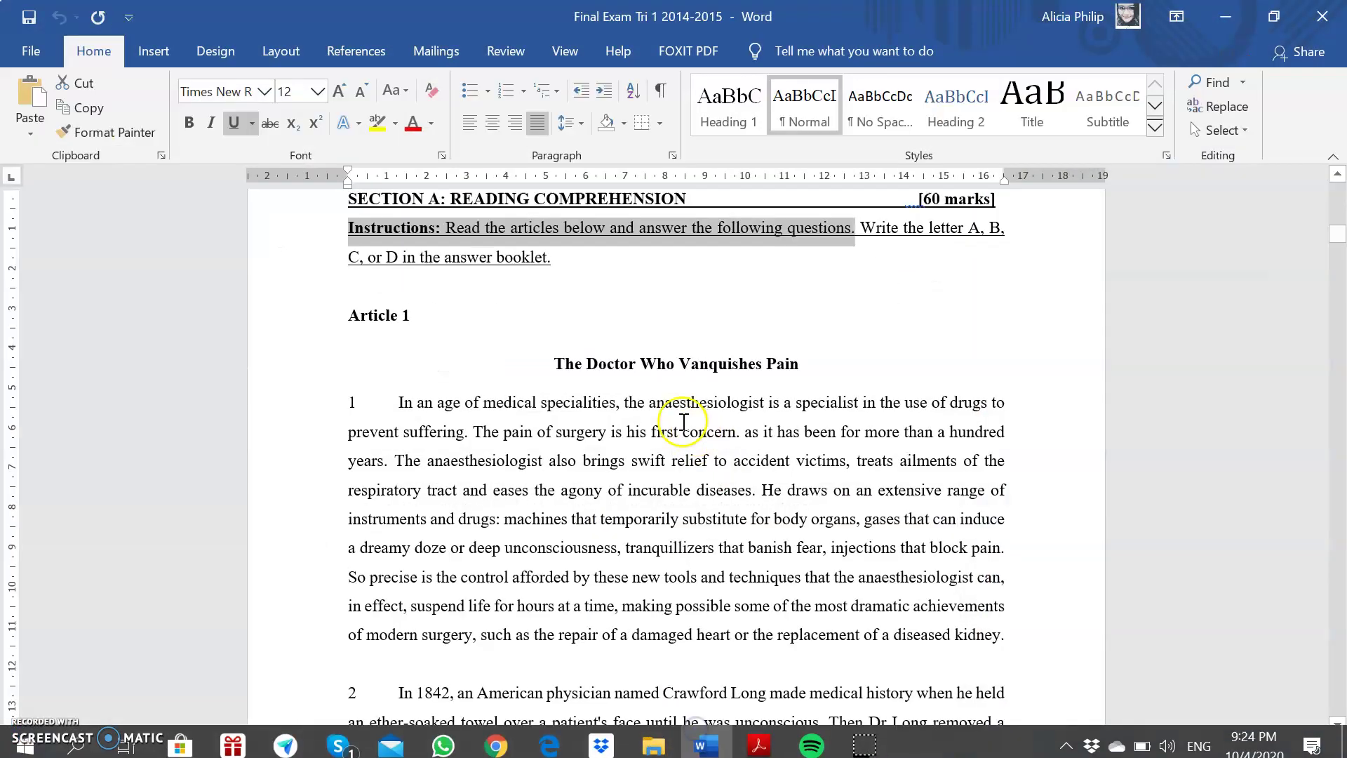
drag(556, 364, 796, 310)
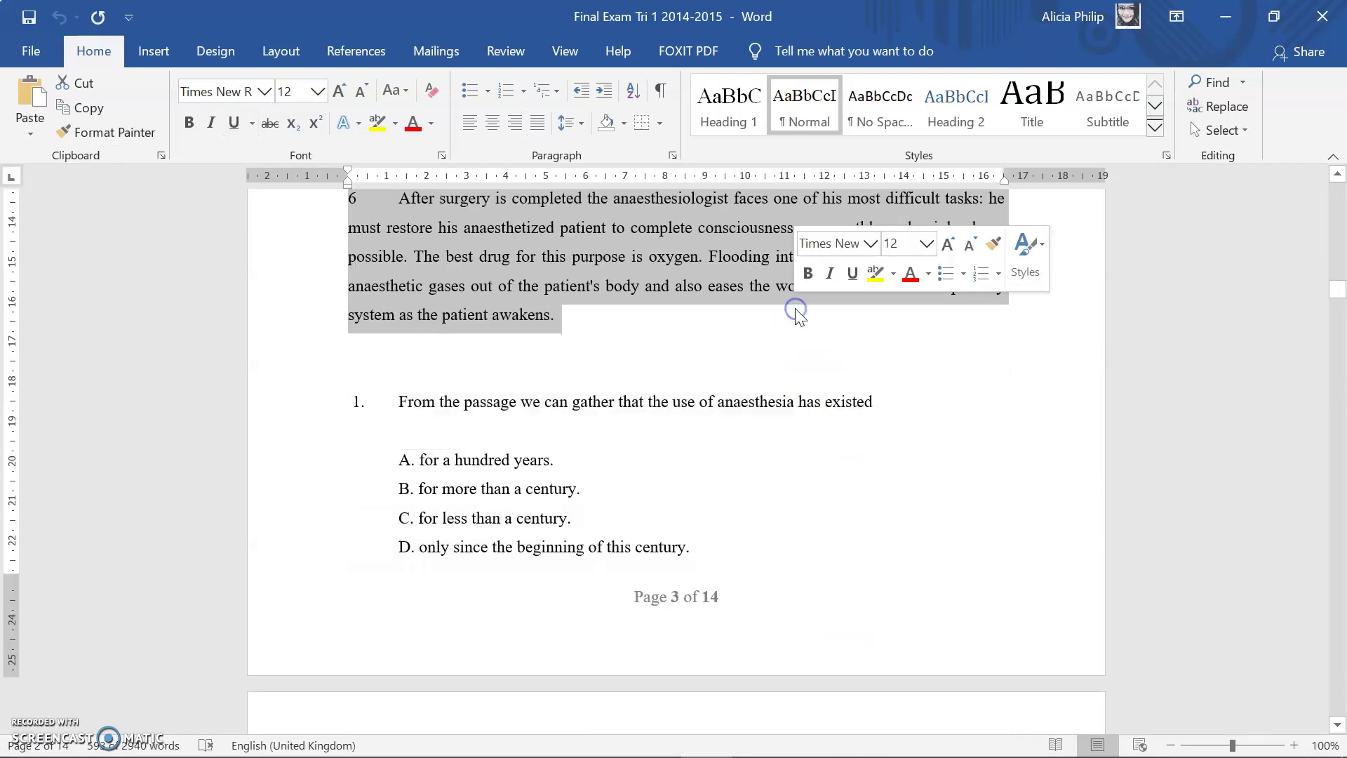
click(1226, 16)
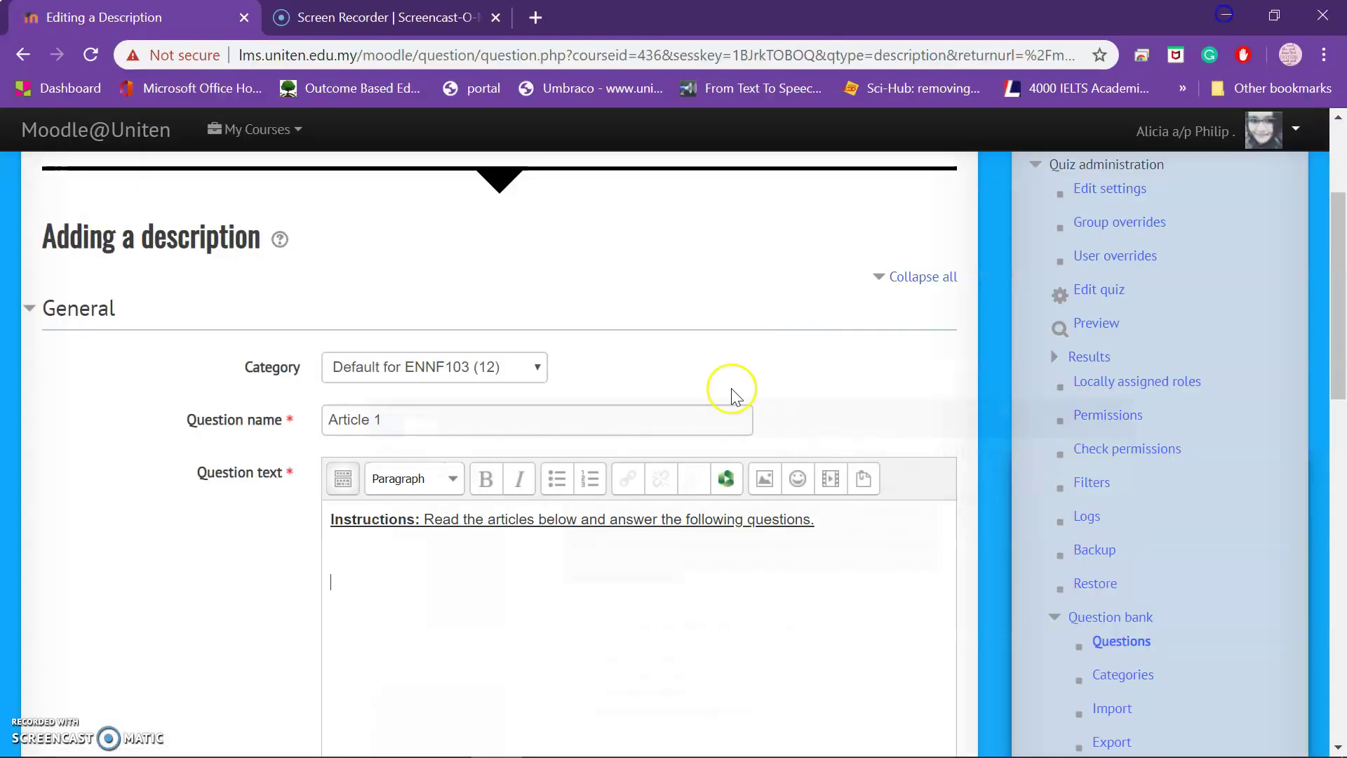
key(ctrl+v)
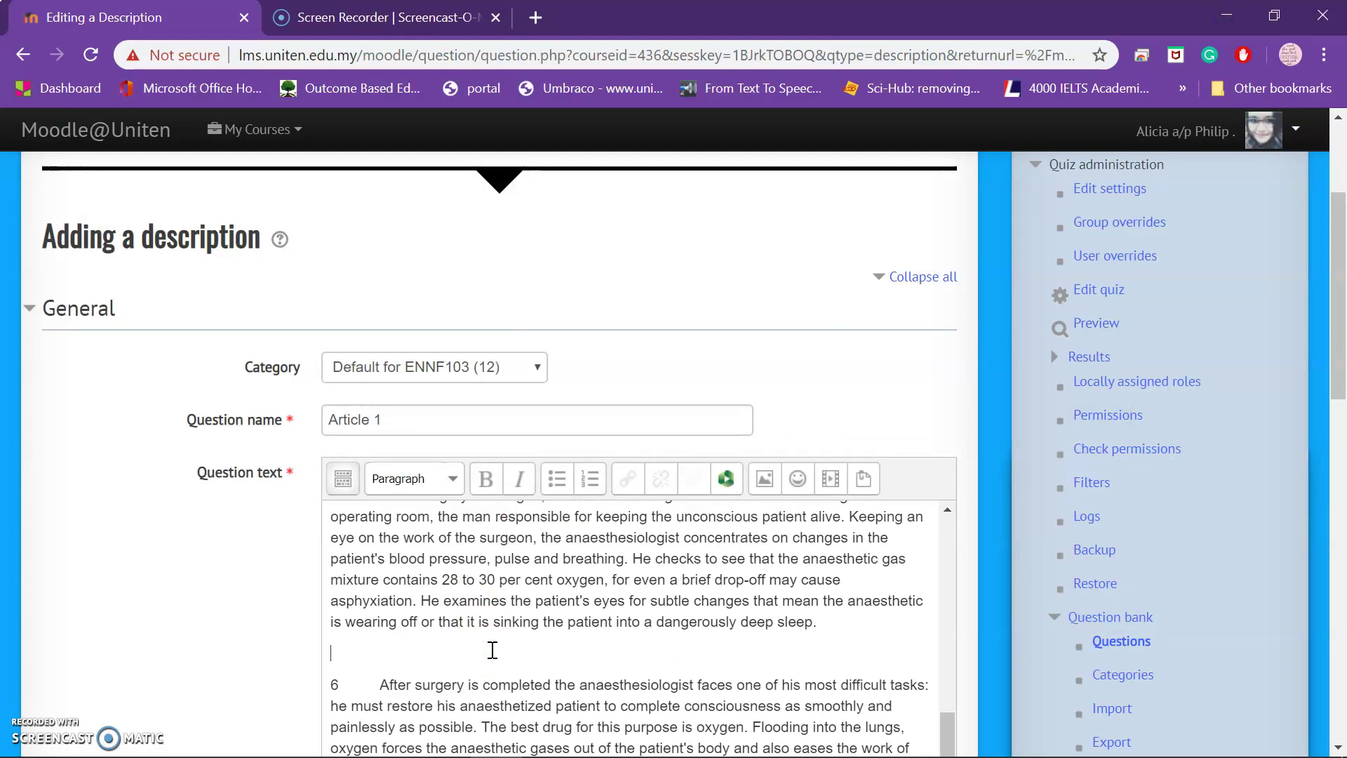
Delete the extra blank lines between the numbered paragraphs of the pasted article in the question text.
key(BackSpace)
scroll(494, 649, up, 3)
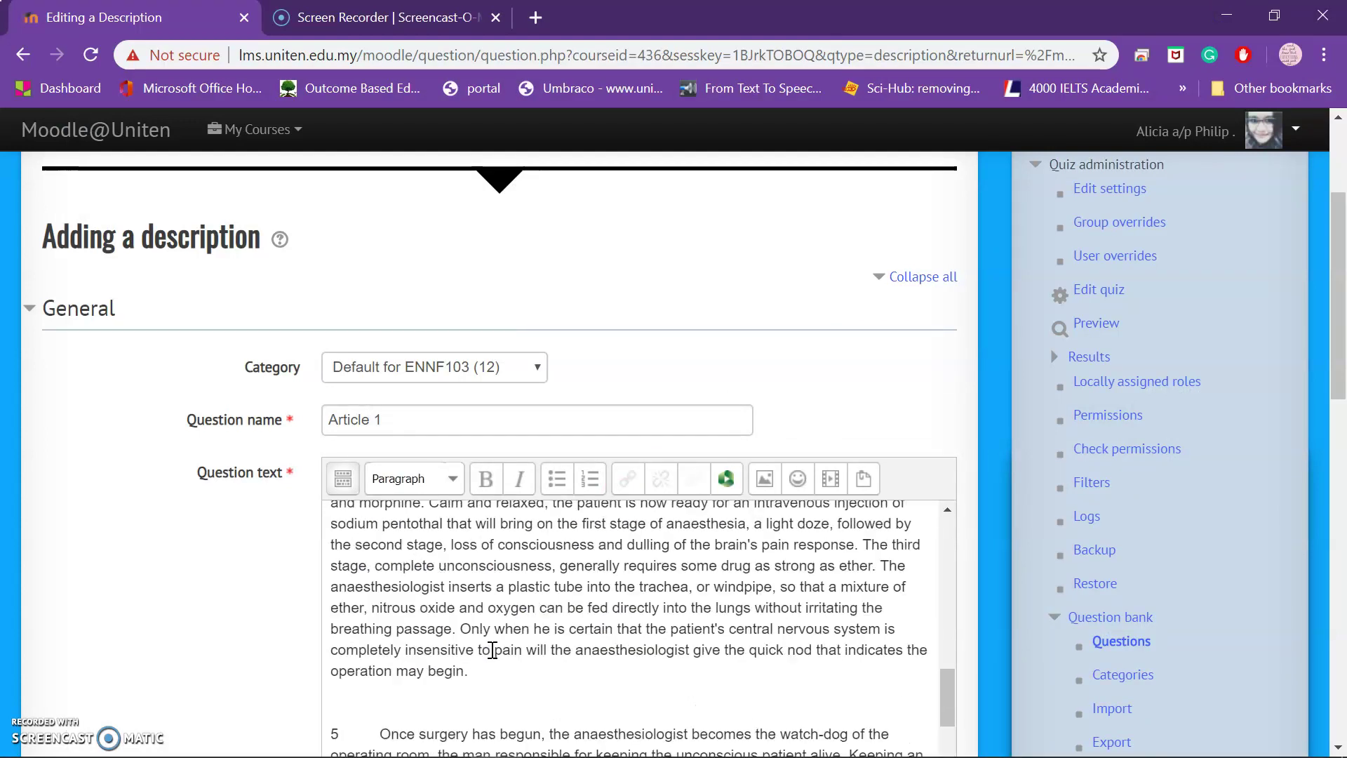
click(472, 696)
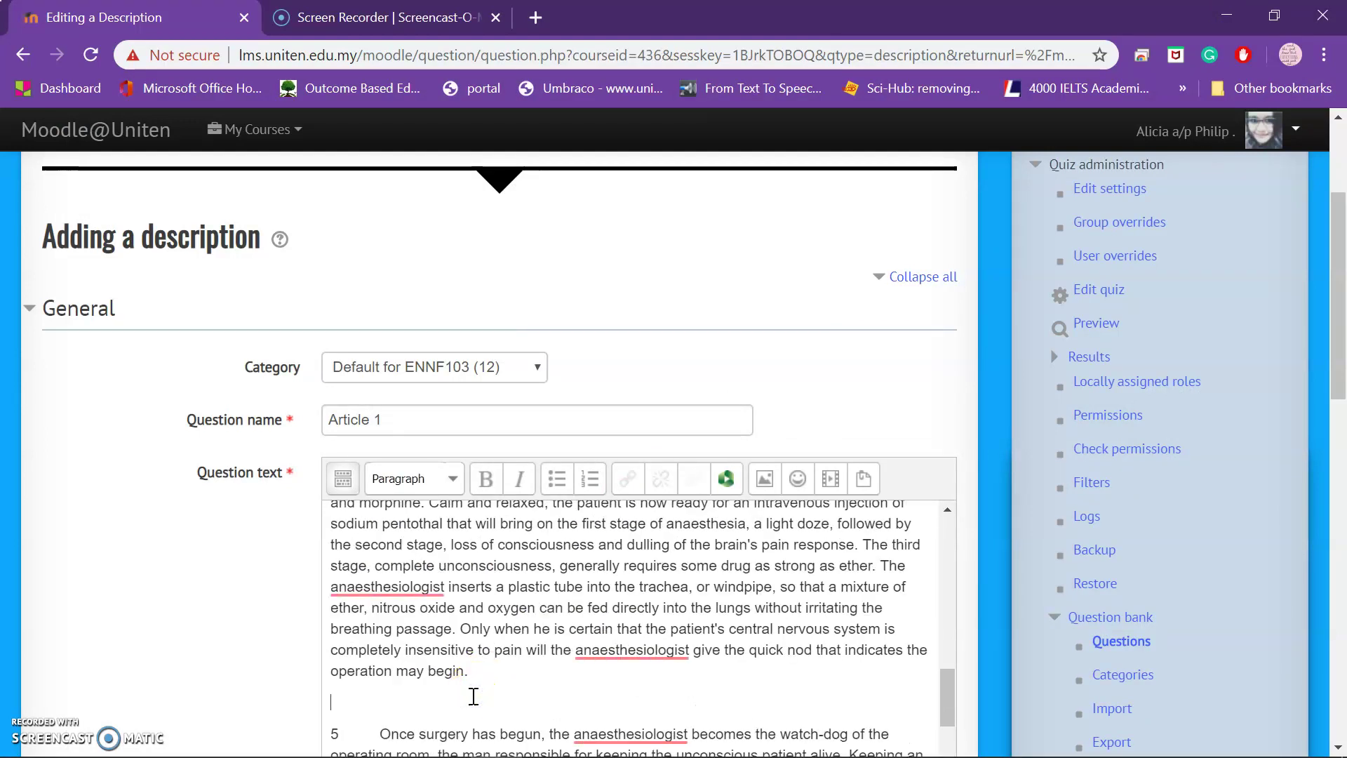
key(BackSpace)
scroll(474, 696, up, 5)
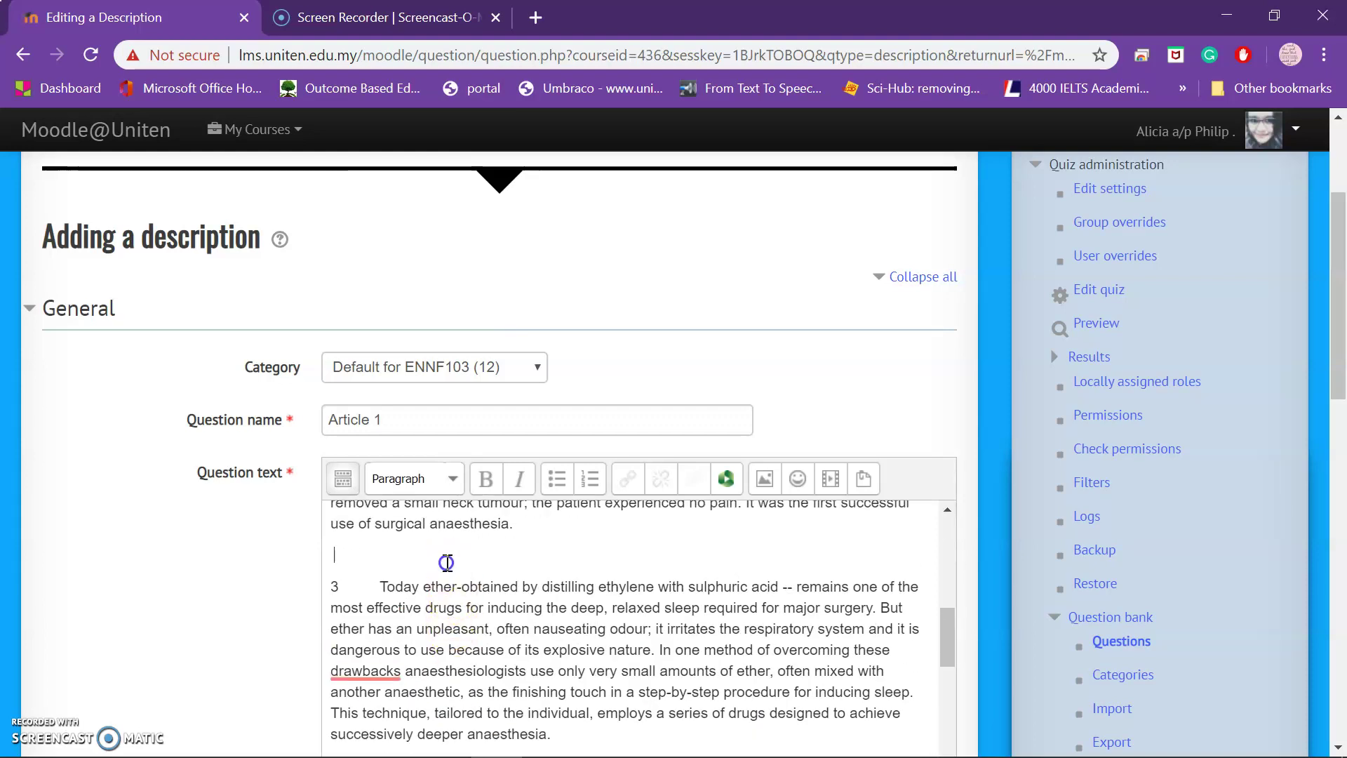
key(BackSpace)
scroll(442, 596, up, 3)
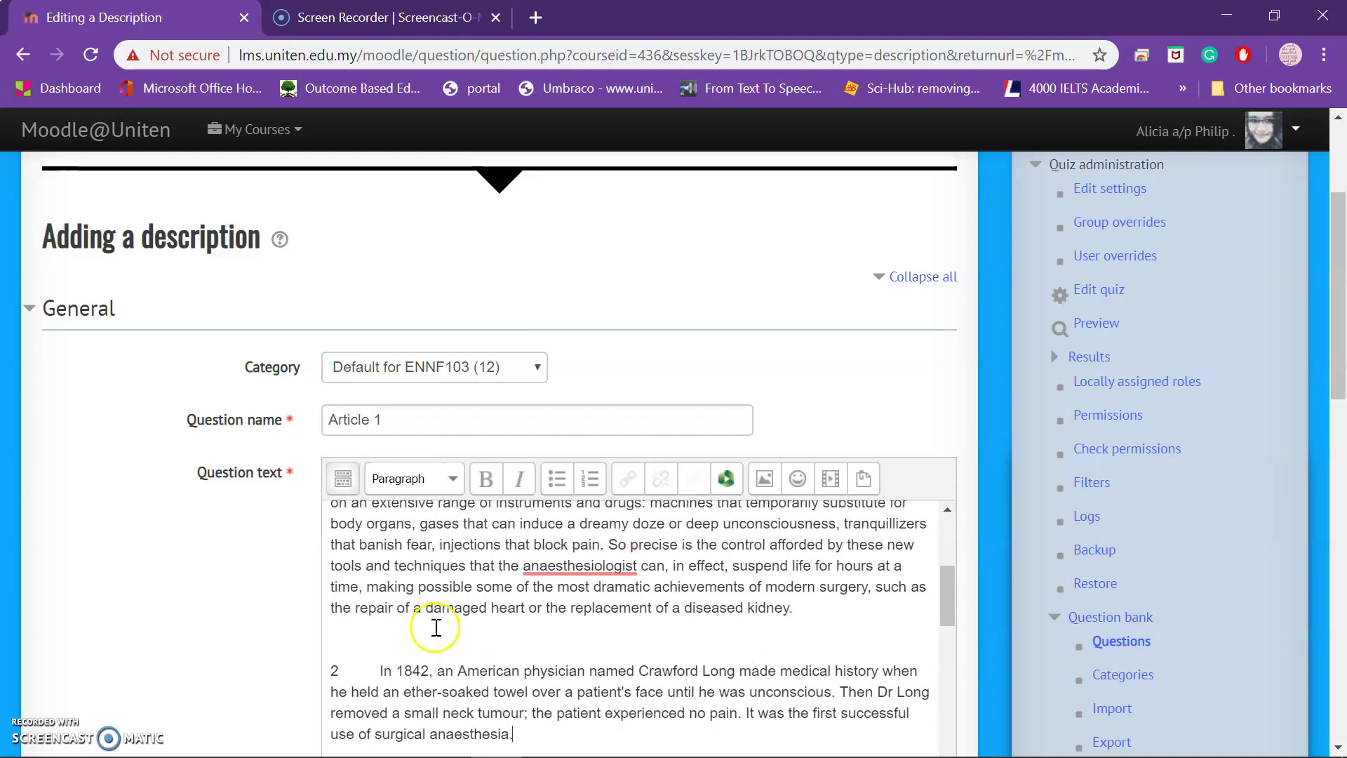
scroll(435, 627, down, 6)
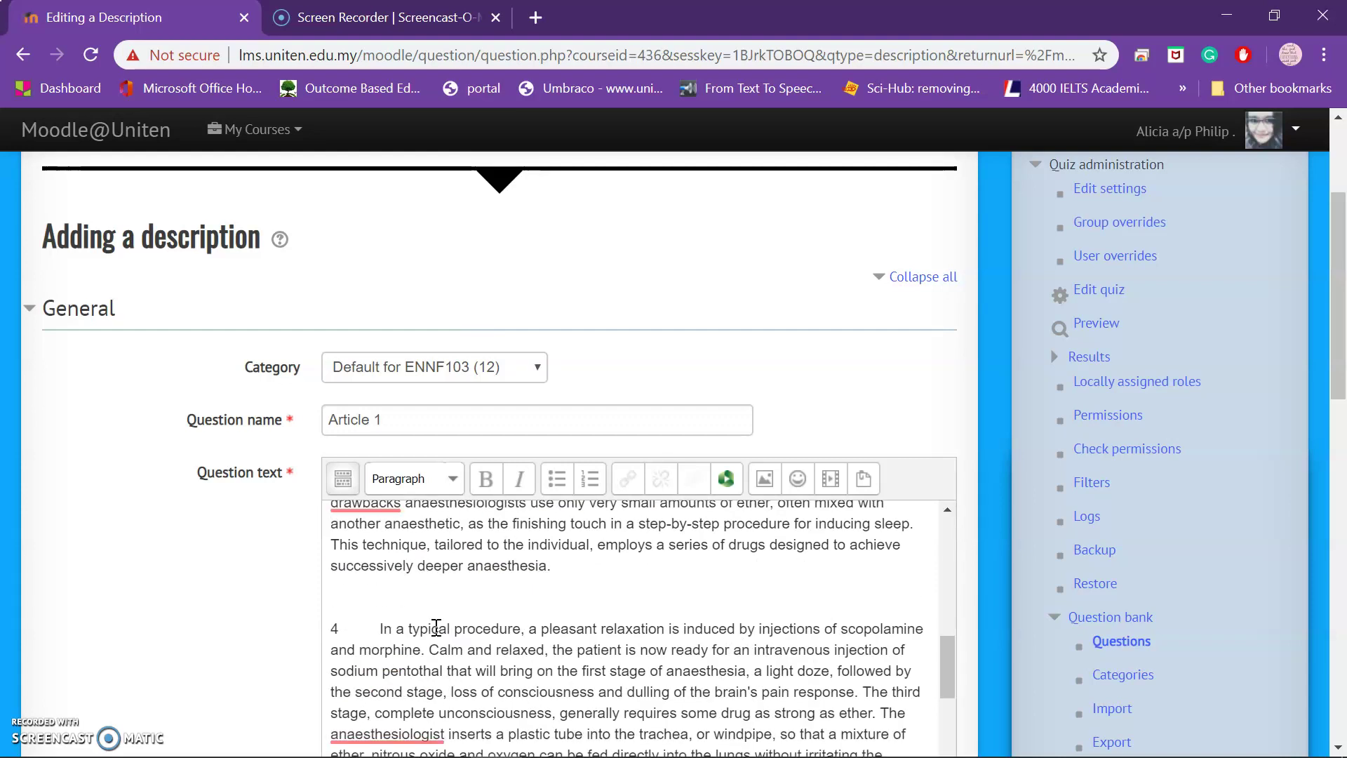
scroll(428, 609, up, 1)
key(BackSpace)
scroll(438, 584, down, 4)
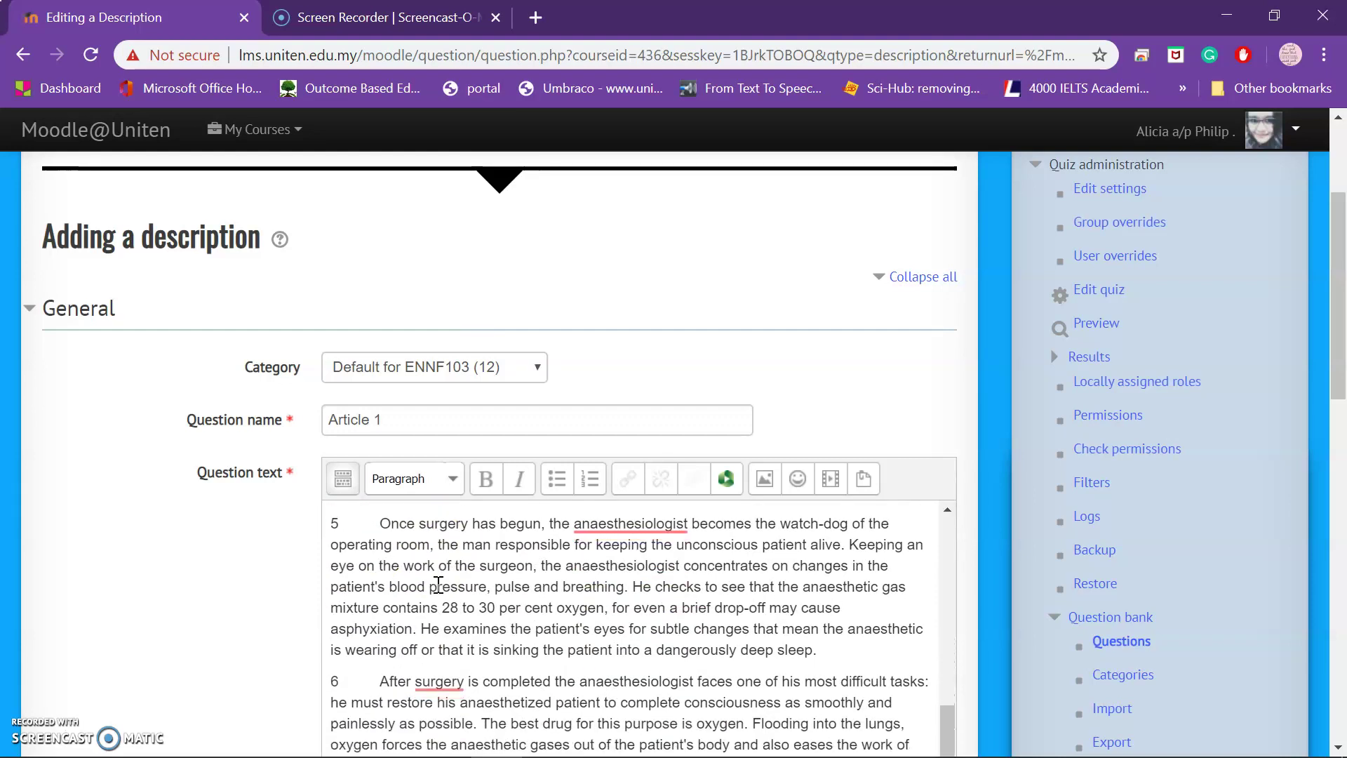
Save the Article 1 description and return to the quiz's question list.
drag(1338, 316, 1273, 604)
click(410, 516)
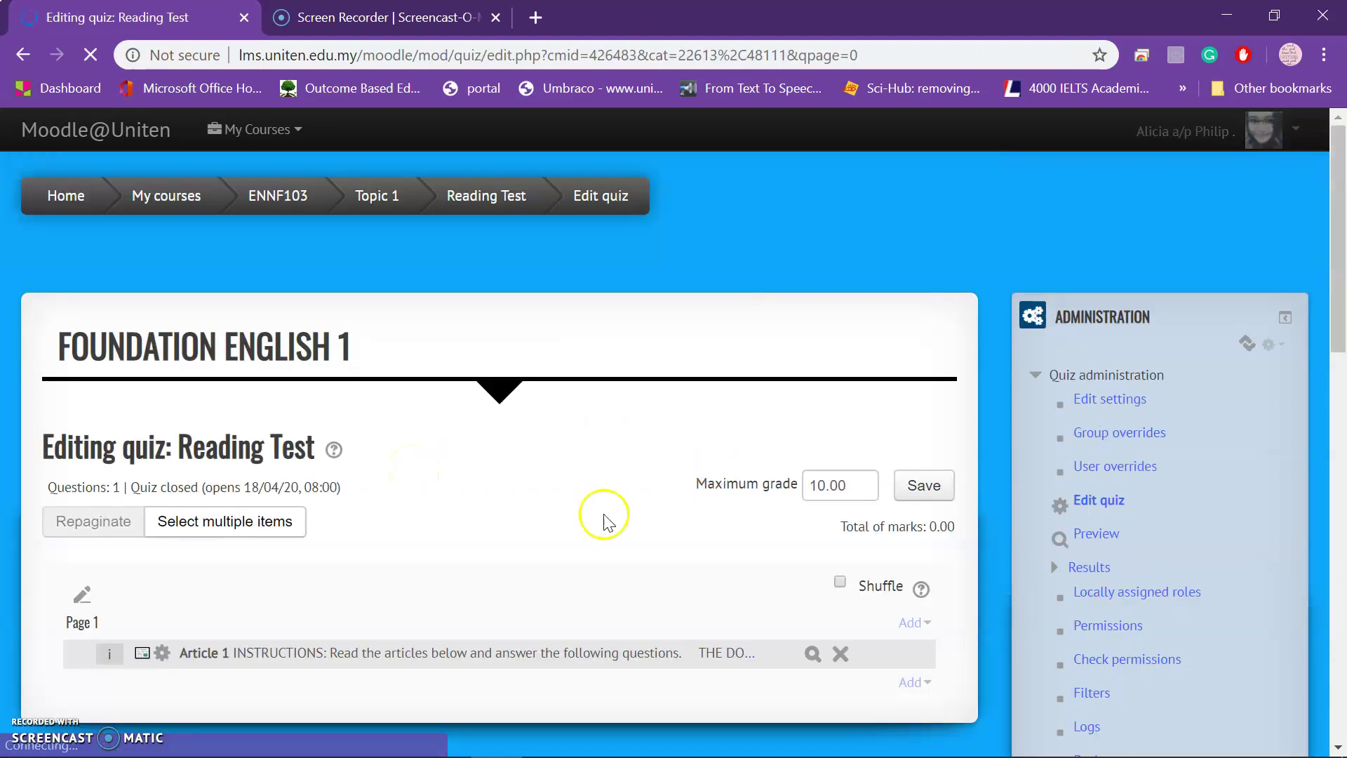
scroll(617, 649, down, 1)
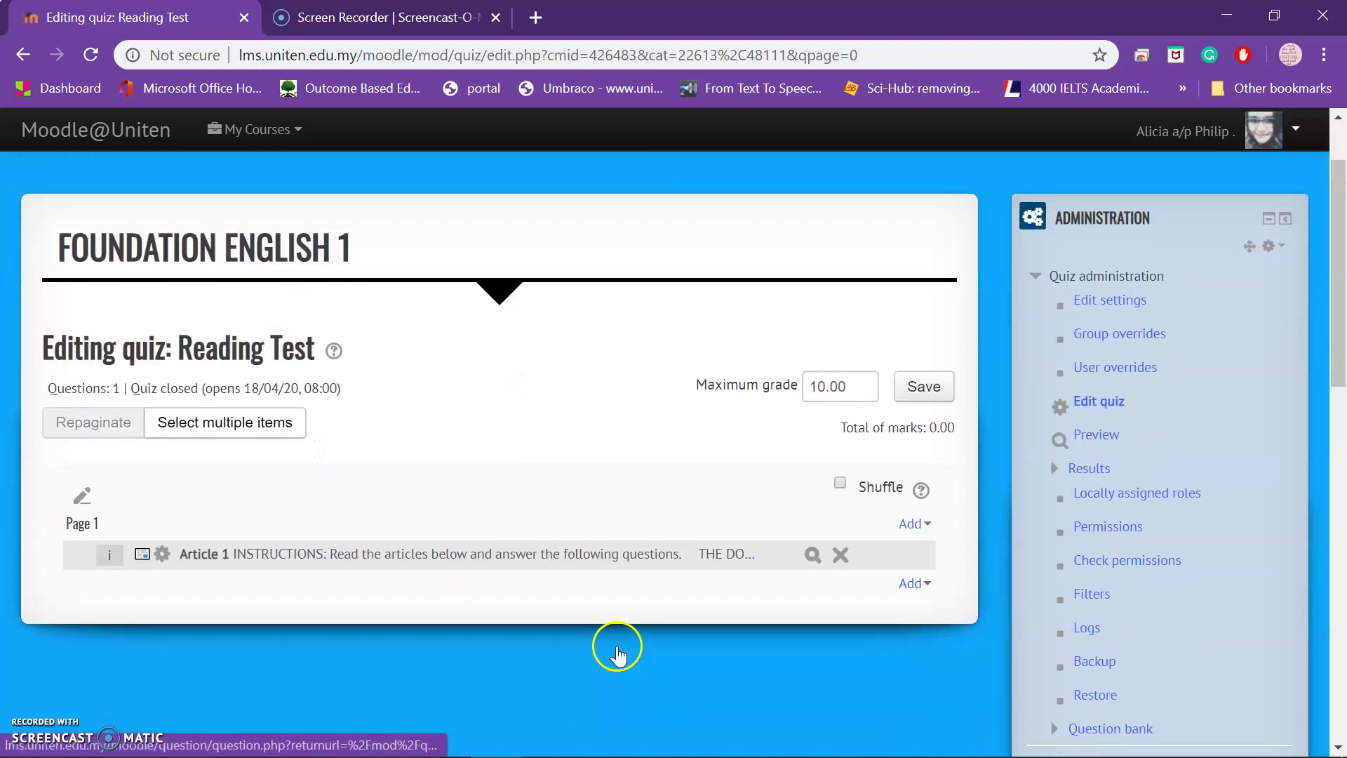
Add a new Multiple choice question to the quiz below the Article 1 description.
click(911, 578)
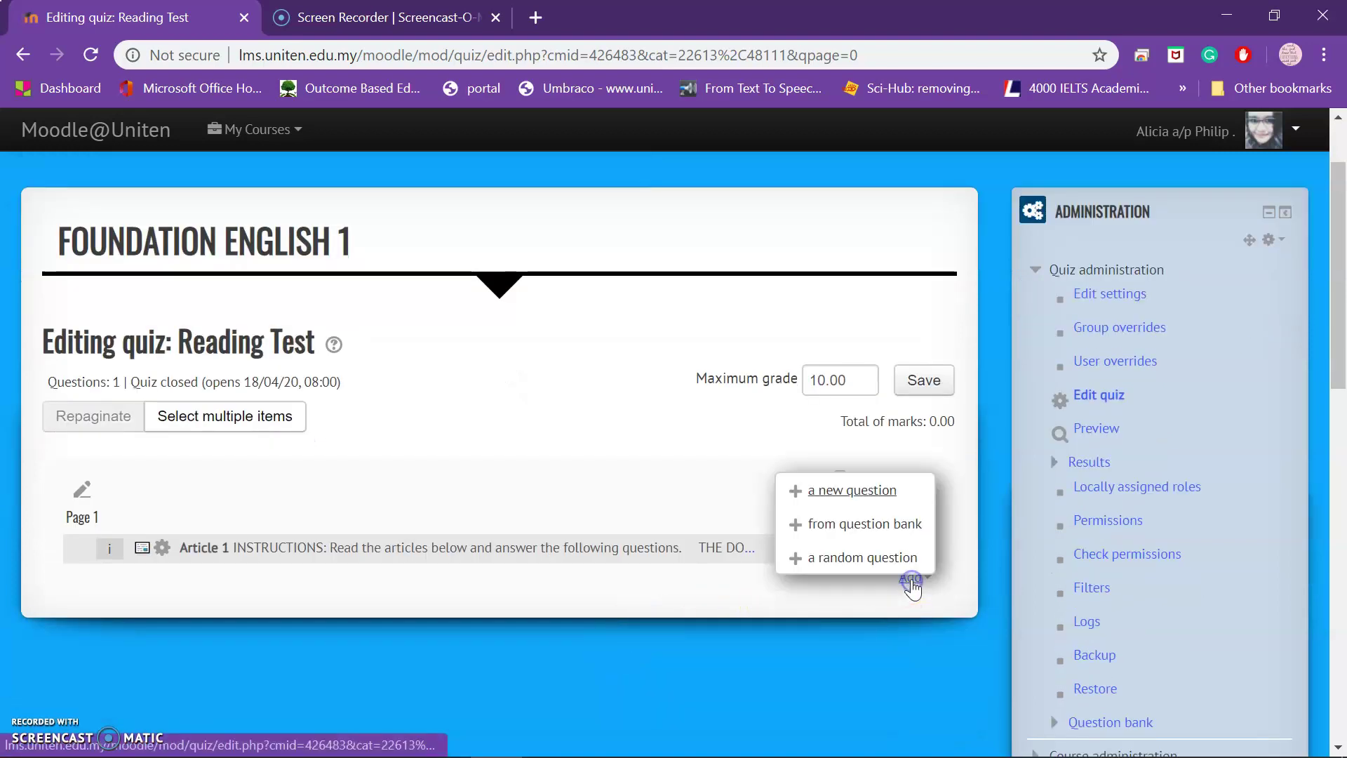
click(853, 492)
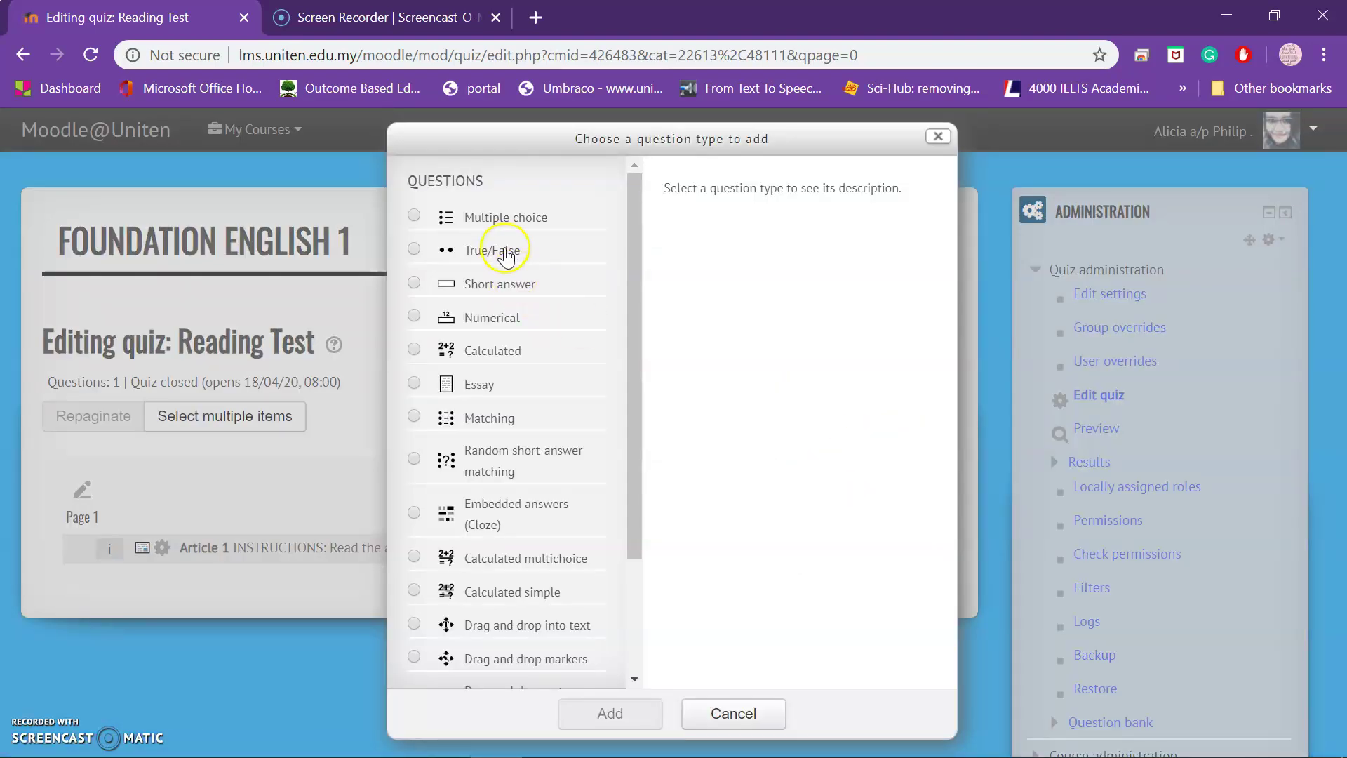
click(497, 226)
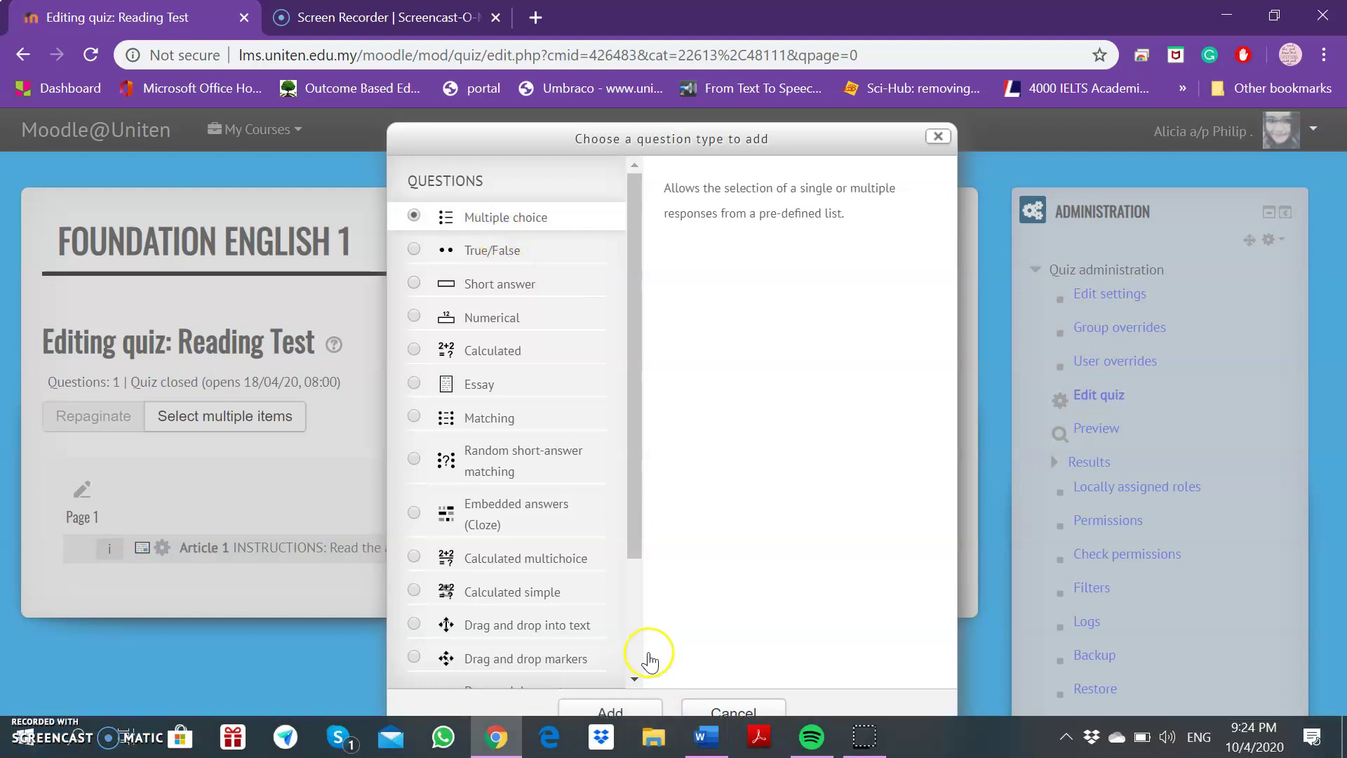
click(633, 713)
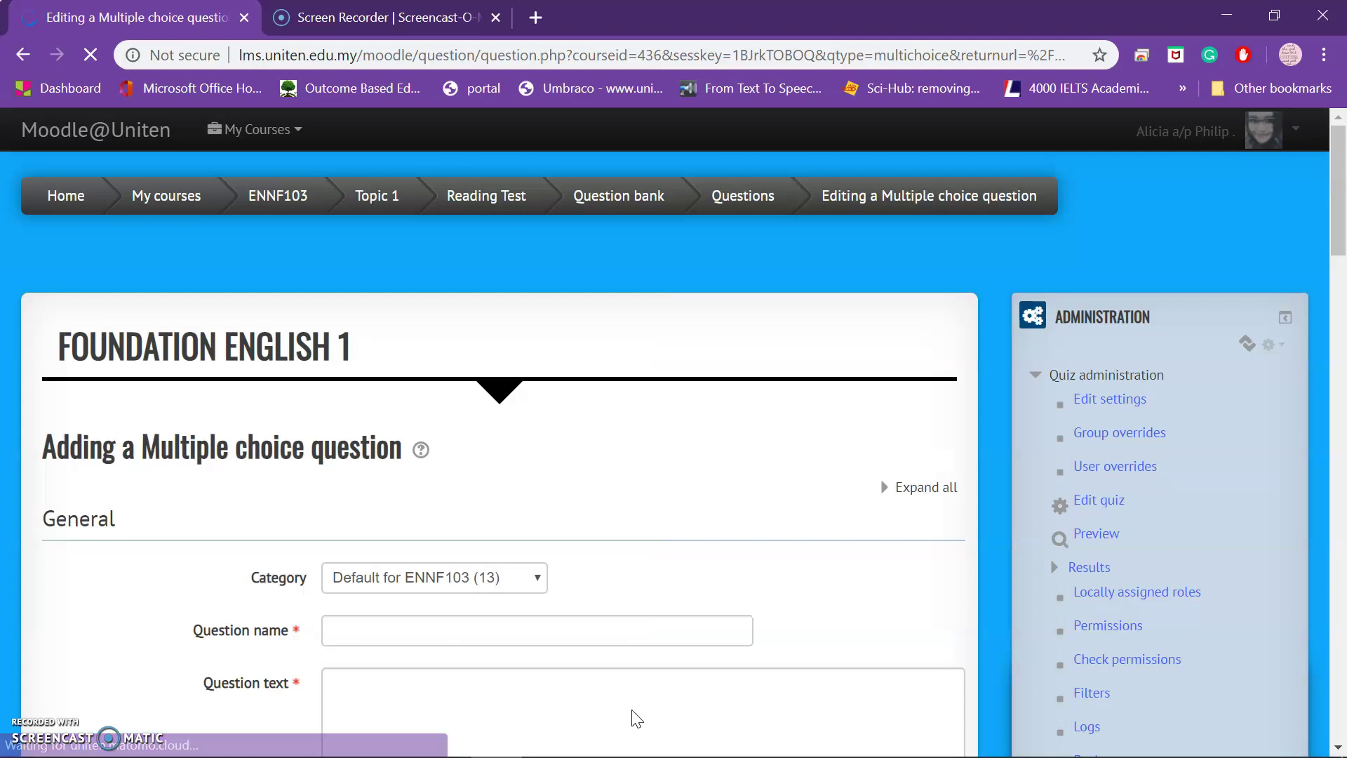
Name the new multiple choice question 1.
click(499, 626)
click(503, 630)
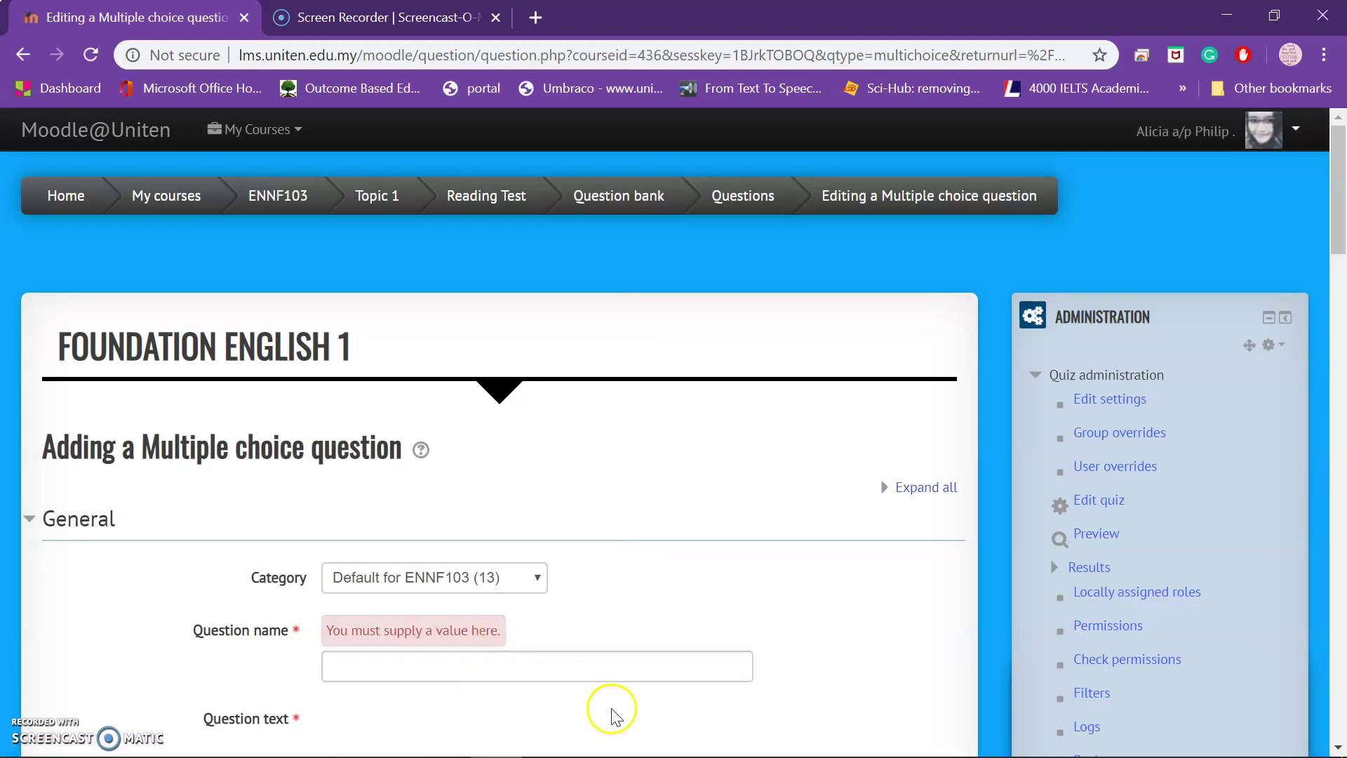
click(638, 667)
scroll(702, 646, down, 1)
click(525, 566)
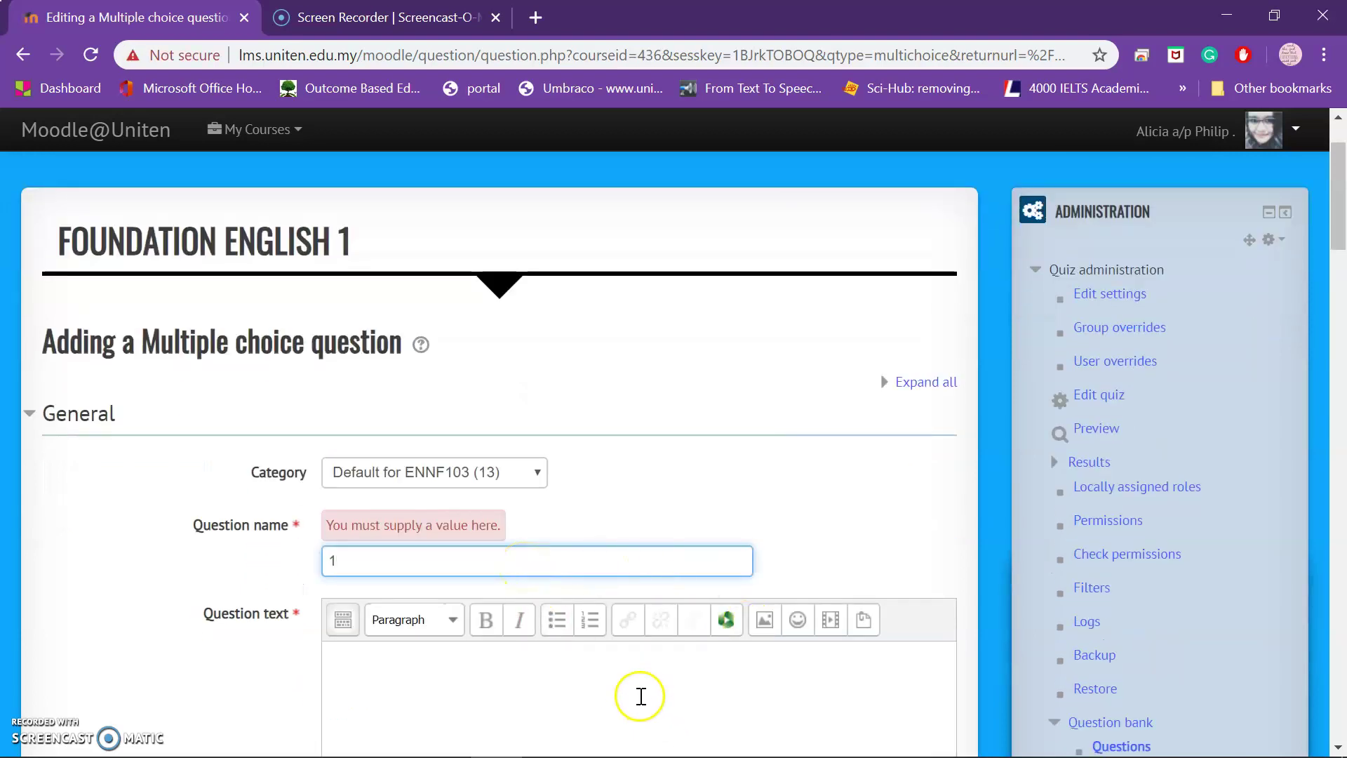
Copy "From the passage we can gather that the use of anaesthesia has existed" from the Word exam into the question text, without its list number.
scroll(638, 695, down, 1)
click(546, 603)
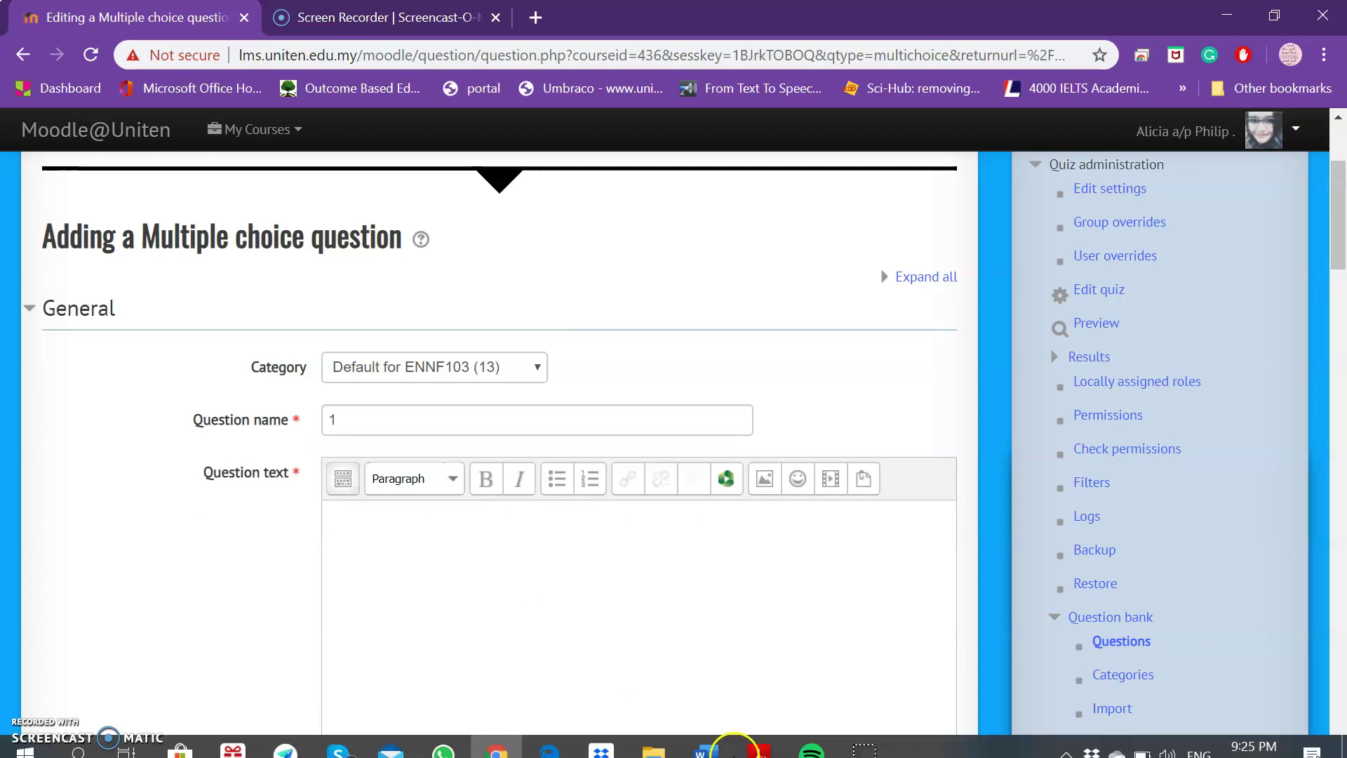
click(708, 737)
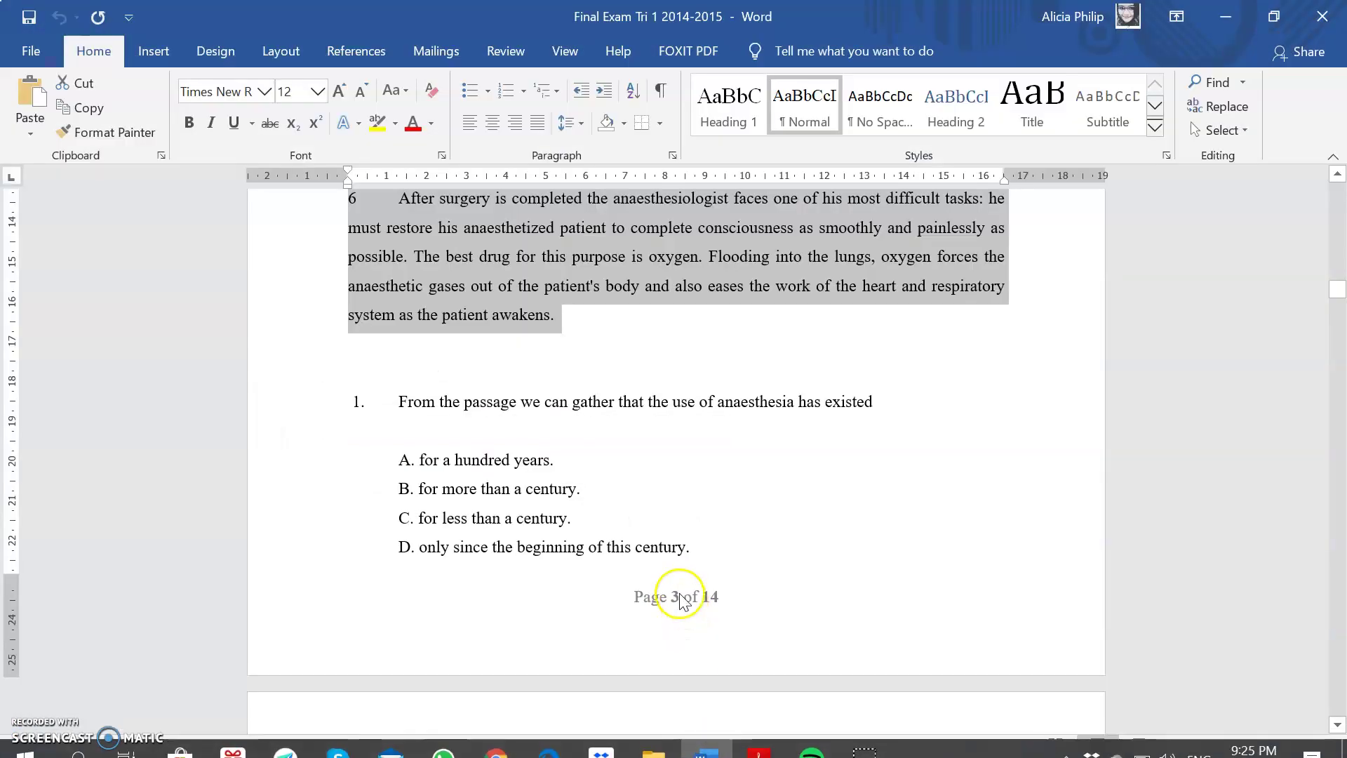
drag(398, 405, 890, 404)
key(ctrl+c)
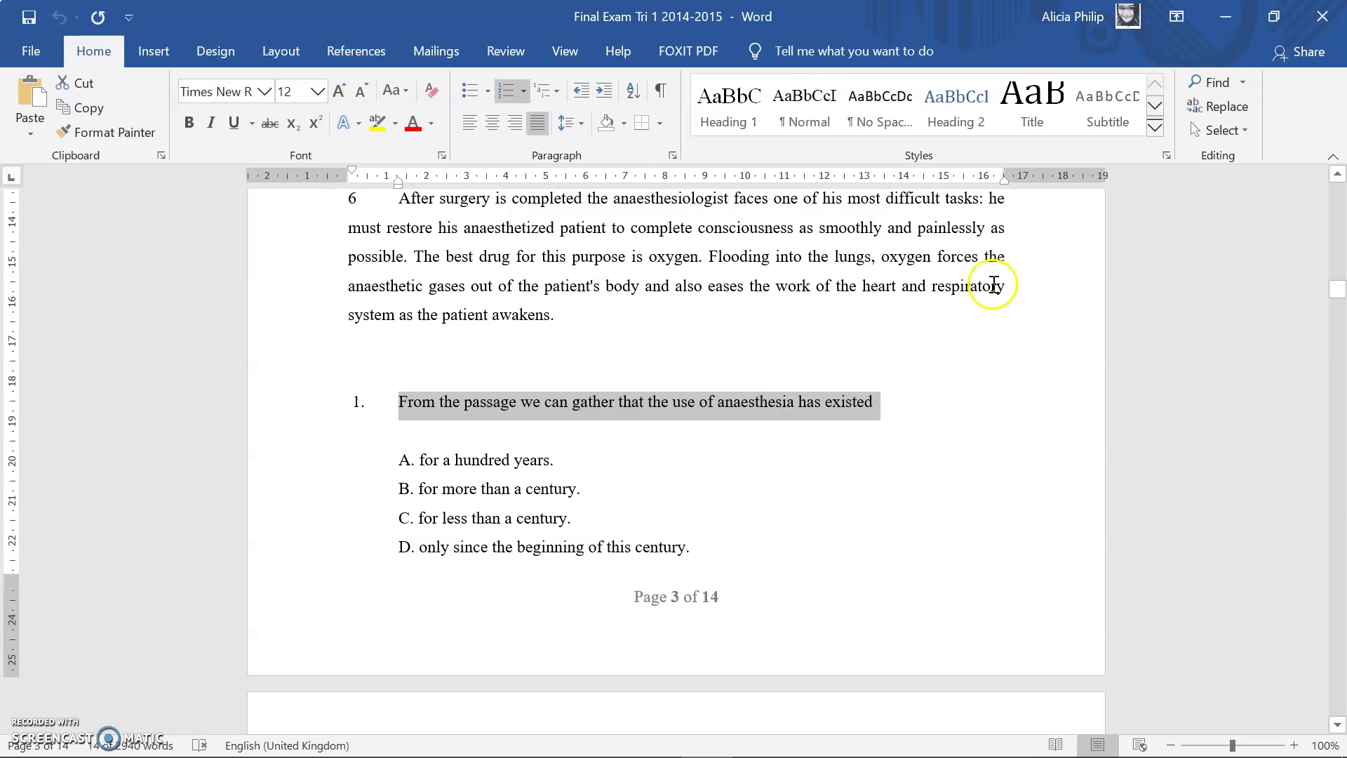
click(1226, 16)
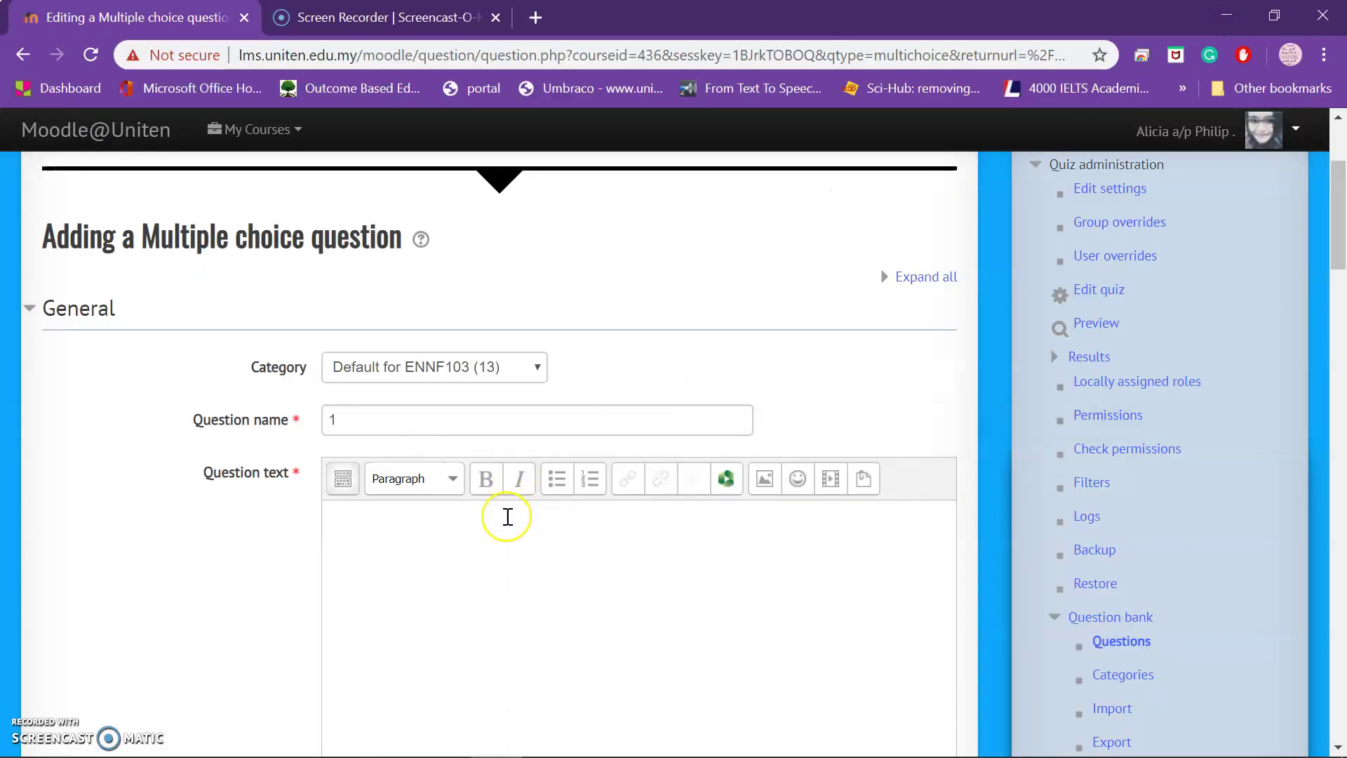
key(ctrl+v)
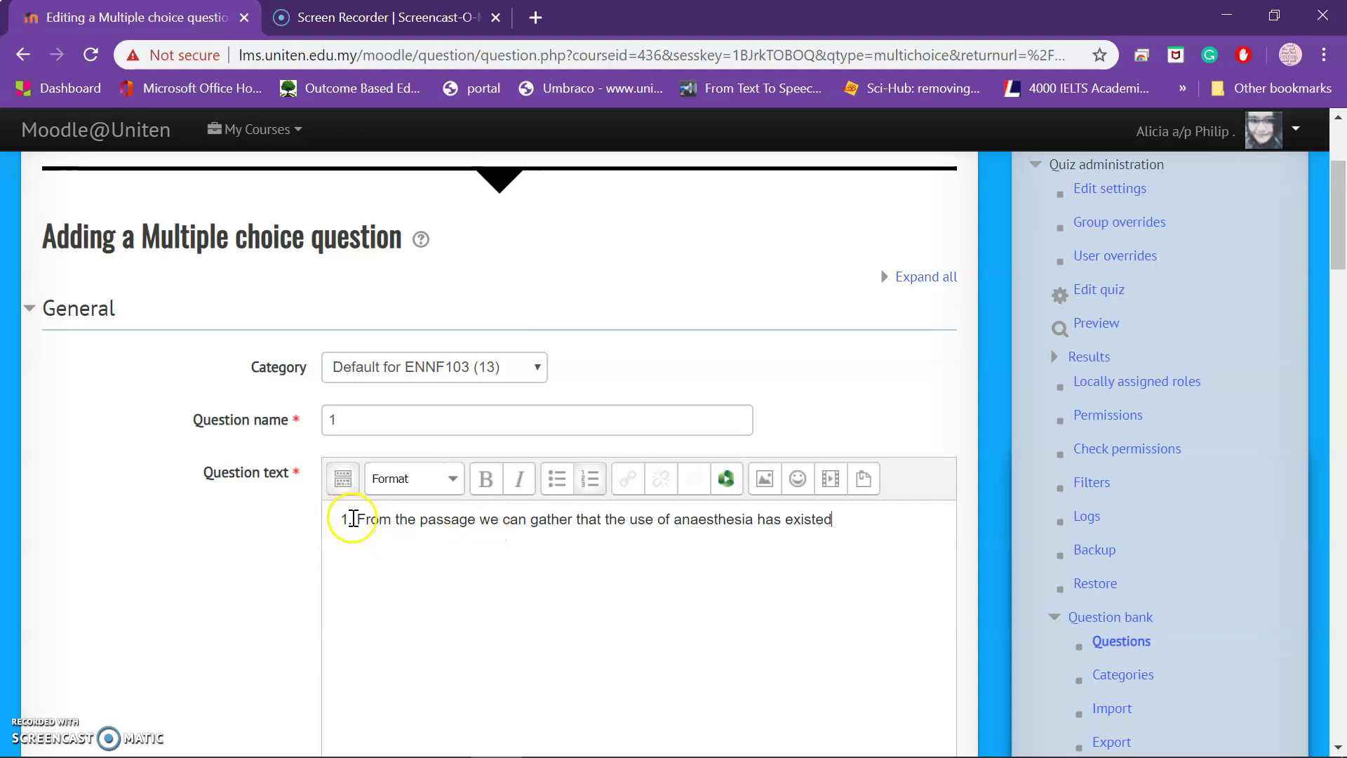
key(BackSpace)
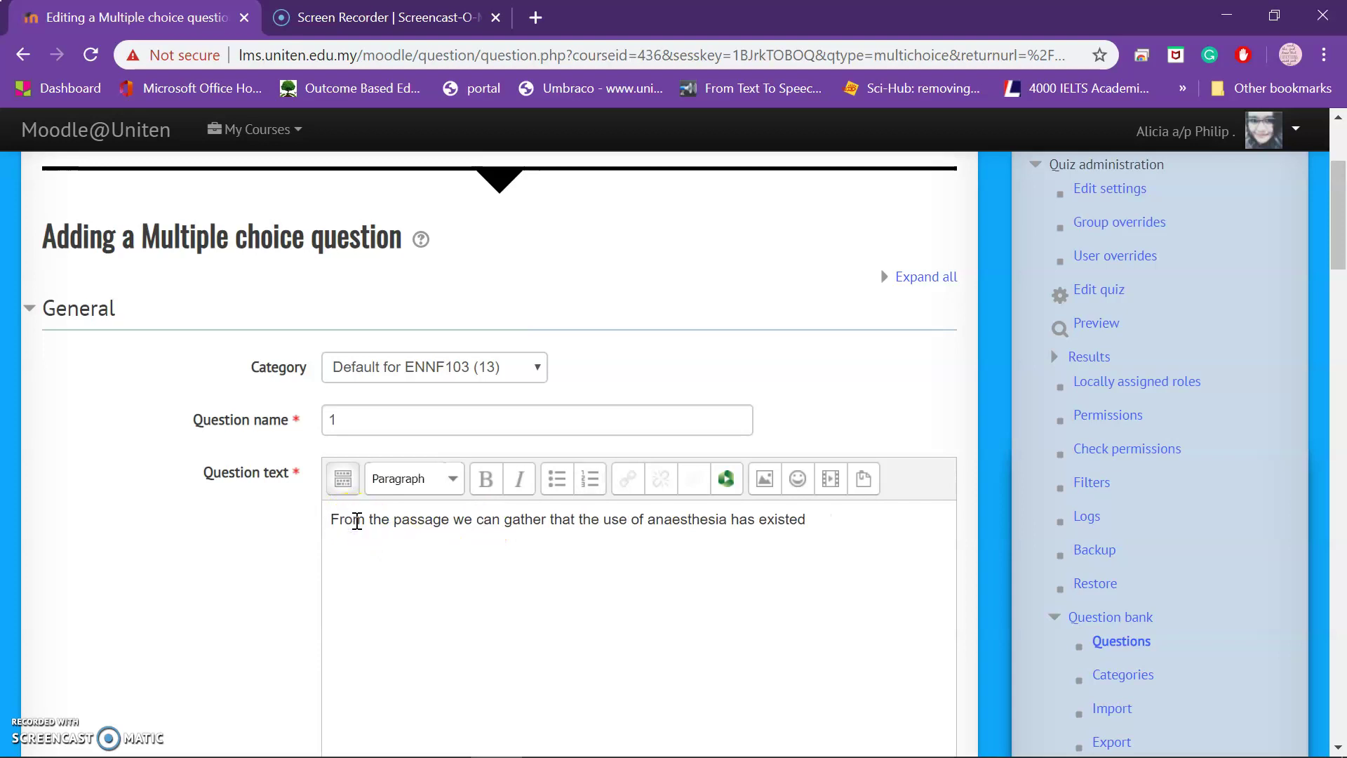
Set the numbering of the answer choices to "a., b., c., ...".
scroll(472, 637, down, 5)
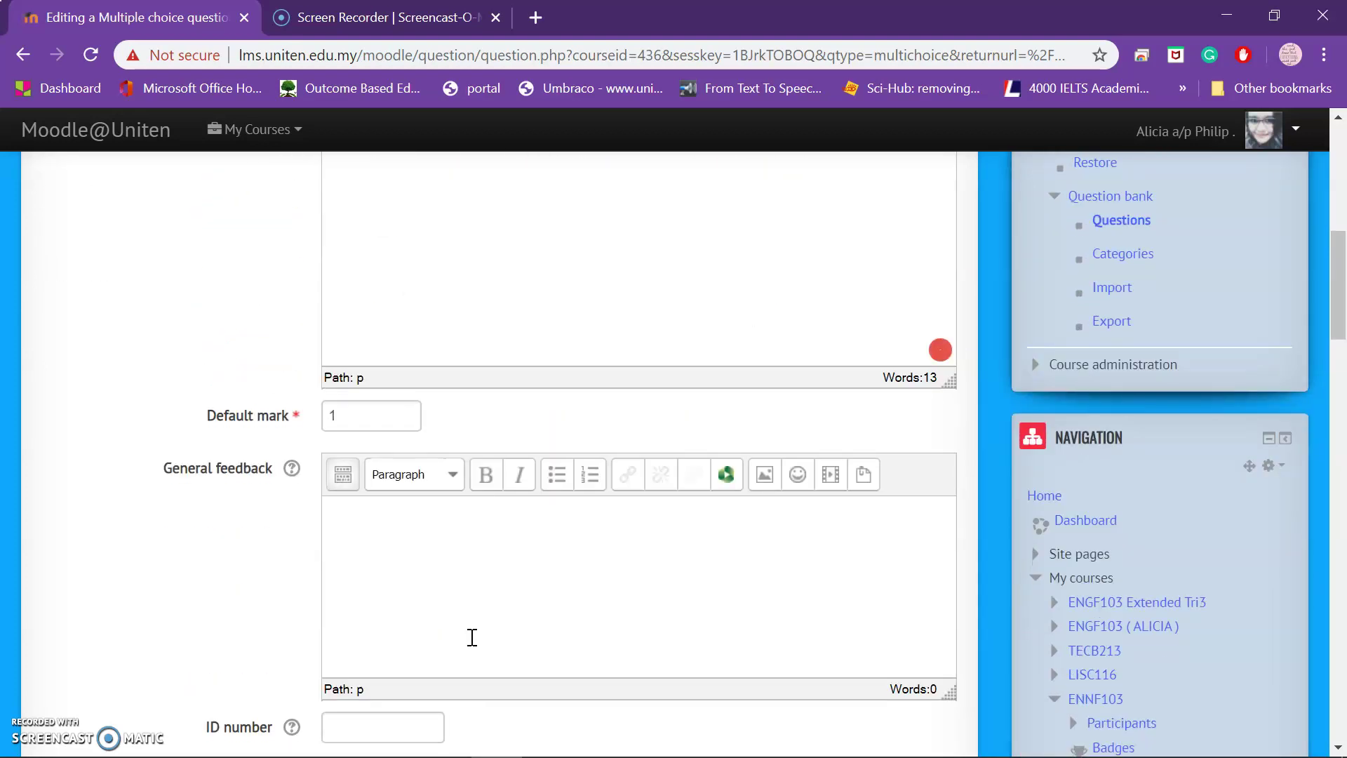
scroll(472, 637, down, 7)
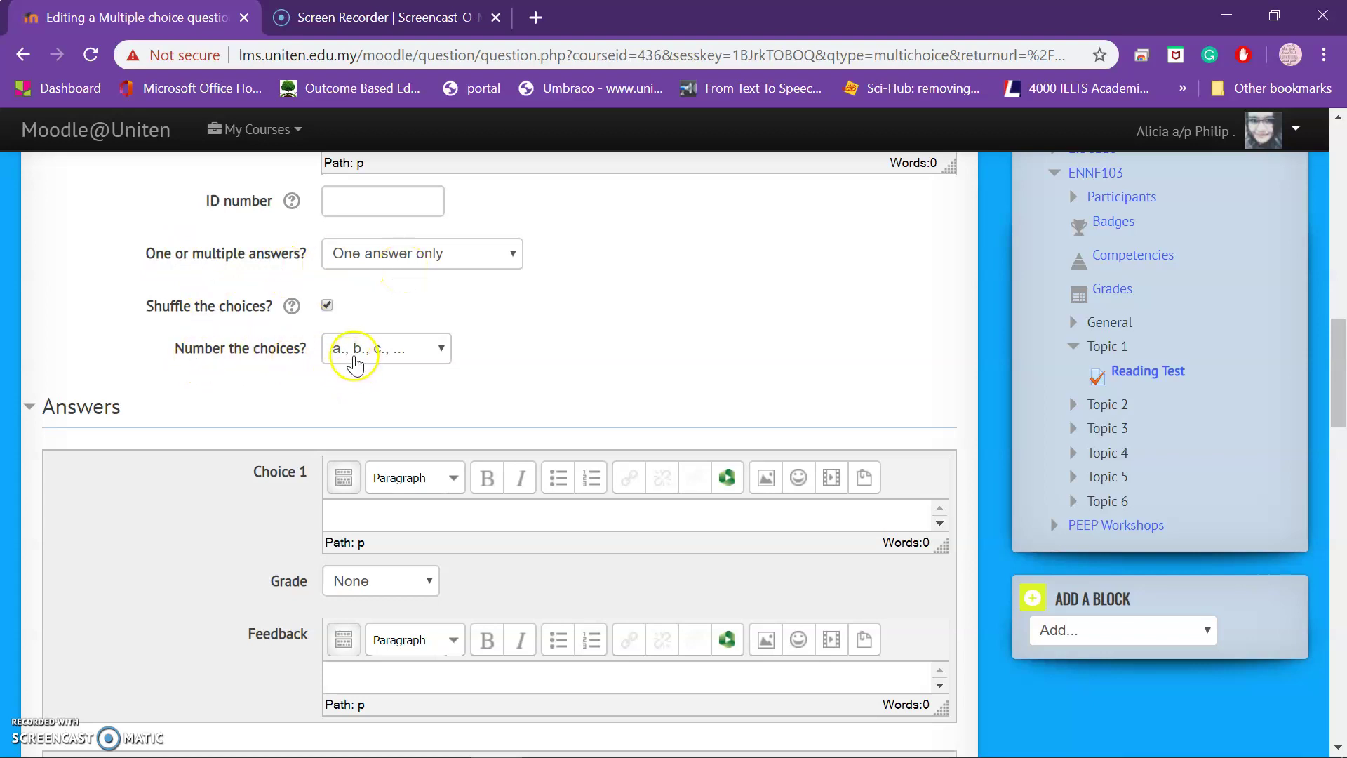
click(383, 354)
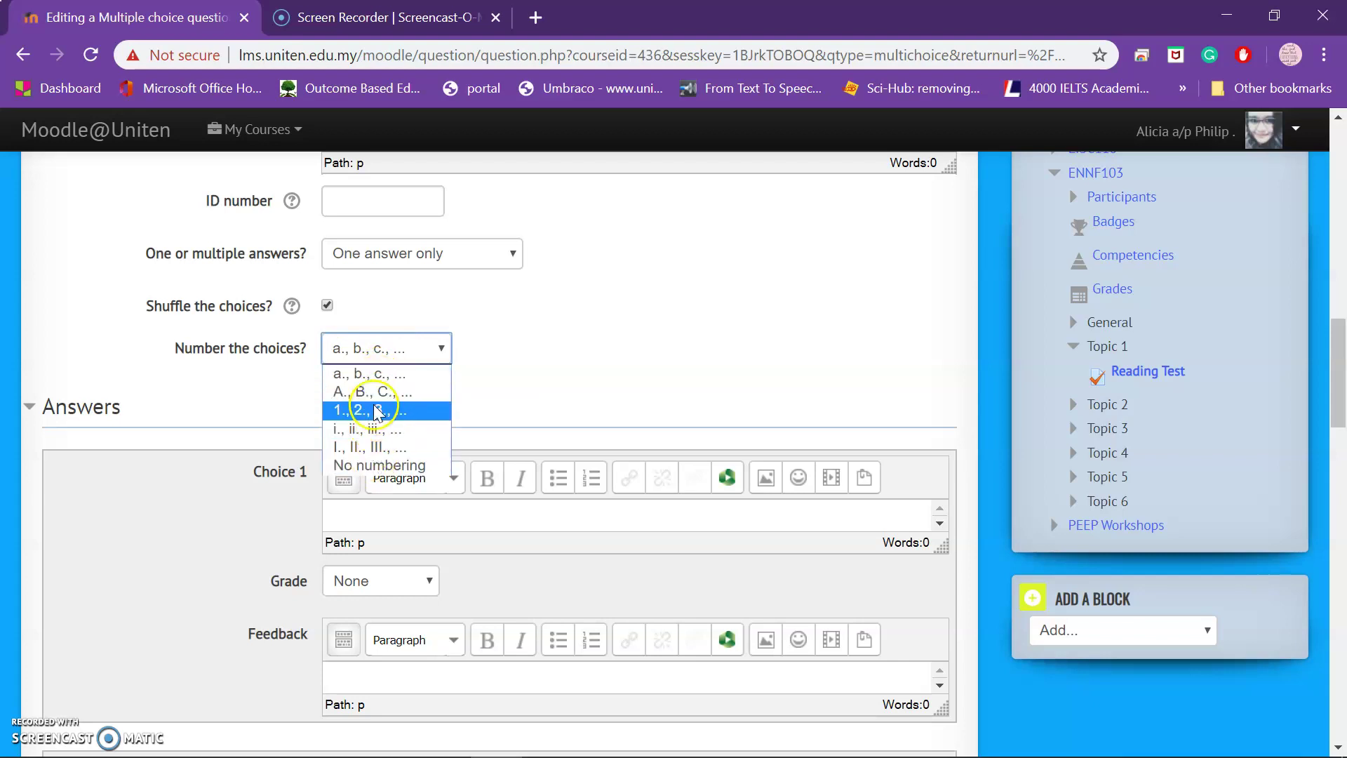
click(385, 376)
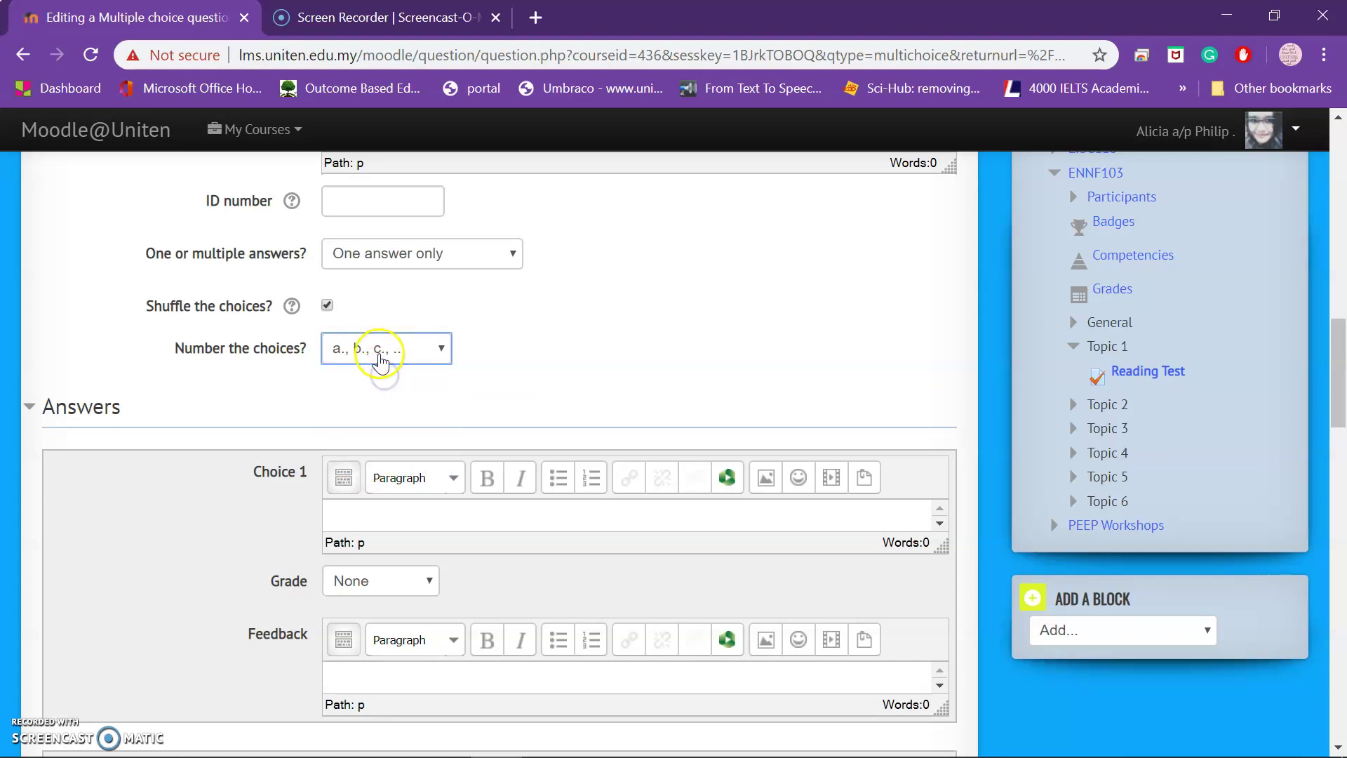
Copy option A, "for a hundred years.", from the Word document and paste it as Choice 1.
click(379, 510)
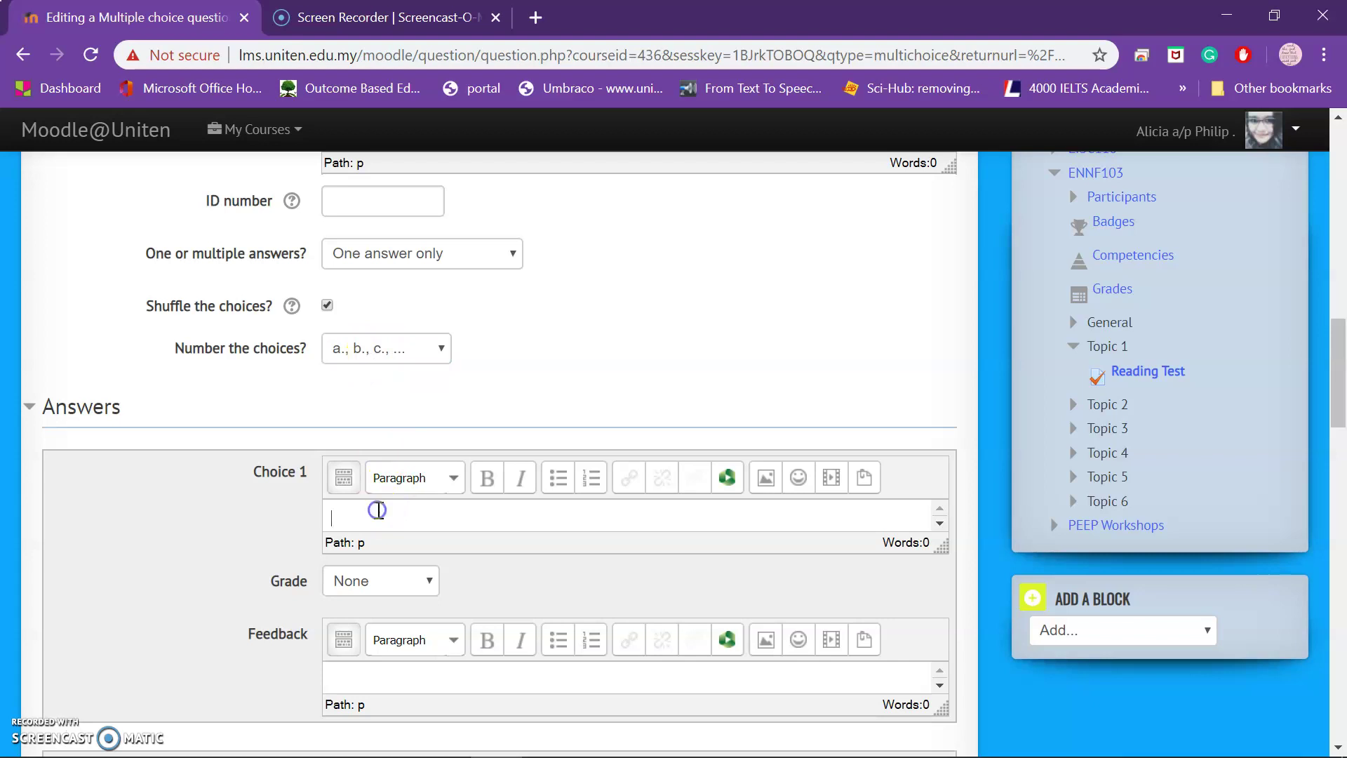
click(706, 747)
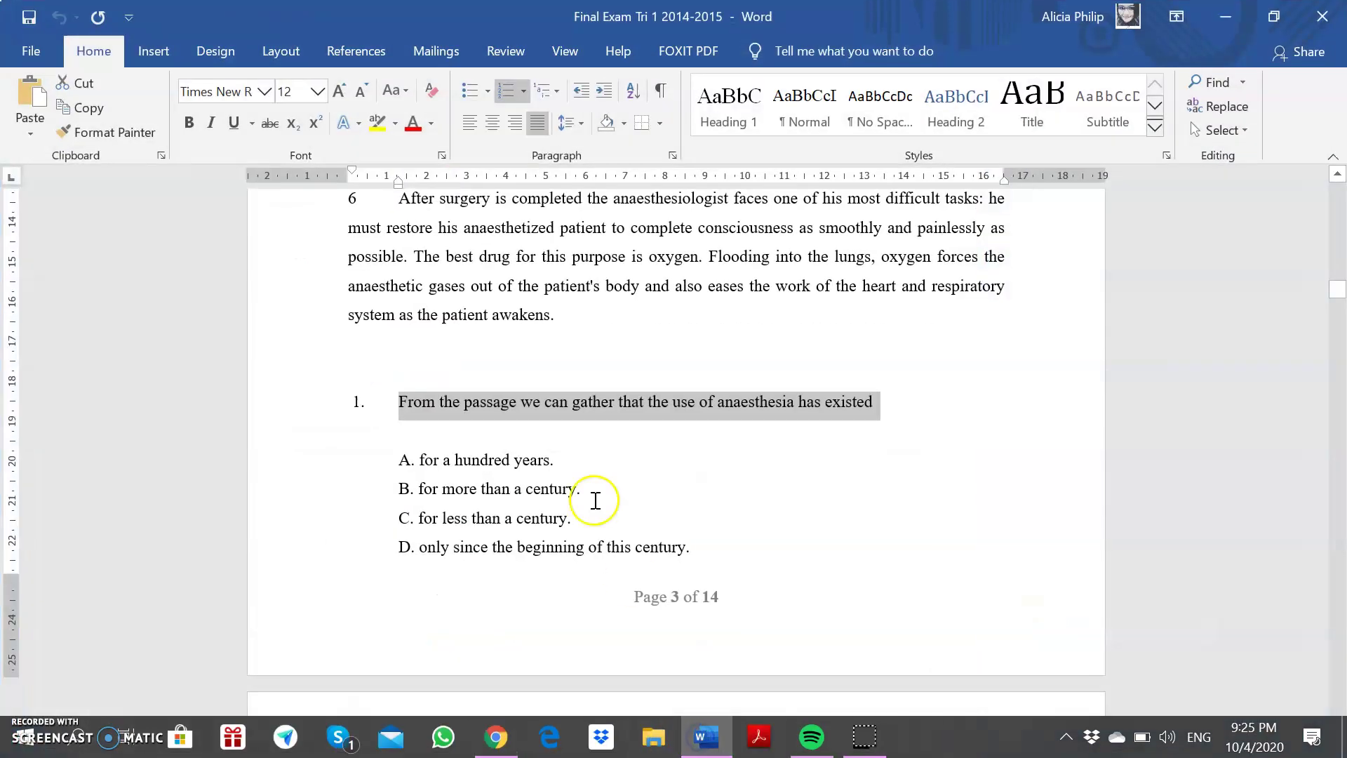
drag(551, 460, 421, 460)
key(ctrl+c)
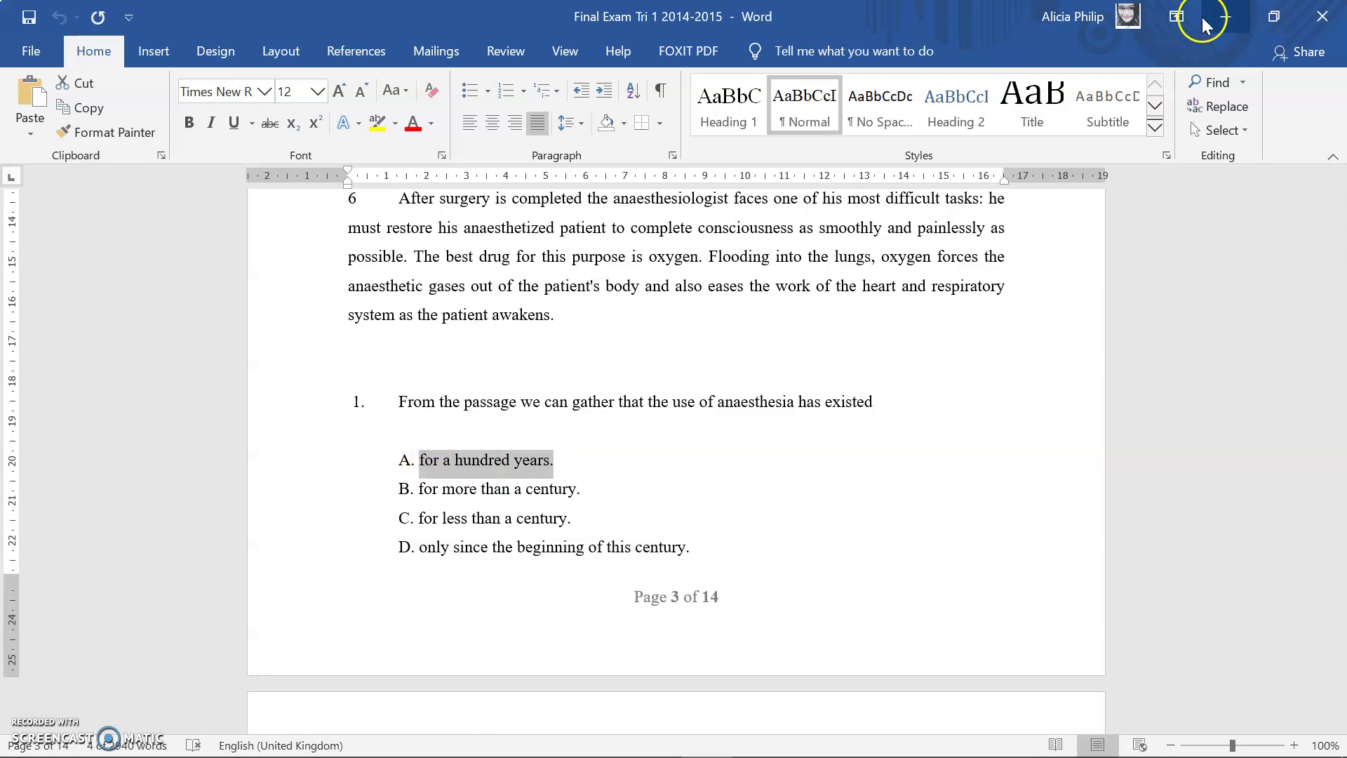
click(1226, 16)
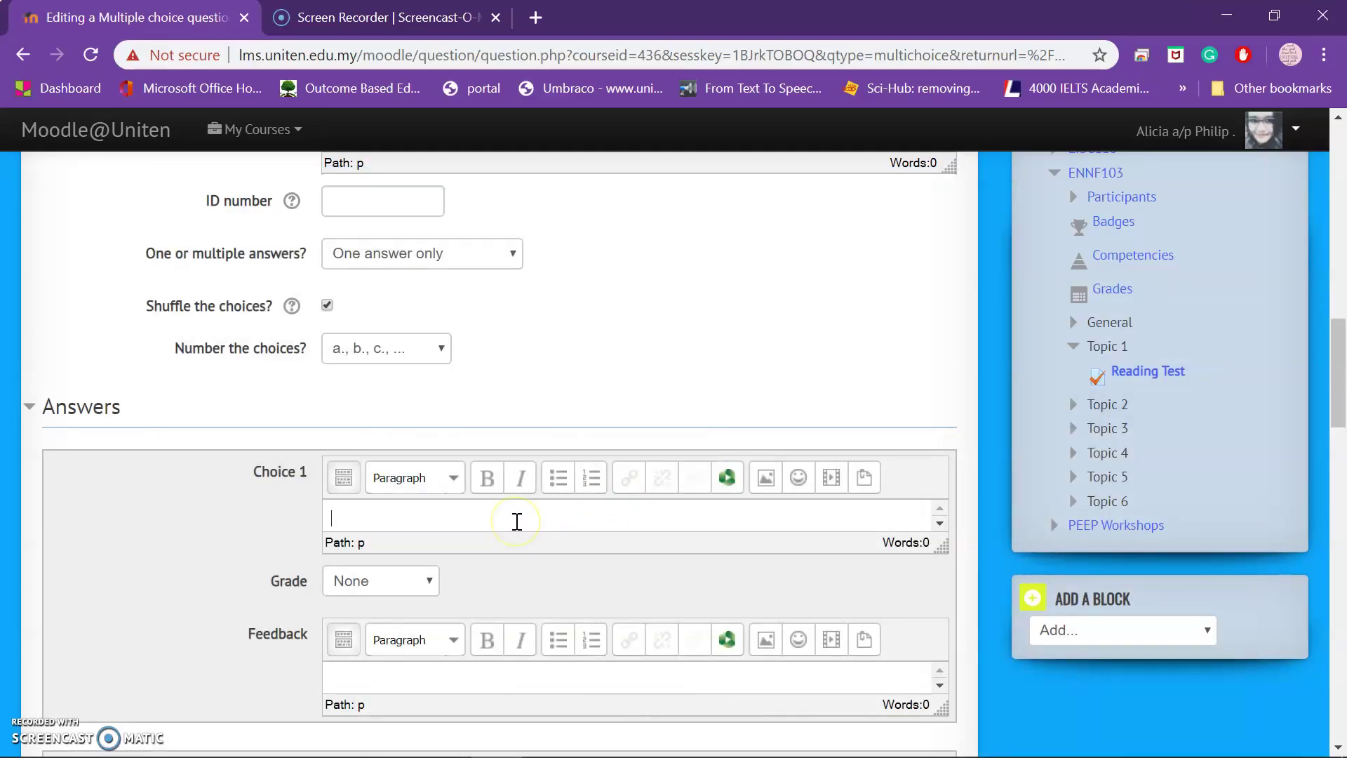
key(ctrl+v)
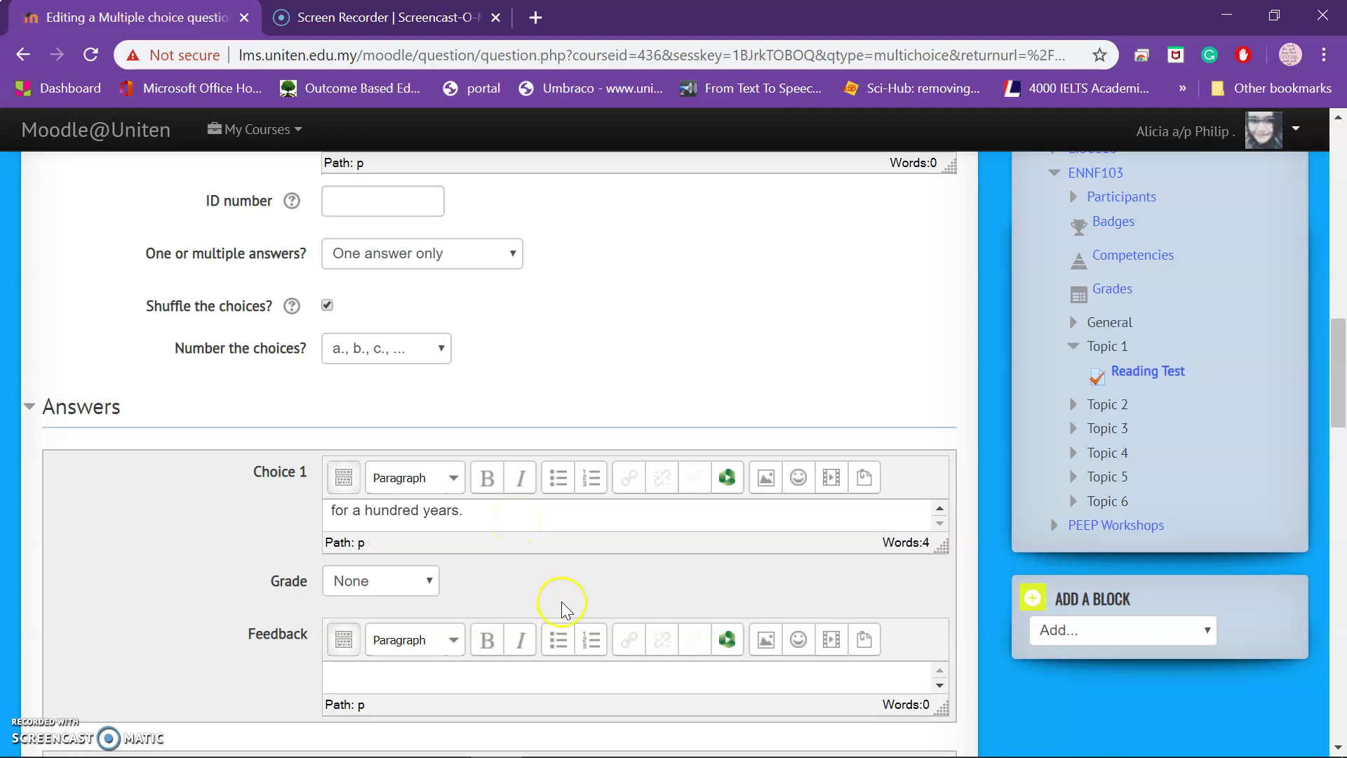
Copy option B, "for more than a century.", from the Word document and paste it as Choice 2.
scroll(561, 605, down, 5)
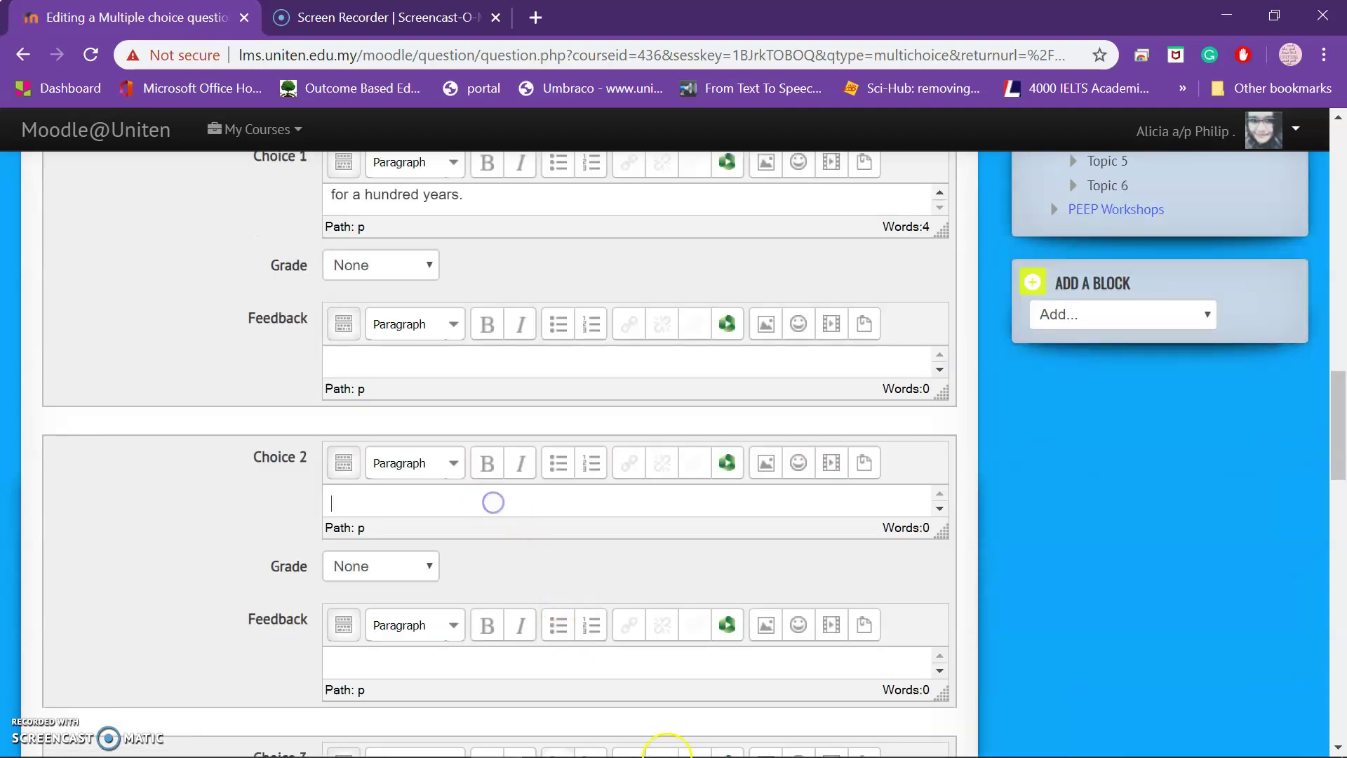
click(702, 742)
drag(621, 489, 425, 489)
key(ctrl+c)
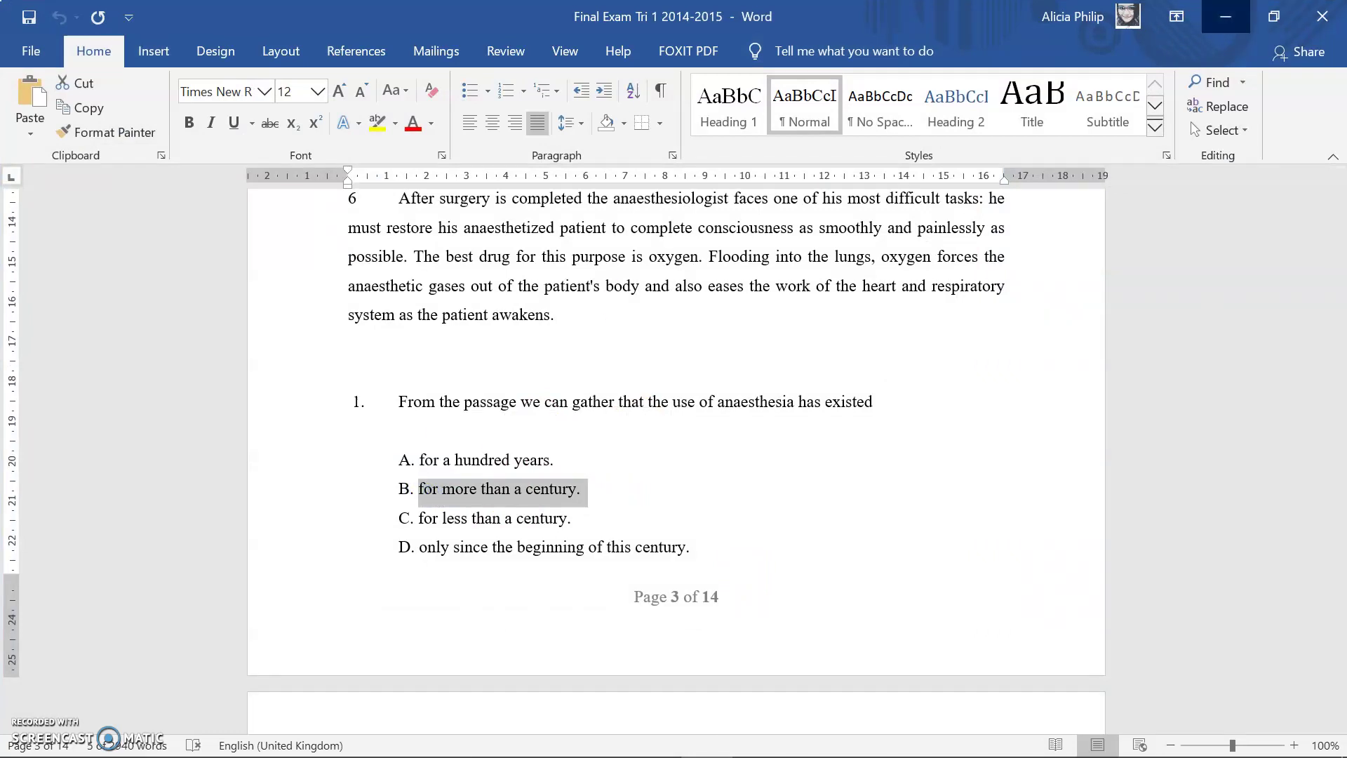
click(1225, 16)
key(ctrl+v)
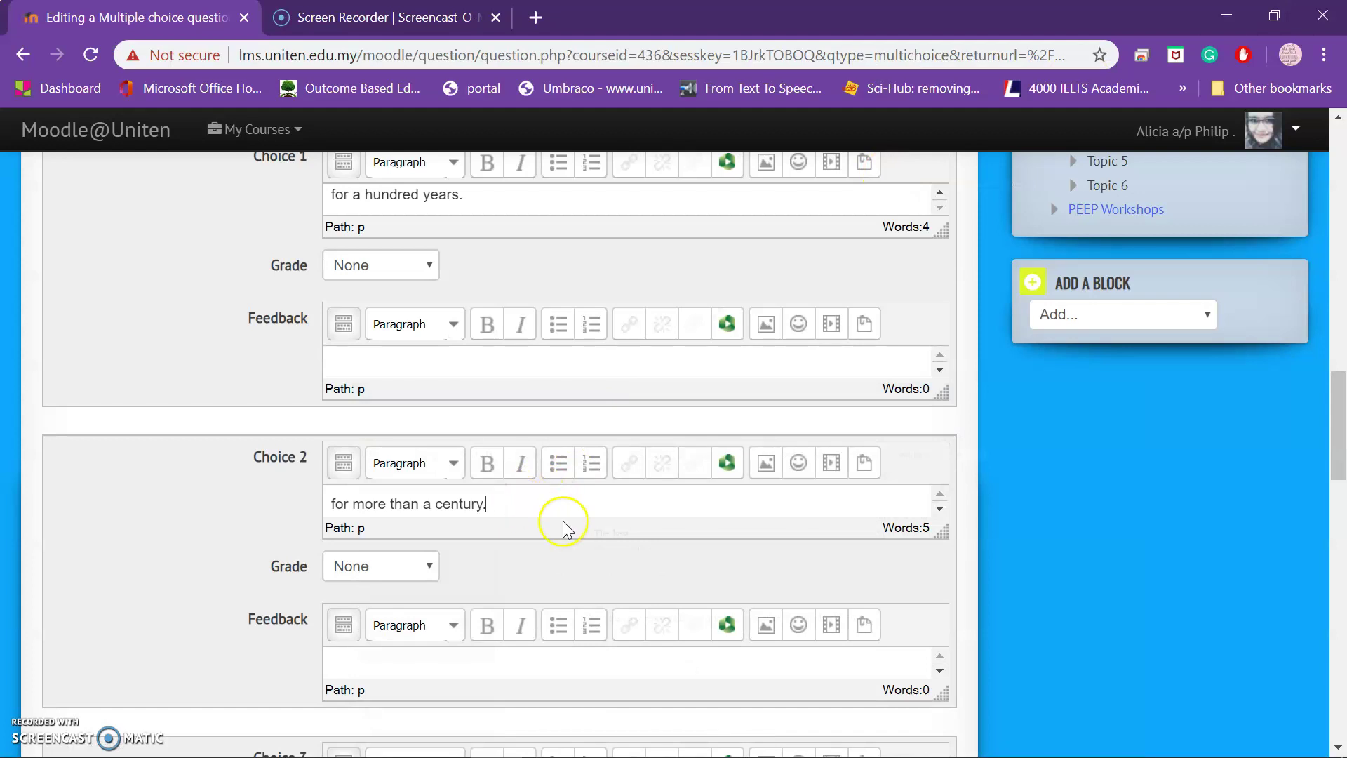
Copy option C, "for less than a century.", from the Word document and enter it as Choice 3.
scroll(563, 523, down, 6)
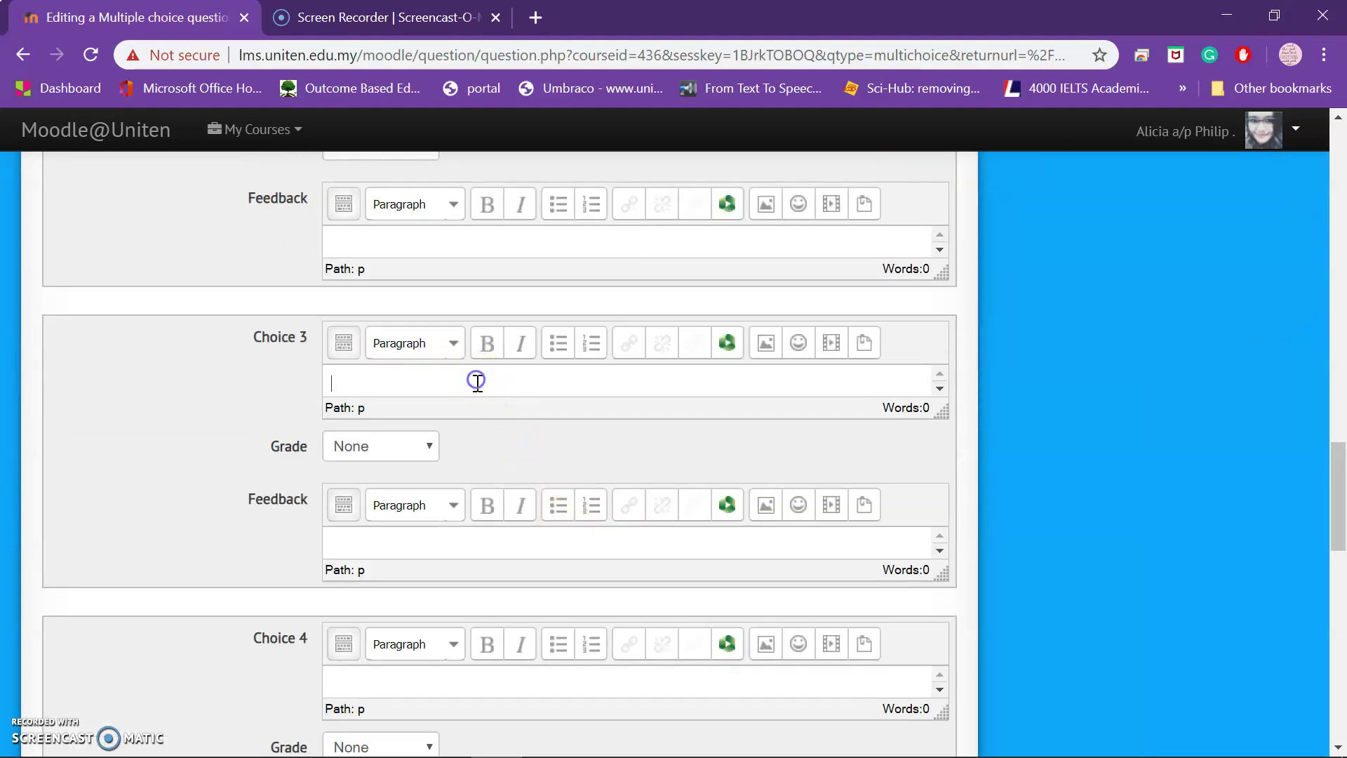
click(705, 746)
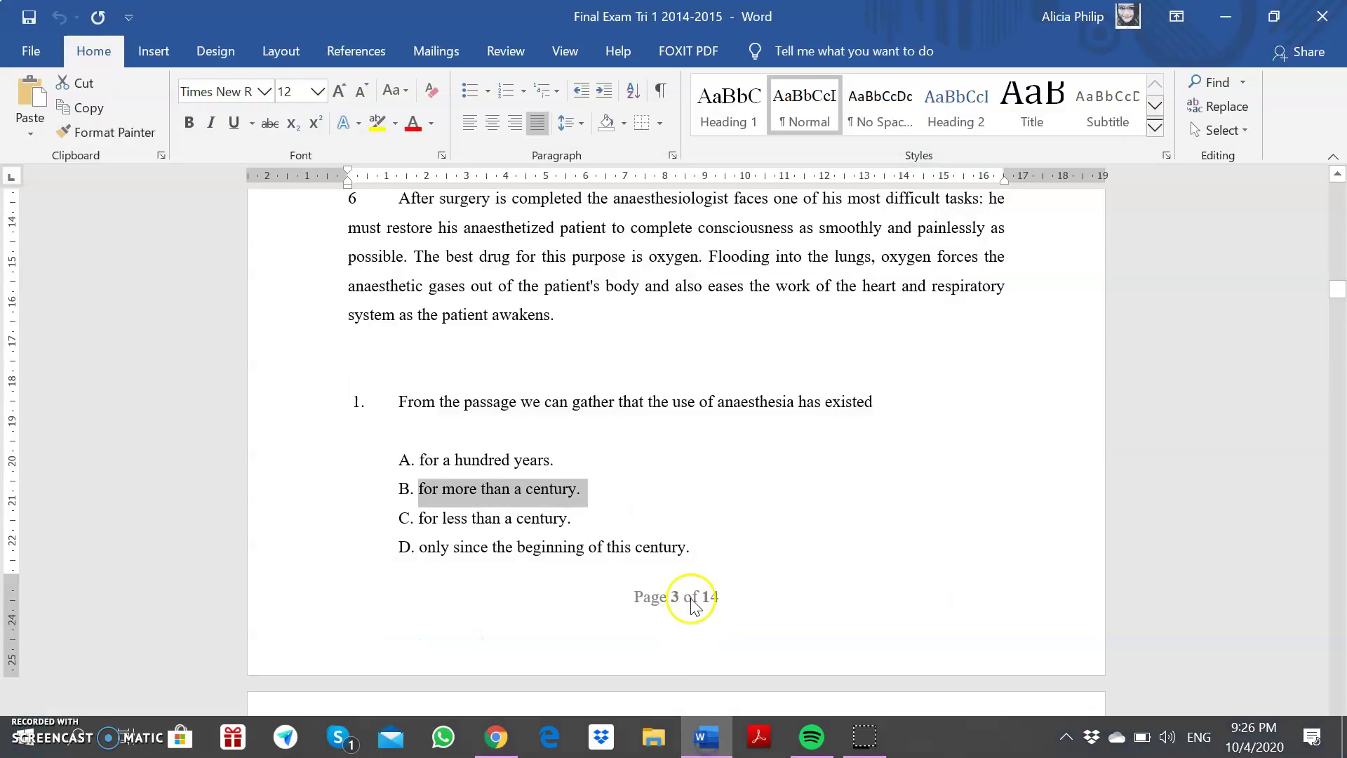
drag(580, 518, 428, 514)
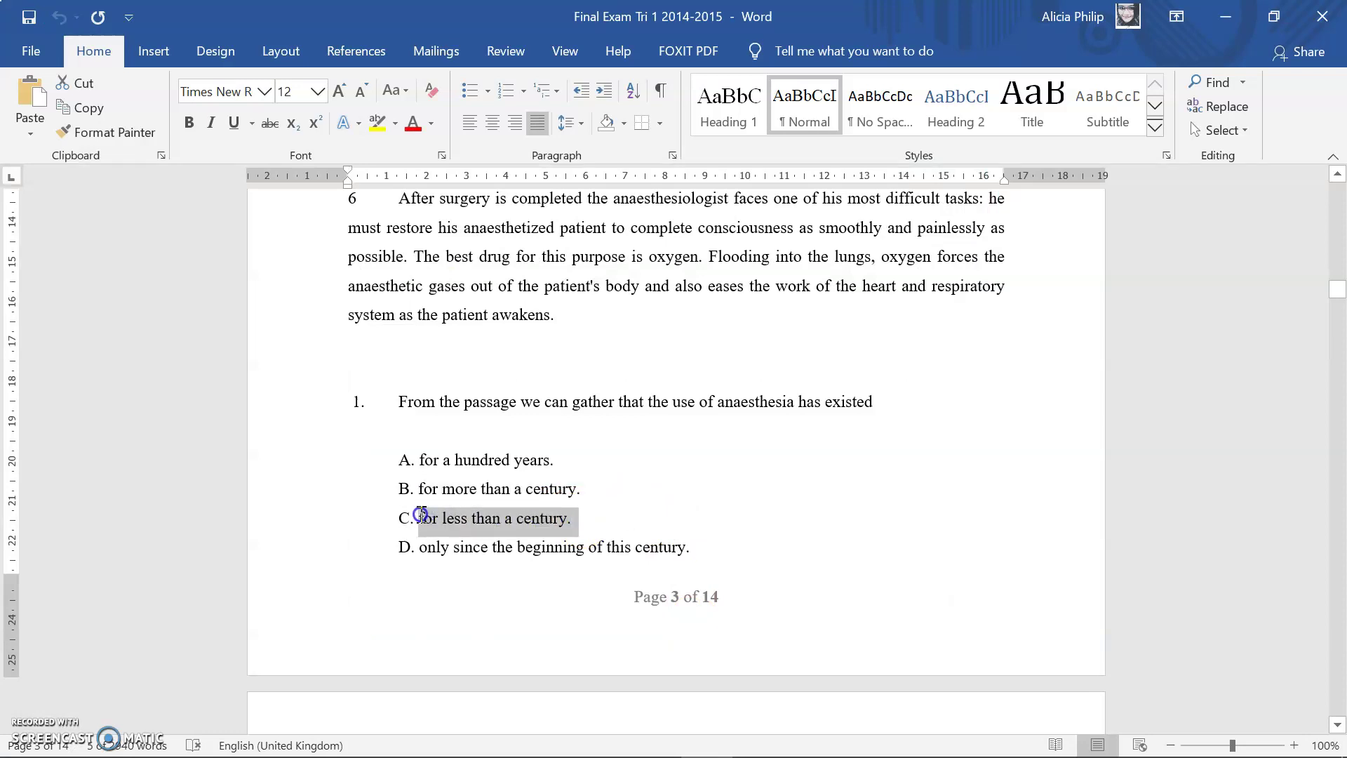
click(1225, 17)
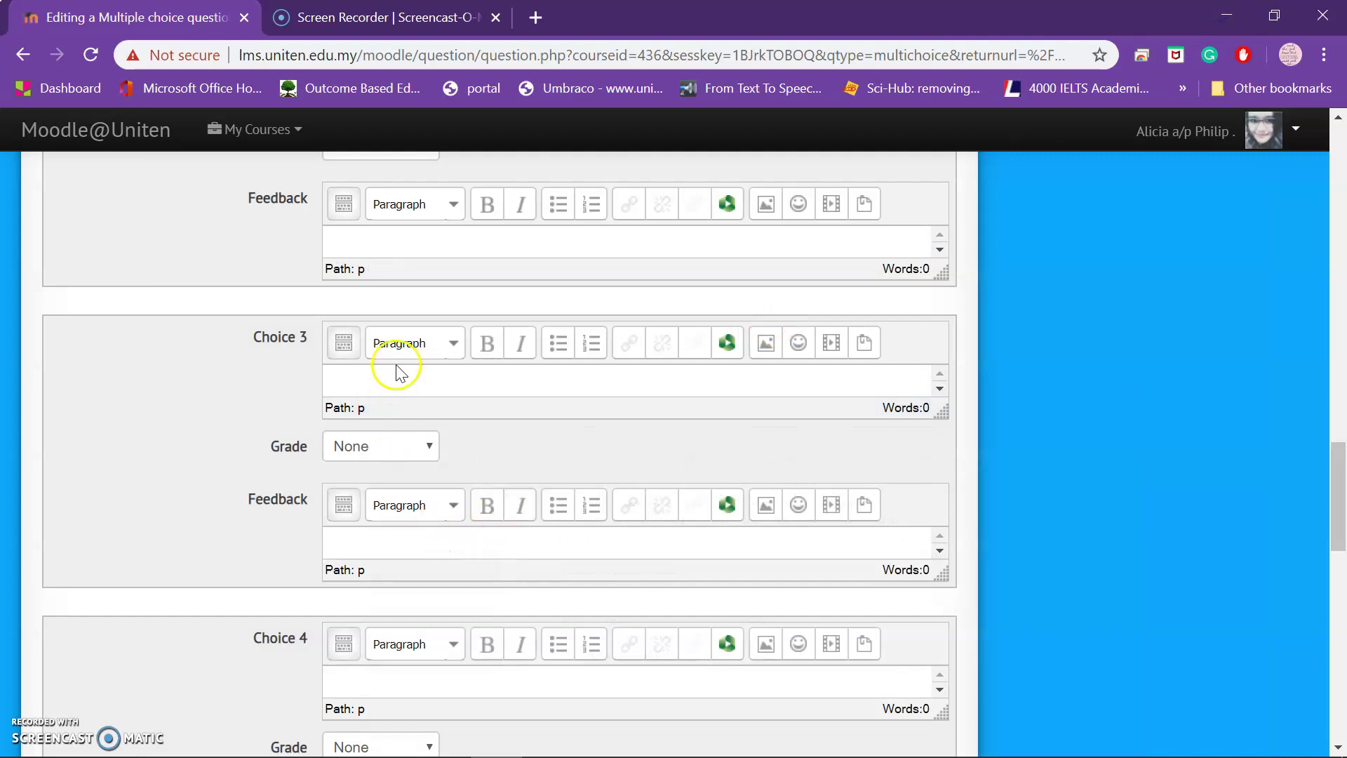
click(398, 383)
text(for less than a century.)
Copy option D, "only since the beginning of this century.", from the Word document and paste it as Choice 4.
scroll(506, 530, down, 3)
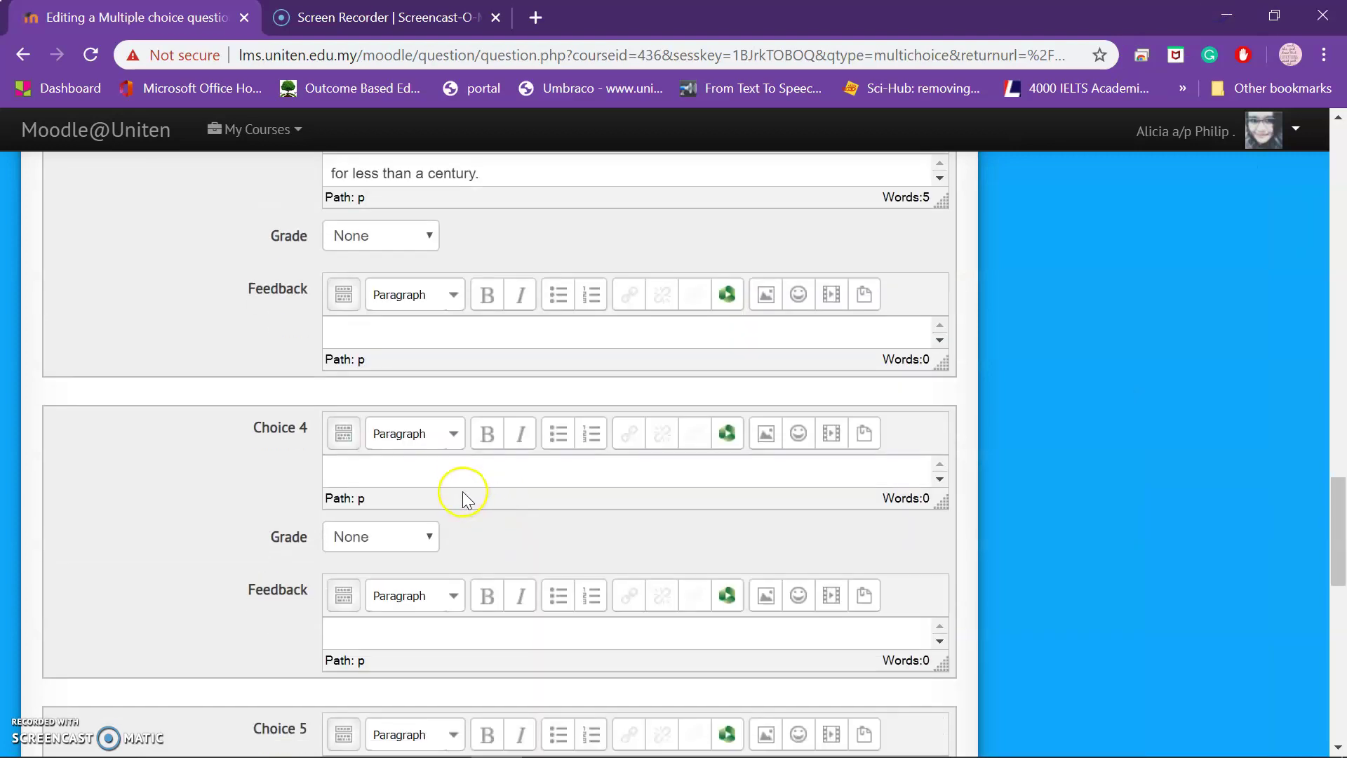
click(704, 742)
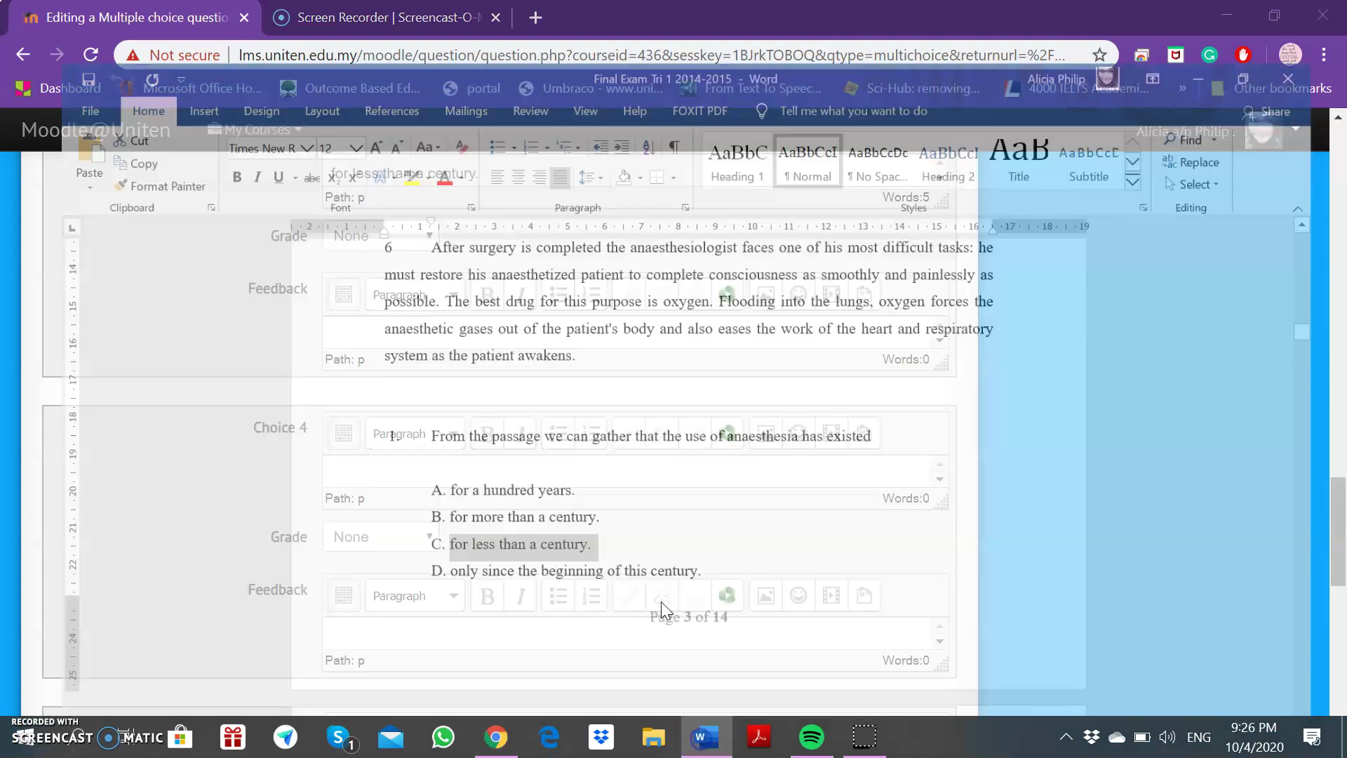
drag(722, 545, 429, 546)
key(ctrl+c)
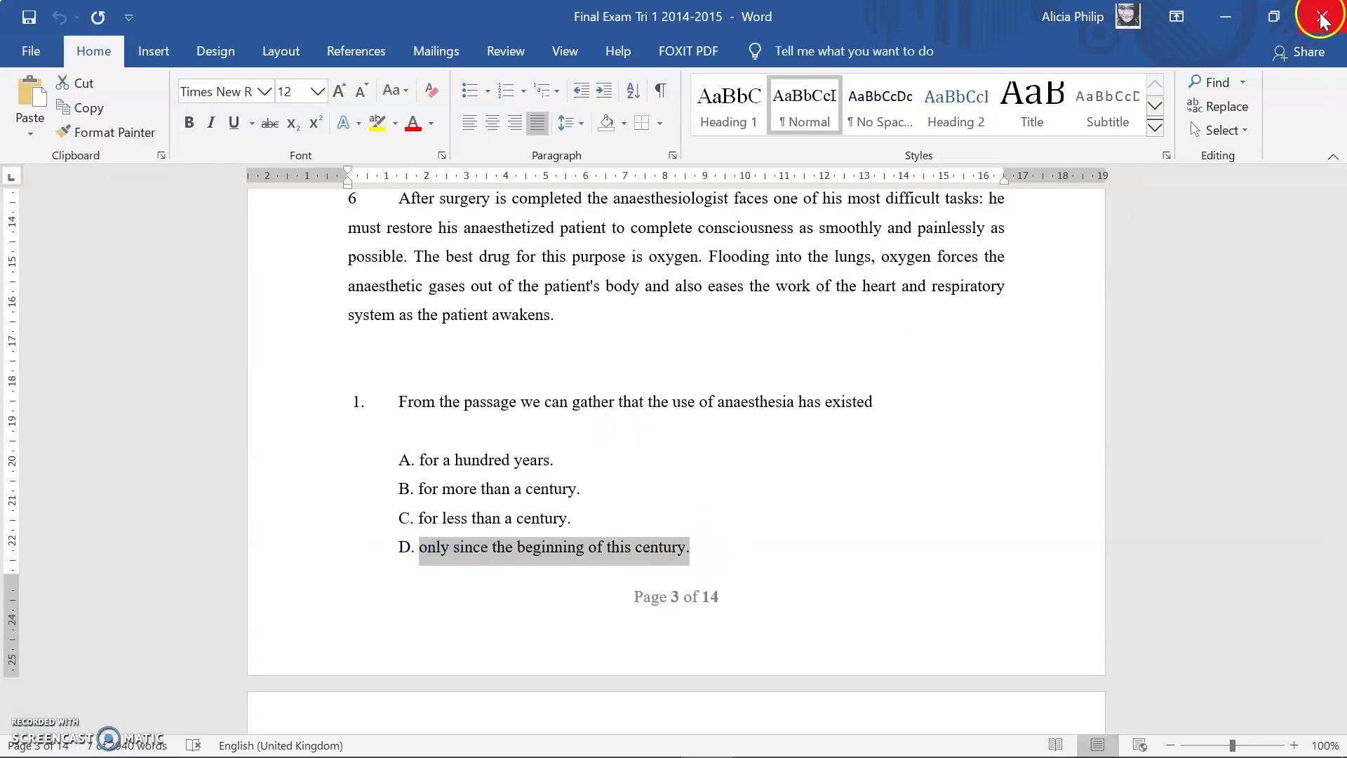
click(1227, 25)
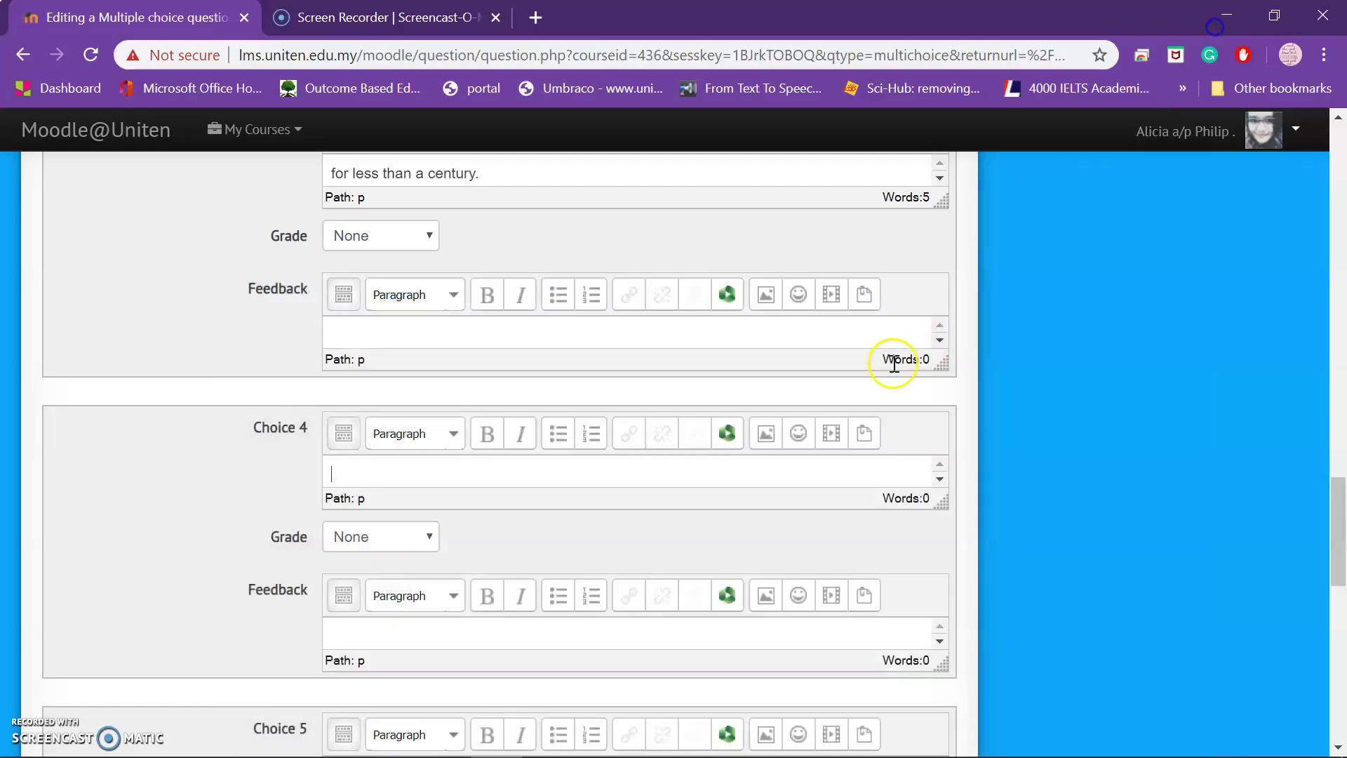
click(523, 477)
key(ctrl+v)
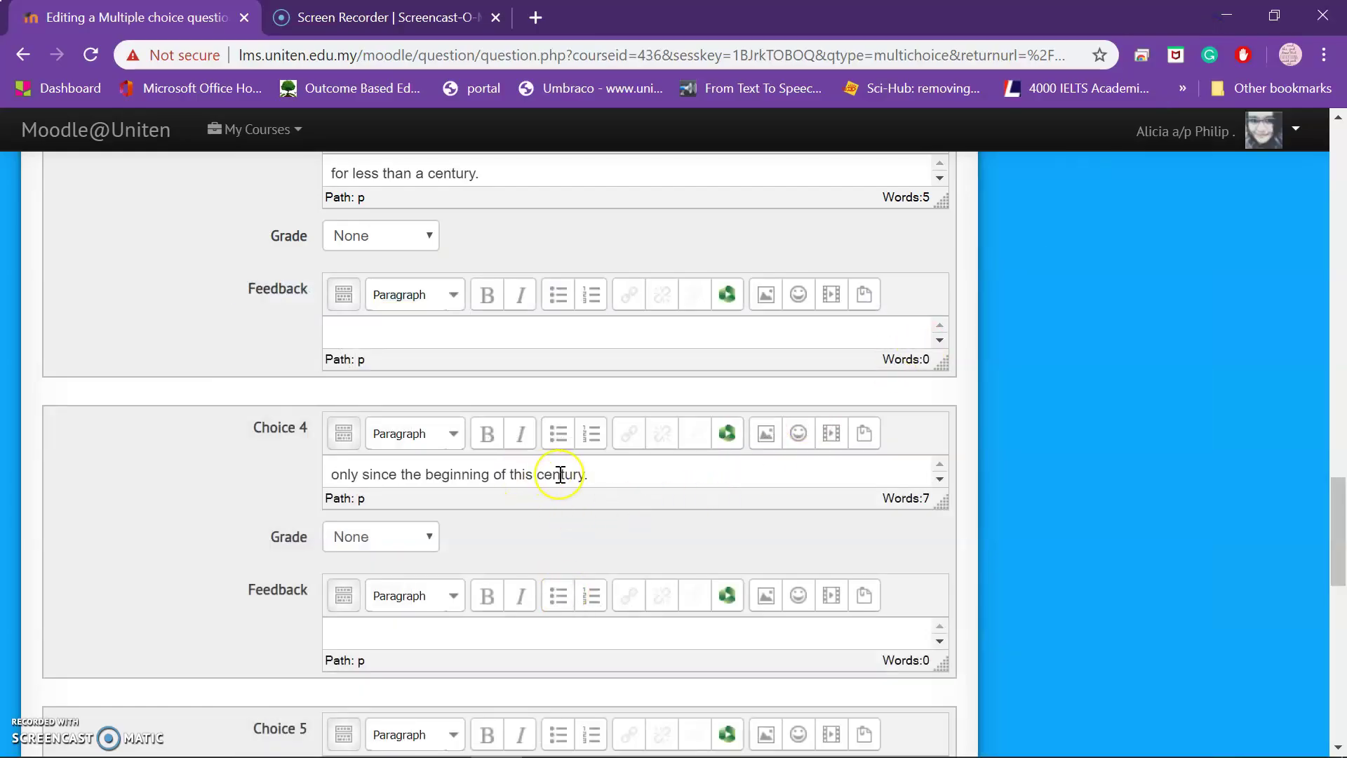
Set the grade of Choice 1, "for a hundred years.", to 100% and save the question.
scroll(560, 475, up, 10)
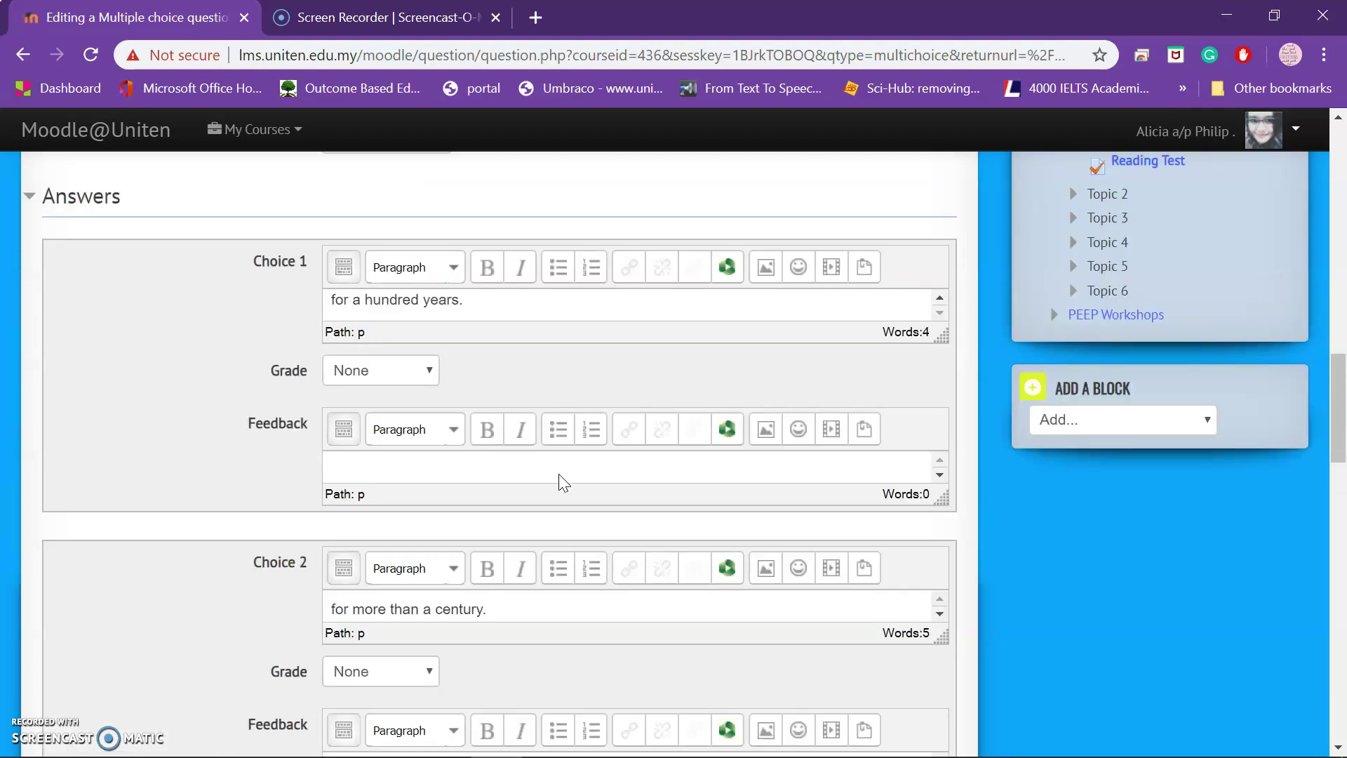
scroll(558, 473, up, 1)
click(386, 476)
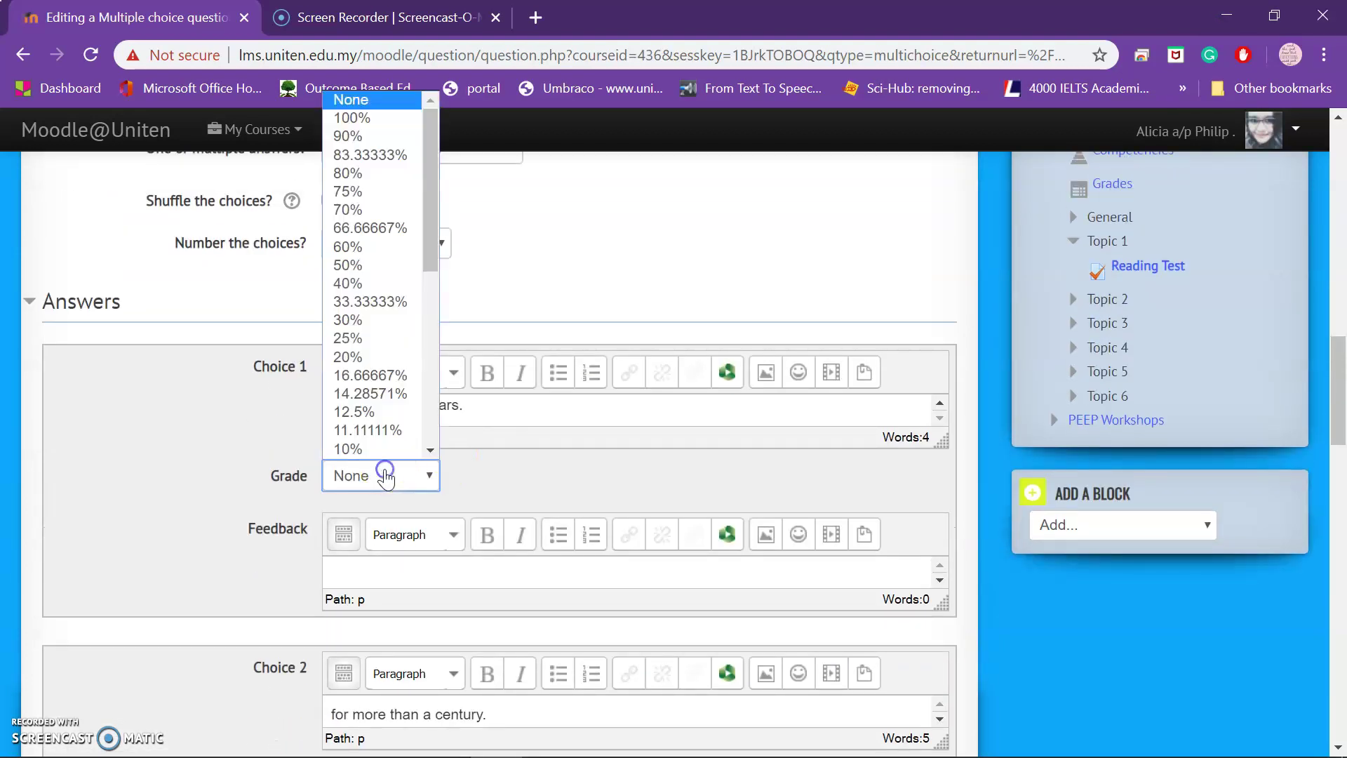
click(378, 118)
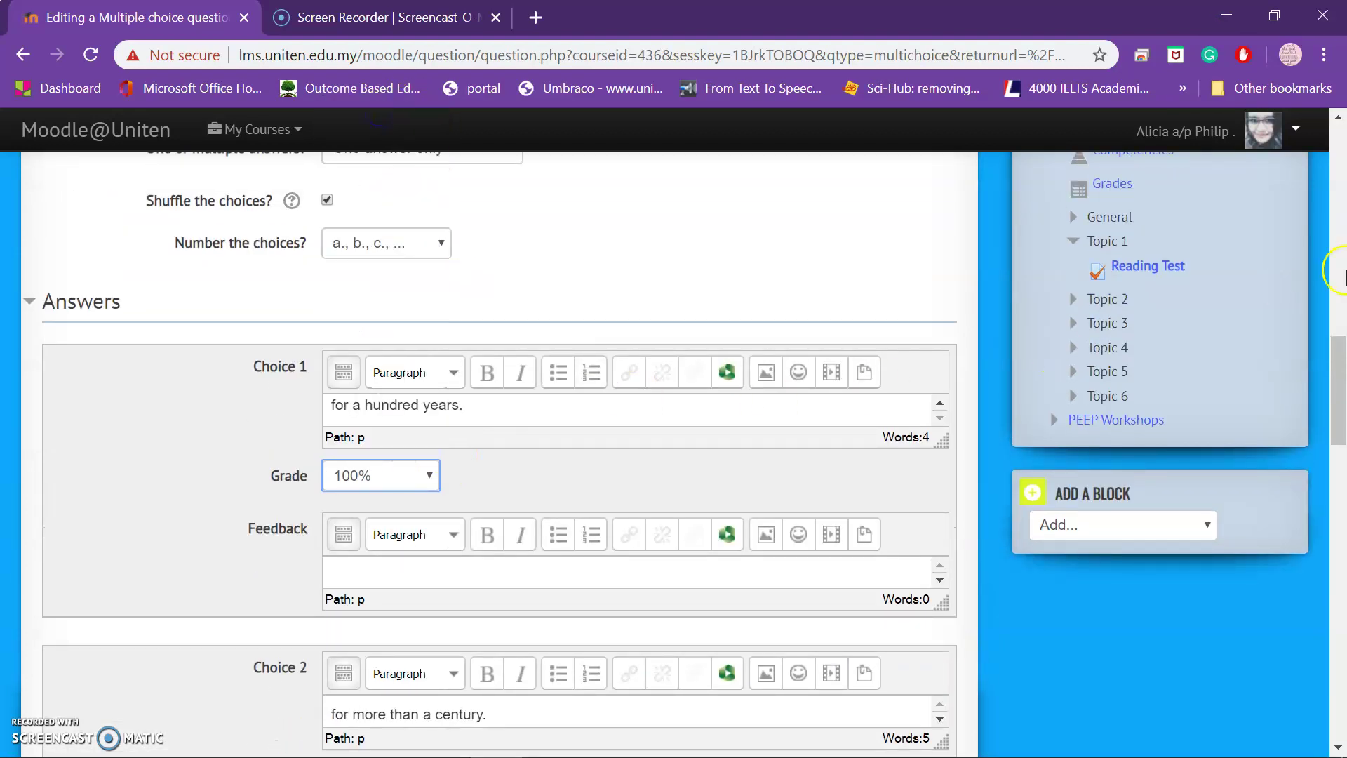
drag(1339, 352, 1083, 596)
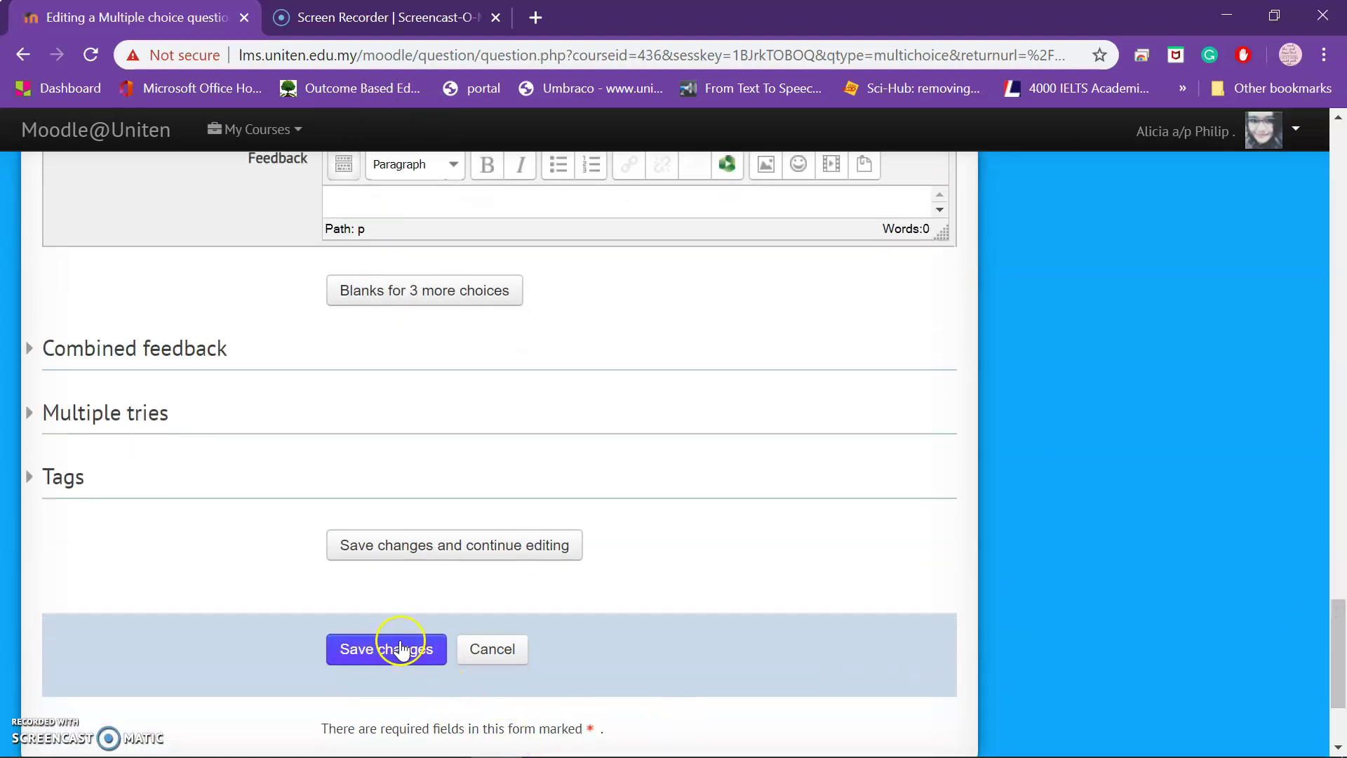
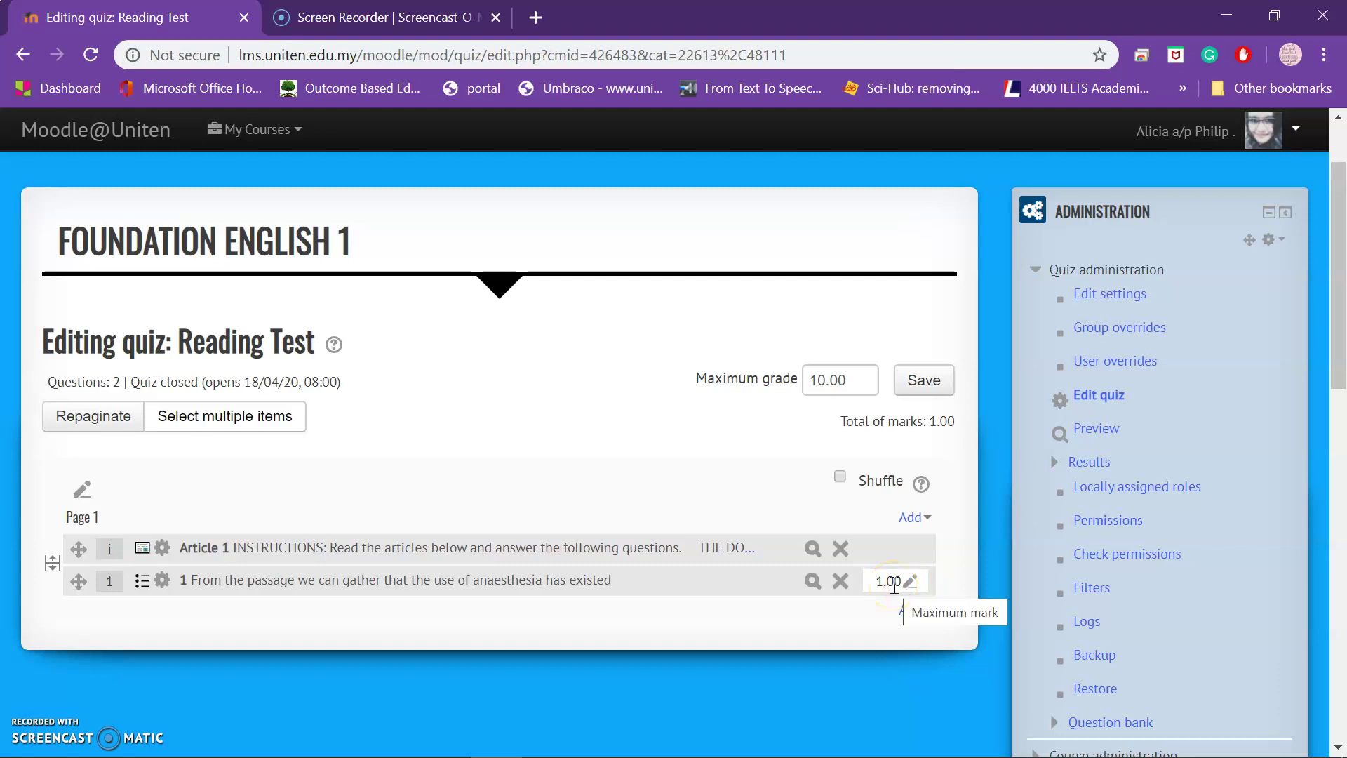
Add a new multiple choice question at the end of the Reading Test quiz and name it 2.
click(908, 612)
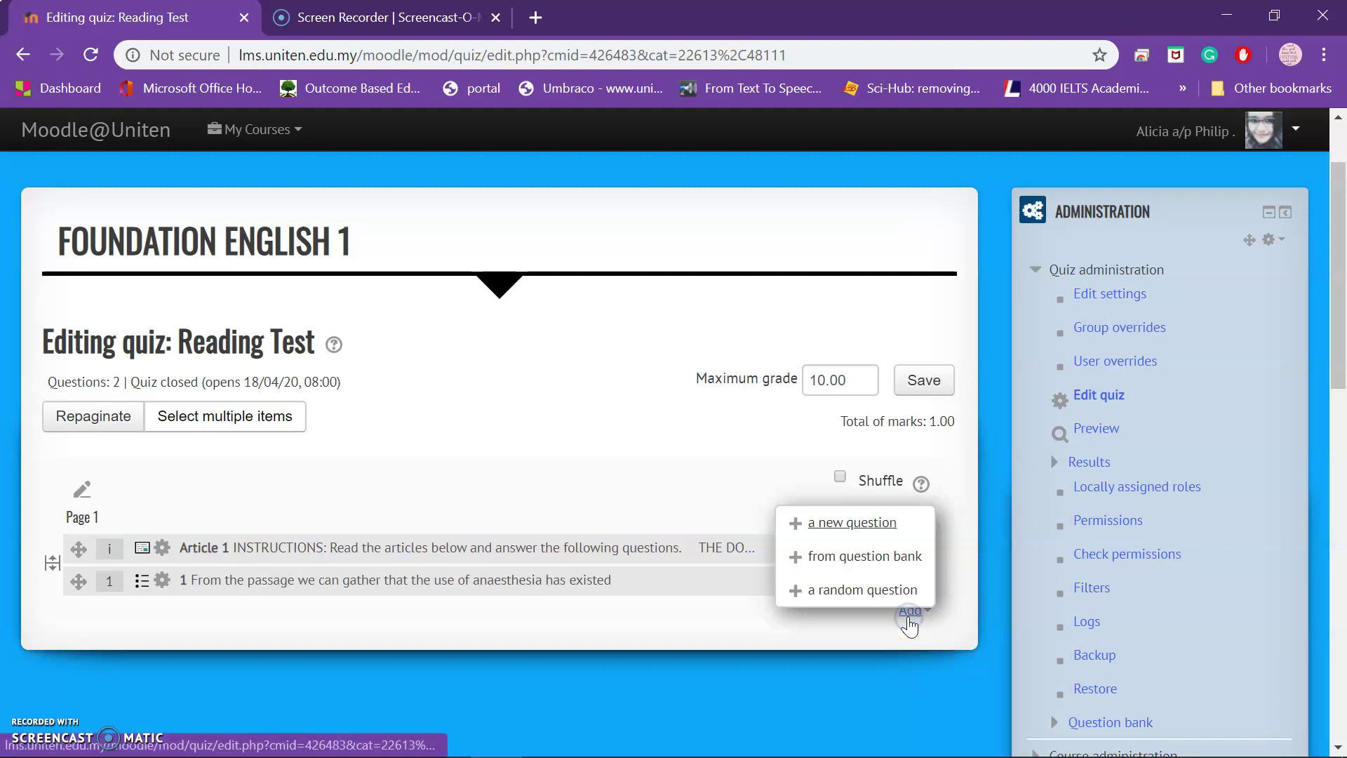
click(852, 525)
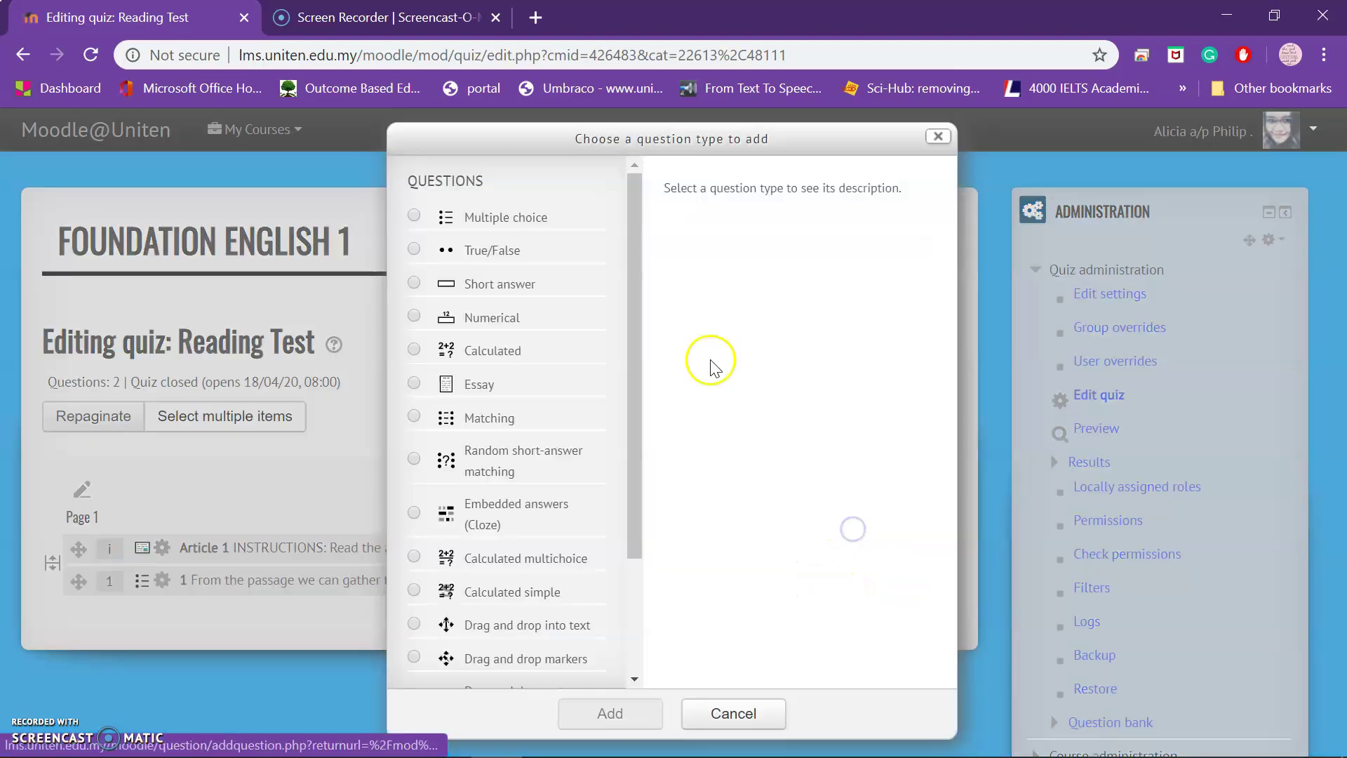
click(463, 222)
click(609, 713)
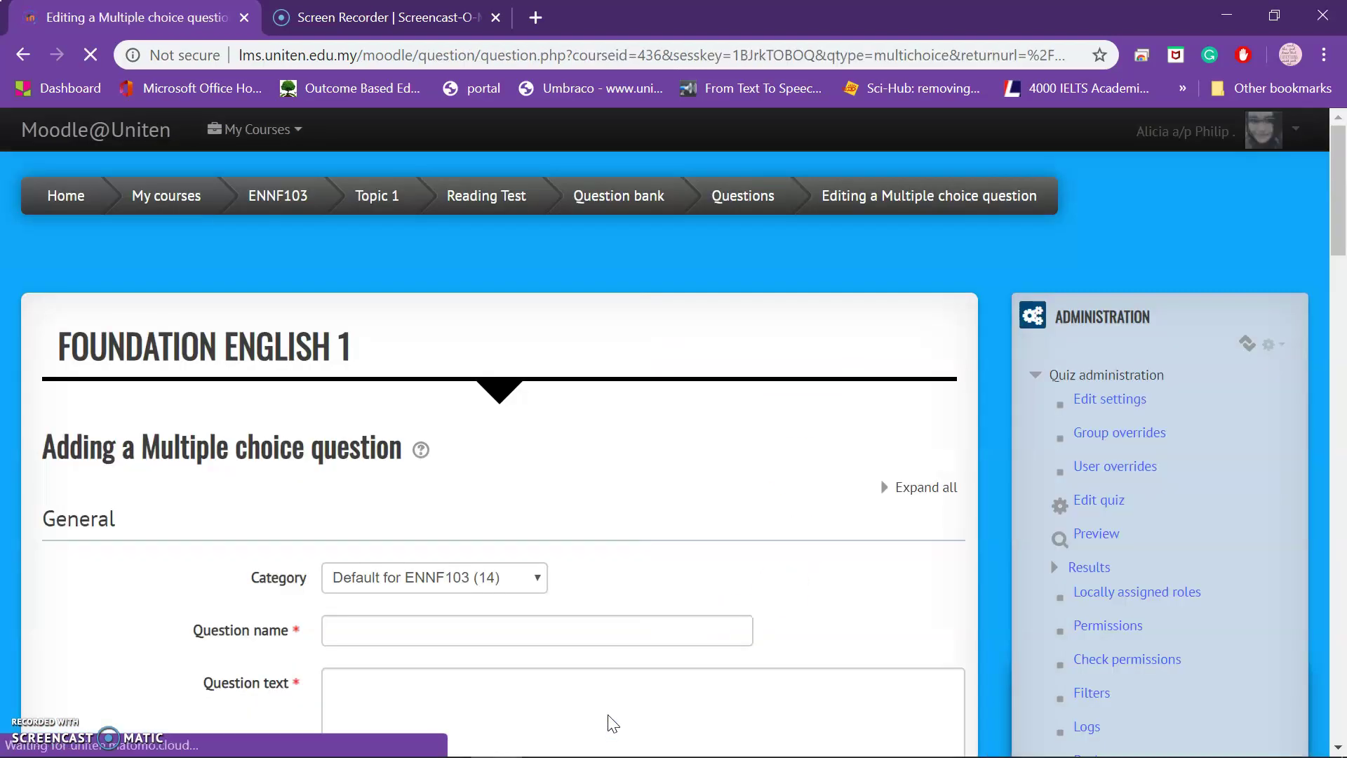
click(472, 634)
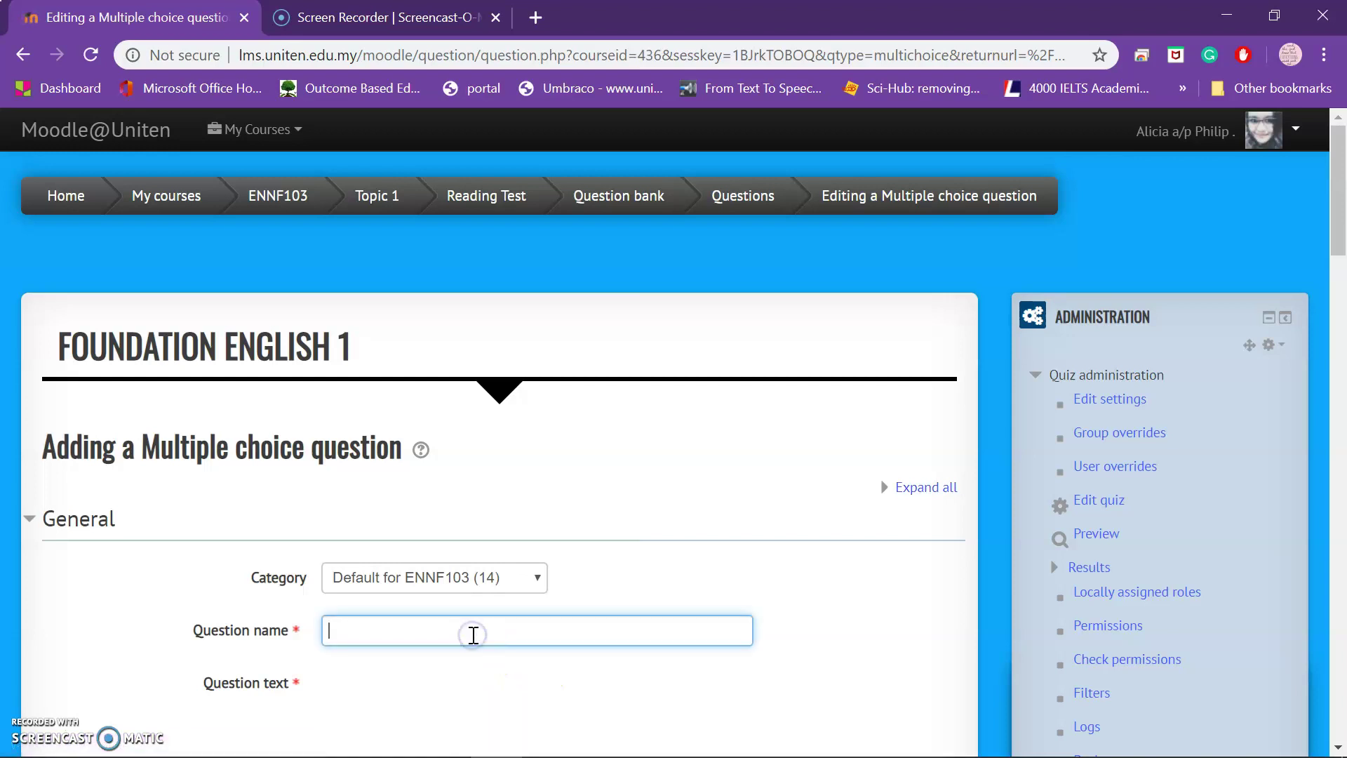
text(2)
Copy question 2, "An anaesthesiologist's main concern is to", from the Word document and paste it as the question text.
scroll(473, 635, down, 1)
click(472, 635)
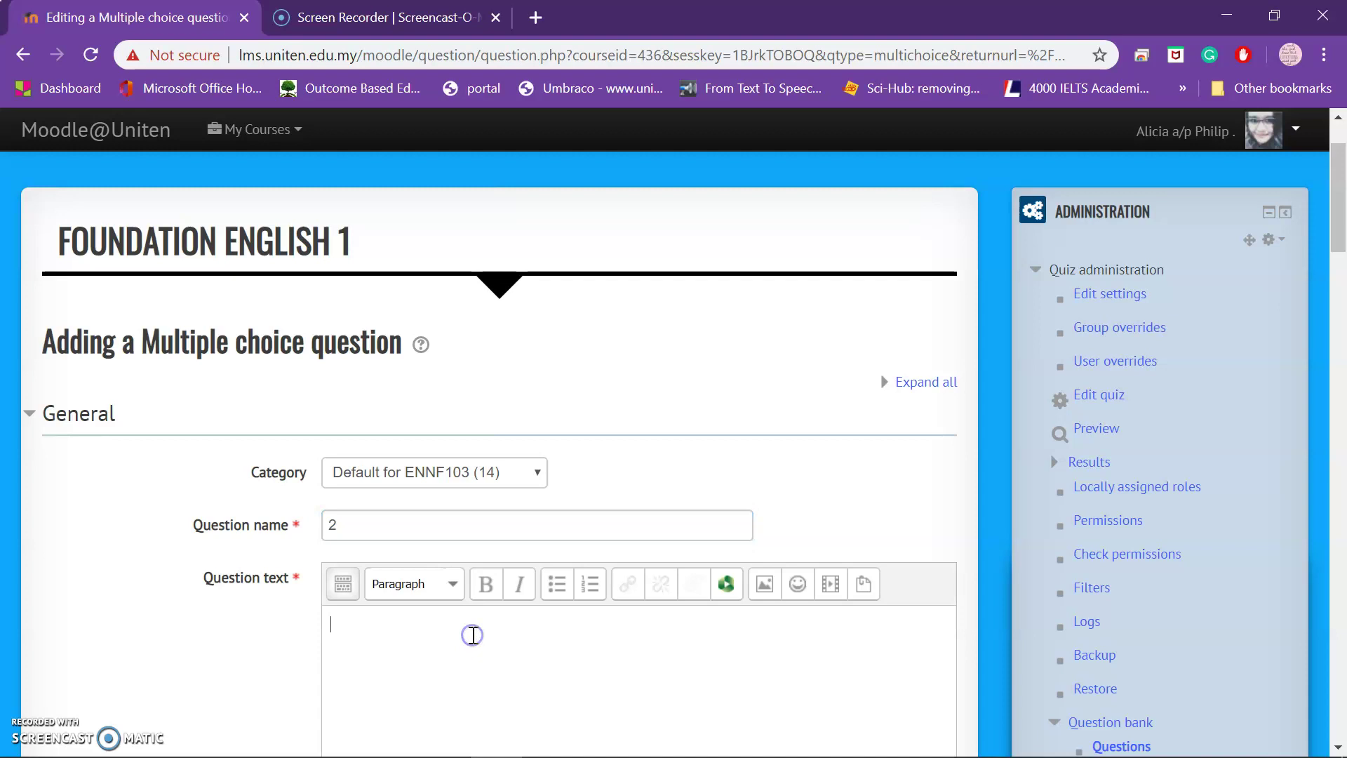
click(709, 738)
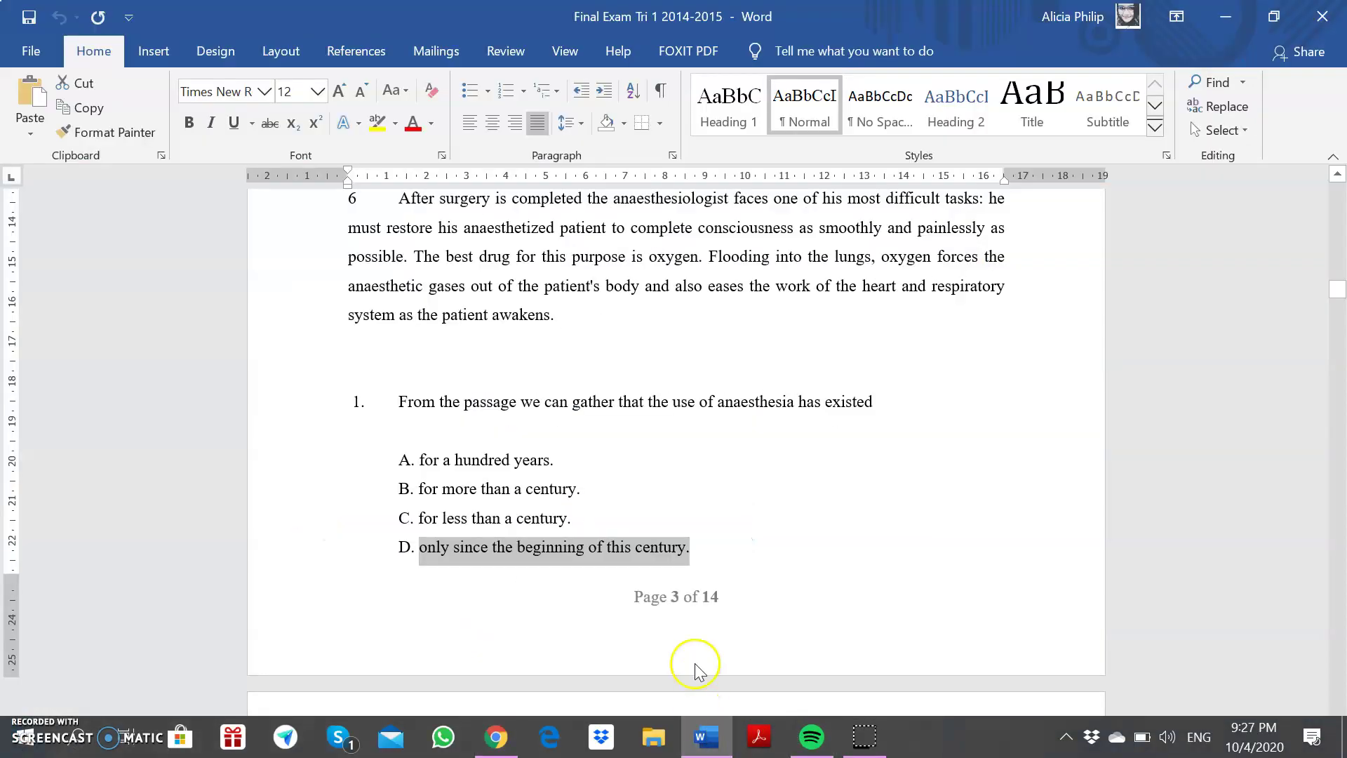
scroll(685, 505, down, 8)
drag(684, 481, 408, 471)
key(ctrl+c)
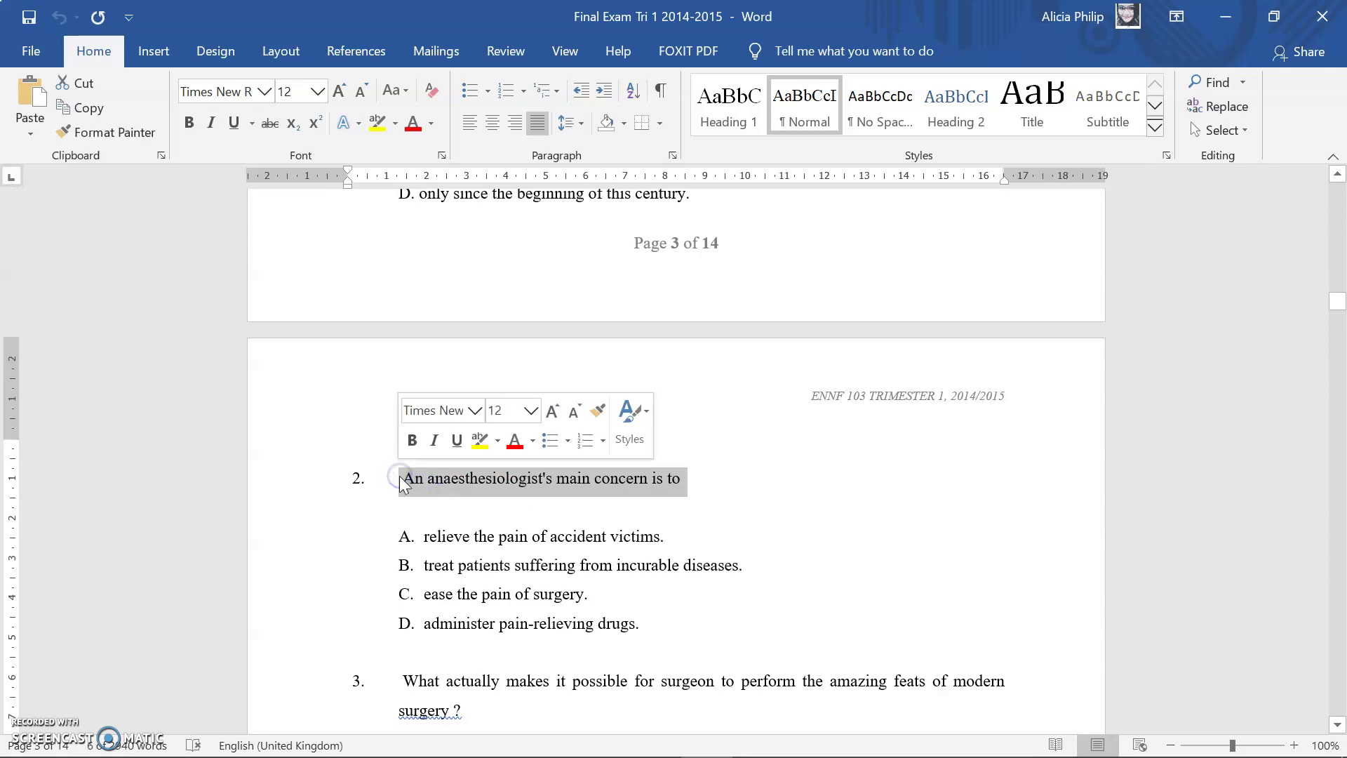
click(1226, 16)
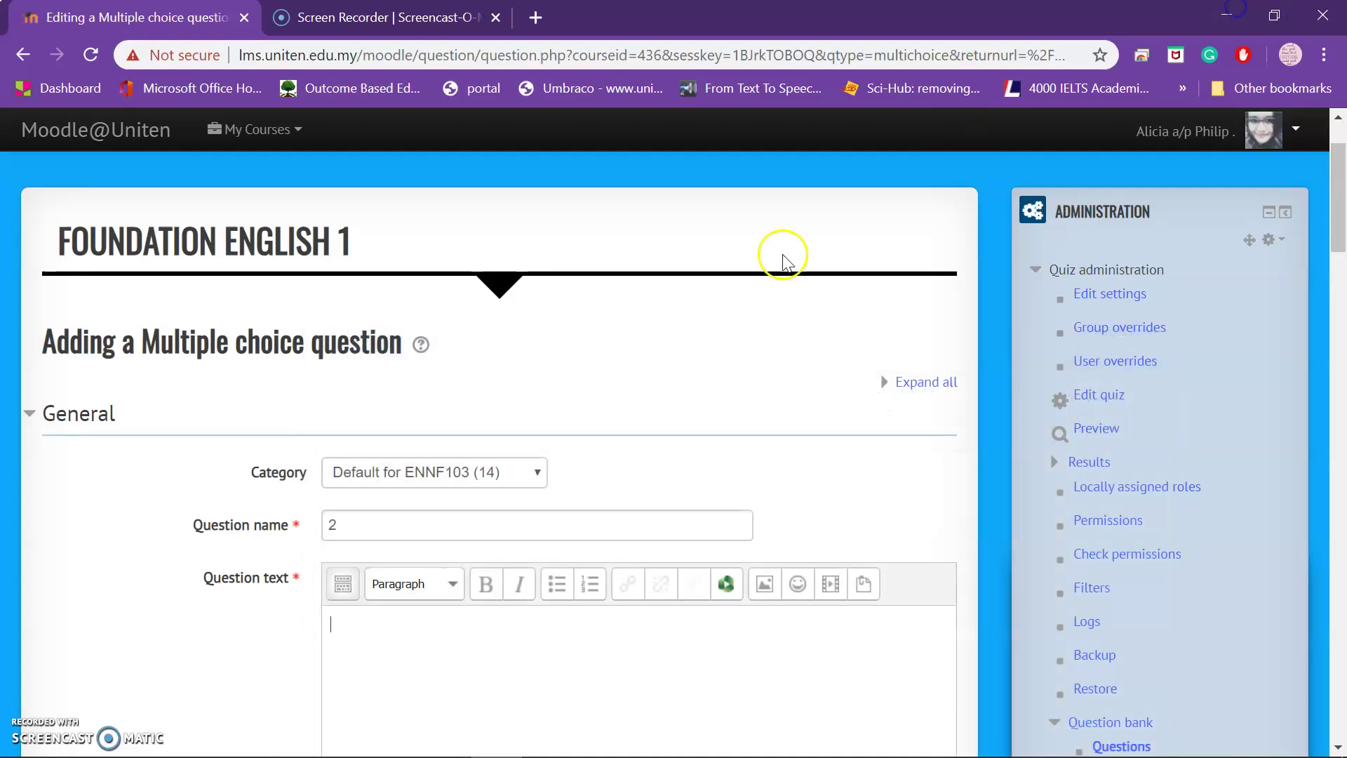
key(ctrl+v)
Copy option A, "relieve the pain of accident victims.", from the Word document into Choice 1 and remove its list numbering.
scroll(532, 642, down, 8)
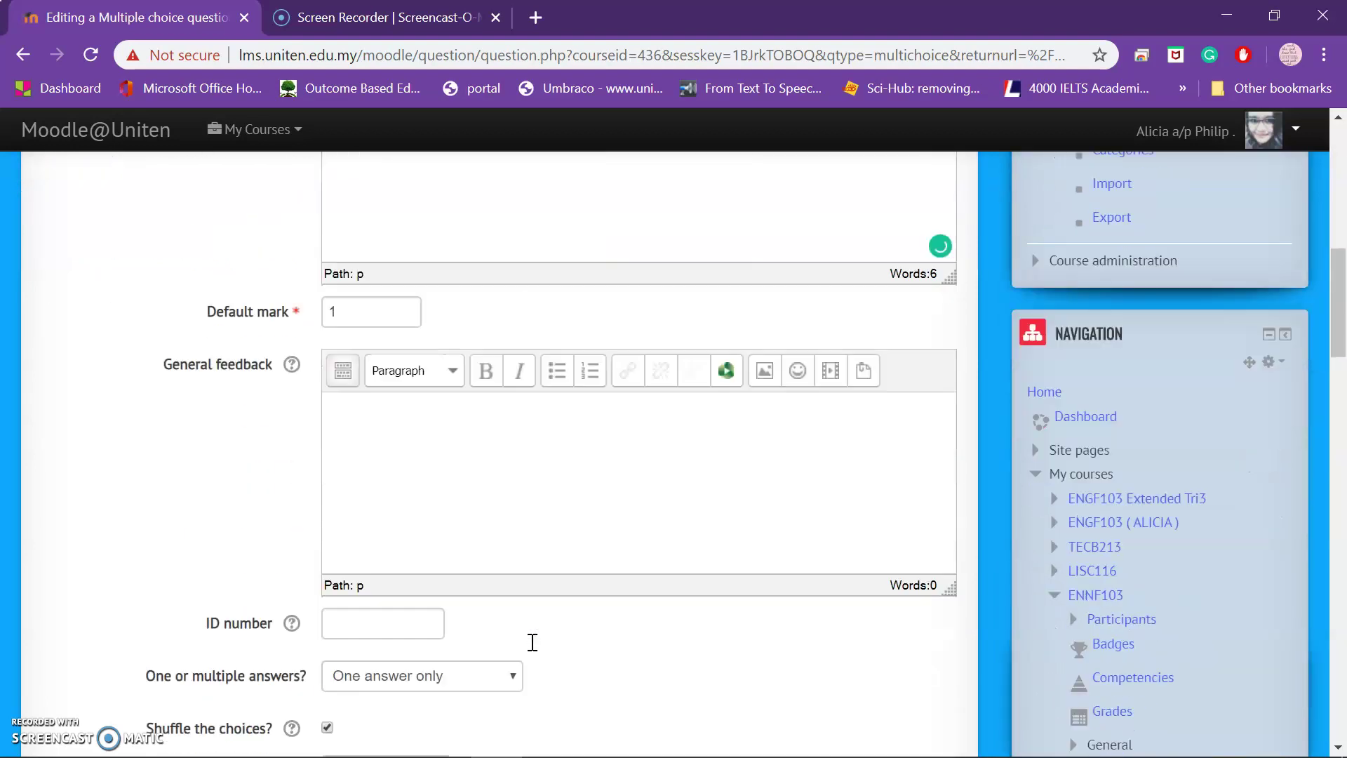
scroll(533, 642, down, 4)
scroll(533, 642, down, 4)
click(409, 406)
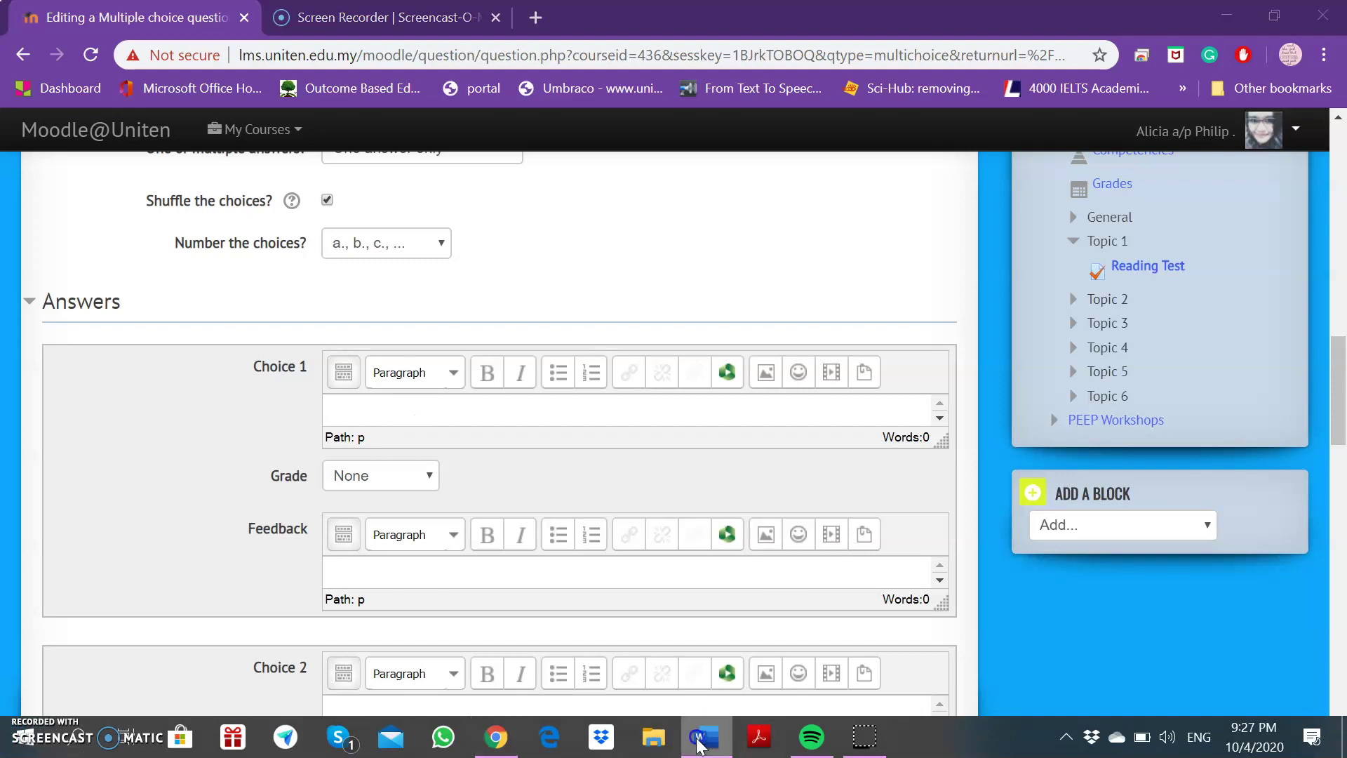
click(698, 743)
drag(670, 539, 487, 490)
key(ctrl+c)
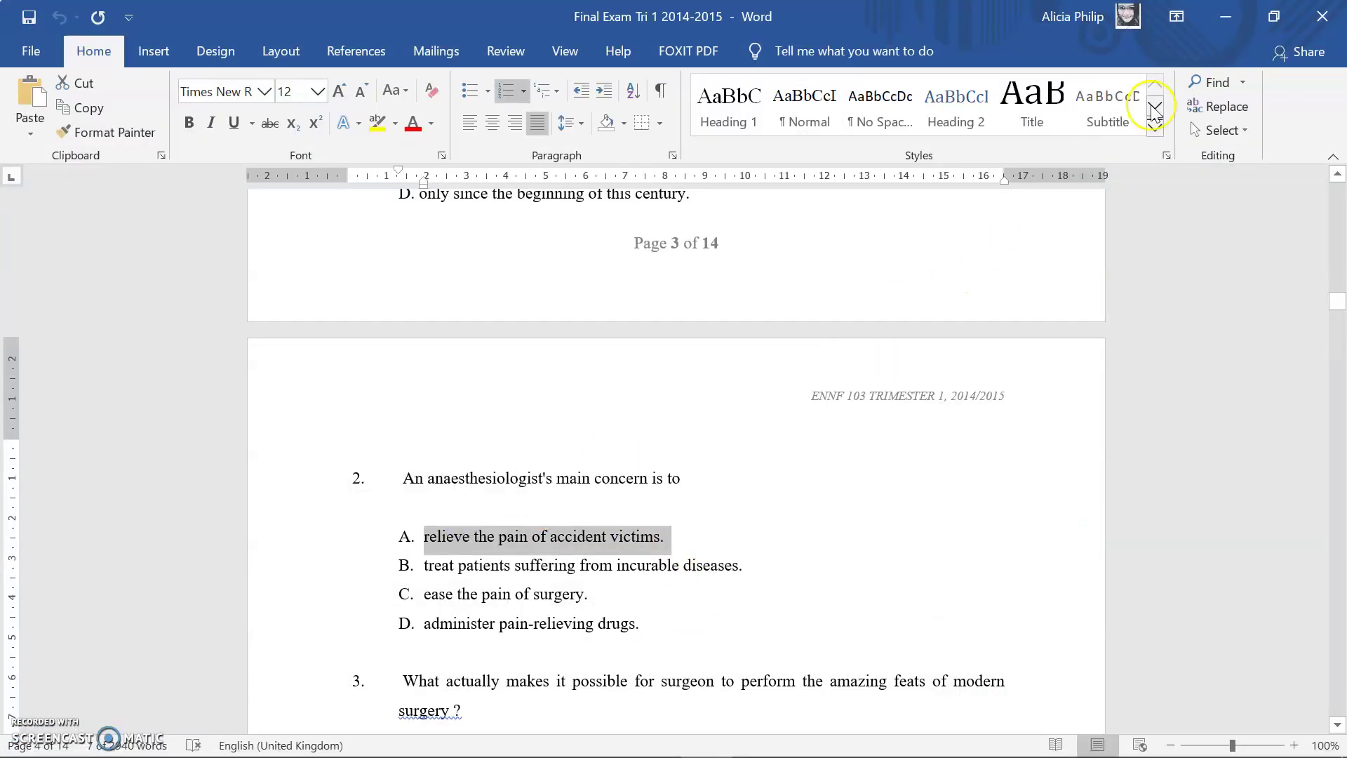
click(1225, 16)
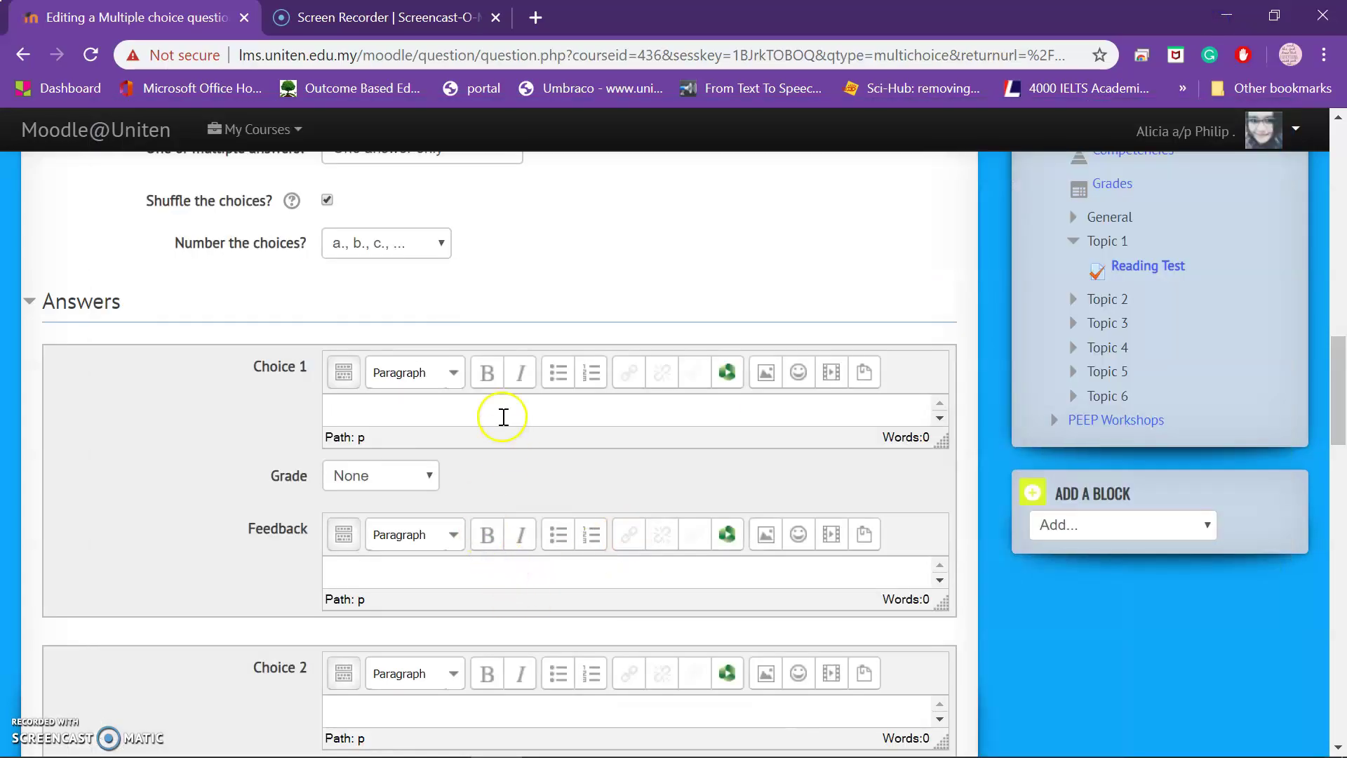
key(ctrl+v)
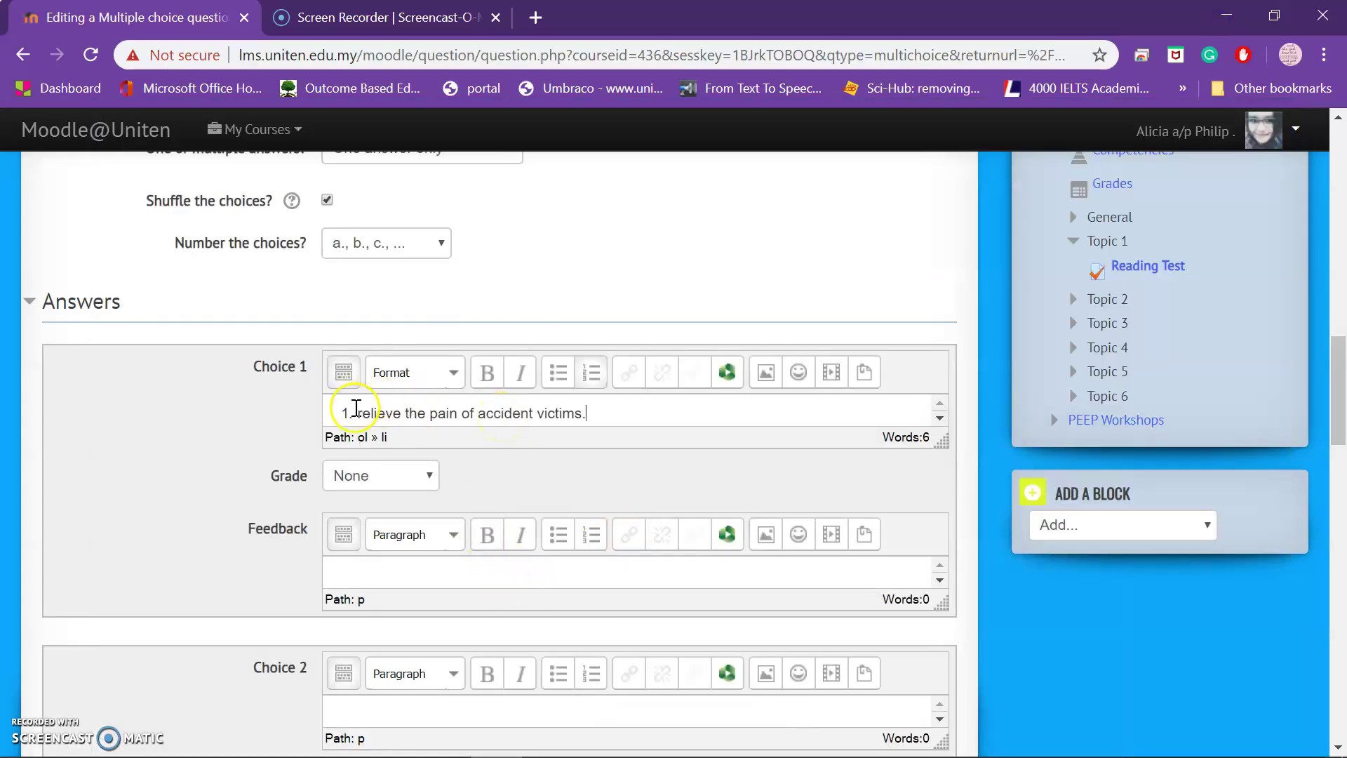
key(BackSpace)
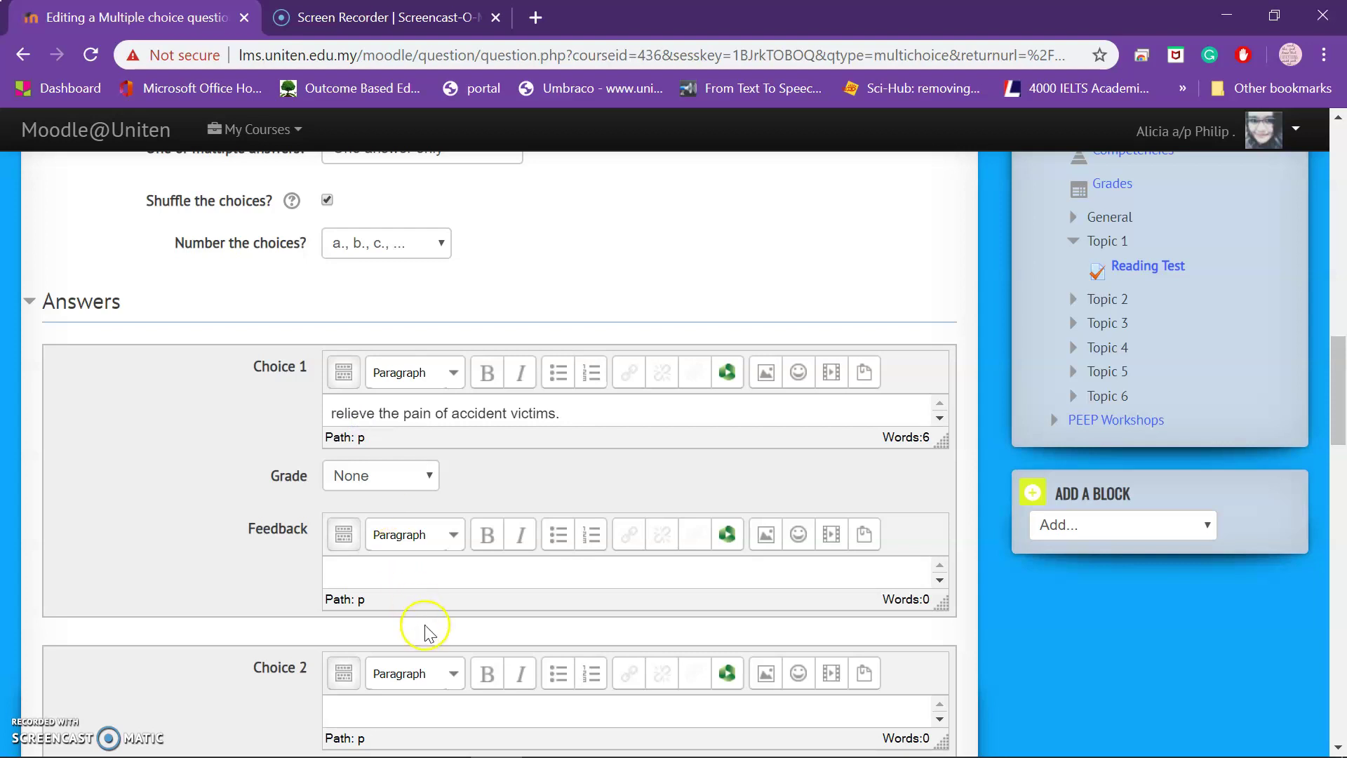
Copy option B, "treat patients suffering from incurable diseases.", from the Word document into Choice 2 and remove its list numbering.
scroll(419, 617, down, 3)
click(397, 502)
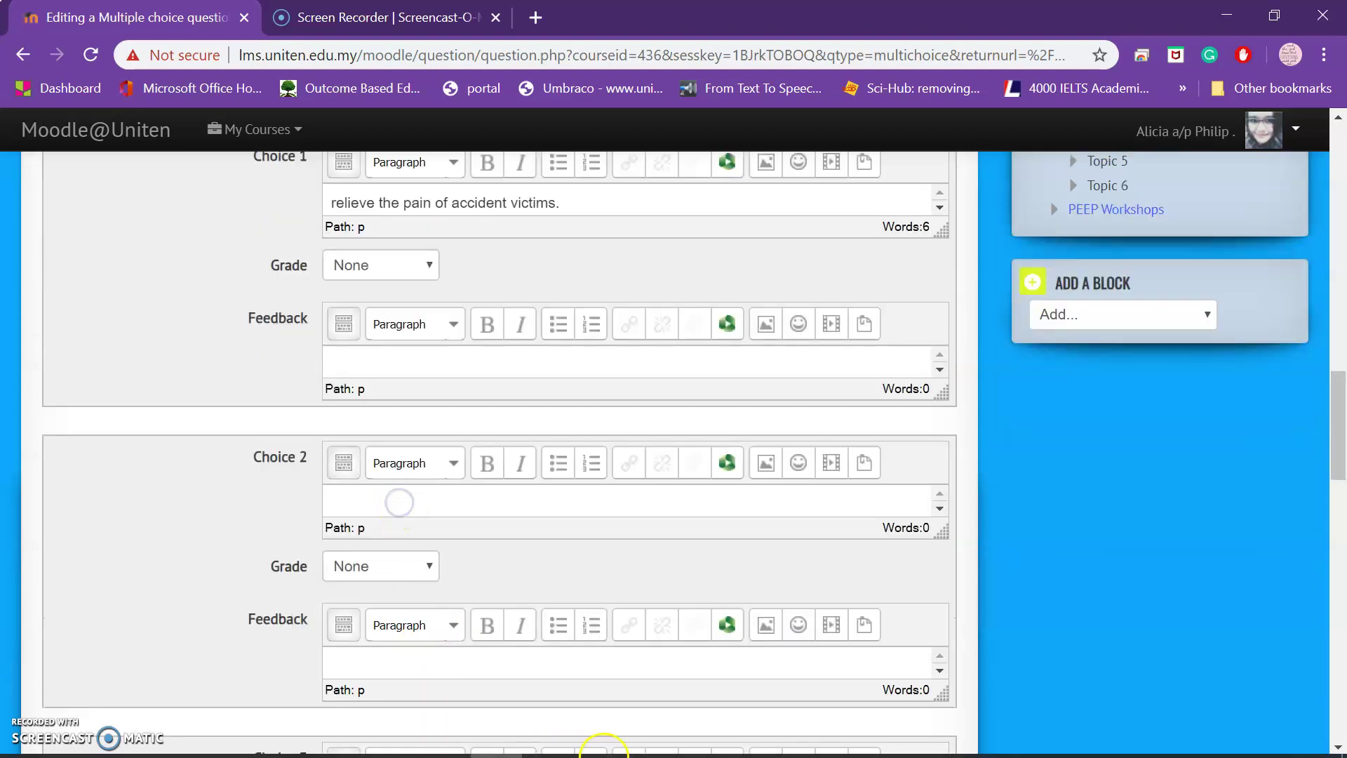
click(698, 734)
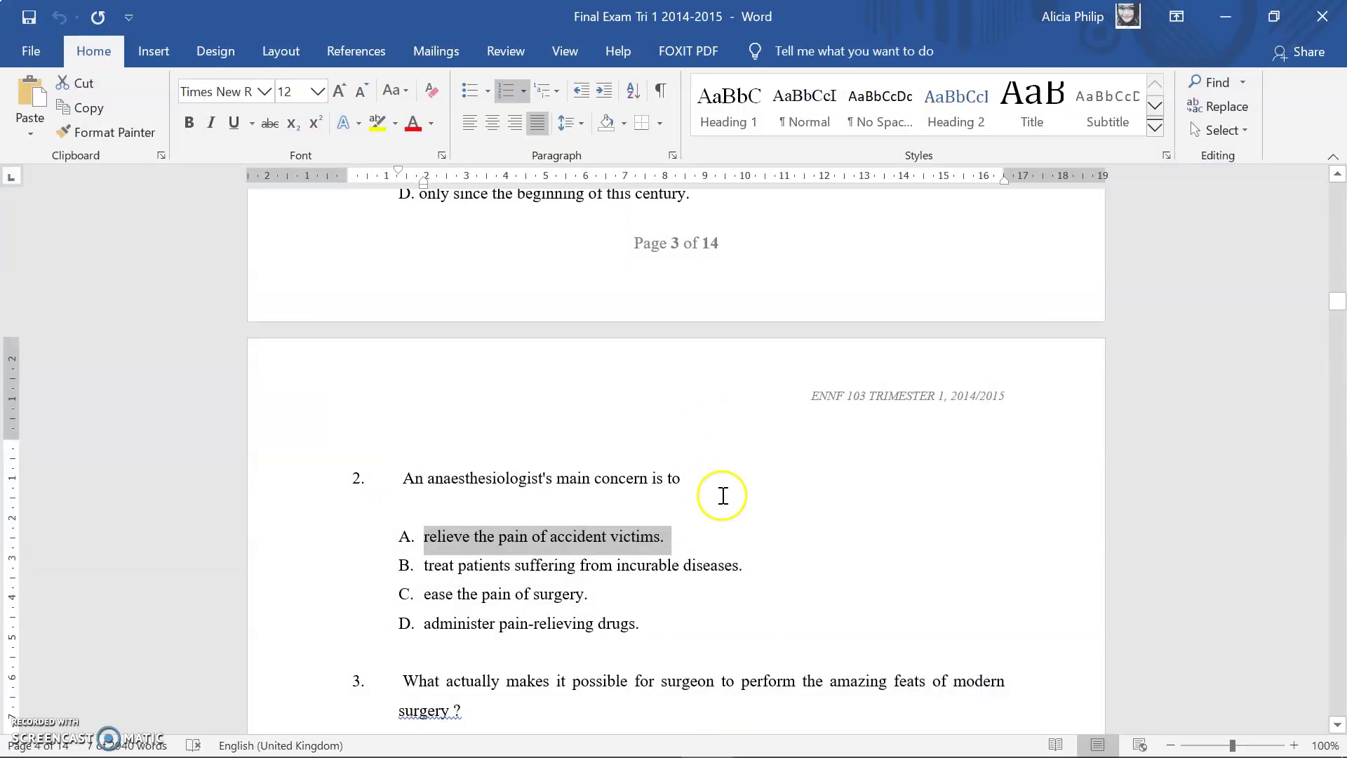
drag(745, 565, 433, 560)
key(ctrl+c)
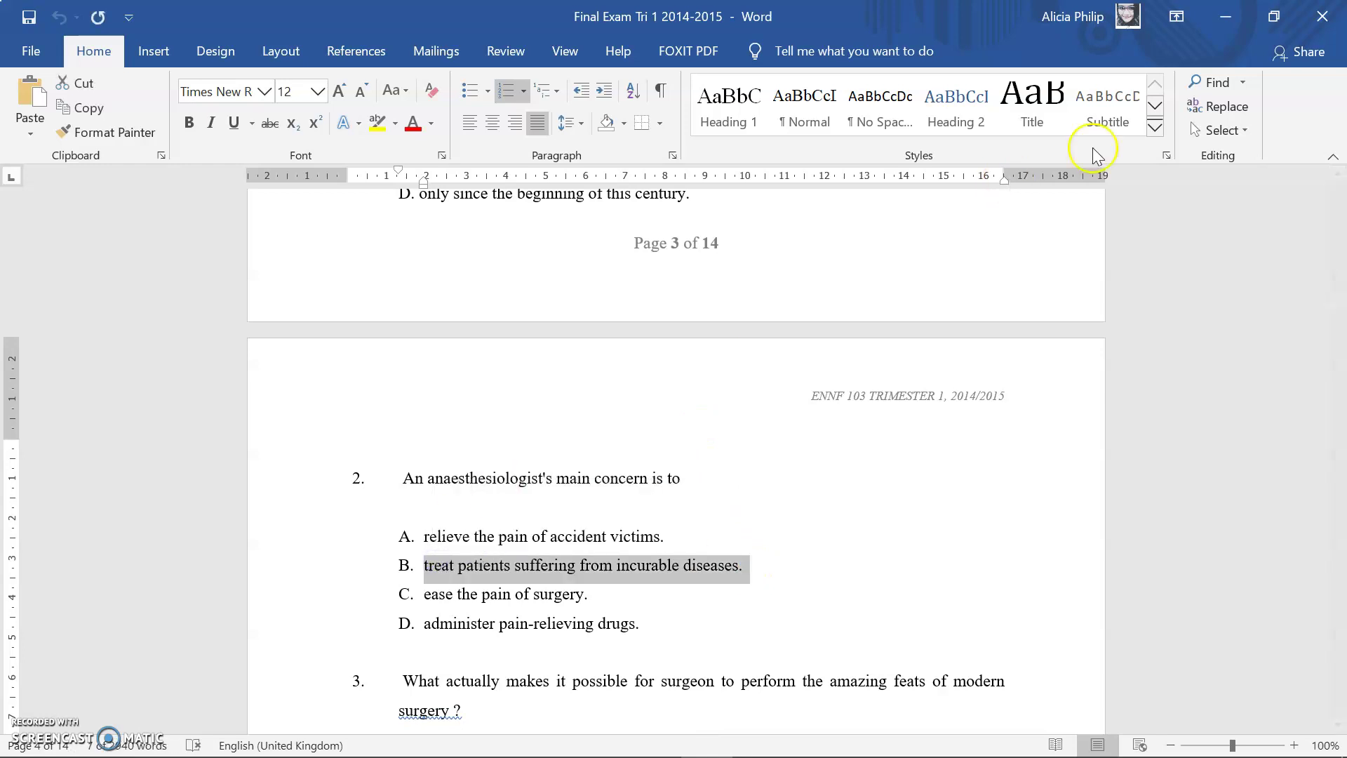
click(1226, 17)
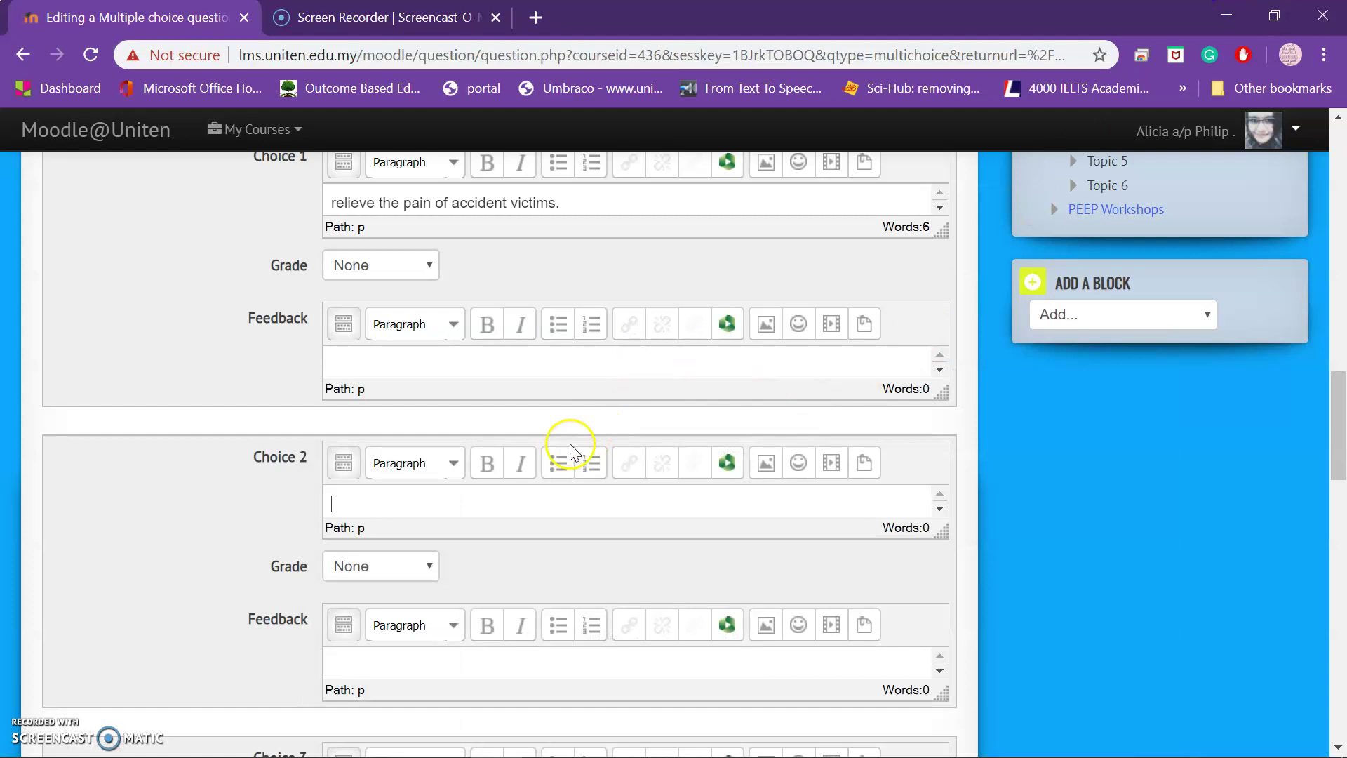
key(ctrl+v)
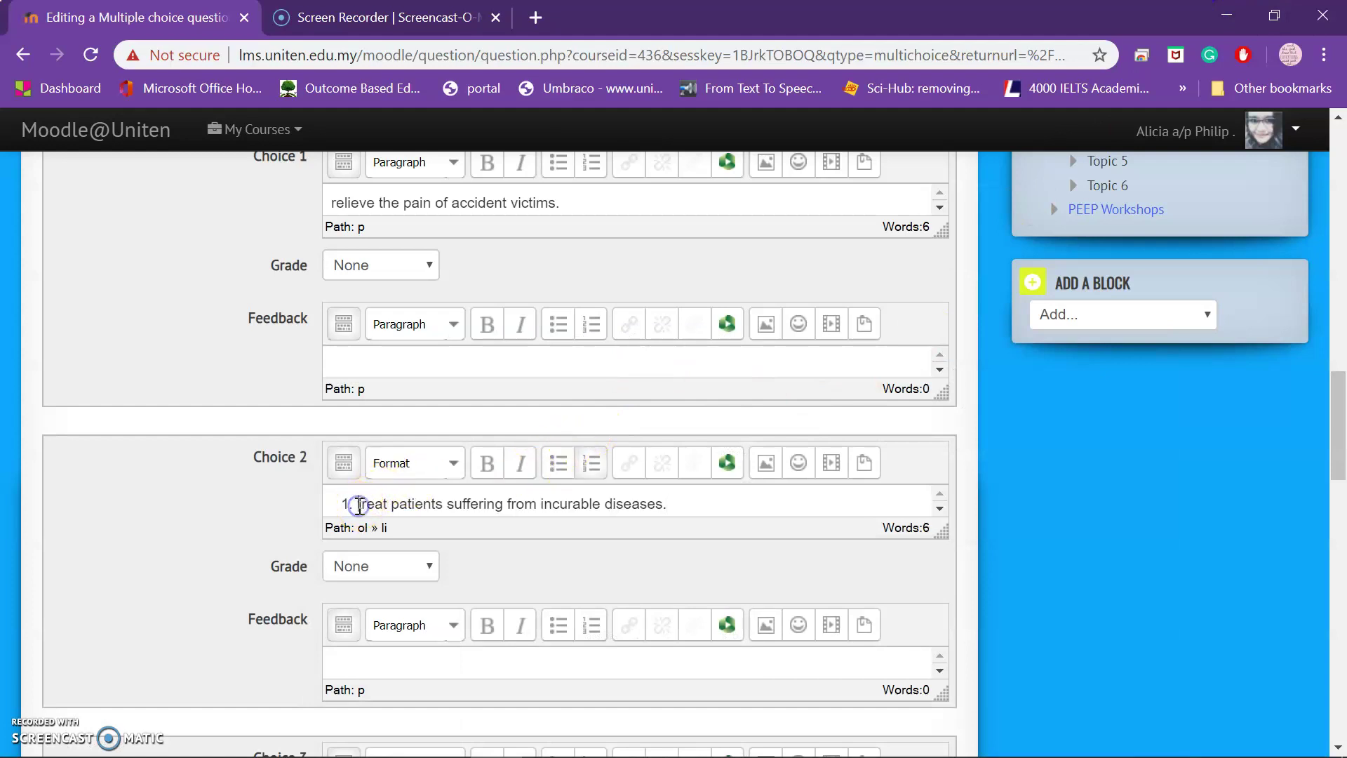
key(BackSpace)
Copy option C, "ease the pain of surgery.", from the Word document into Choice 3 and remove its list numbering.
scroll(556, 604, down, 5)
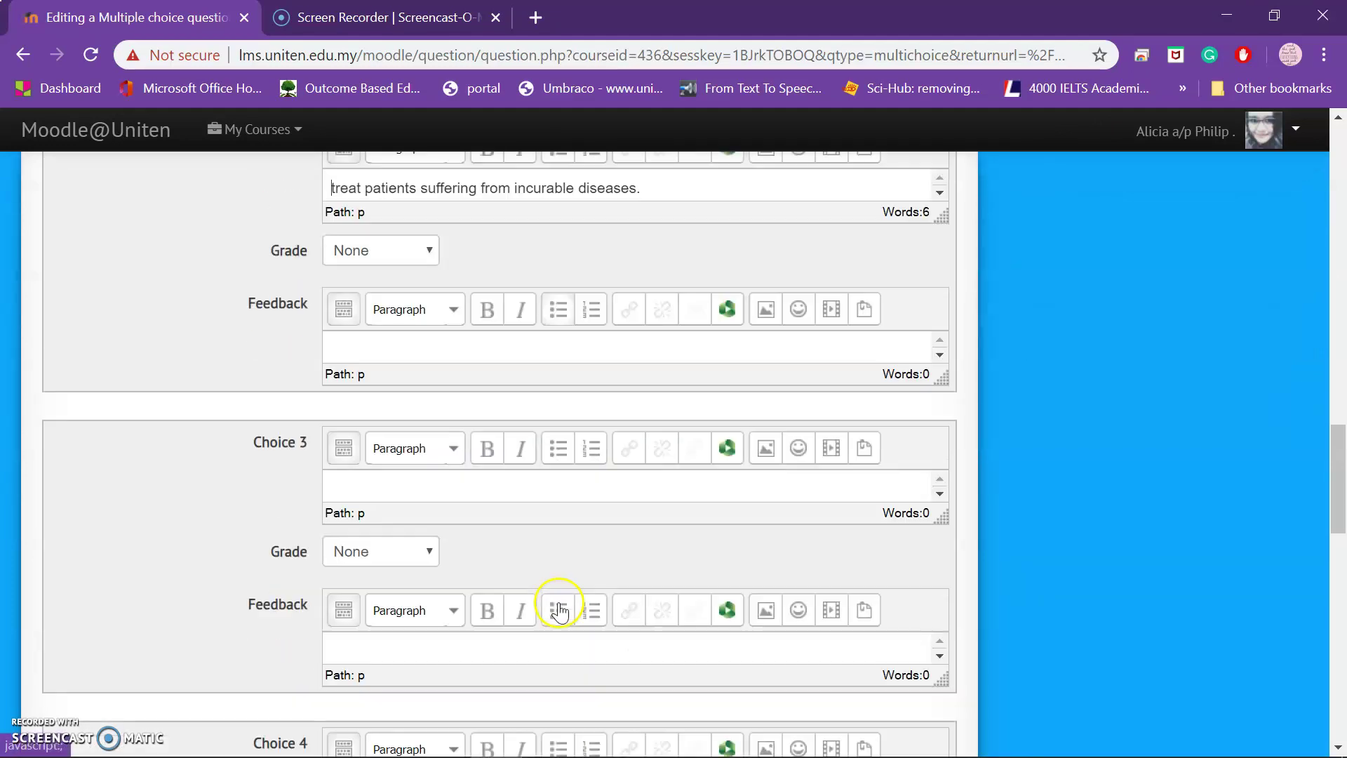
click(427, 491)
click(722, 749)
drag(591, 595, 441, 588)
key(ctrl+c)
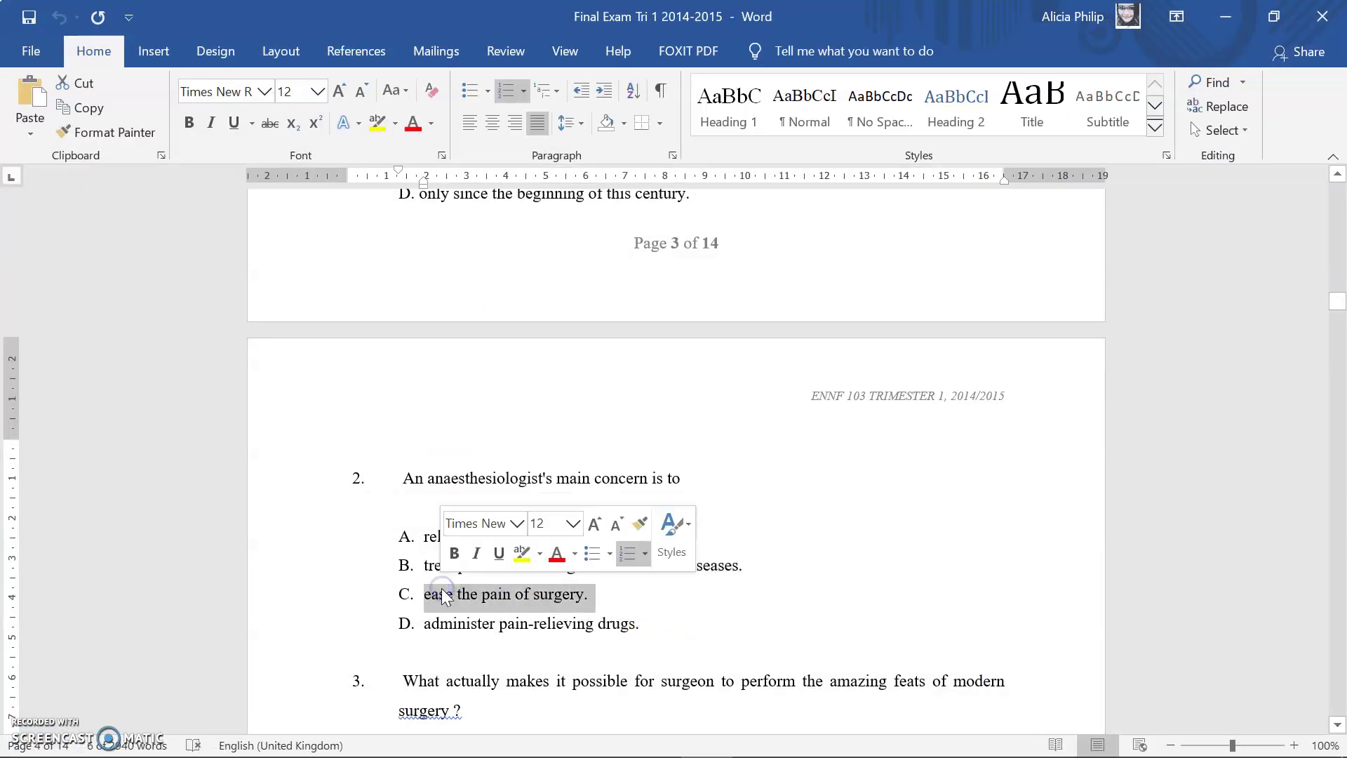
click(1224, 16)
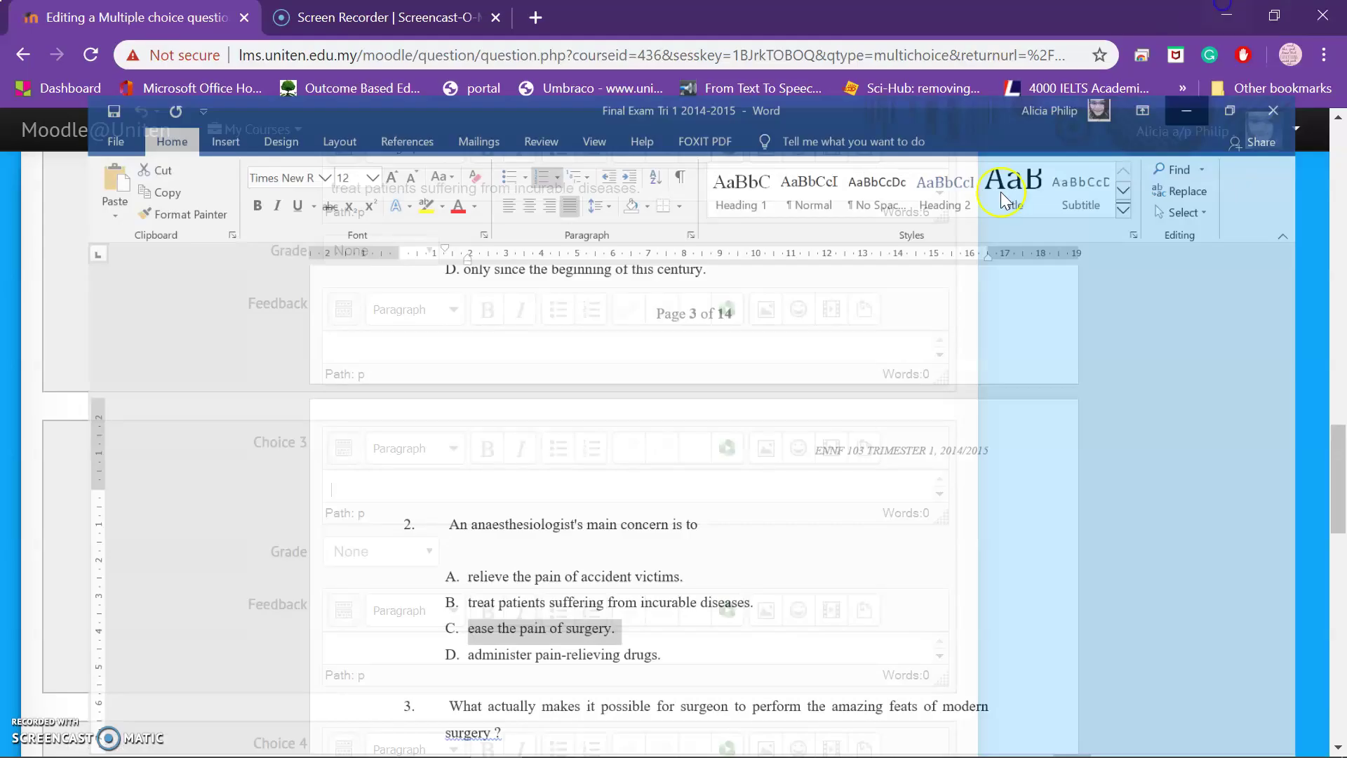
click(461, 484)
key(ctrl+v)
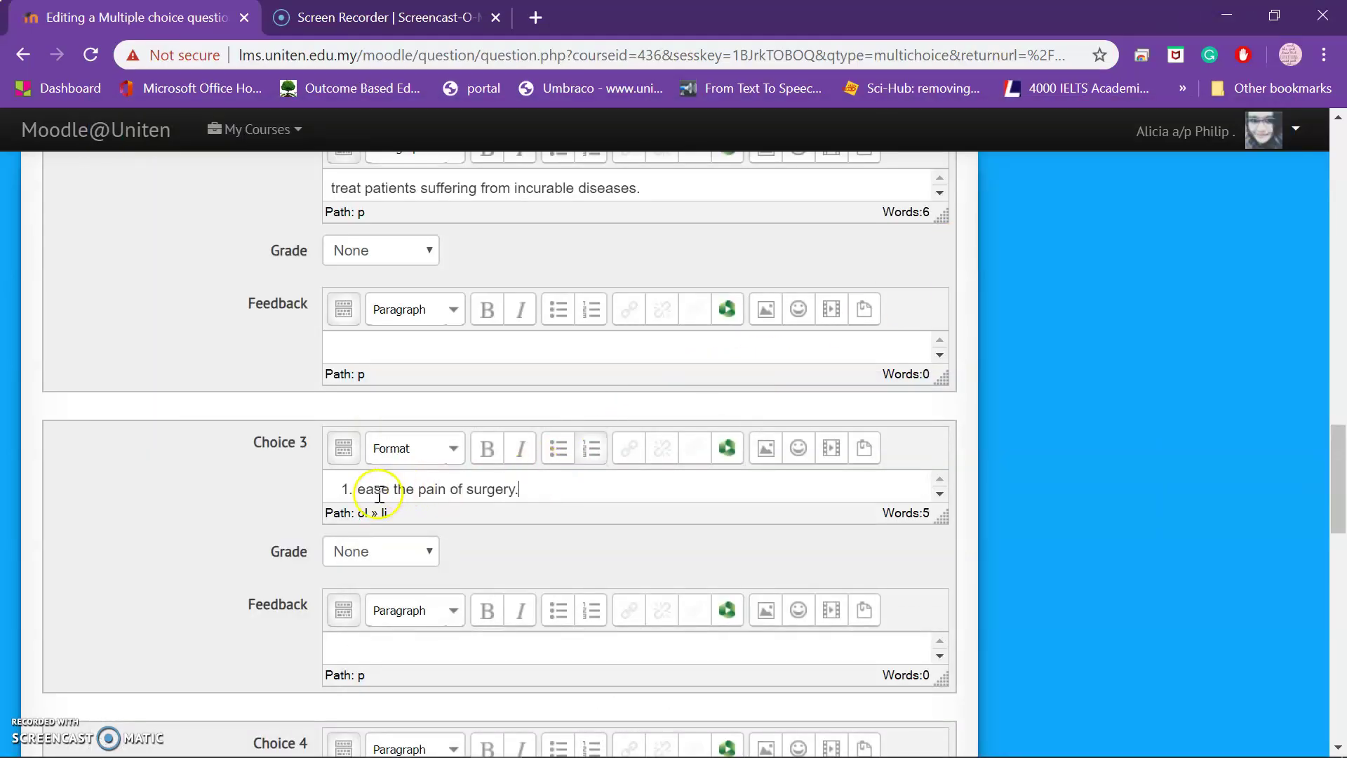
key(BackSpace)
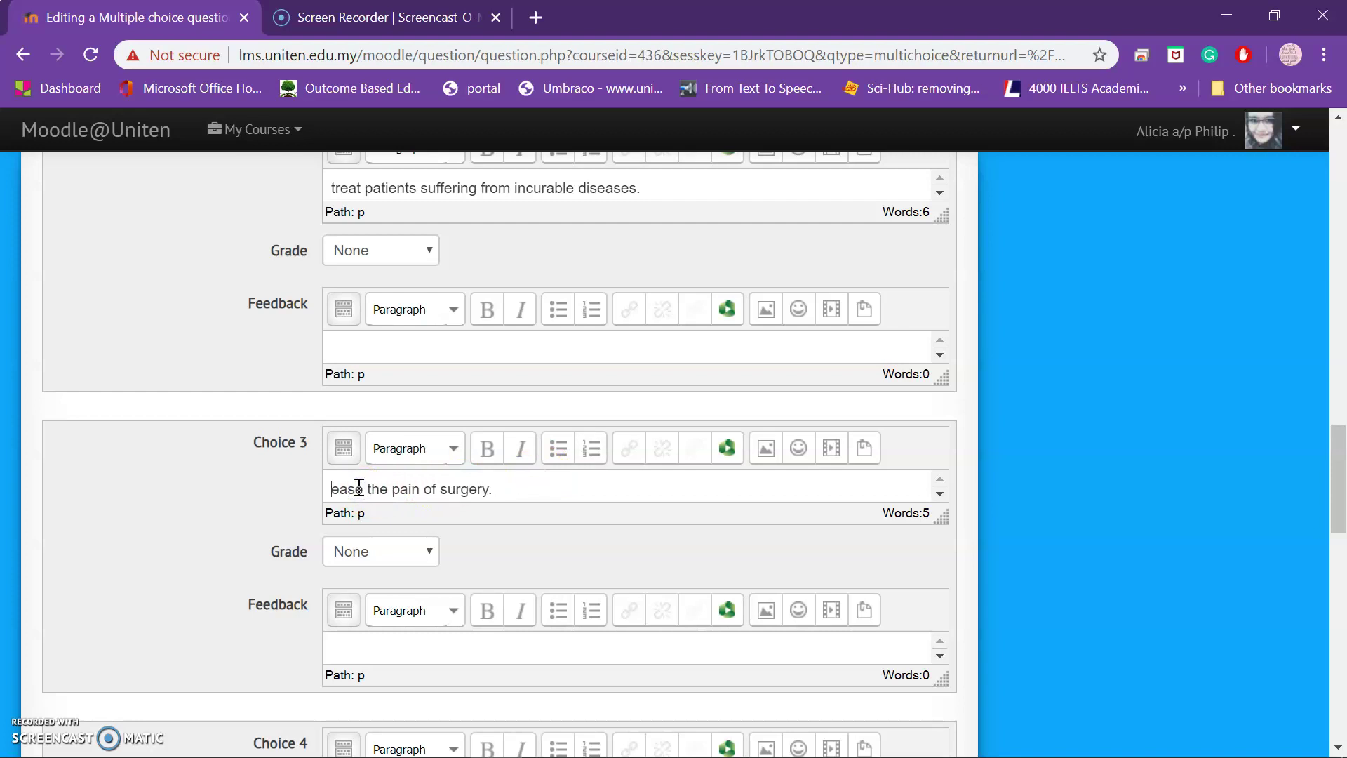
Copy option D, "administer pain-relieving drugs.", from the Word document into Choice 4 and remove its list numbering.
scroll(469, 532, down, 5)
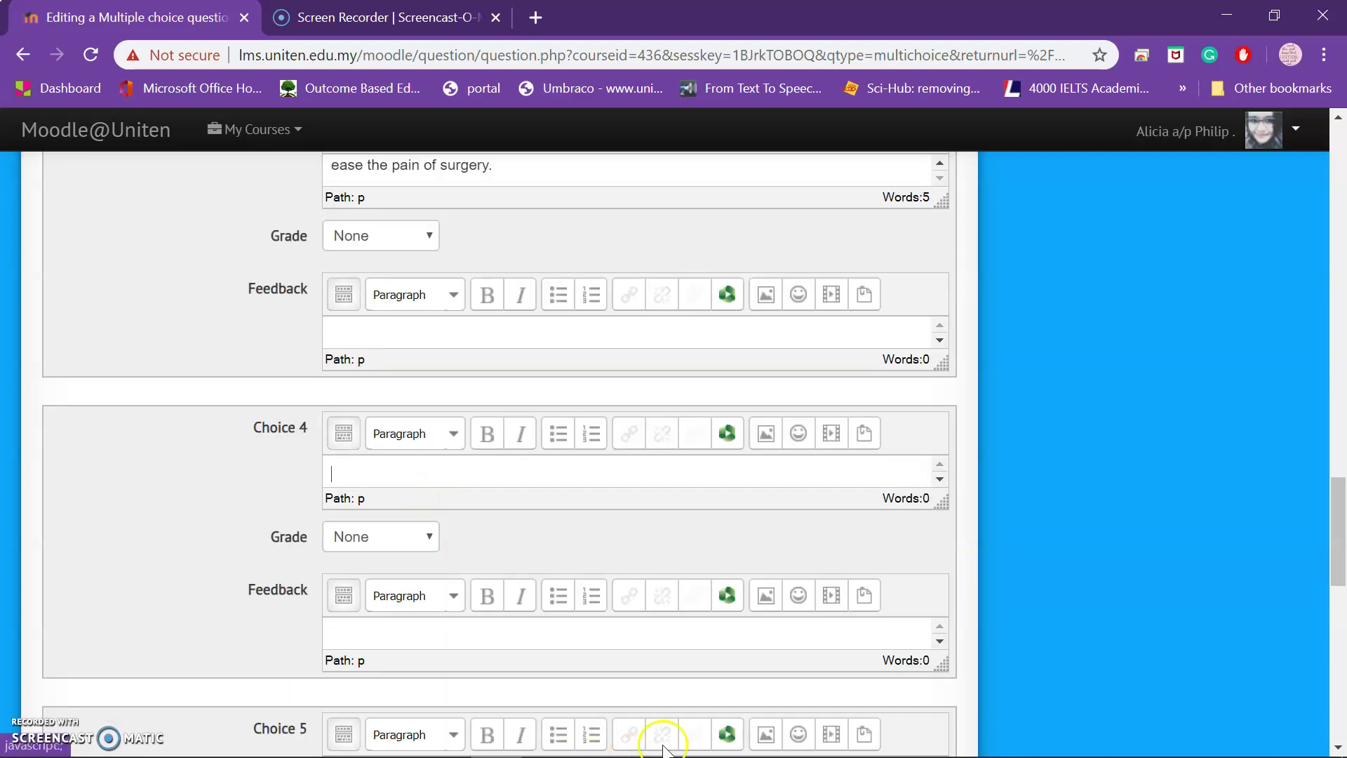
click(704, 735)
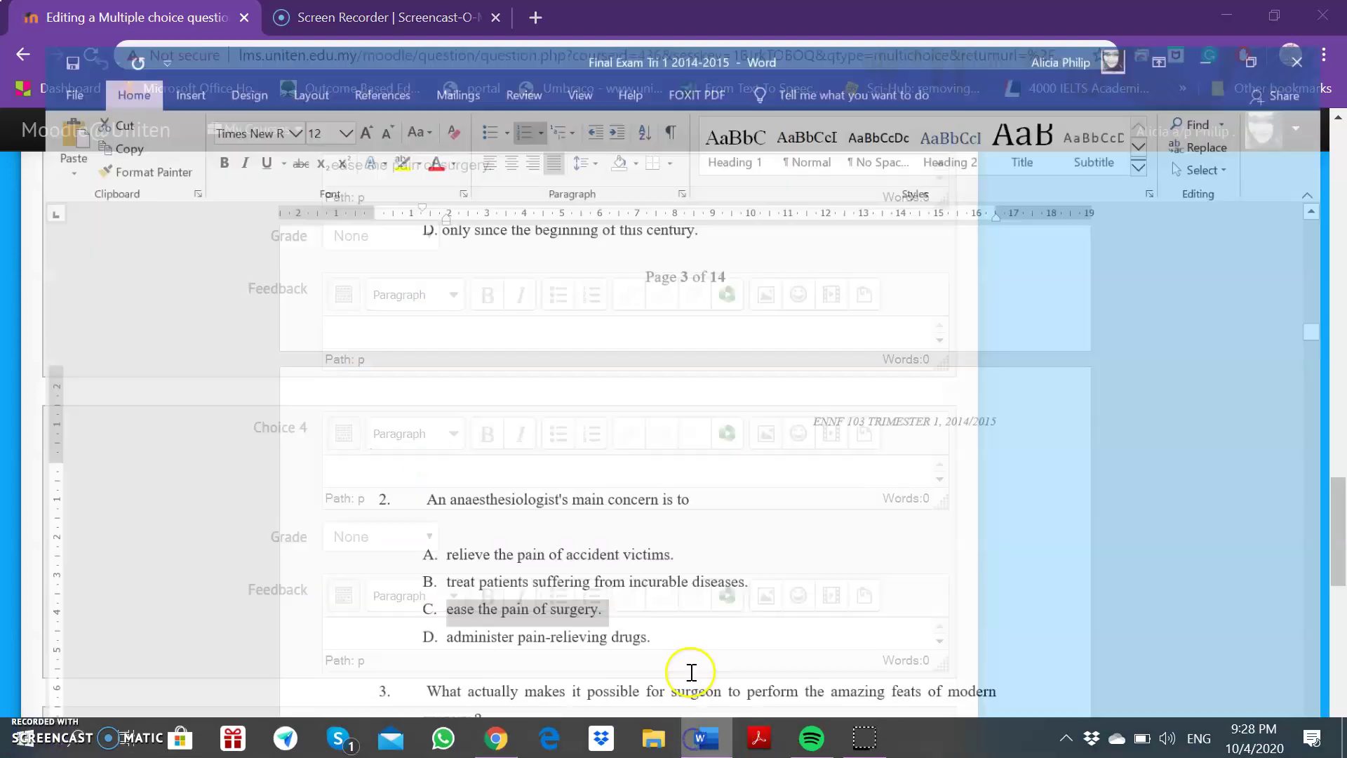
drag(646, 625, 446, 626)
key(ctrl+c)
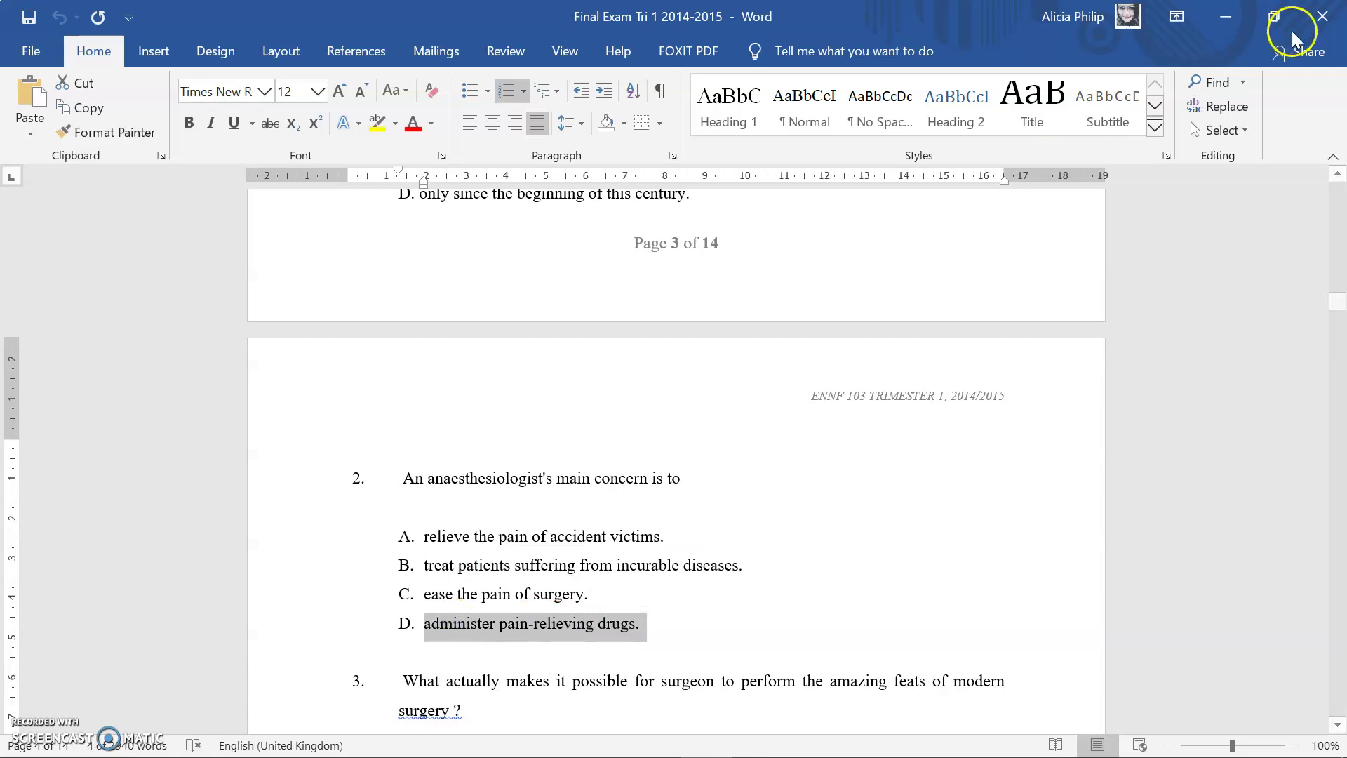
click(1225, 16)
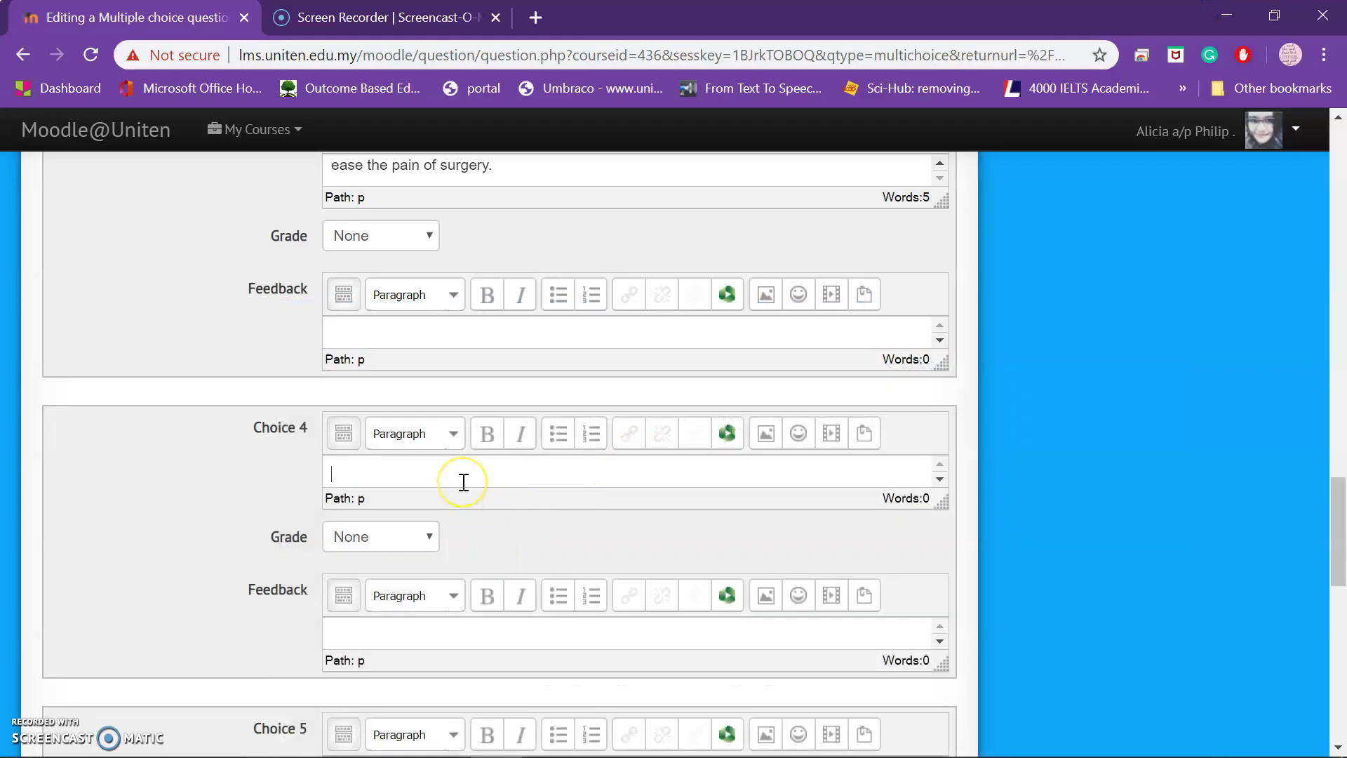
key(ctrl+v)
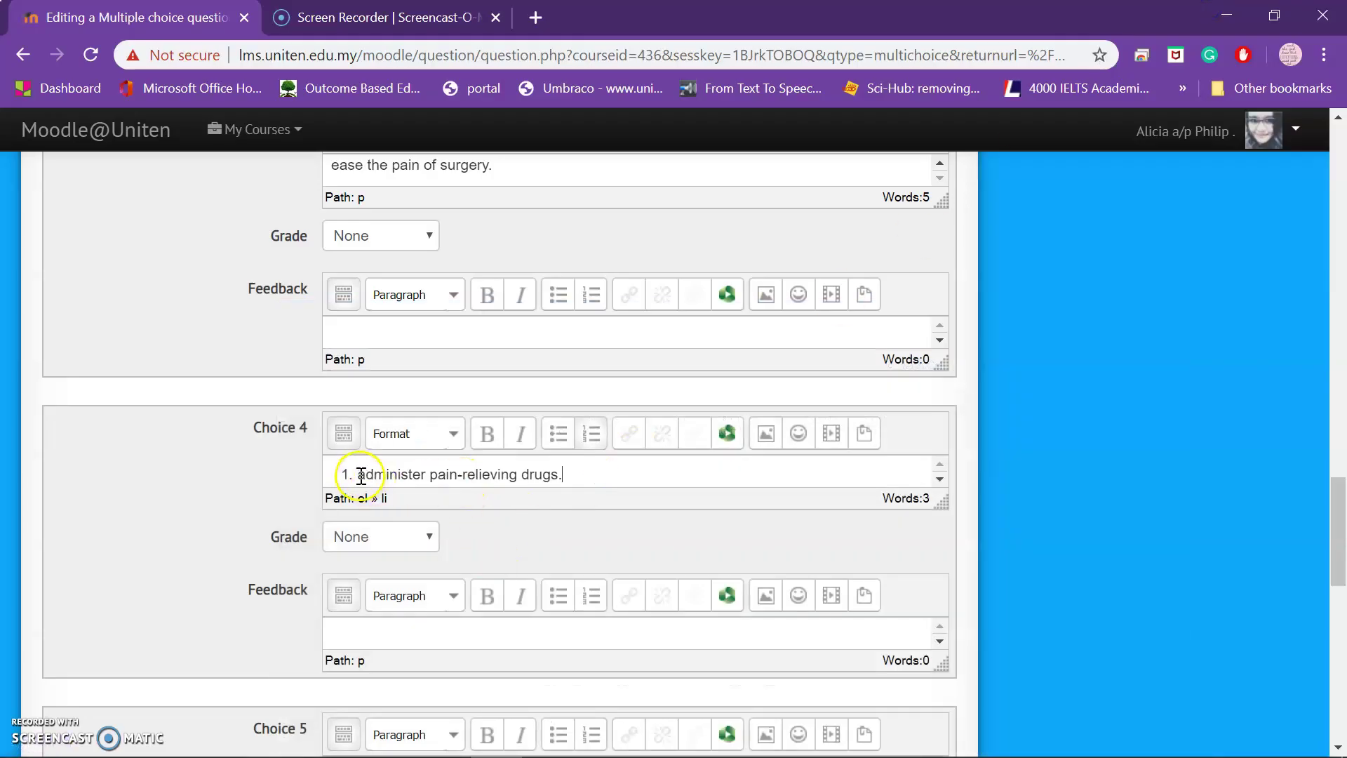
scroll(460, 424, up, 8)
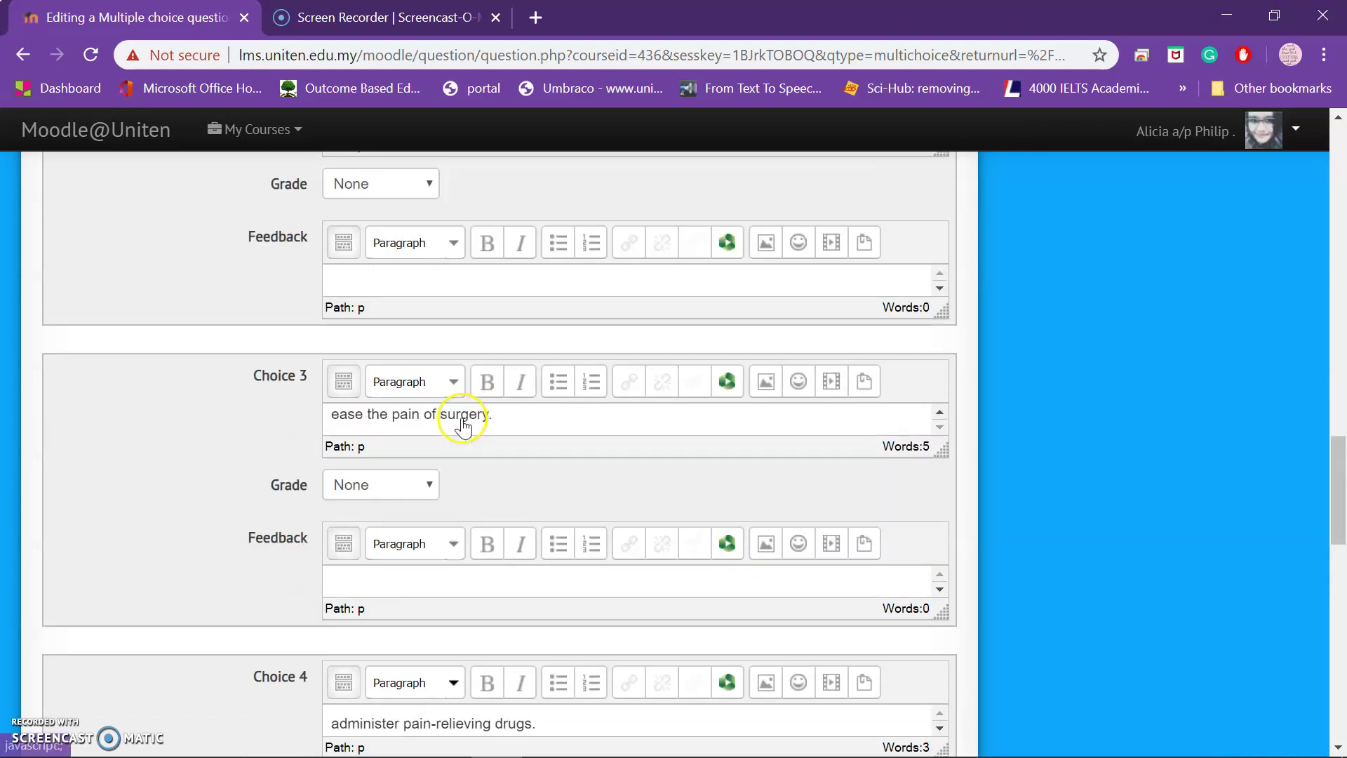
Set the grade of Choice 3, "ease the pain of surgery.", to 100% and save the question.
scroll(464, 424, up, 3)
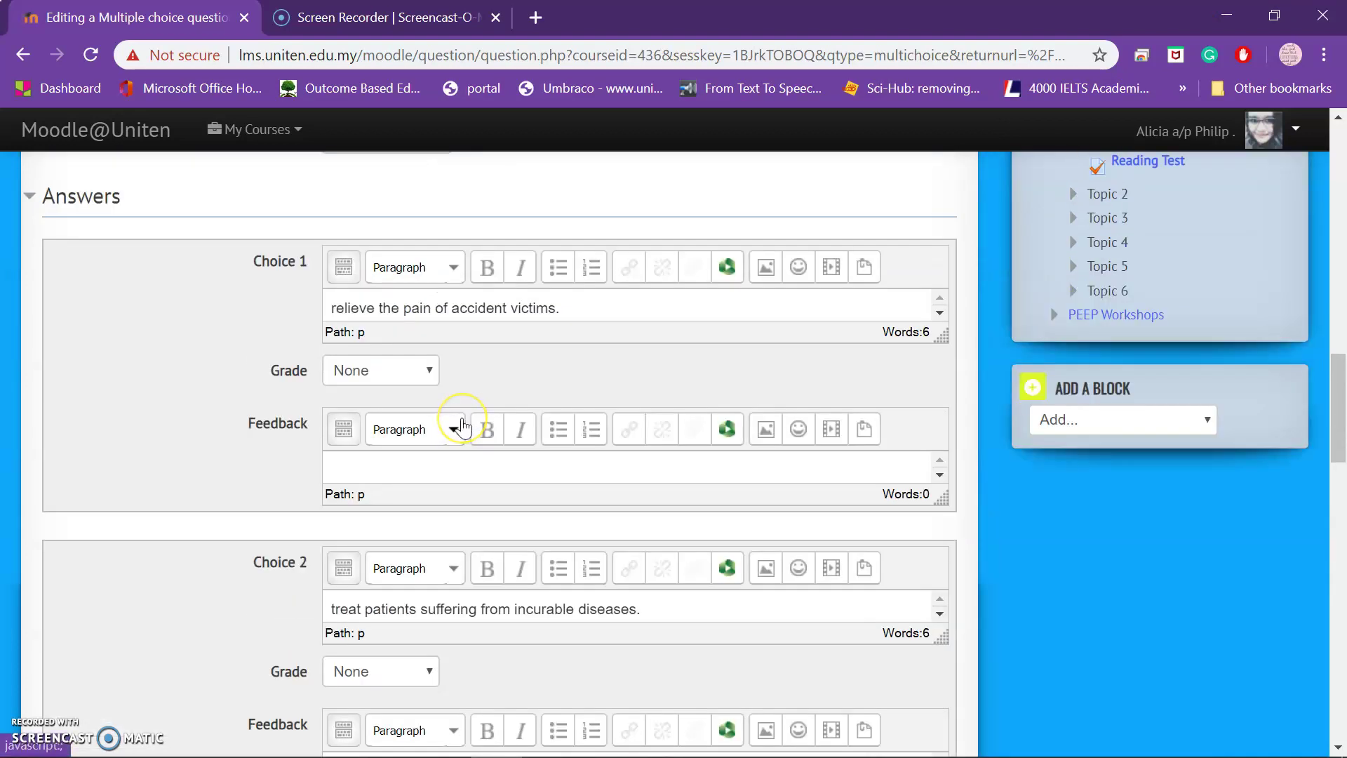
scroll(463, 425, down, 8)
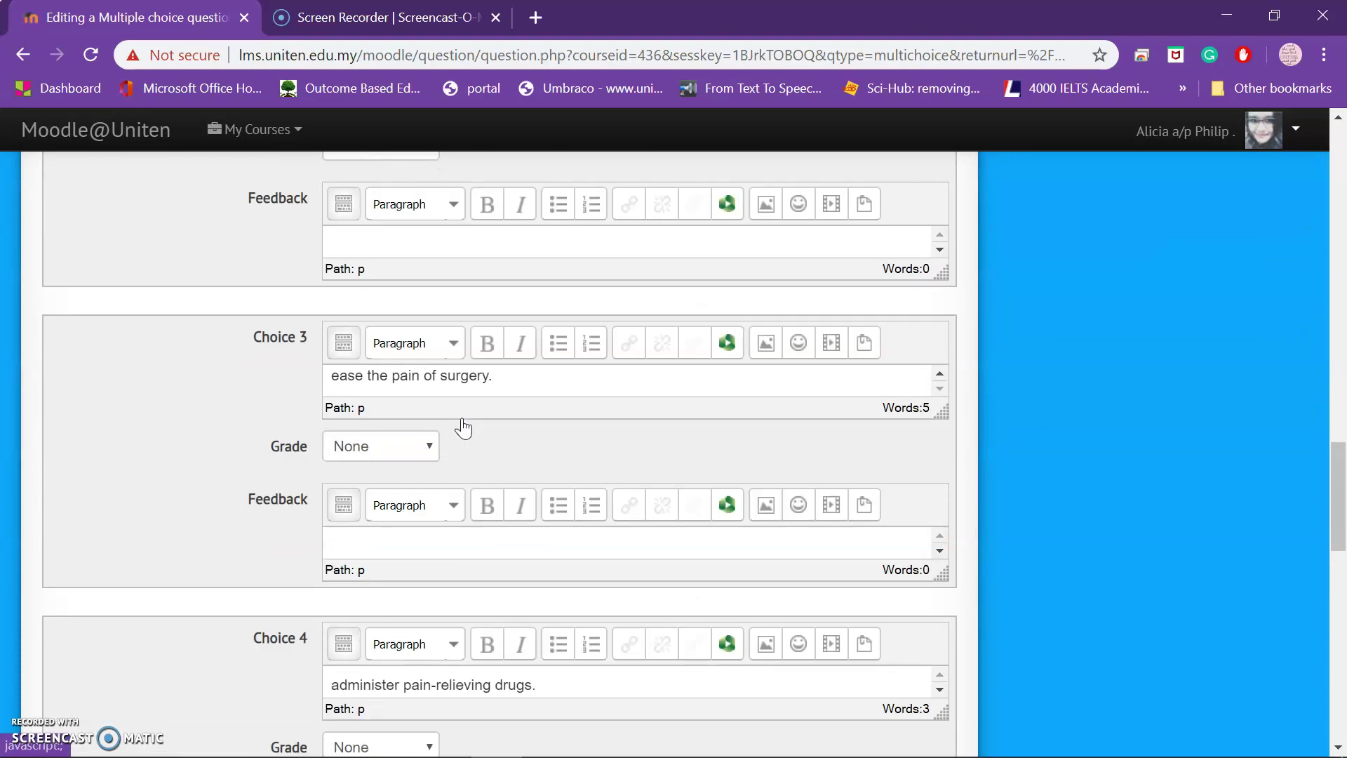
click(368, 452)
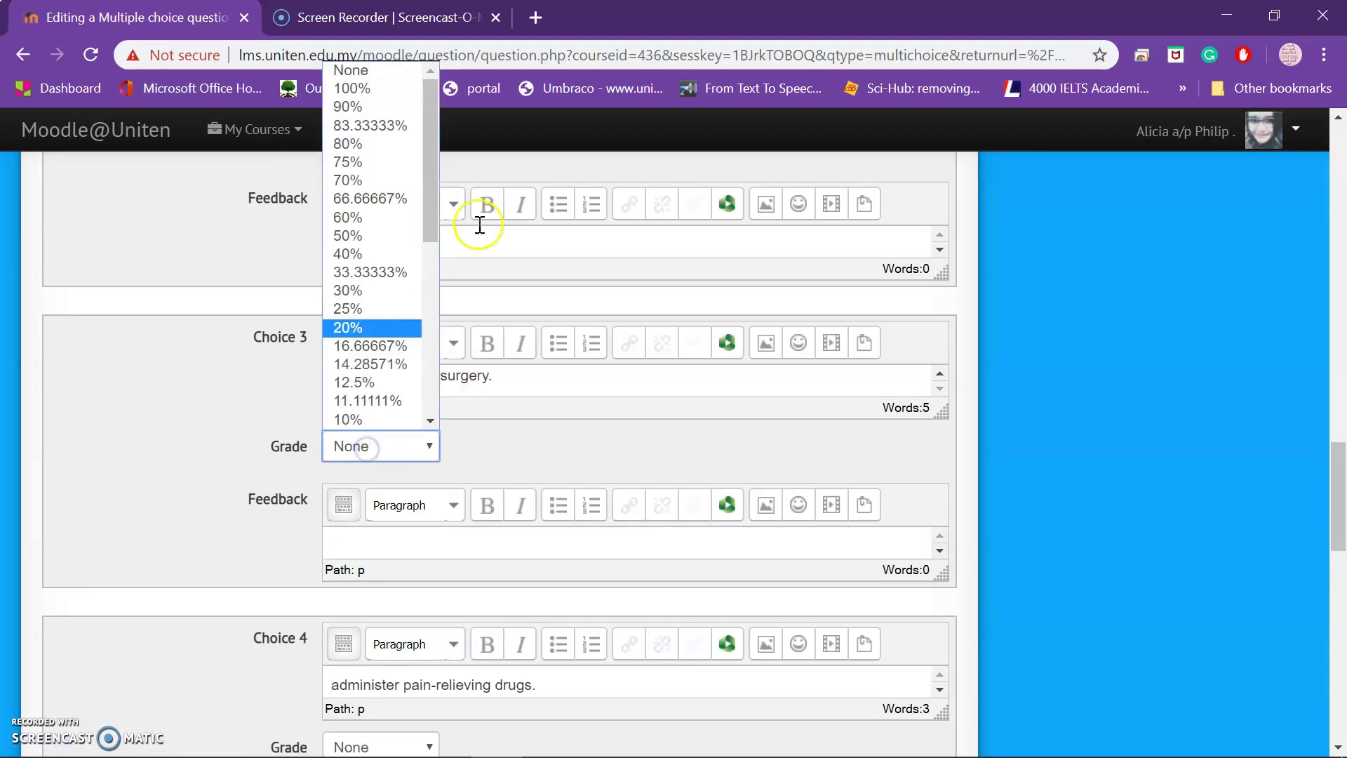
click(368, 89)
drag(1338, 475, 1314, 658)
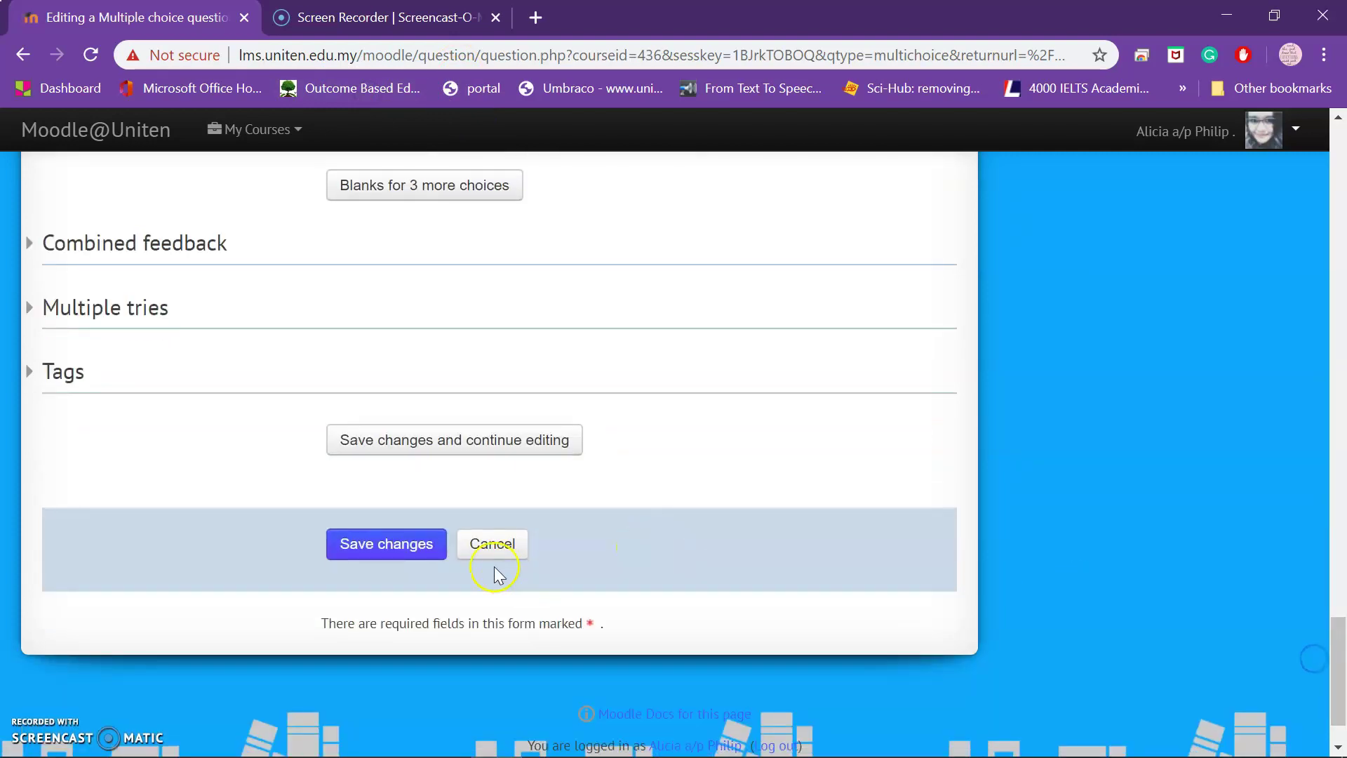
click(418, 544)
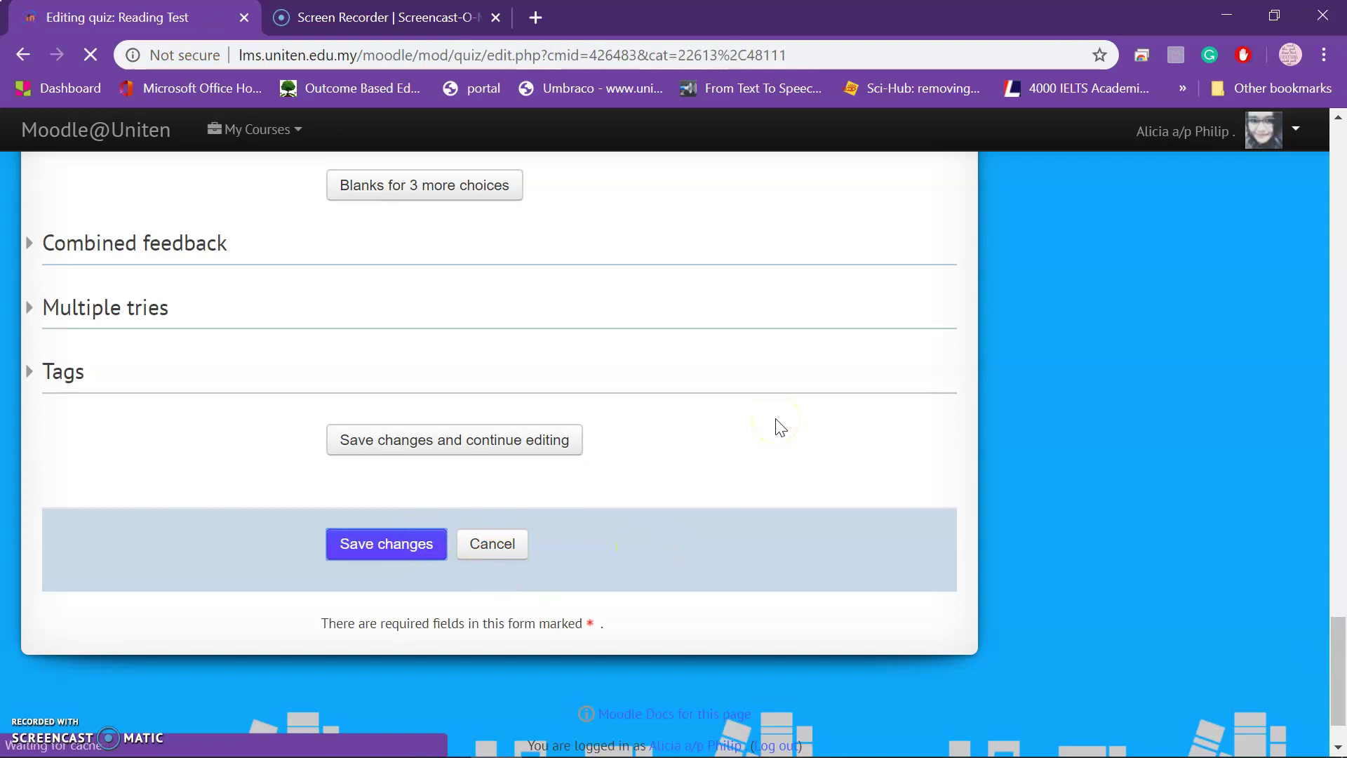
Open the preview of the Reading Test quiz and start a timed attempt.
scroll(779, 426, down, 3)
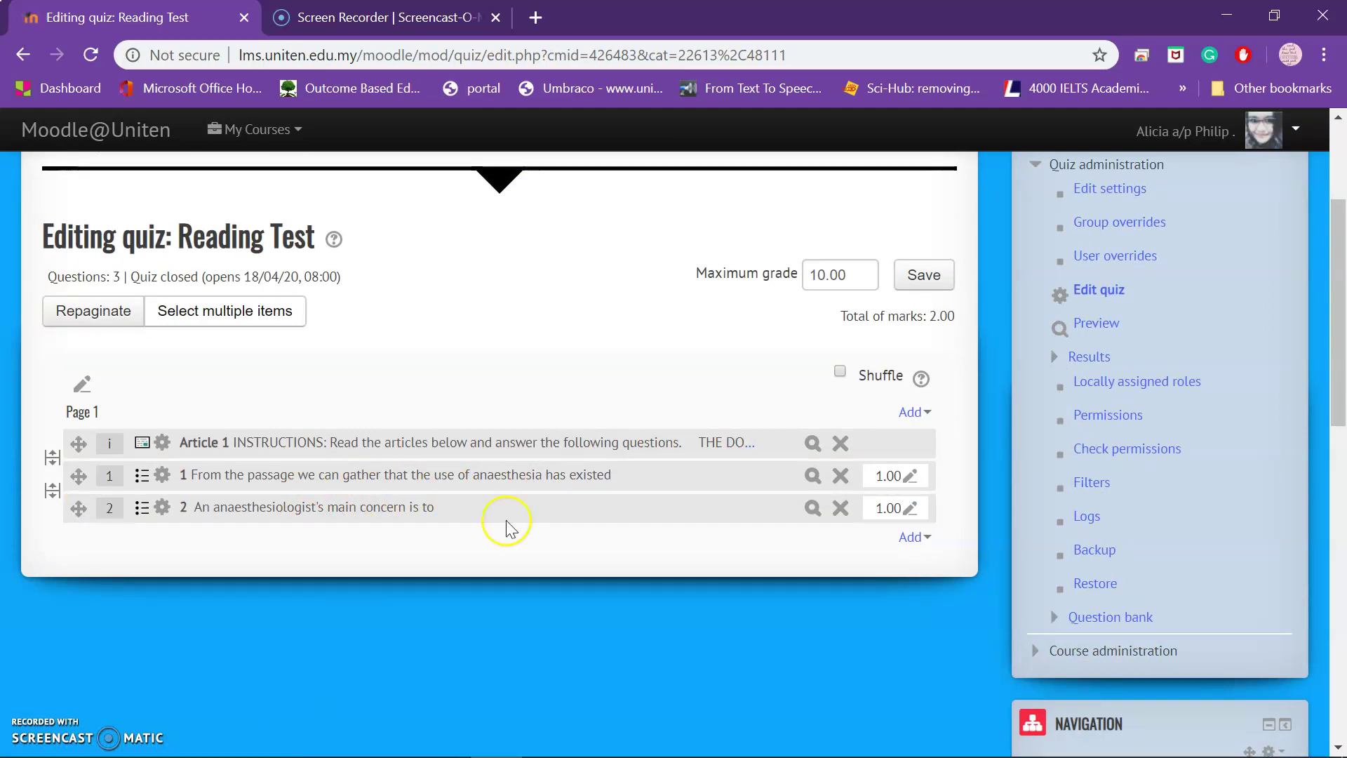
scroll(1202, 370, up, 2)
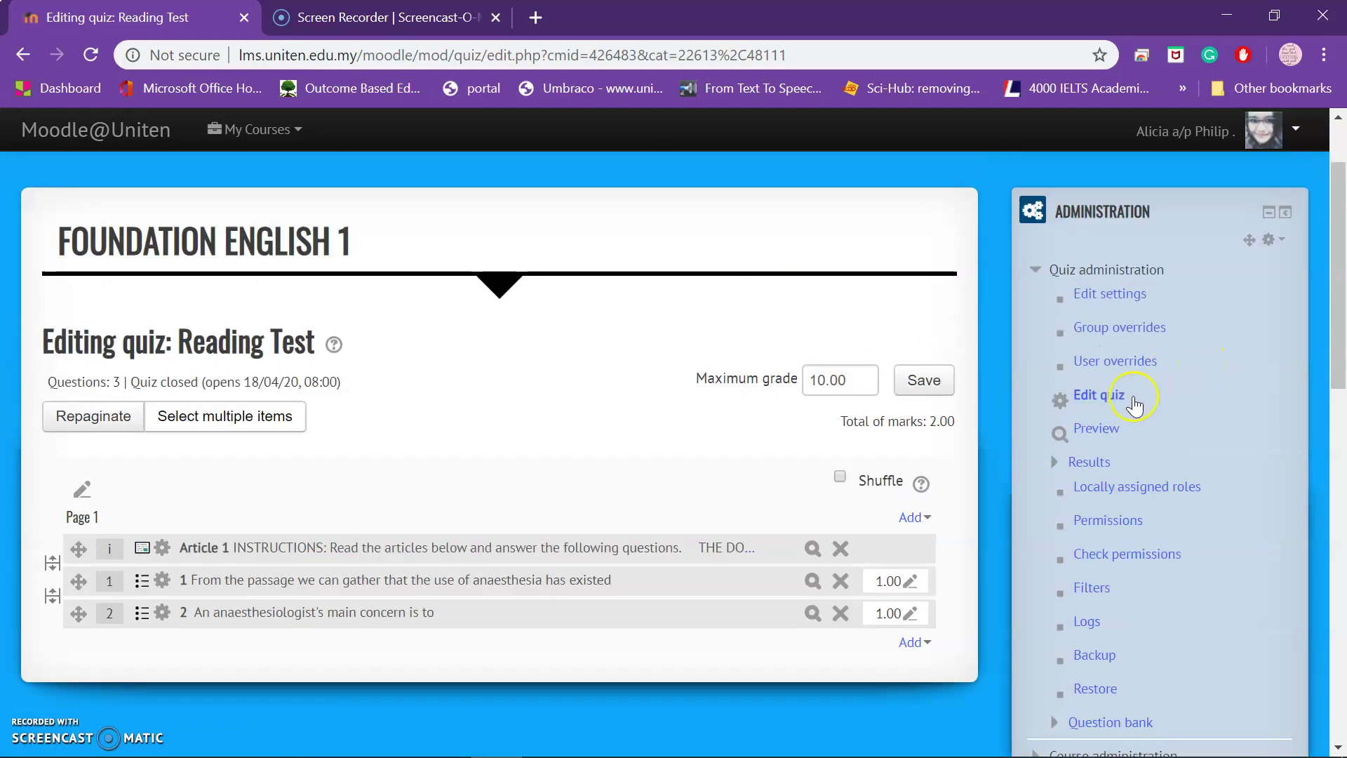
click(1095, 430)
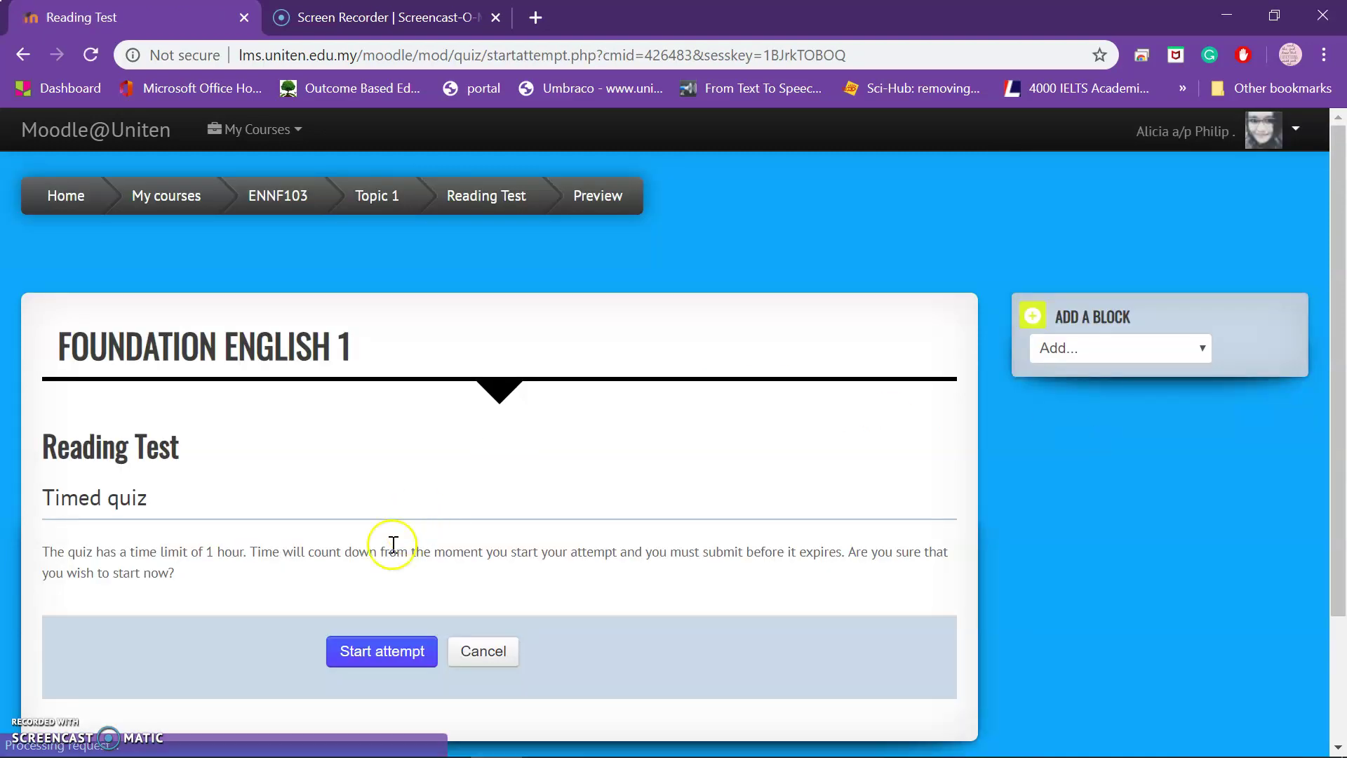
click(363, 652)
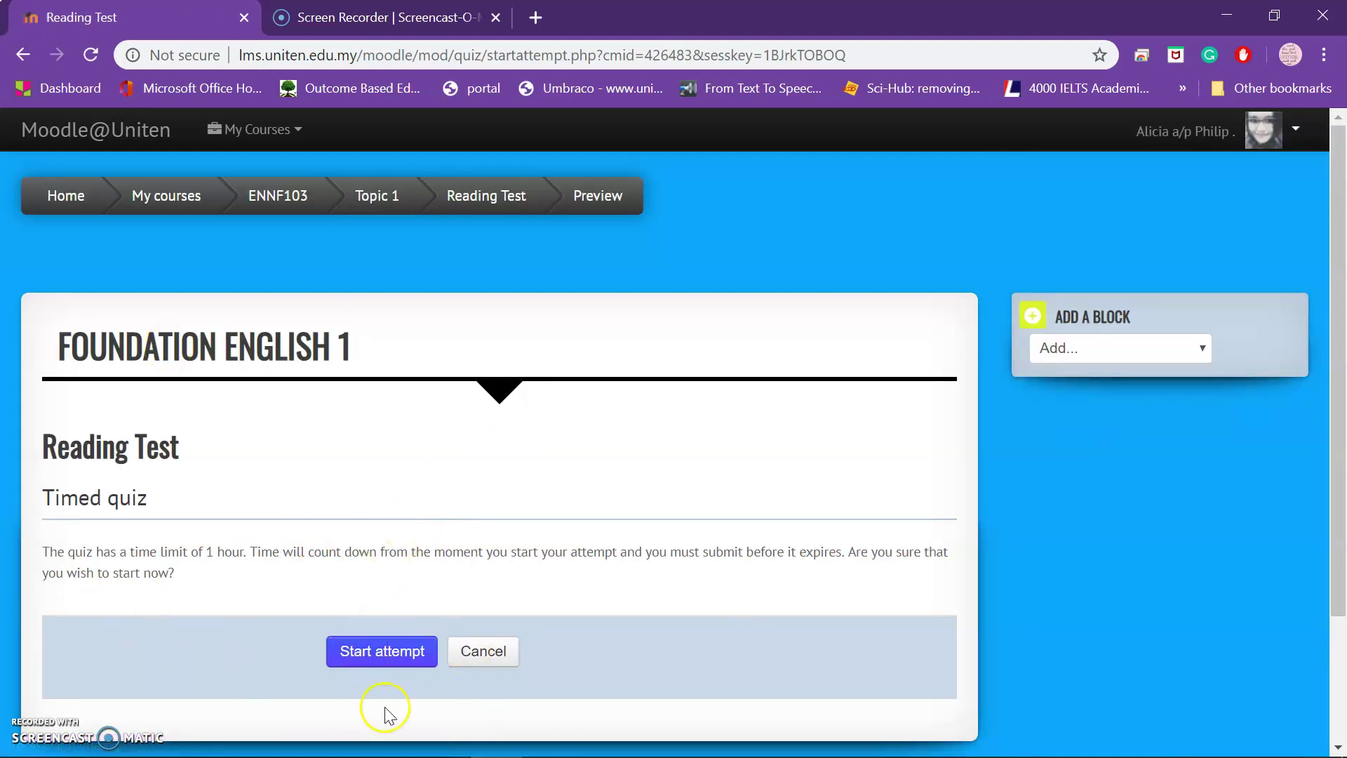
click(378, 650)
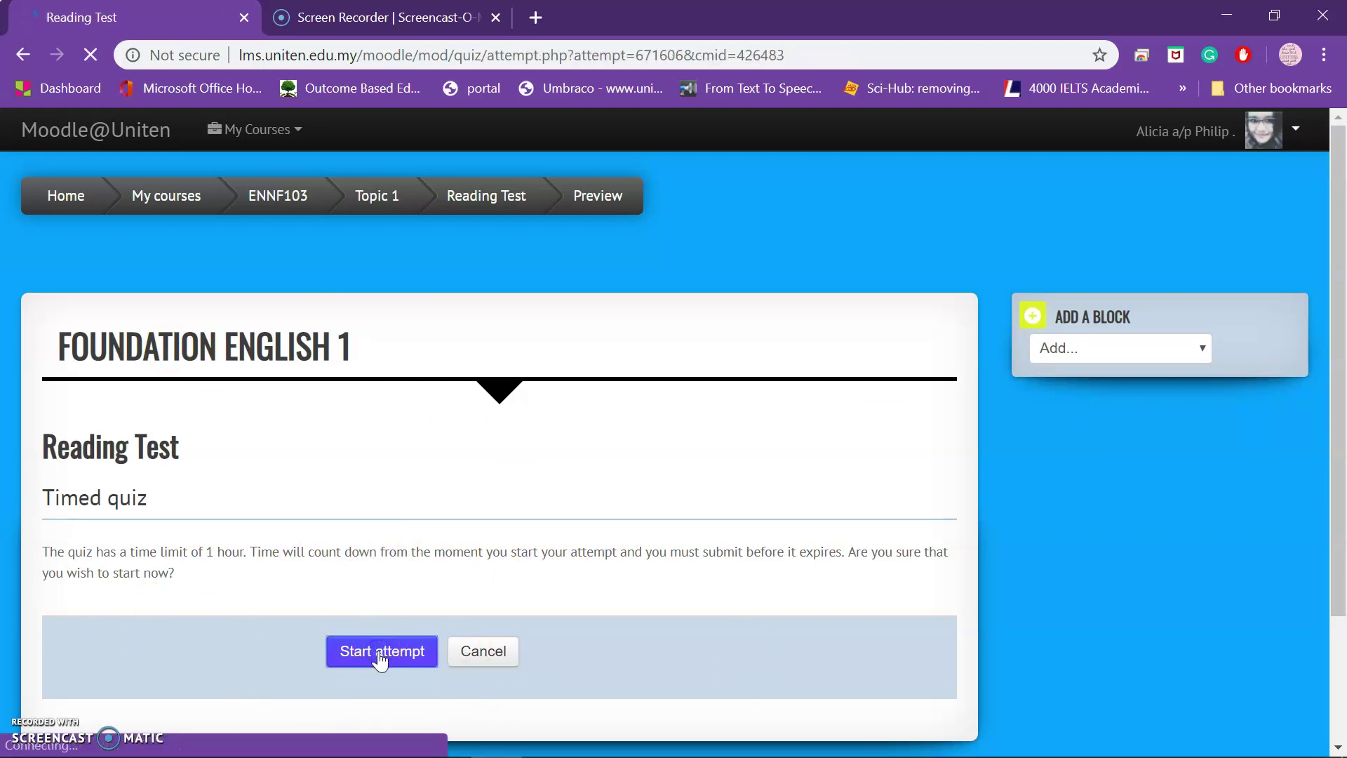
Examine how the instructions, article and both multiple choice questions are displayed in the quiz preview.
scroll(455, 588, down, 3)
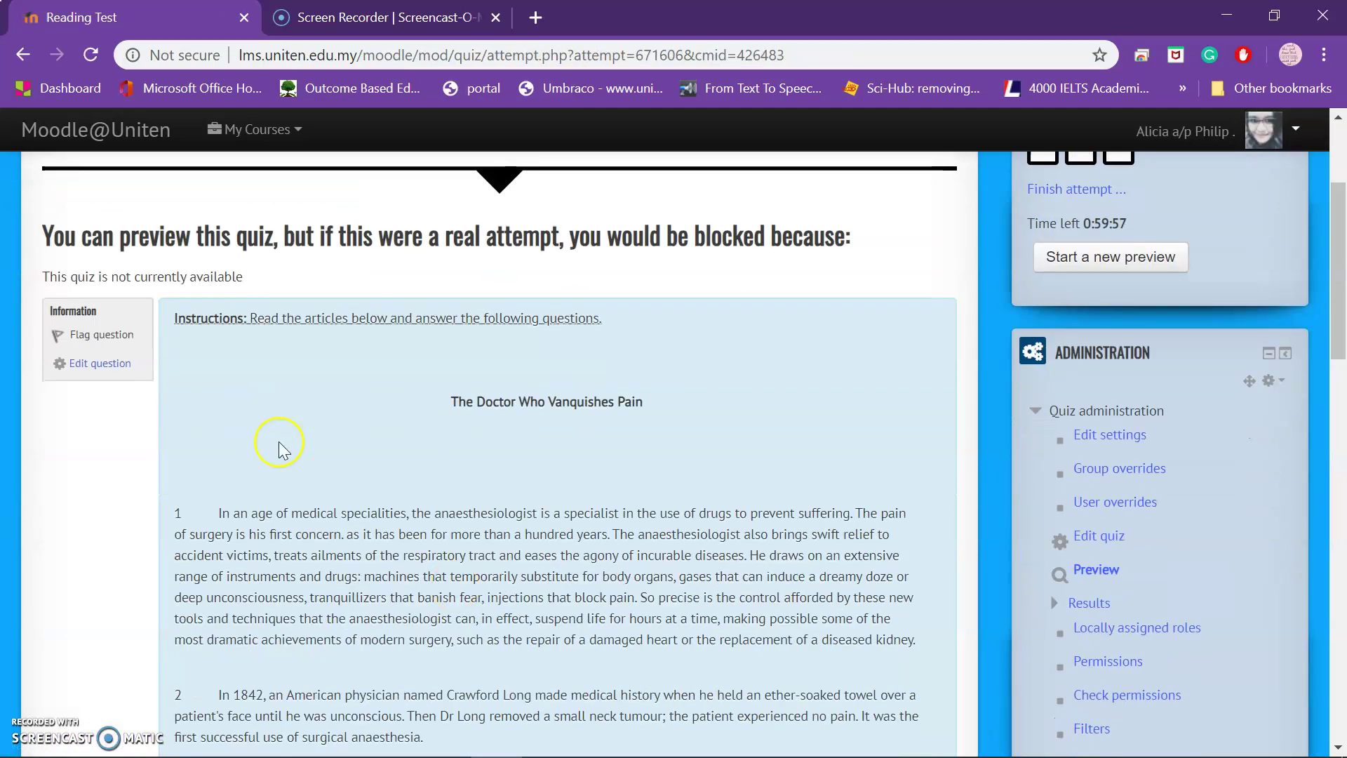
scroll(646, 421, down, 2)
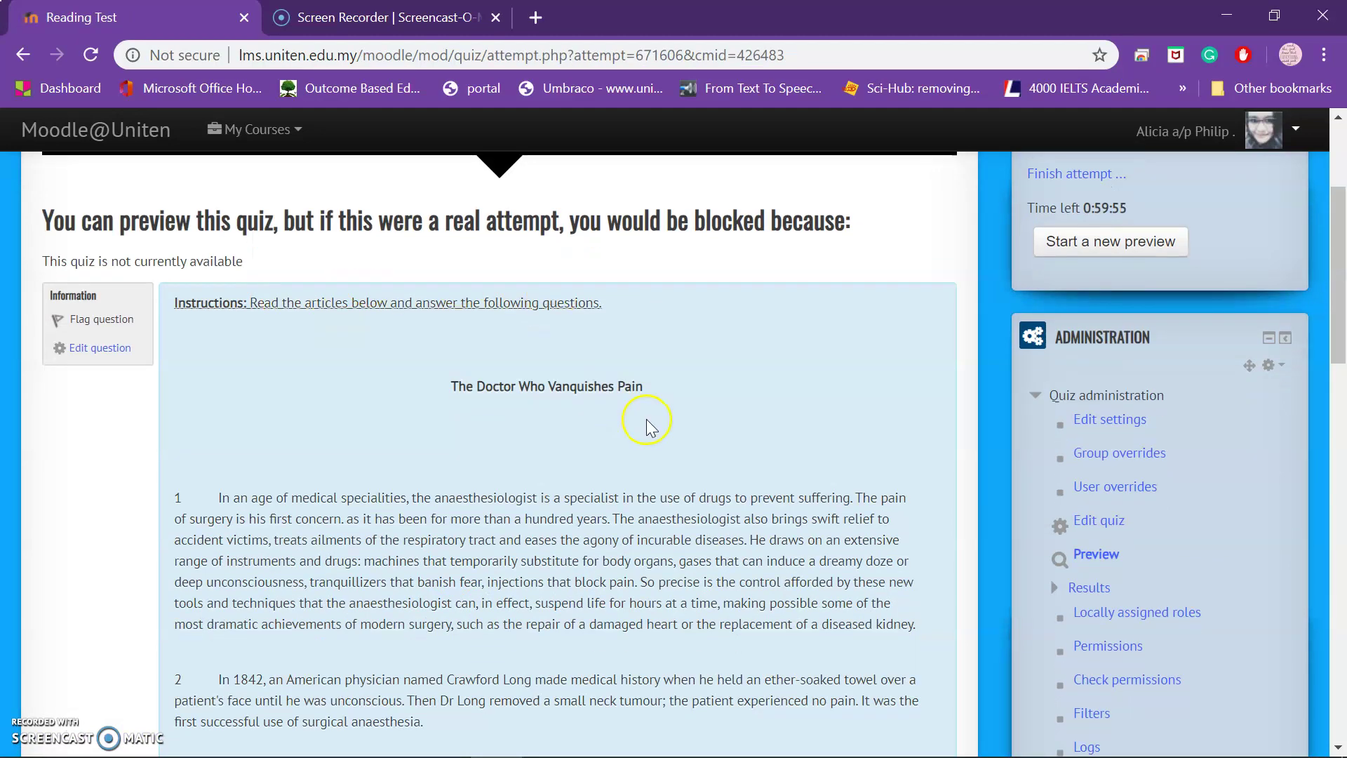
scroll(583, 484, down, 15)
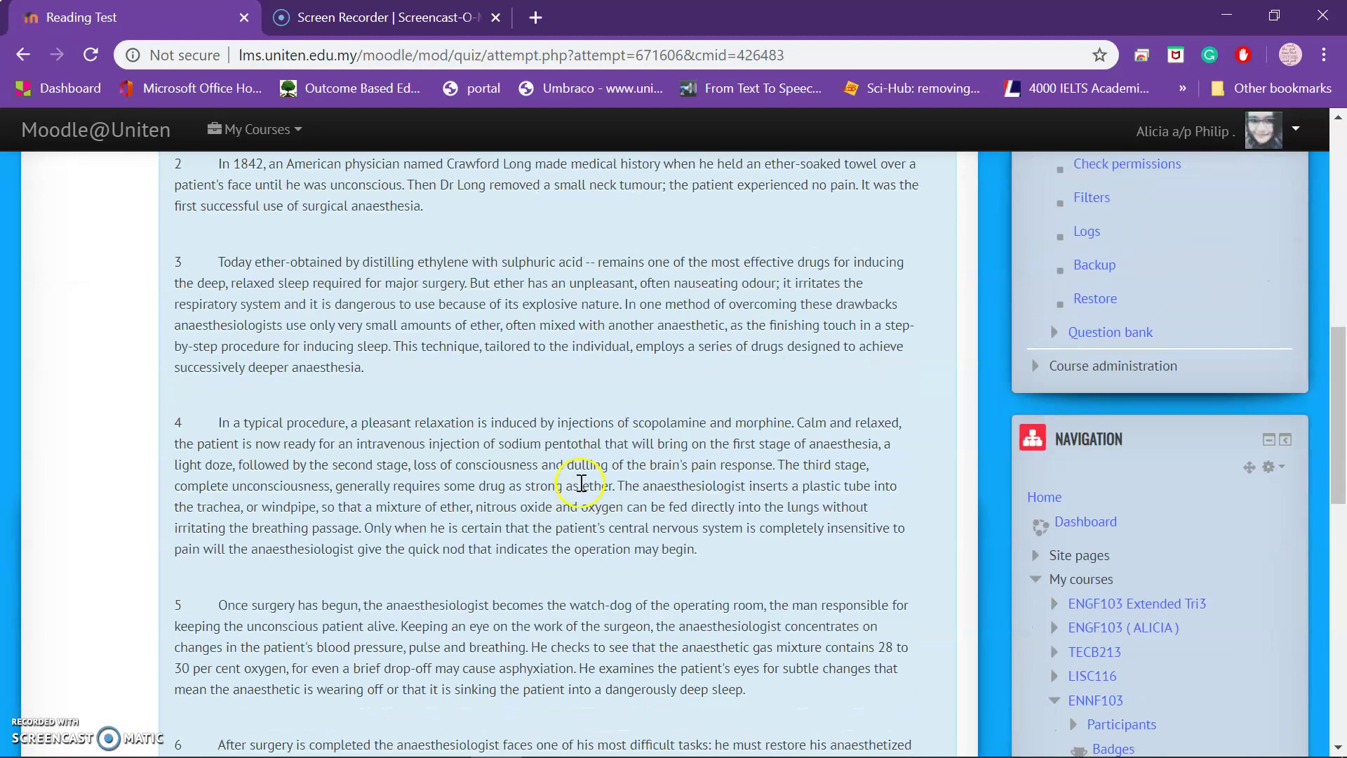
scroll(625, 417, down, 5)
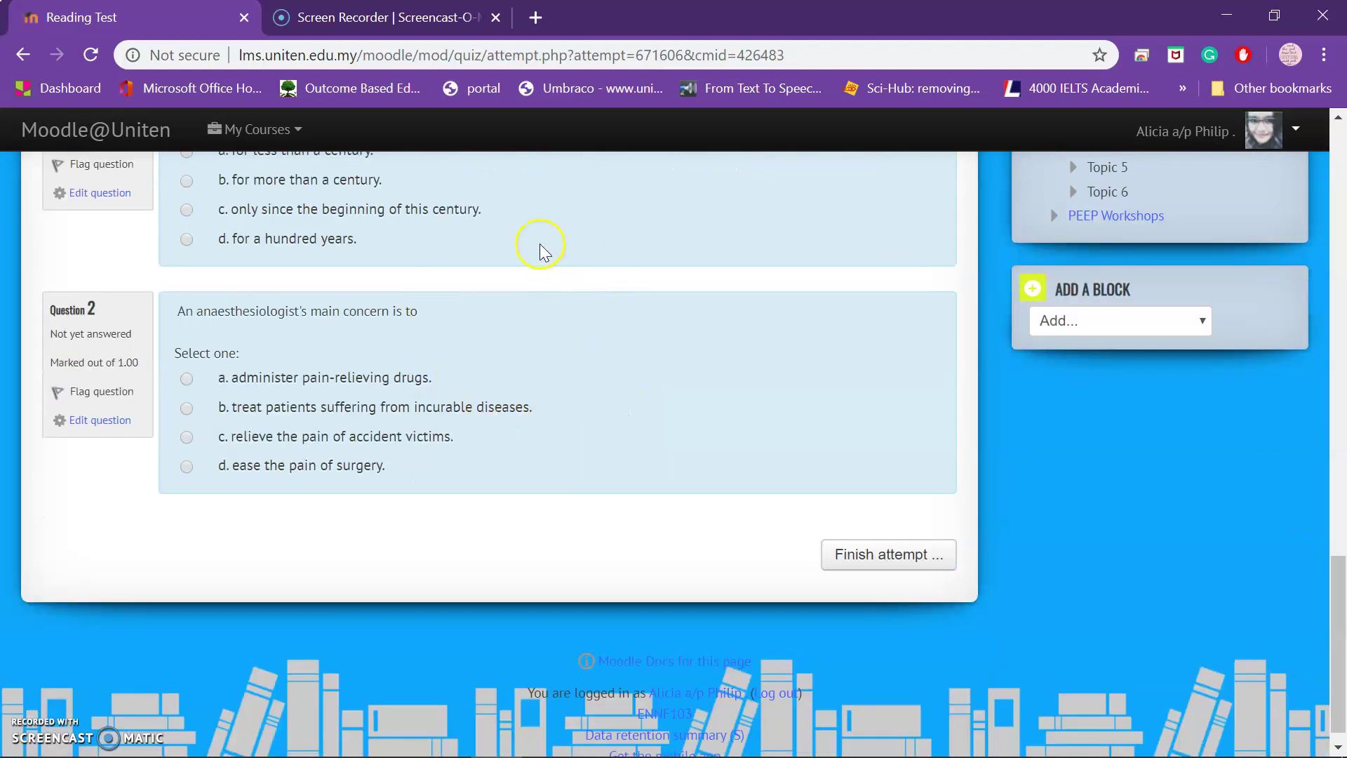
scroll(475, 348, up, 7)
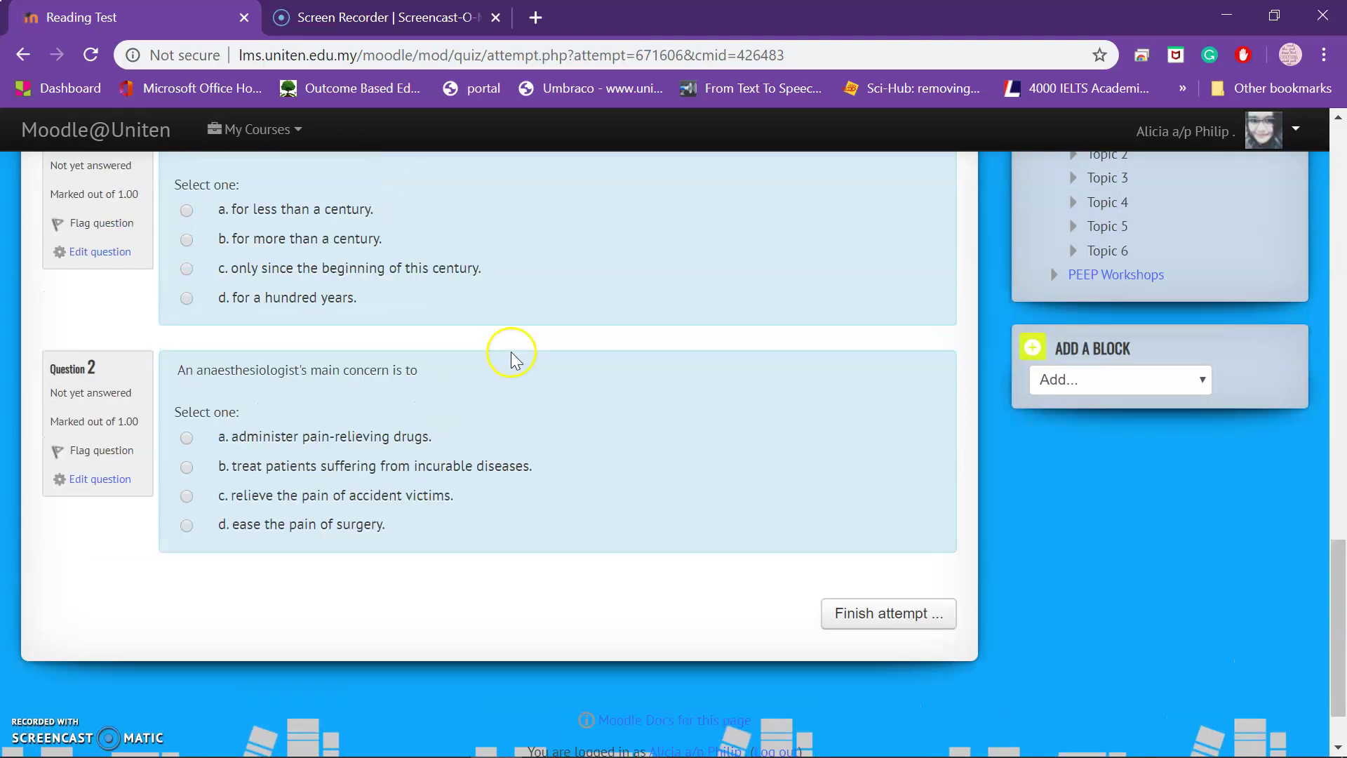
scroll(463, 393, down, 7)
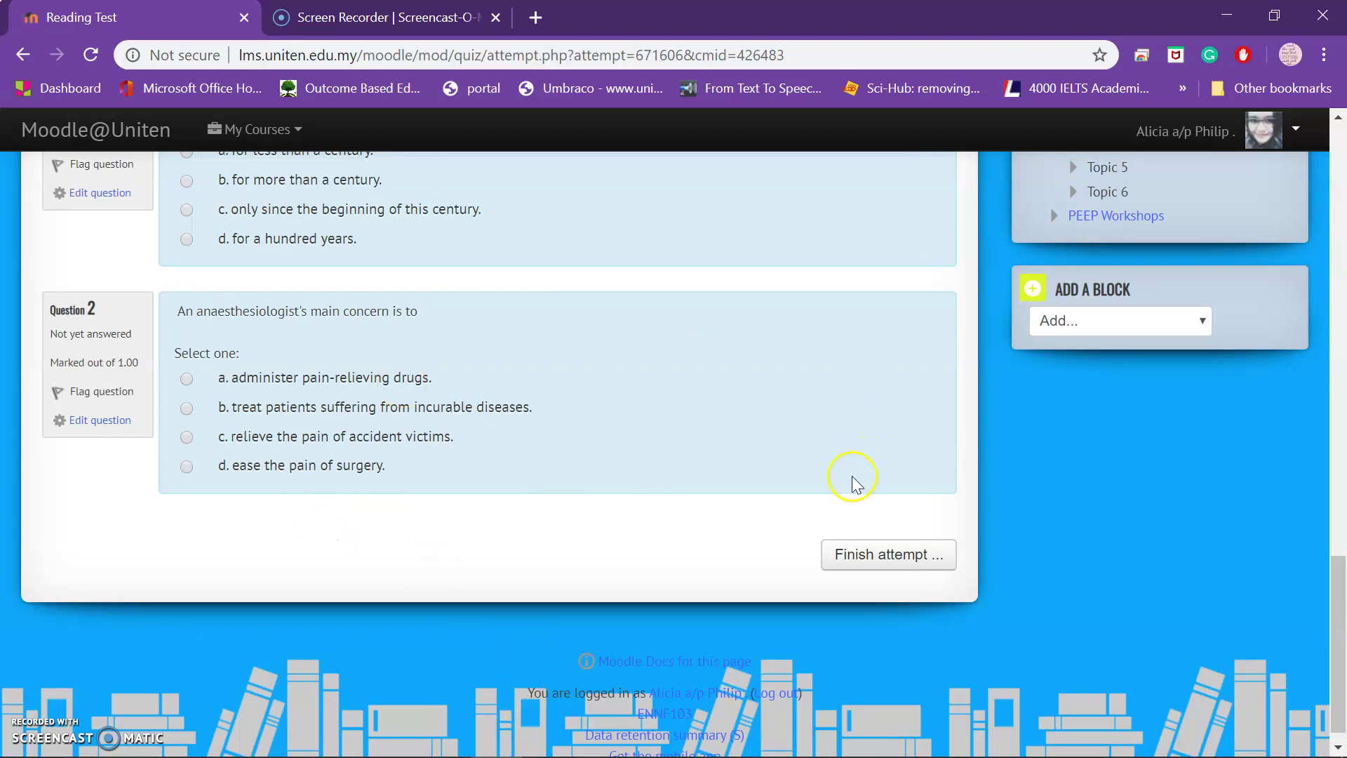
scroll(670, 309, up, 15)
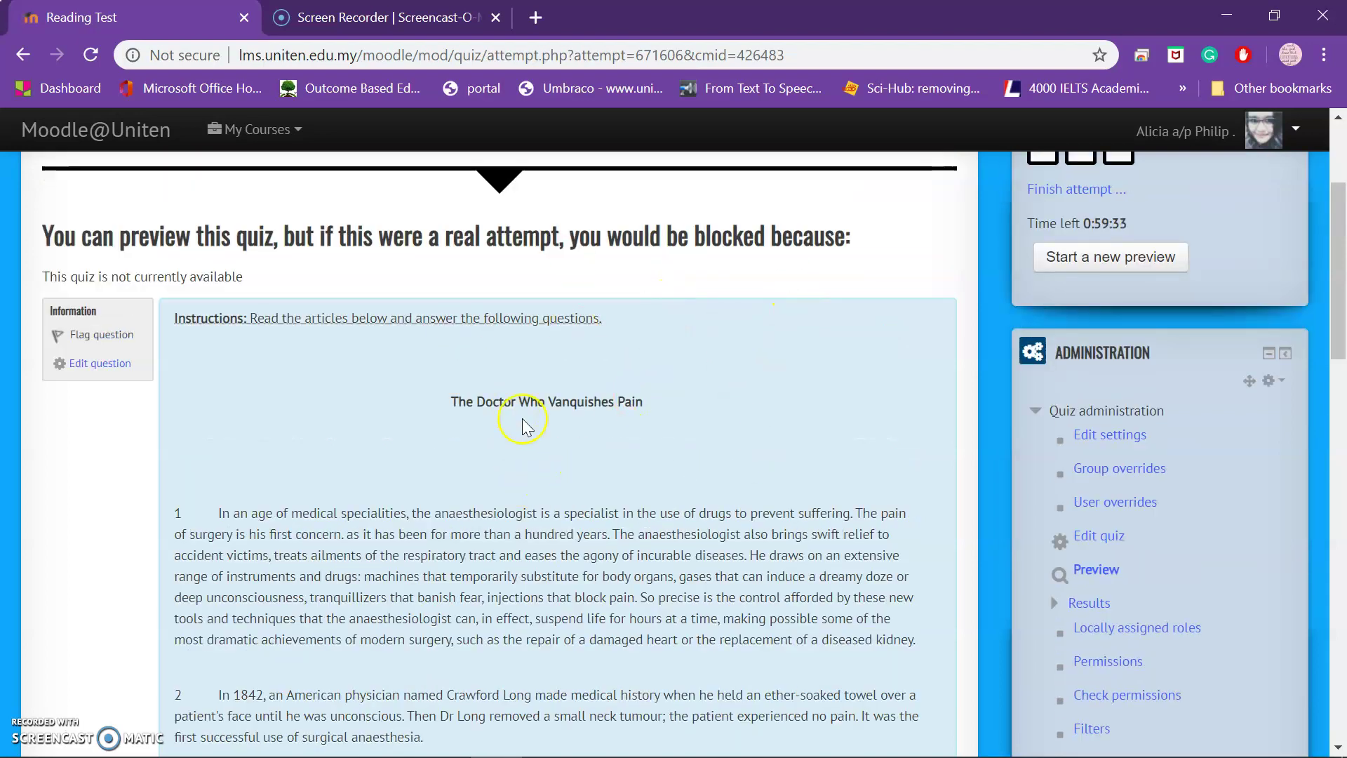
scroll(523, 424, down, 1)
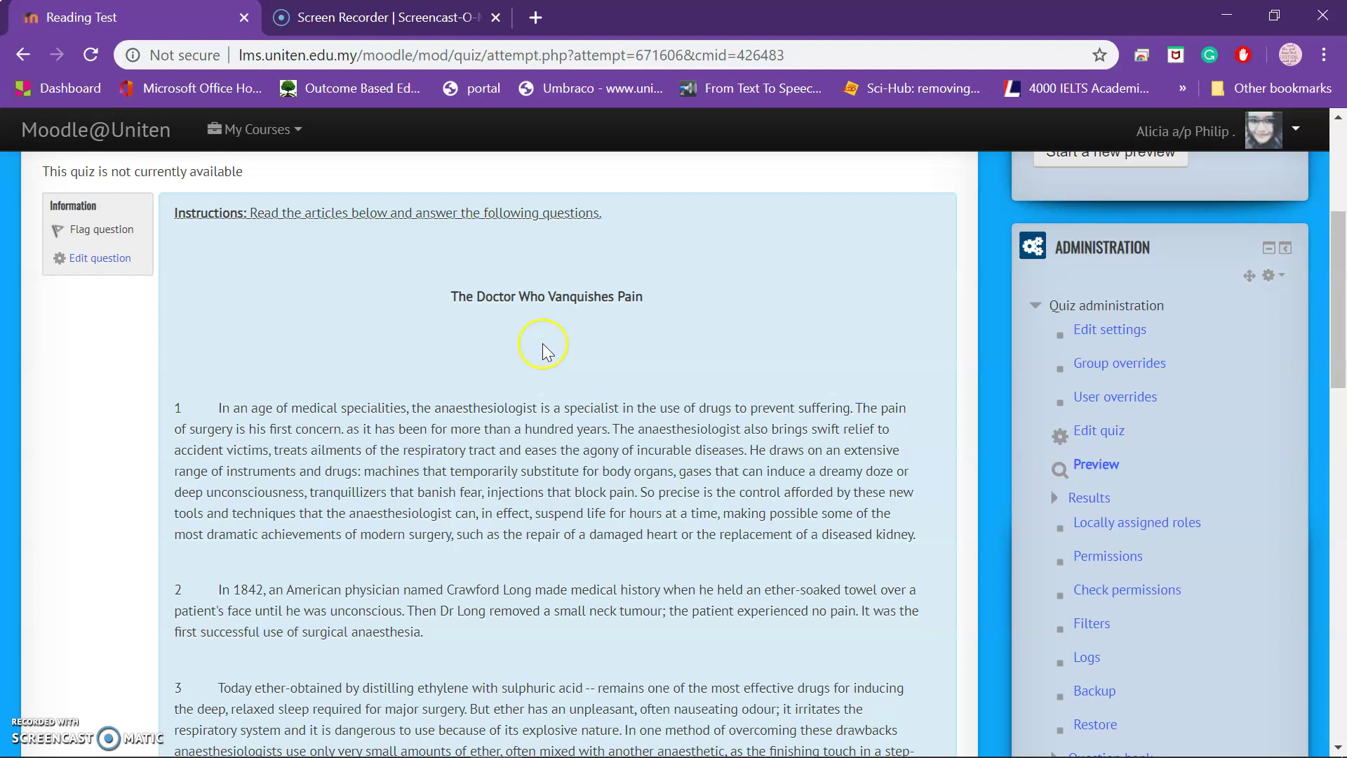
scroll(542, 343, down, 15)
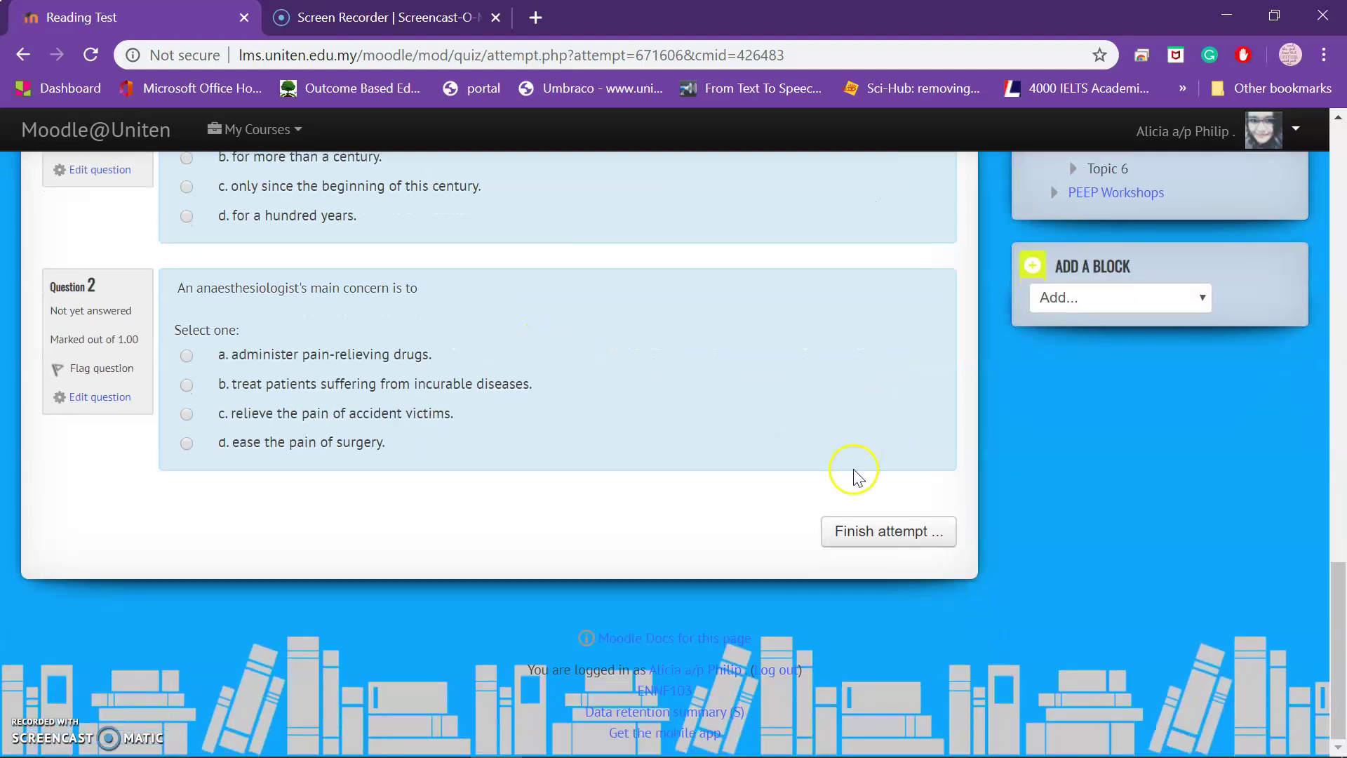
Finish the preview attempt with both questions unanswered, check its summary, and submit it.
click(859, 535)
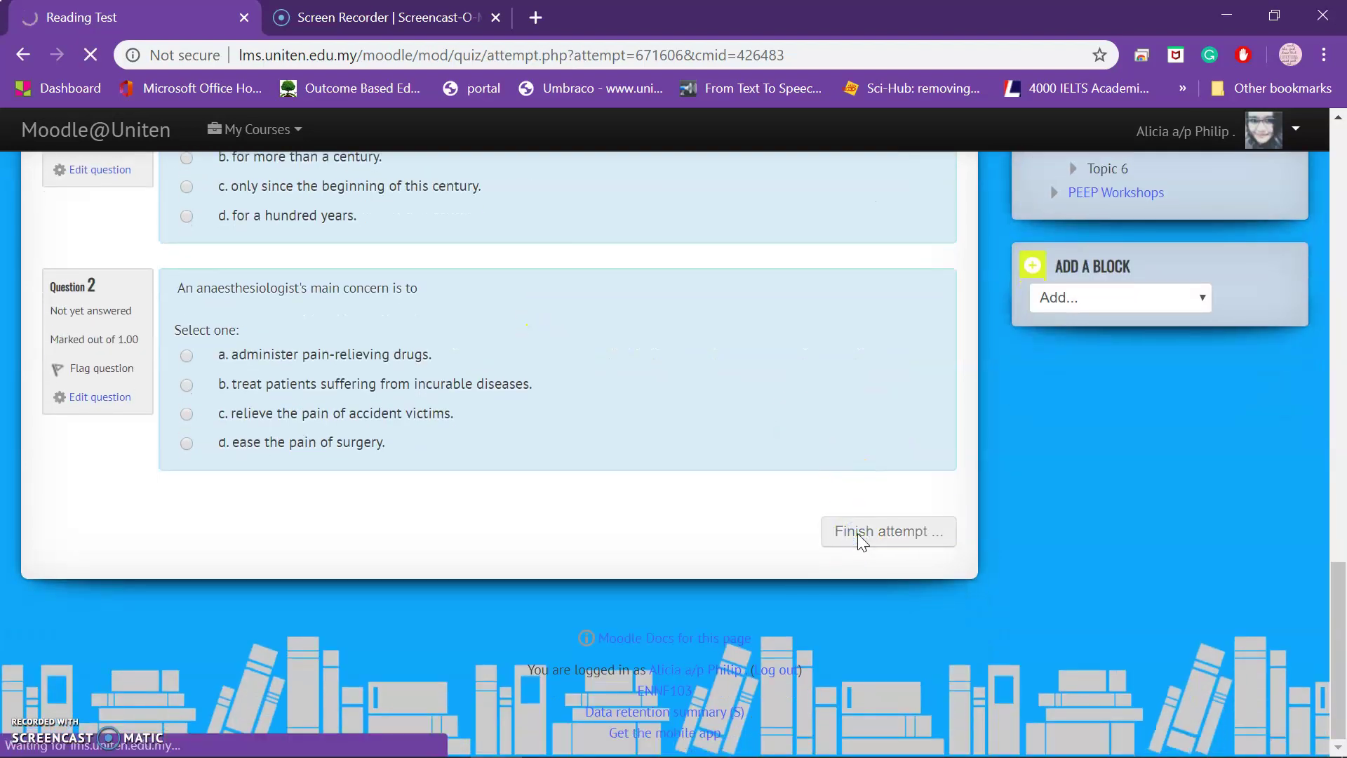
scroll(692, 457, down, 3)
scroll(692, 457, up, 3)
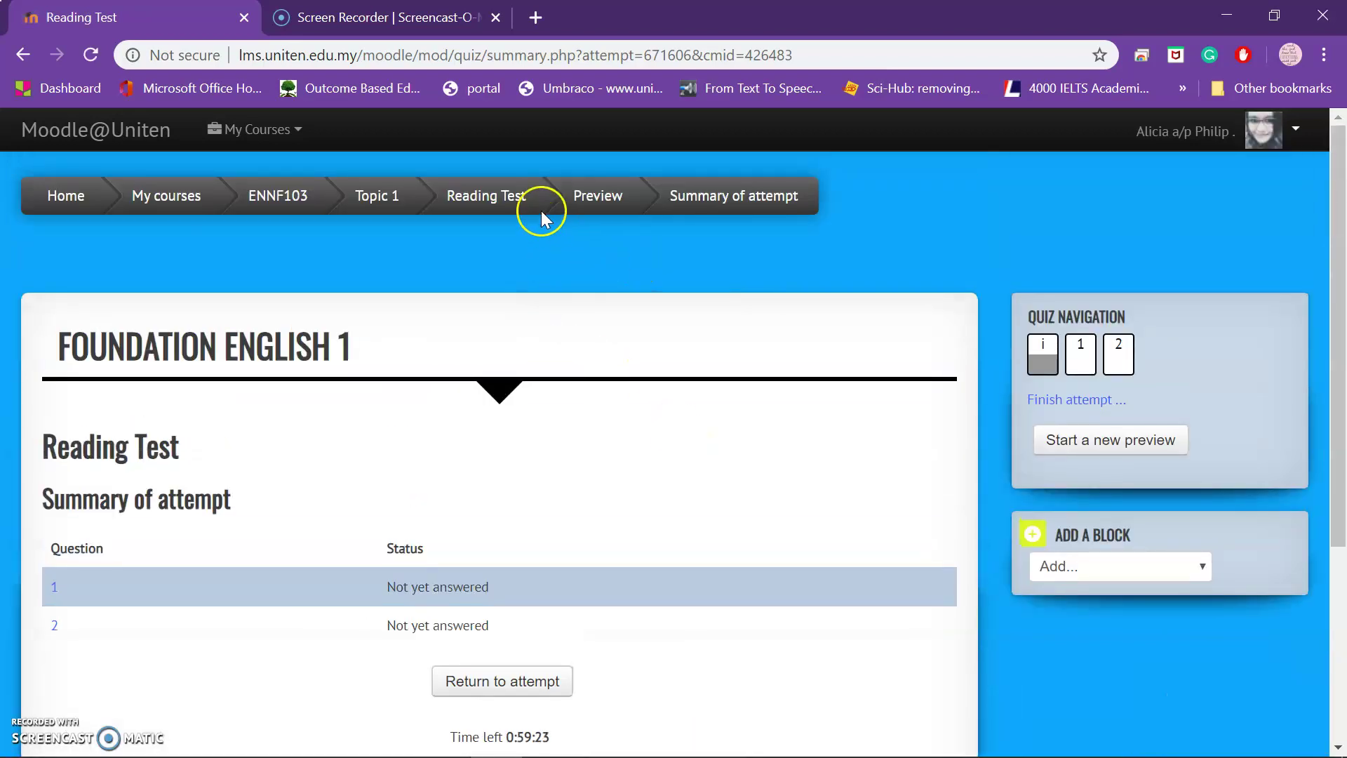
scroll(632, 484, down, 3)
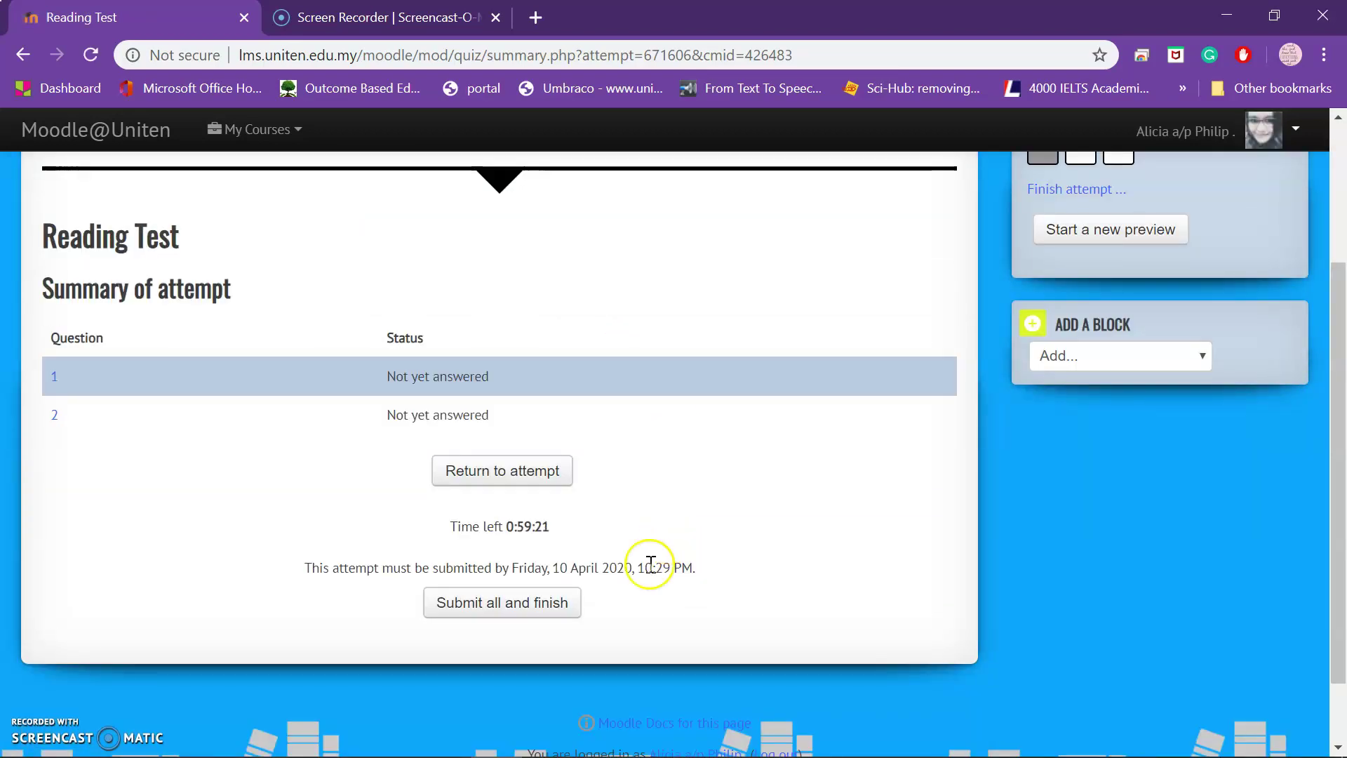
scroll(698, 490, up, 3)
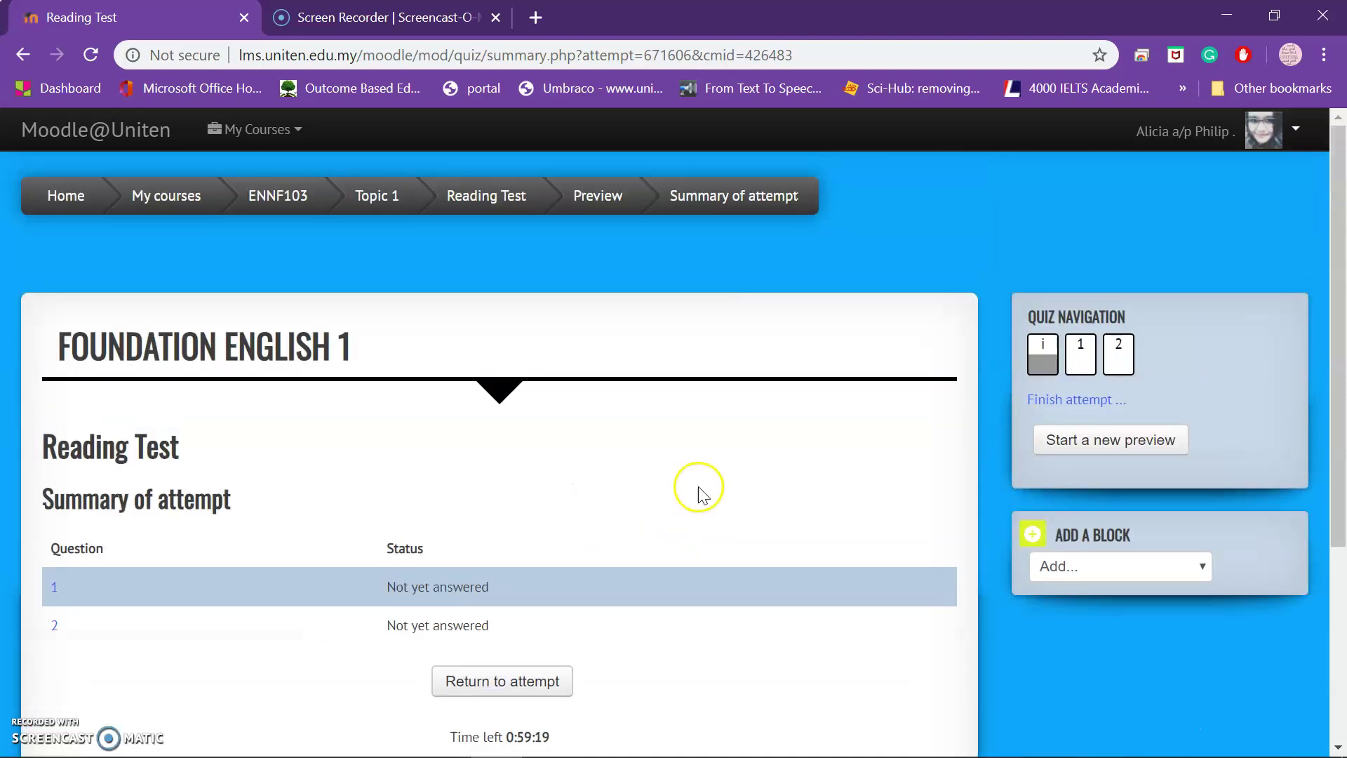
scroll(698, 489, down, 3)
click(517, 602)
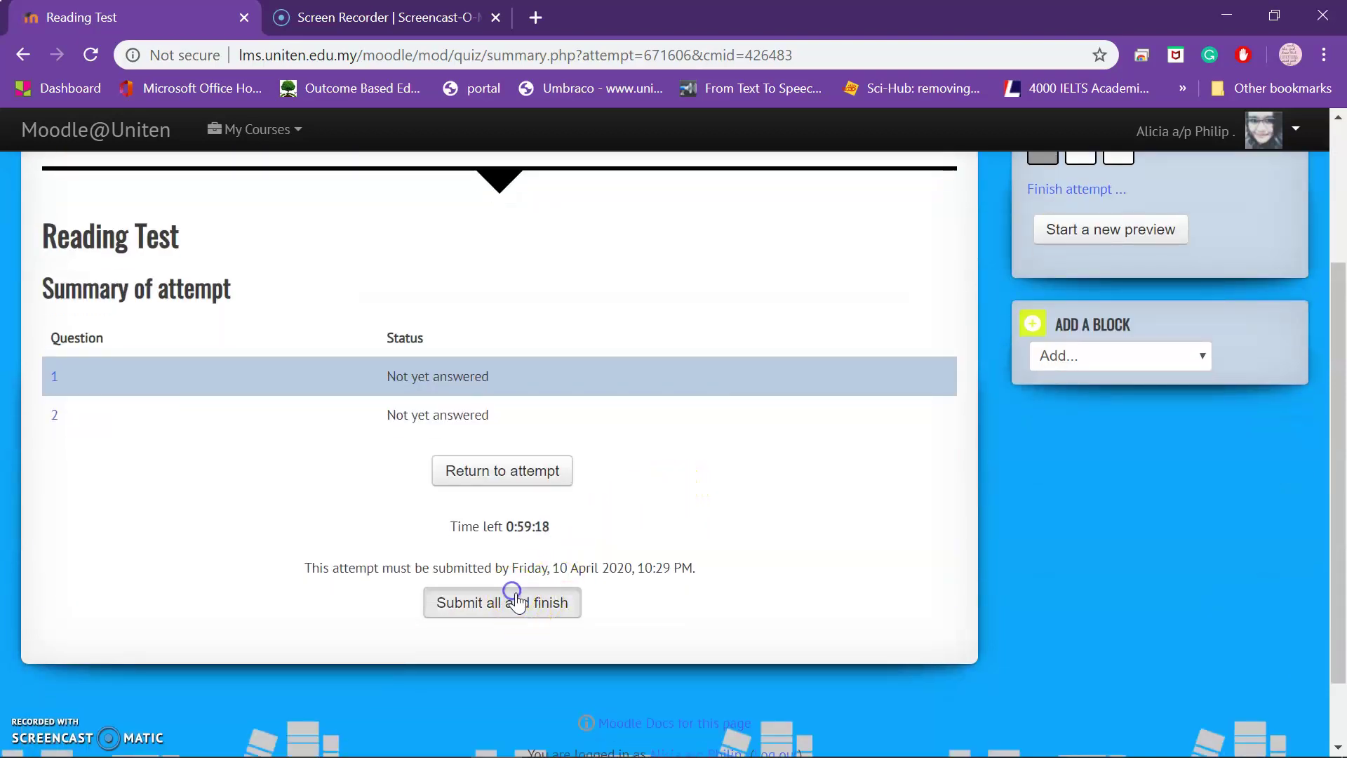
click(667, 547)
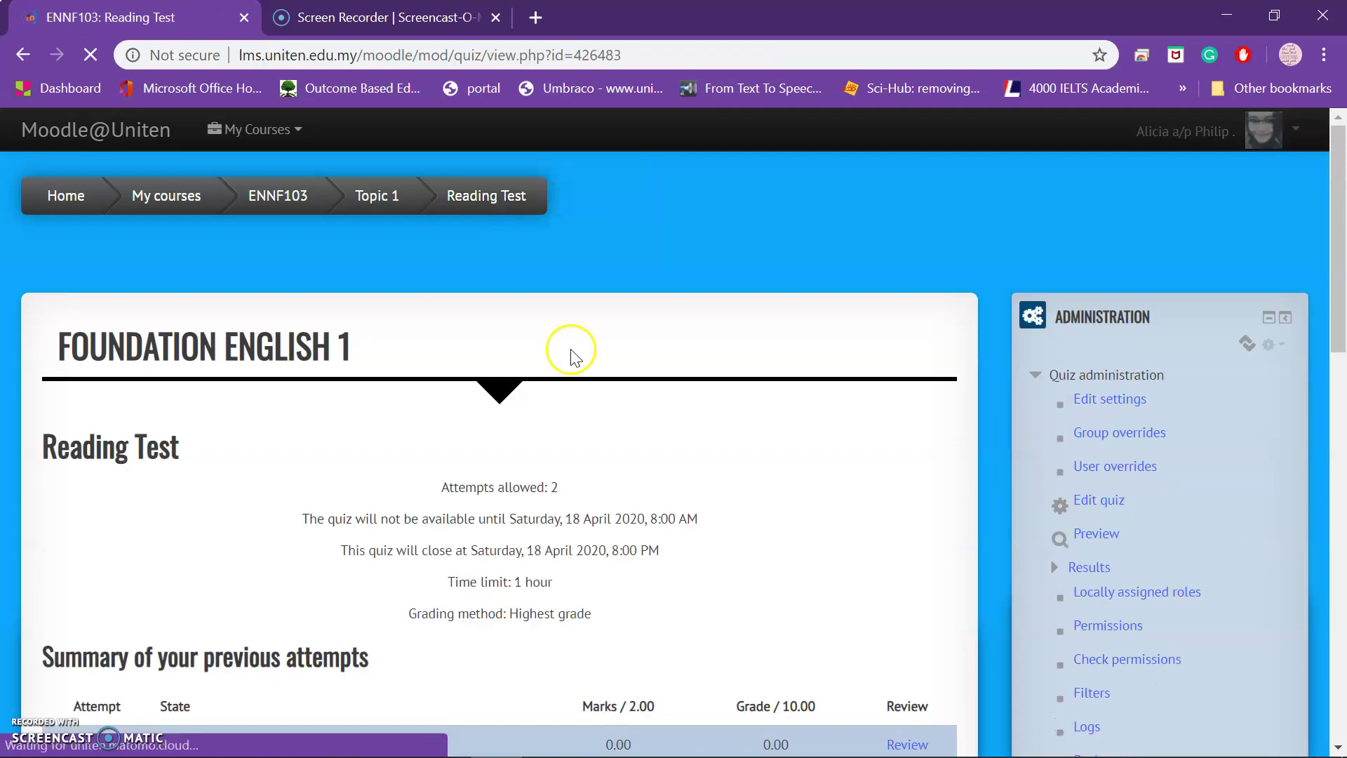
Check the summary of previous attempts and reopen the Reading Test quiz for editing.
scroll(603, 393, down, 3)
scroll(635, 428, down, 3)
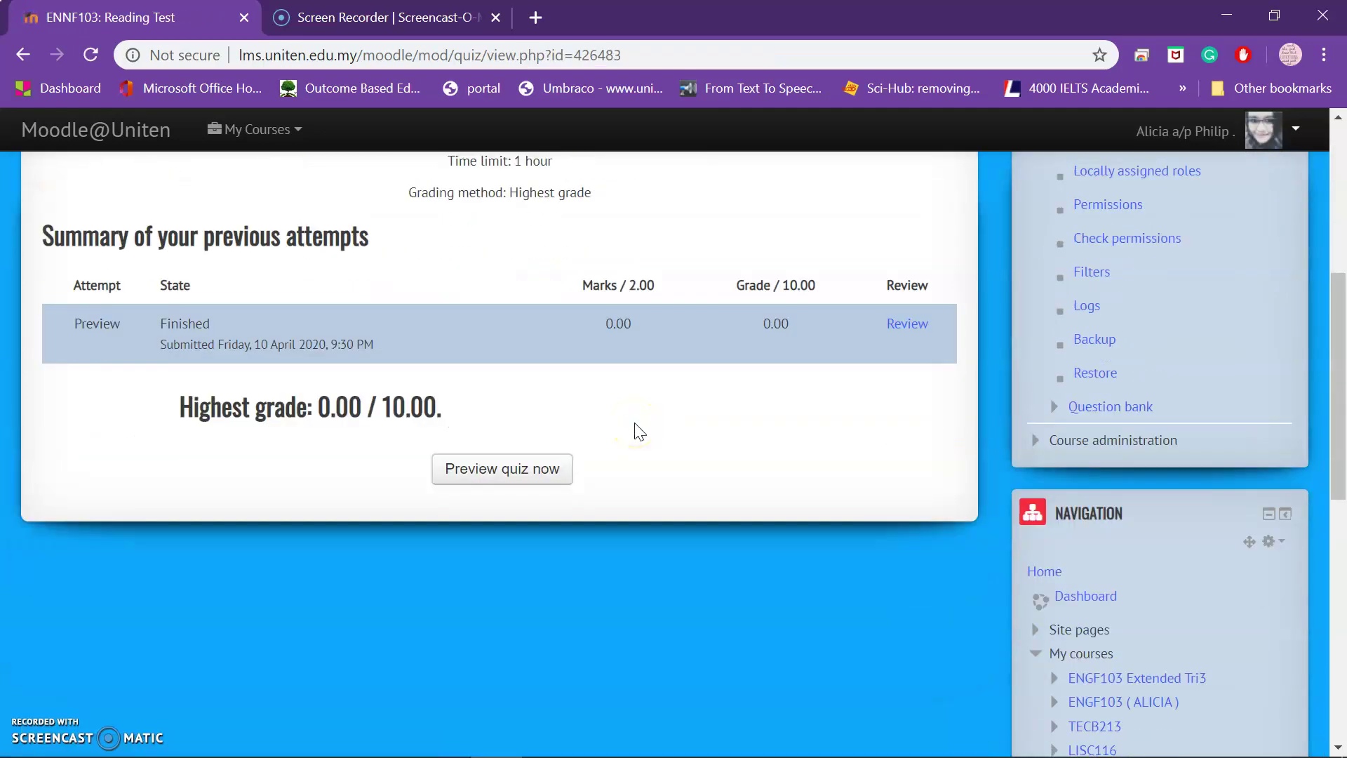
scroll(635, 429, up, 6)
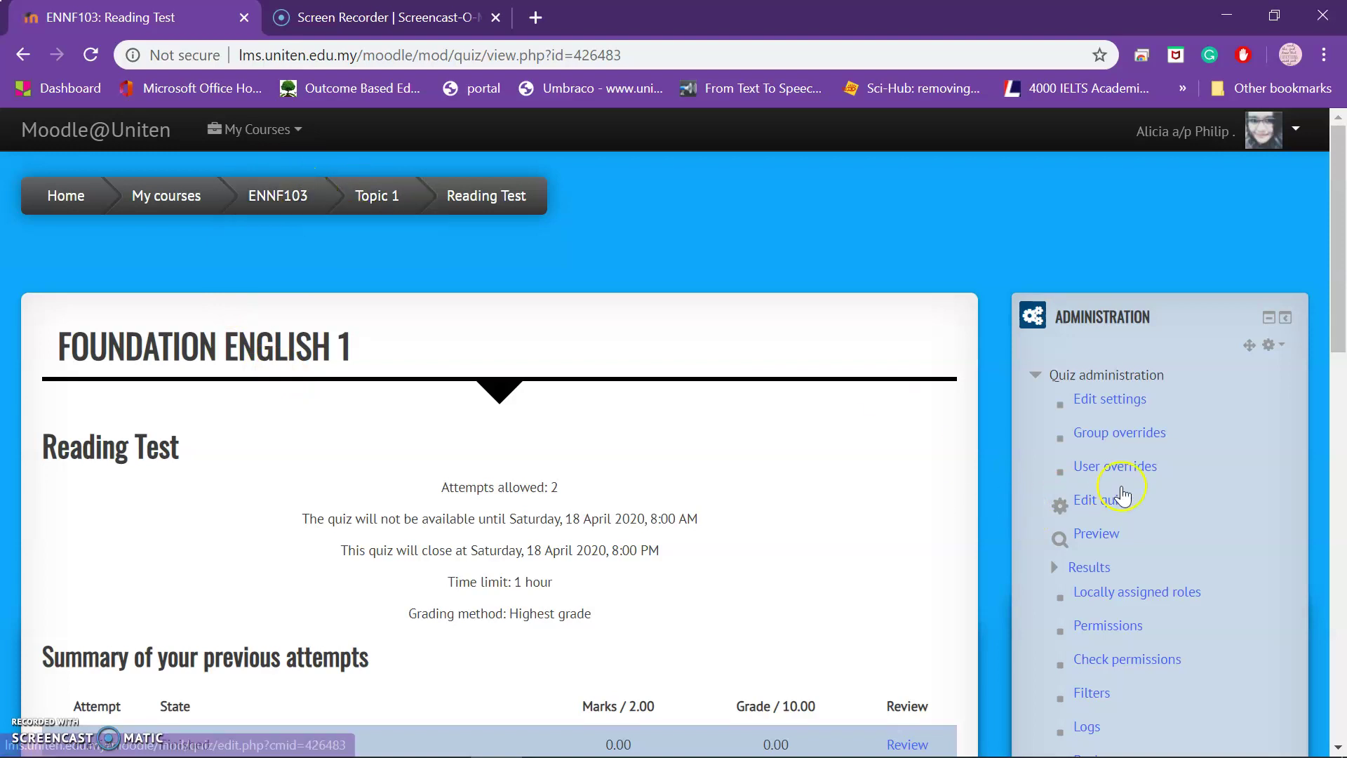
click(1107, 501)
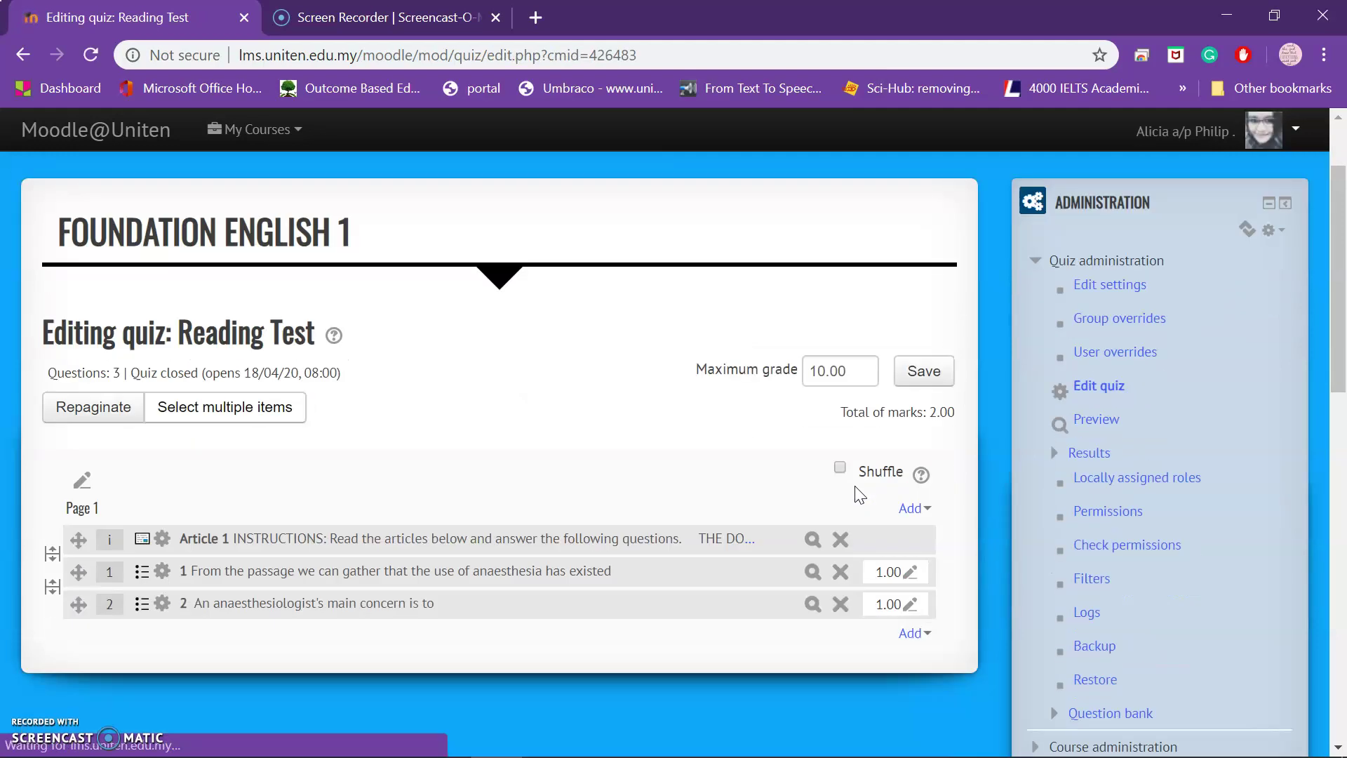
scroll(857, 494, down, 4)
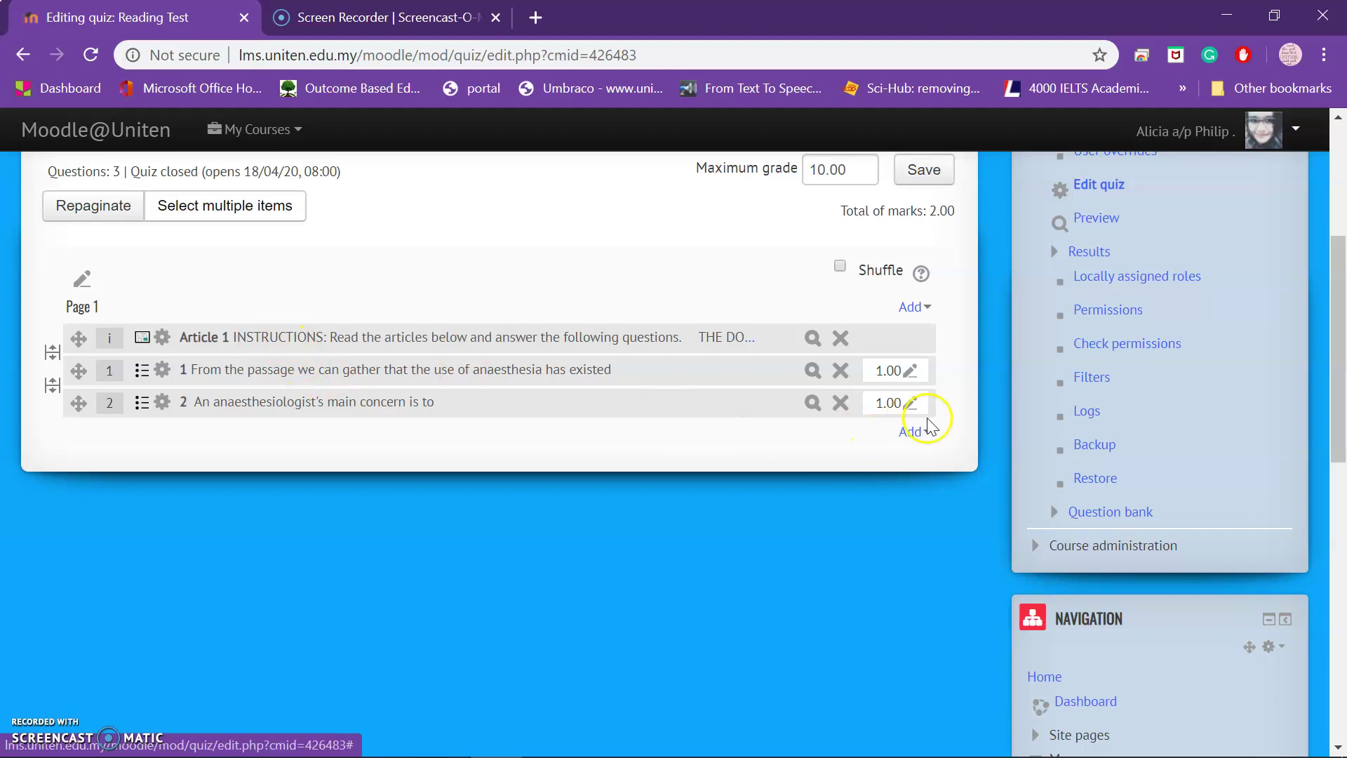
Add a new Description item after question 2 of the quiz and name it "Article 2".
click(908, 431)
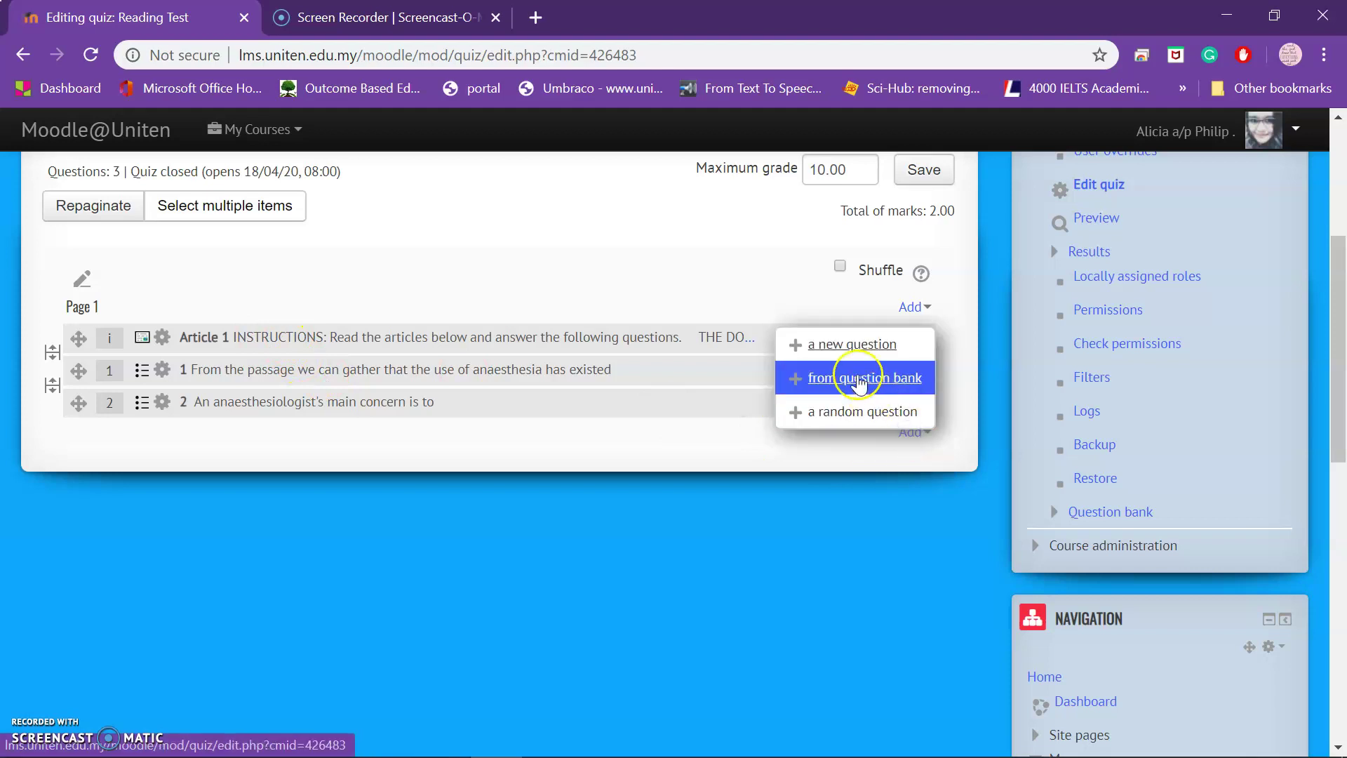
click(854, 346)
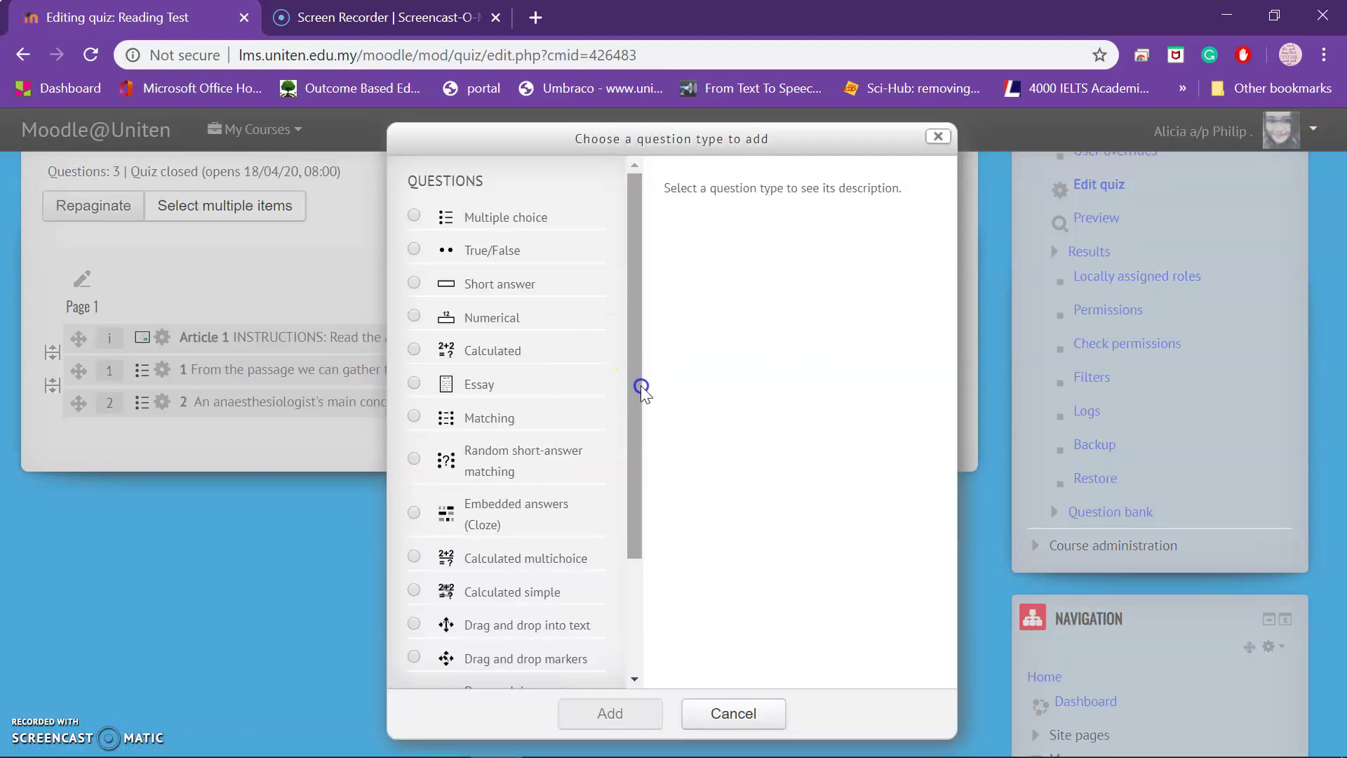
drag(637, 388, 669, 567)
click(484, 669)
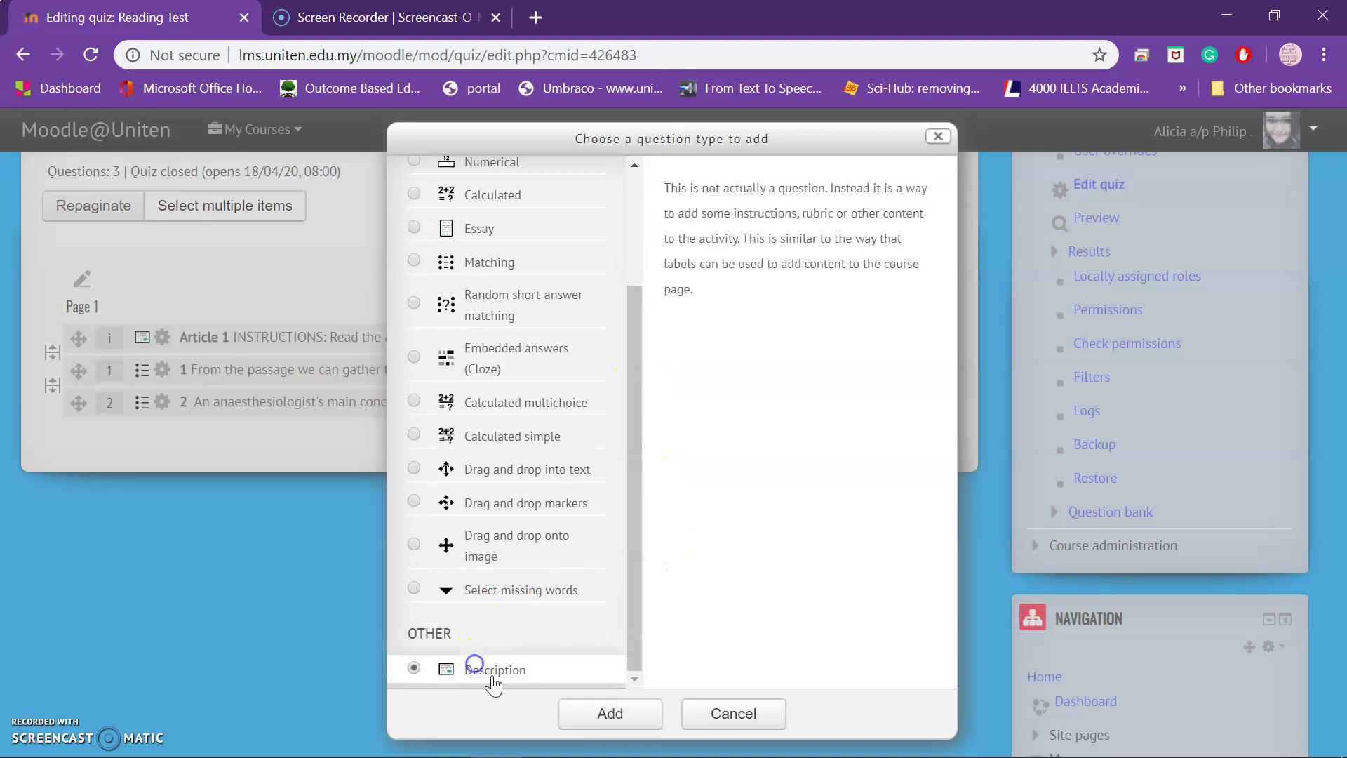
click(618, 714)
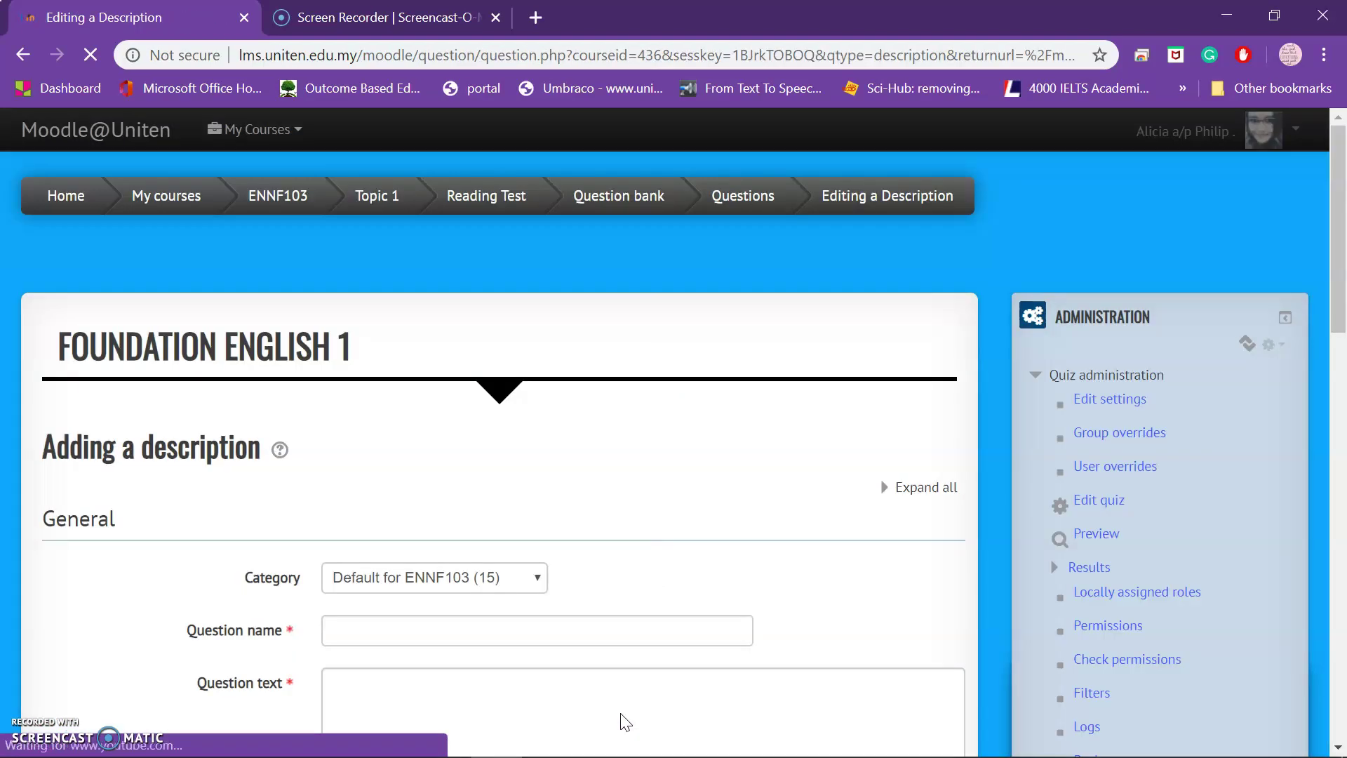
click(548, 622)
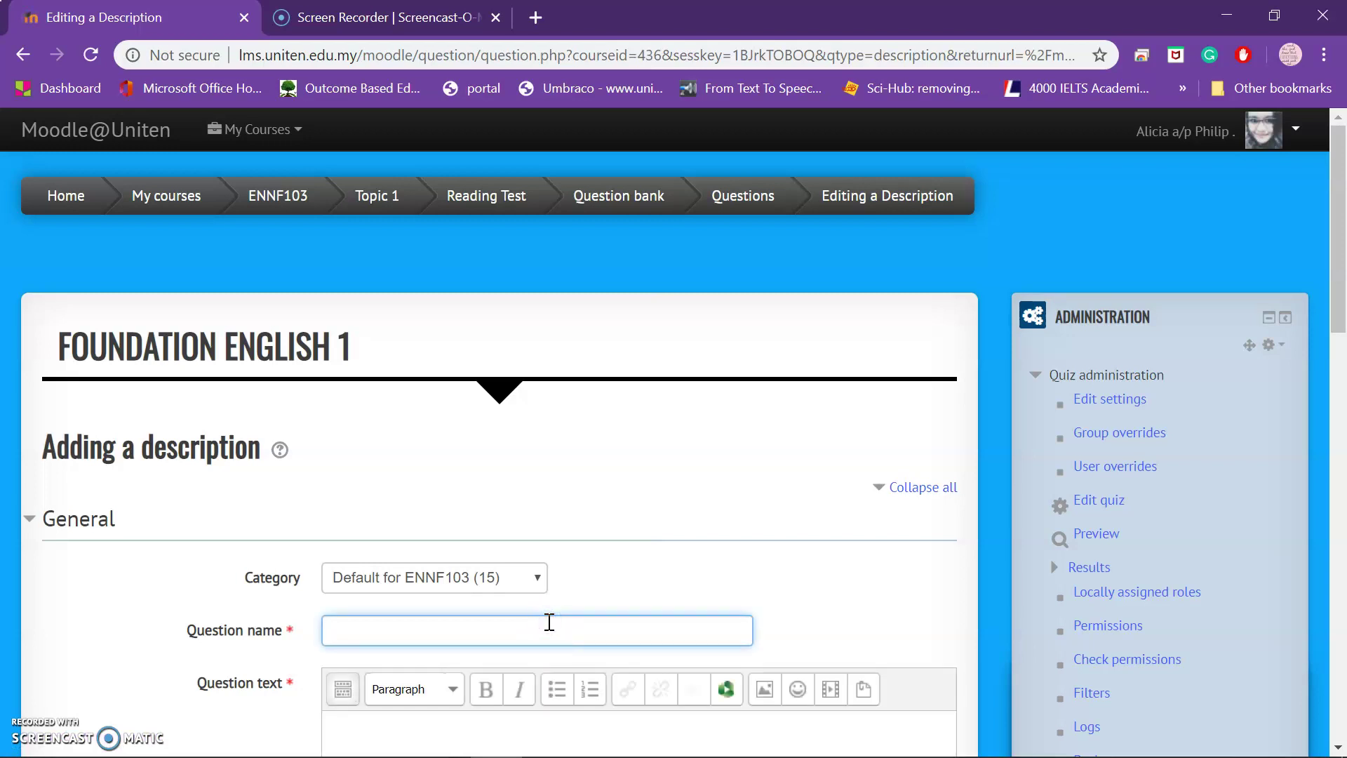
text(Article 2)
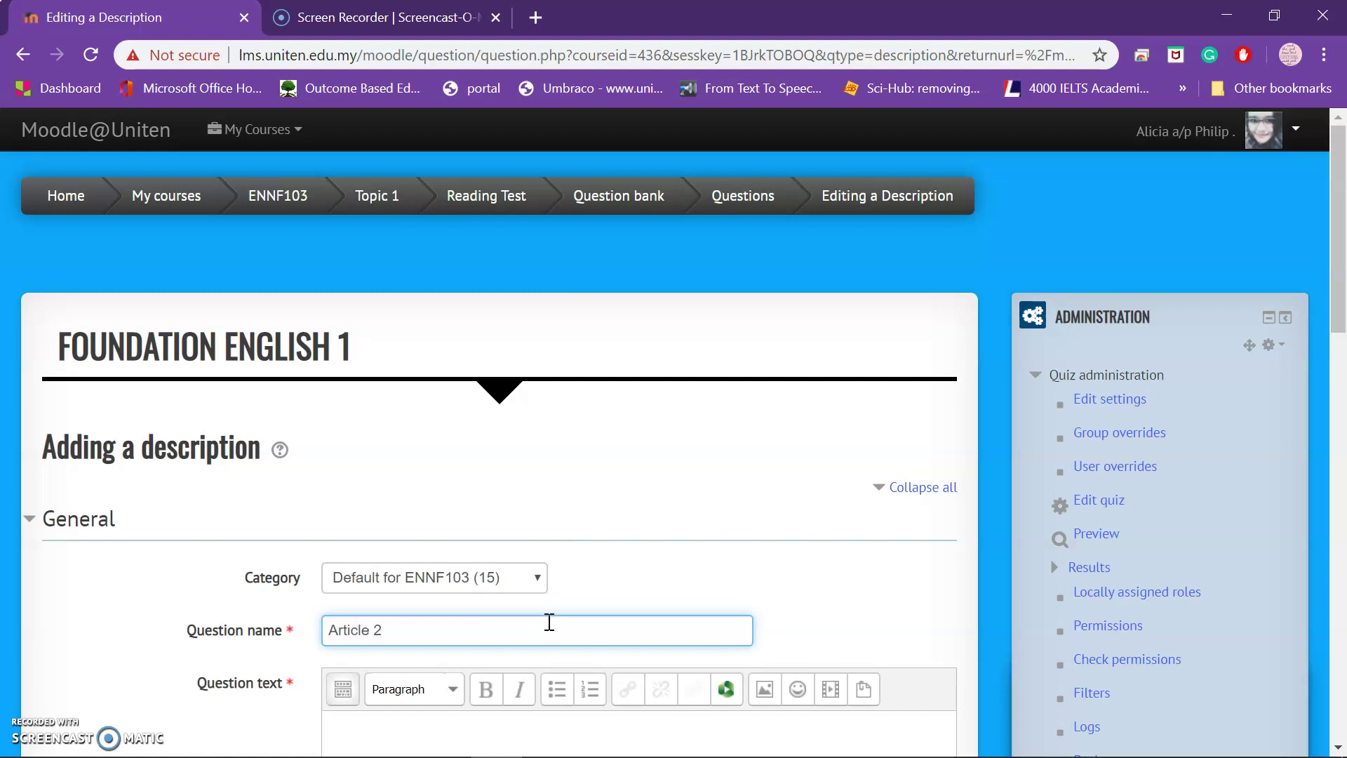
Copy the full Article 2 text, "A Bad Time To Be a Crocodile", from the Word exam document into the description's question text.
scroll(548, 617, down, 5)
click(545, 509)
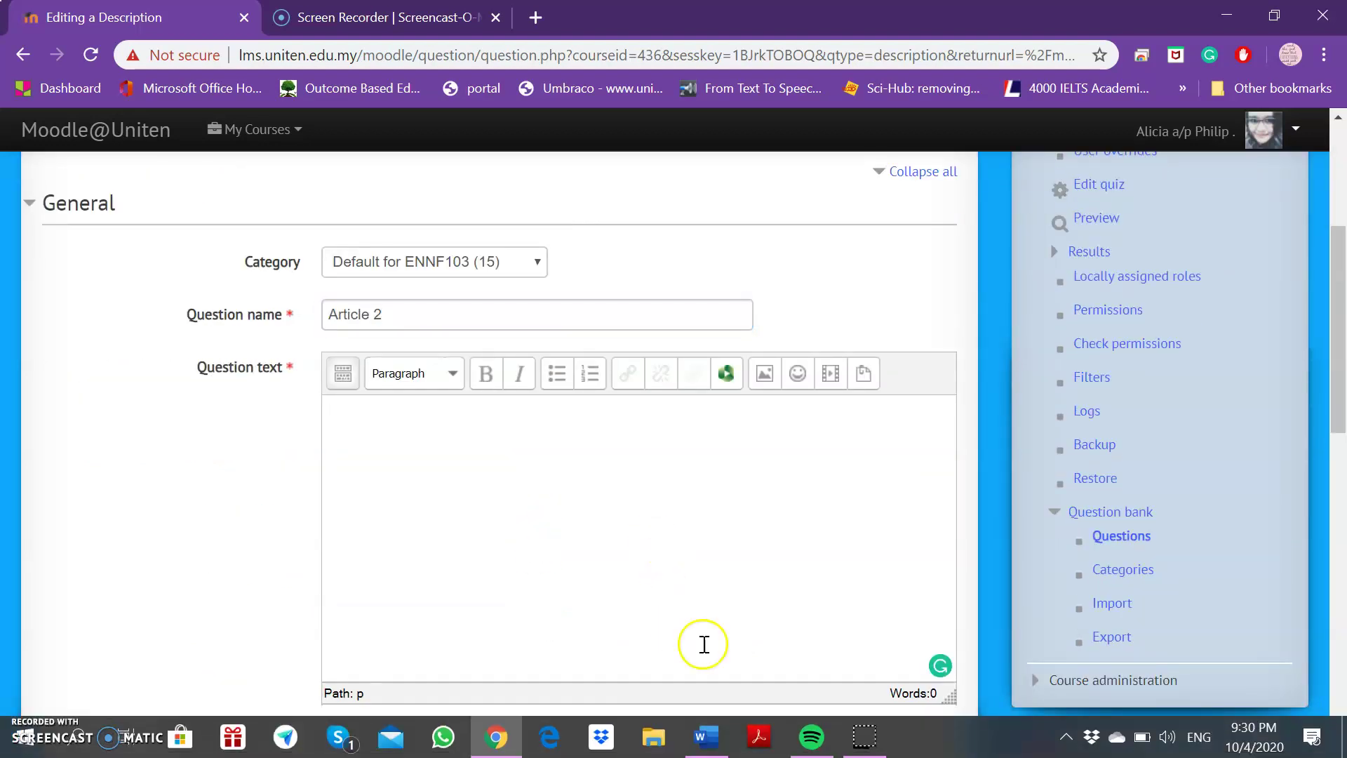
click(706, 737)
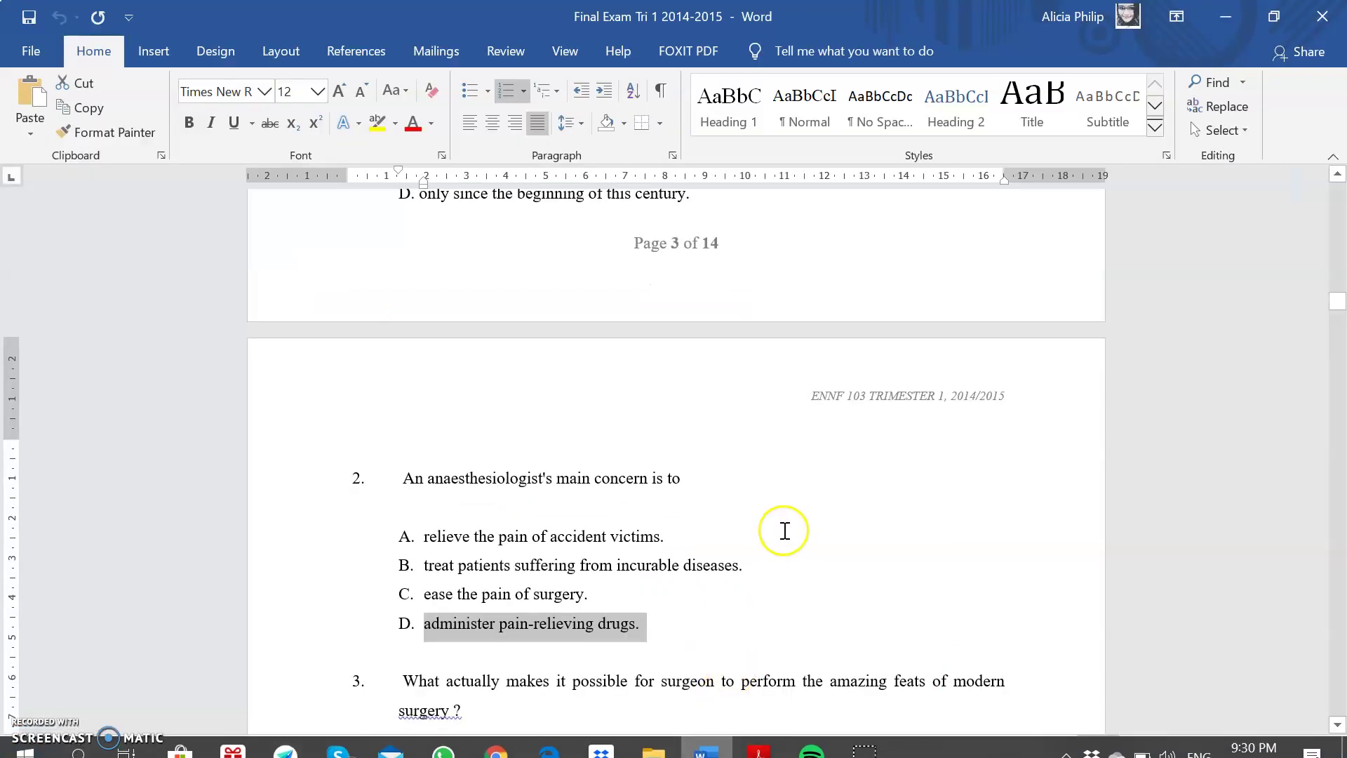
scroll(785, 530, down, 20)
scroll(794, 507, down, 20)
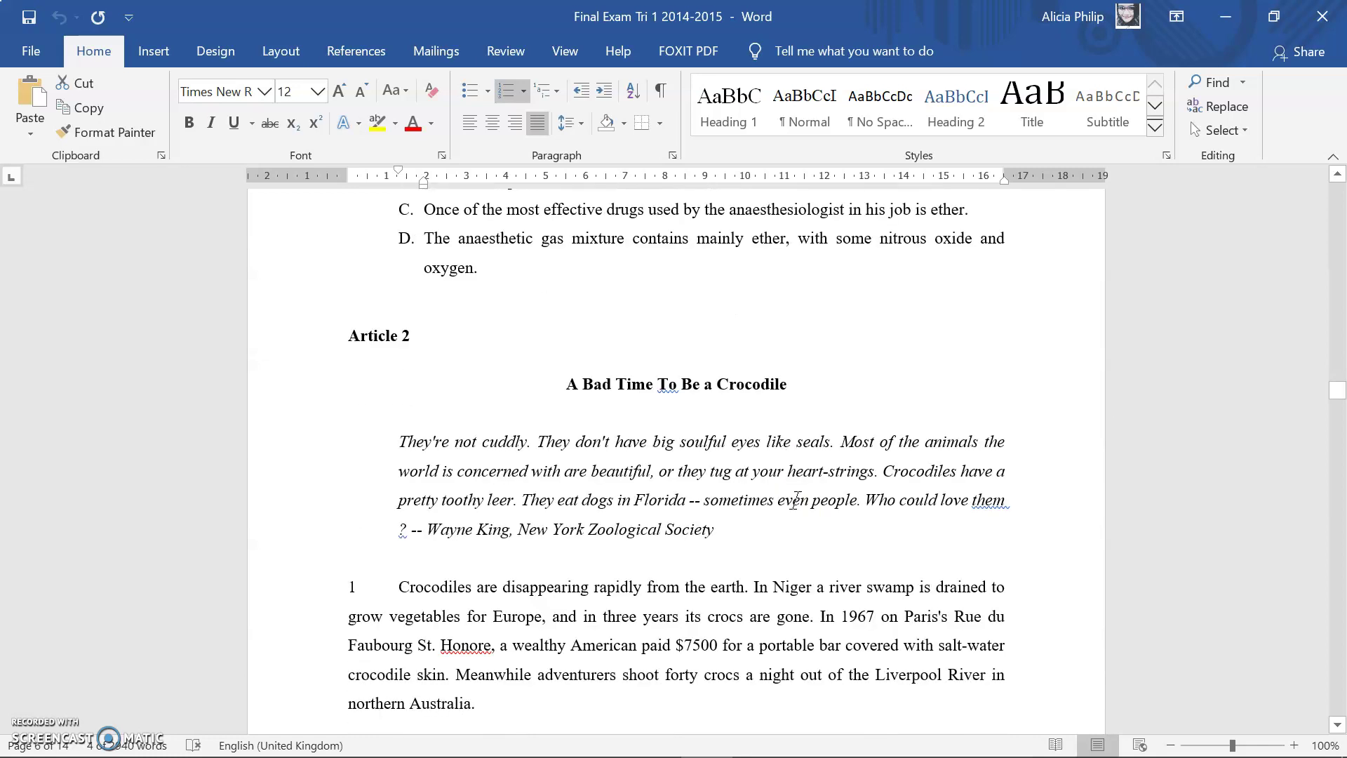
scroll(795, 499, down, 3)
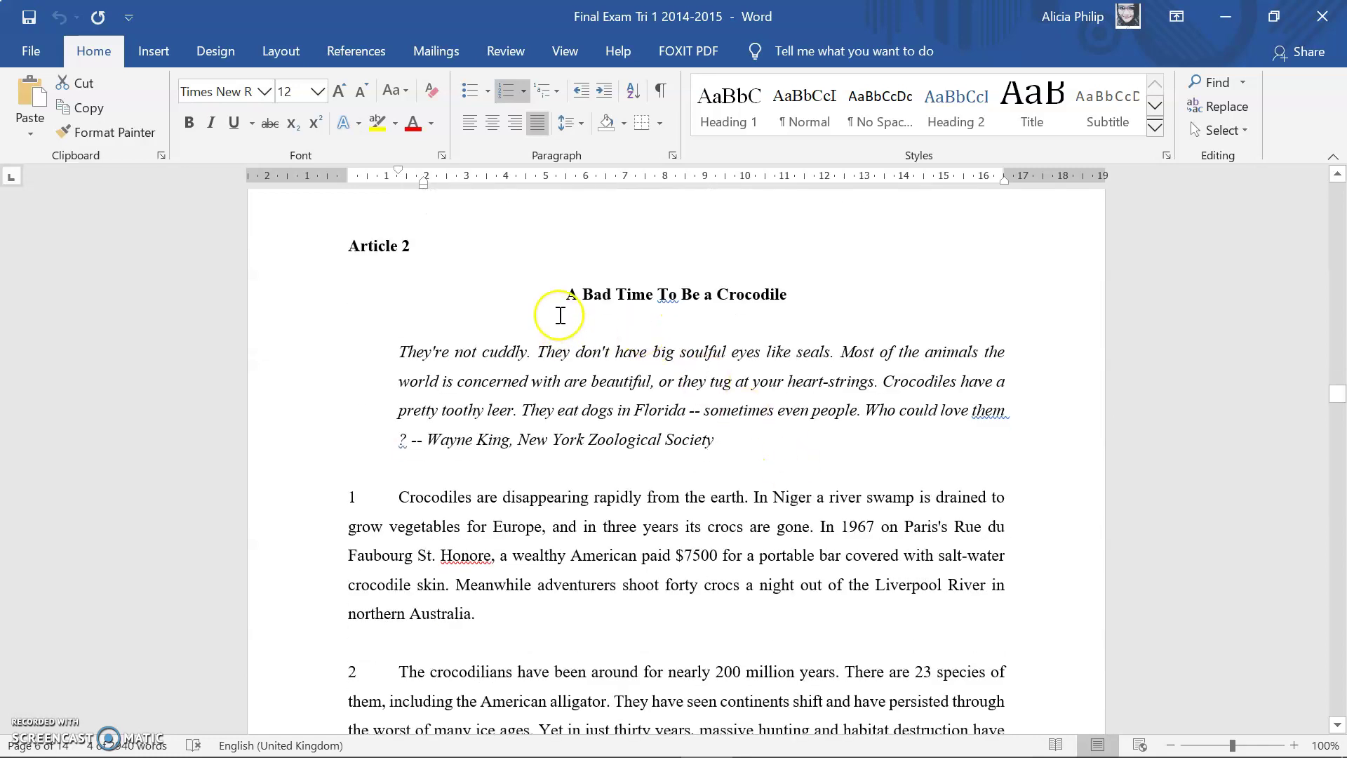
drag(568, 296, 995, 365)
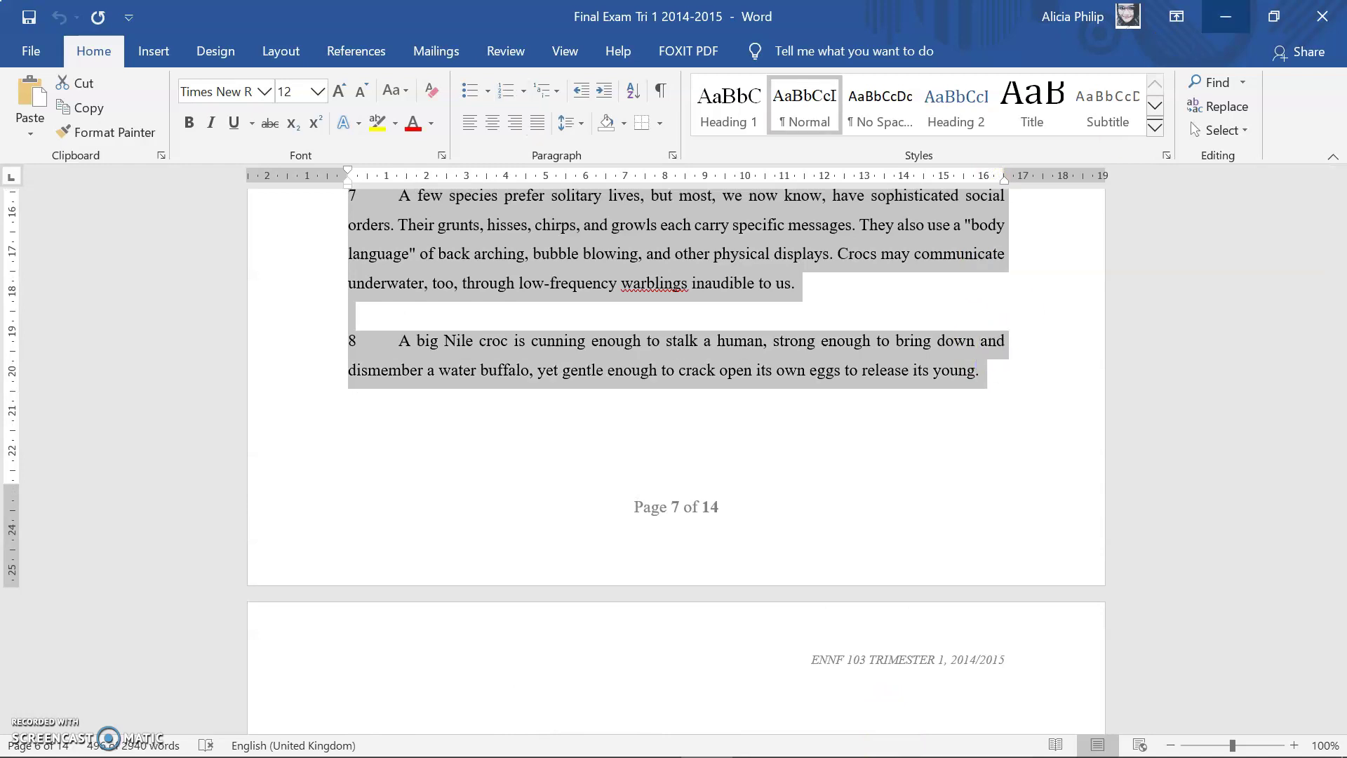
click(1226, 16)
click(663, 428)
key(ctrl+v)
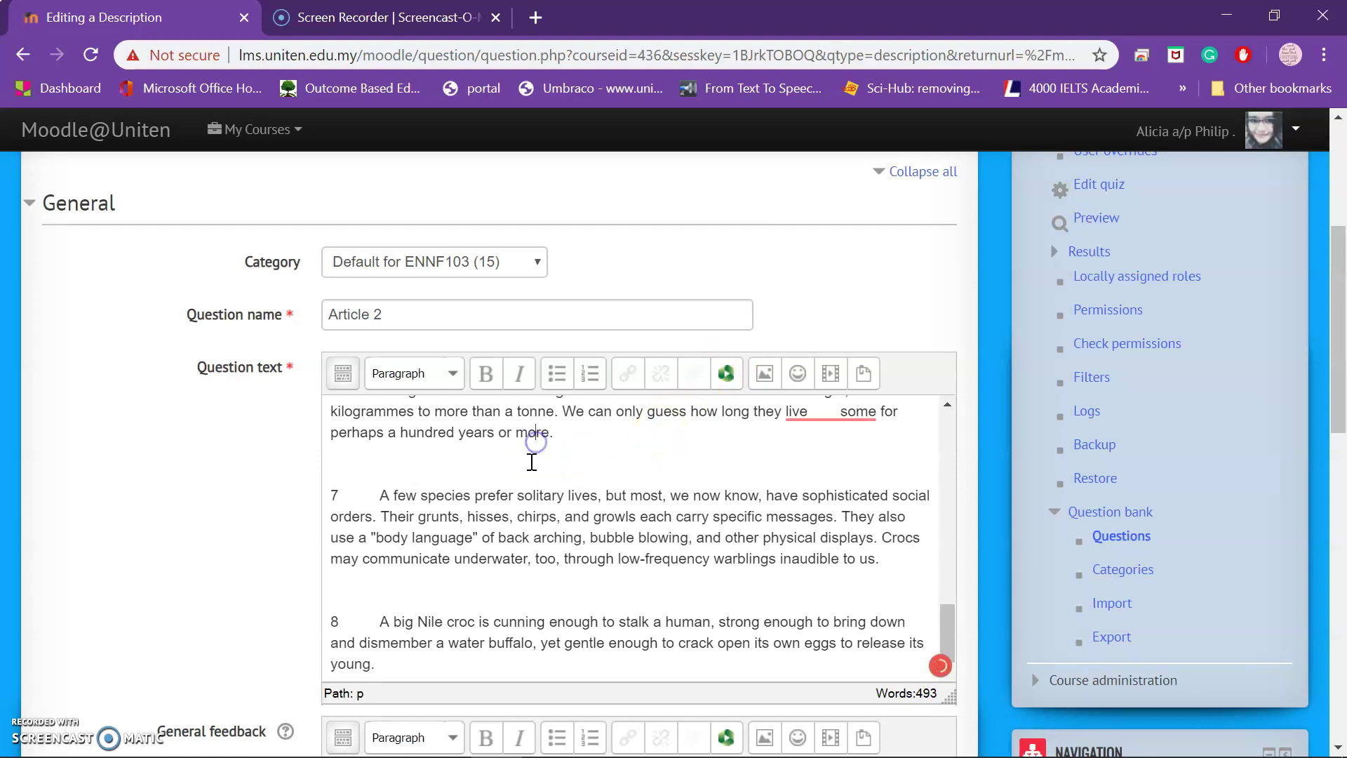
Remove the blank lines between paragraphs 3 to 7 of the pasted article and save the description.
key(BackSpace)
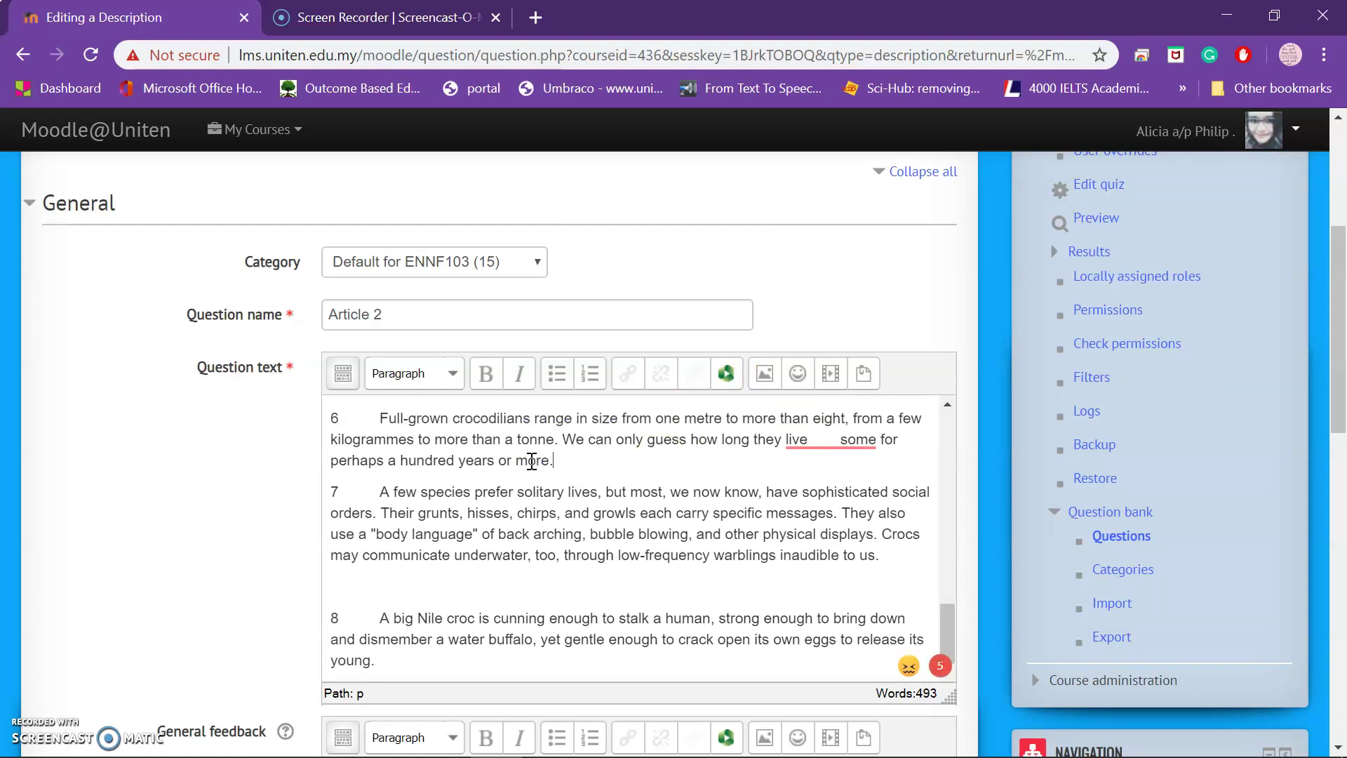
text(.)
key(BackSpace)
scroll(526, 521, up, 2)
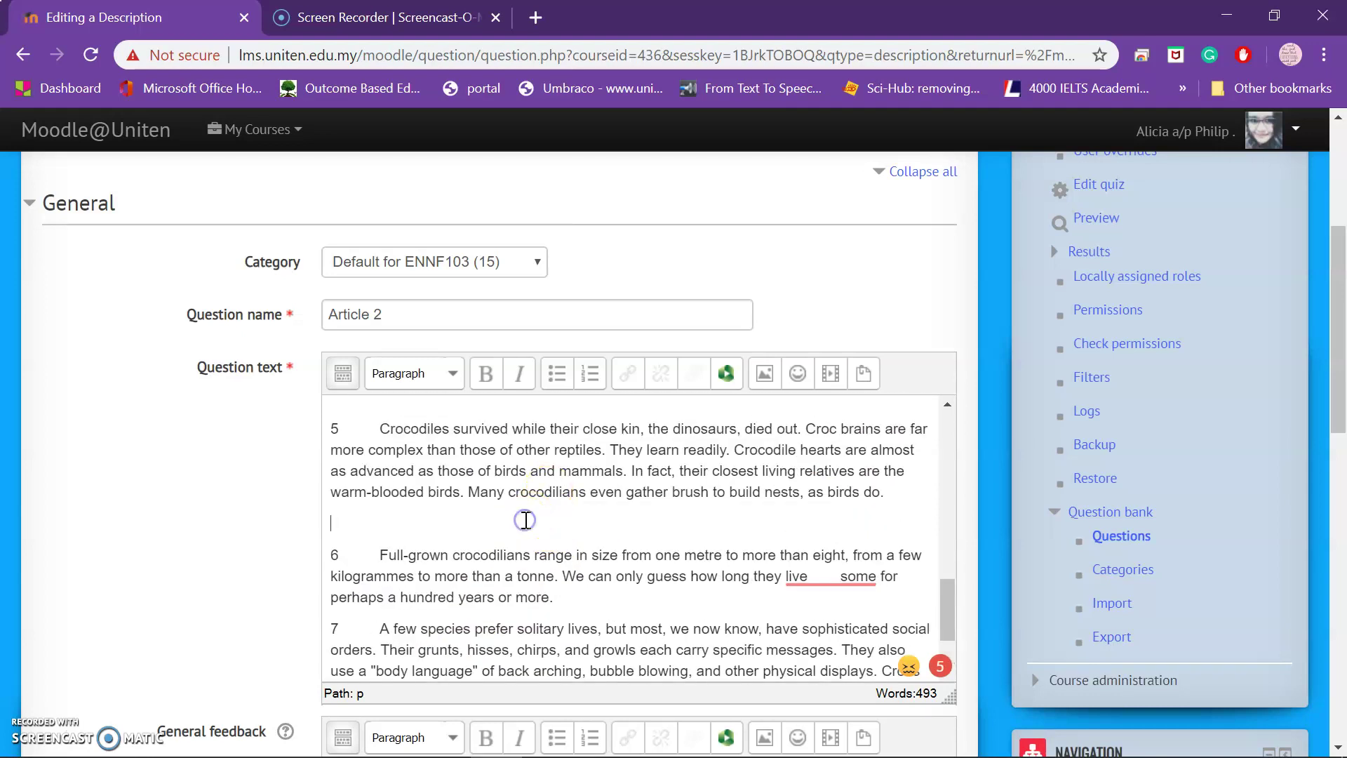
key(BackSpace)
scroll(527, 520, up, 3)
click(495, 571)
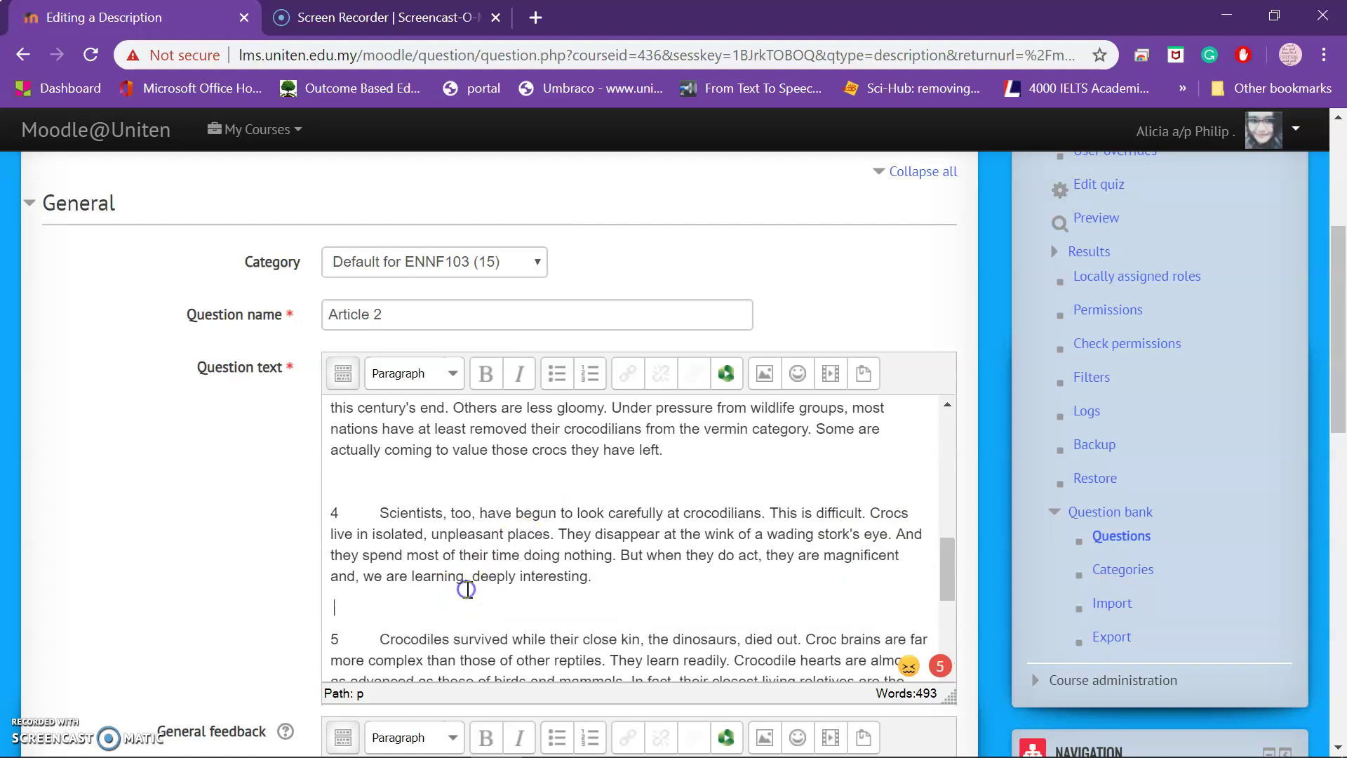
key(BackSpace)
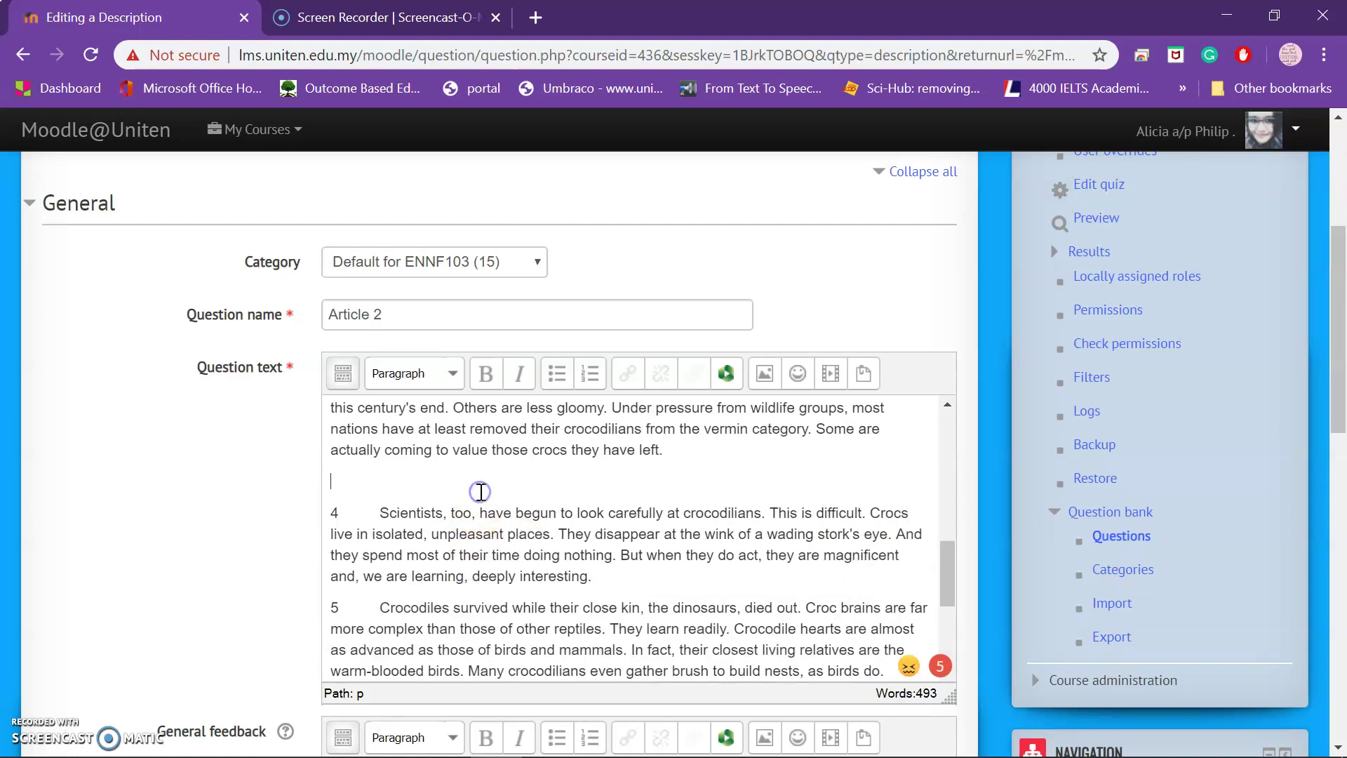
key(BackSpace)
scroll(502, 482, down, 8)
scroll(516, 484, down, 6)
click(430, 465)
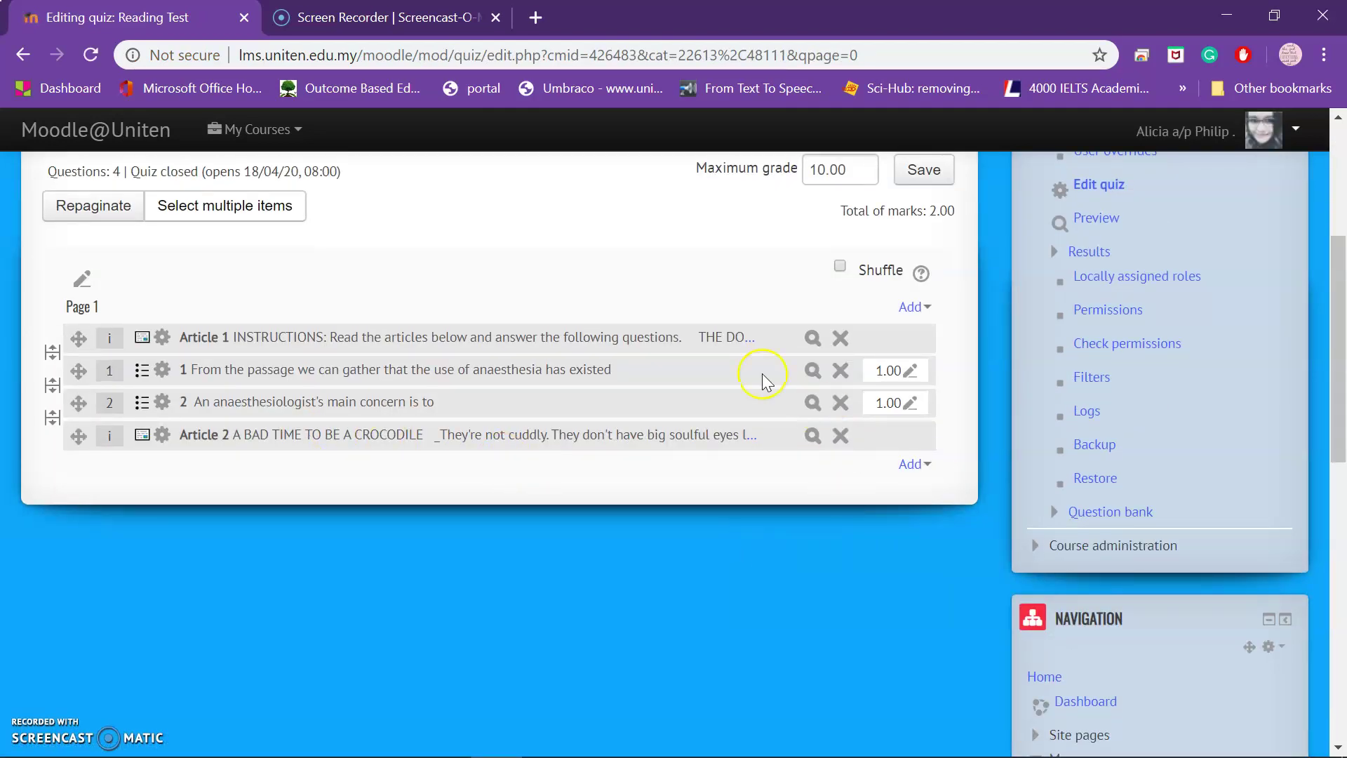
Add a new multiple choice question after Article 2 in the quiz and name it "11".
click(910, 464)
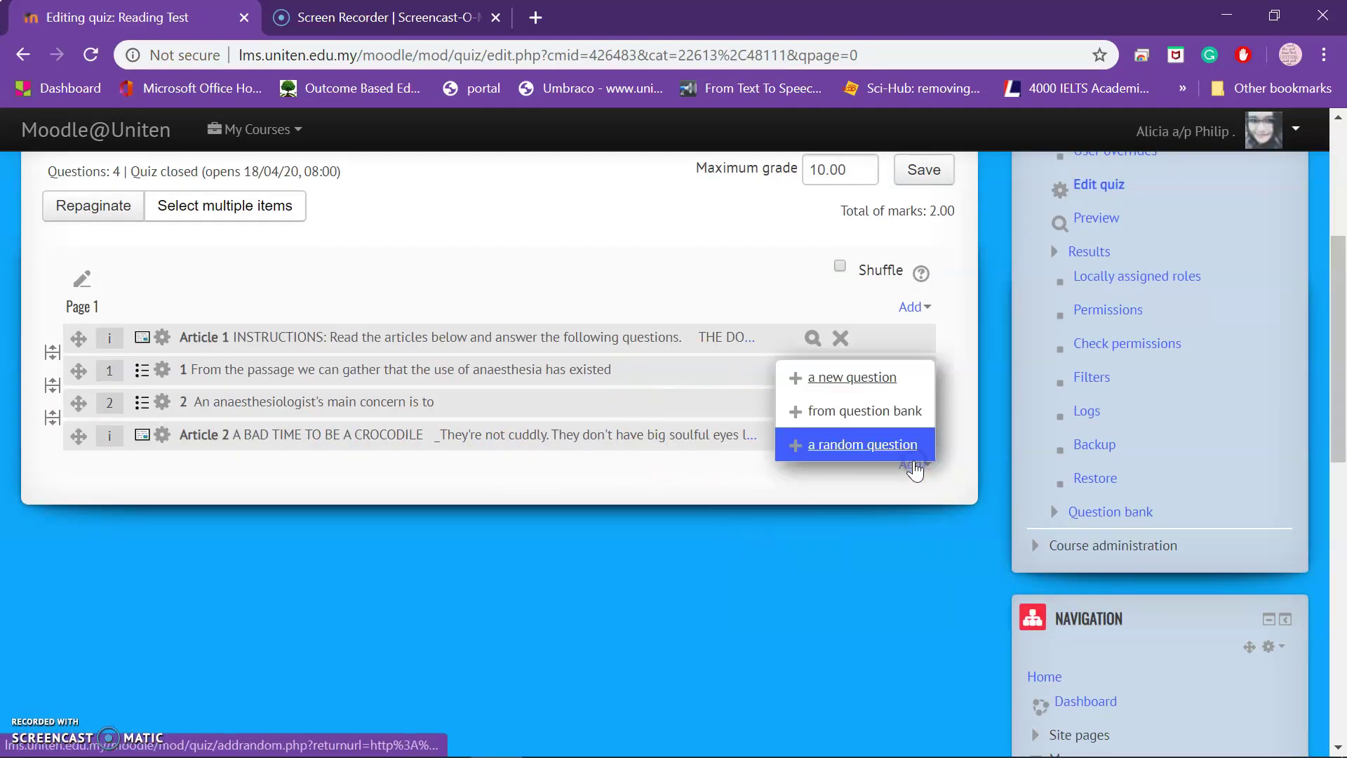
click(863, 392)
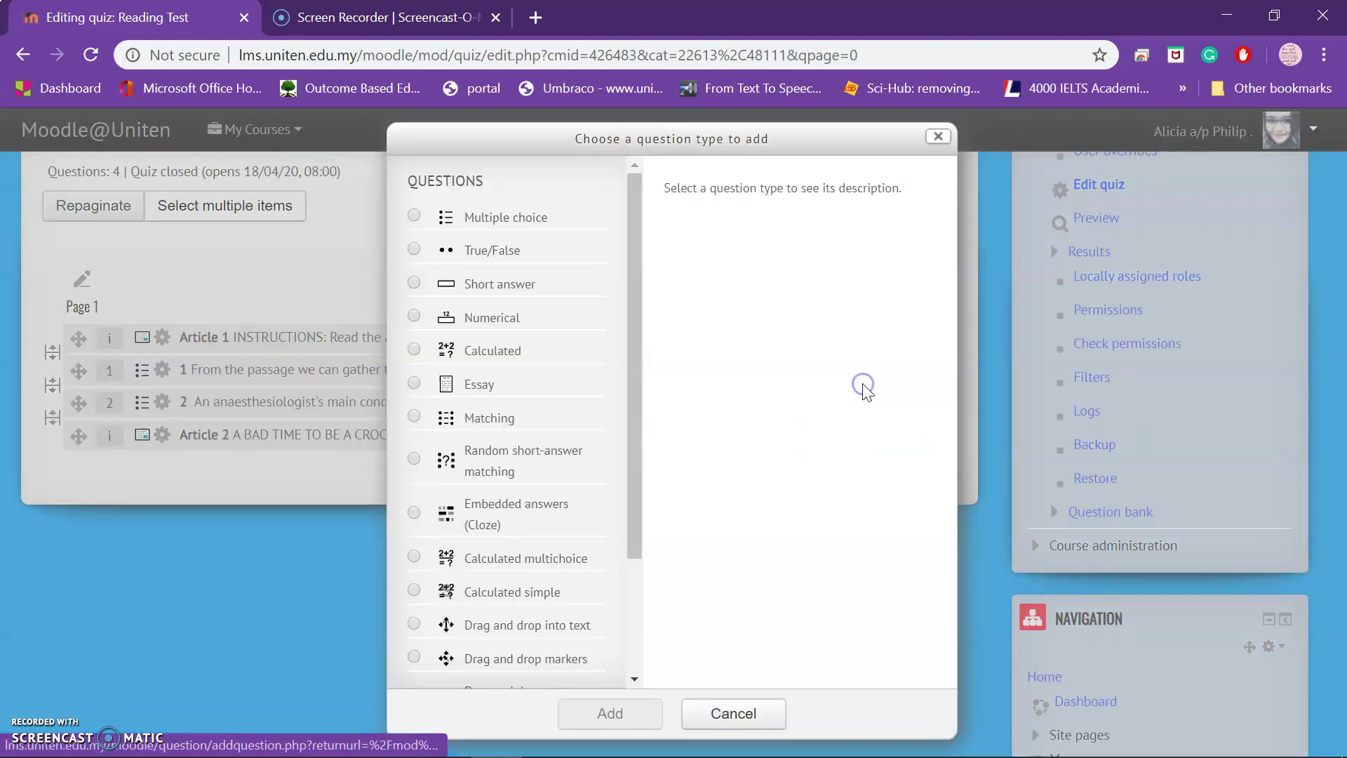
click(525, 226)
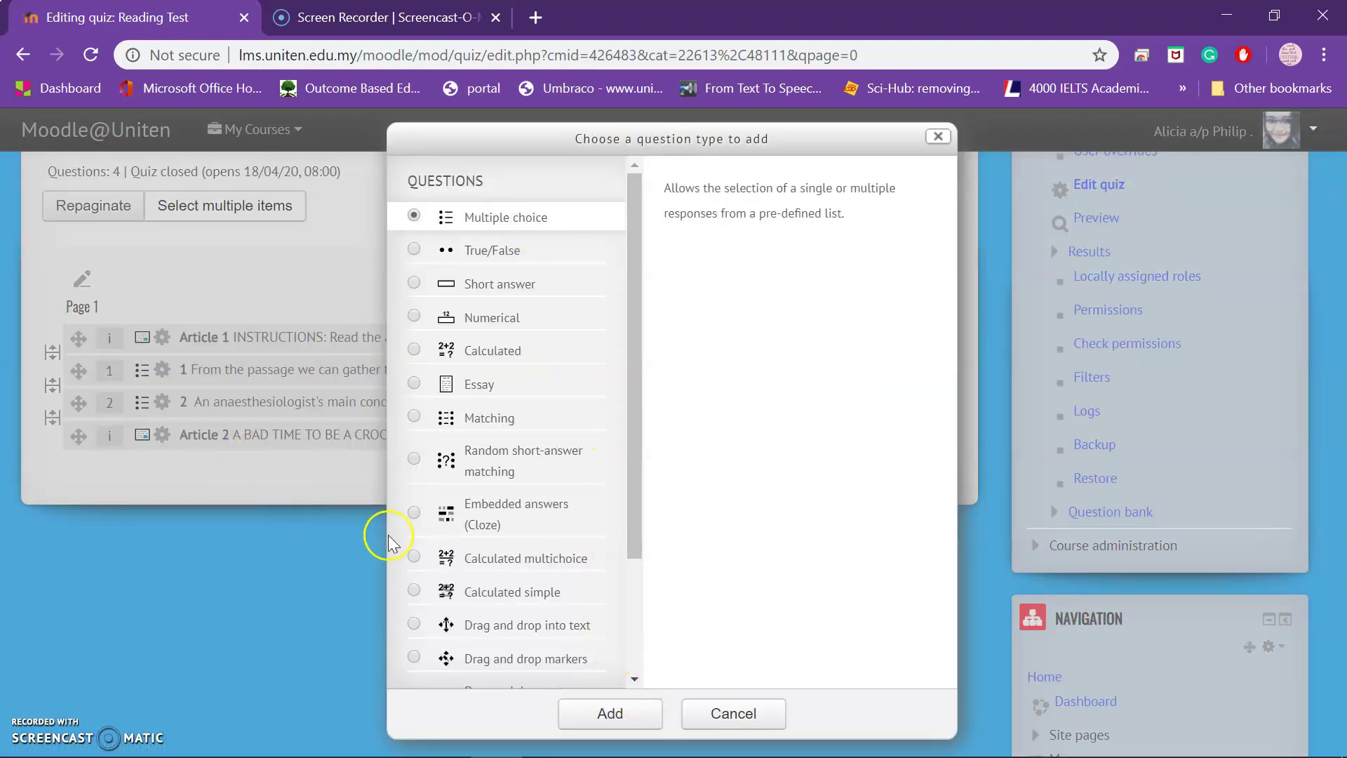
click(607, 723)
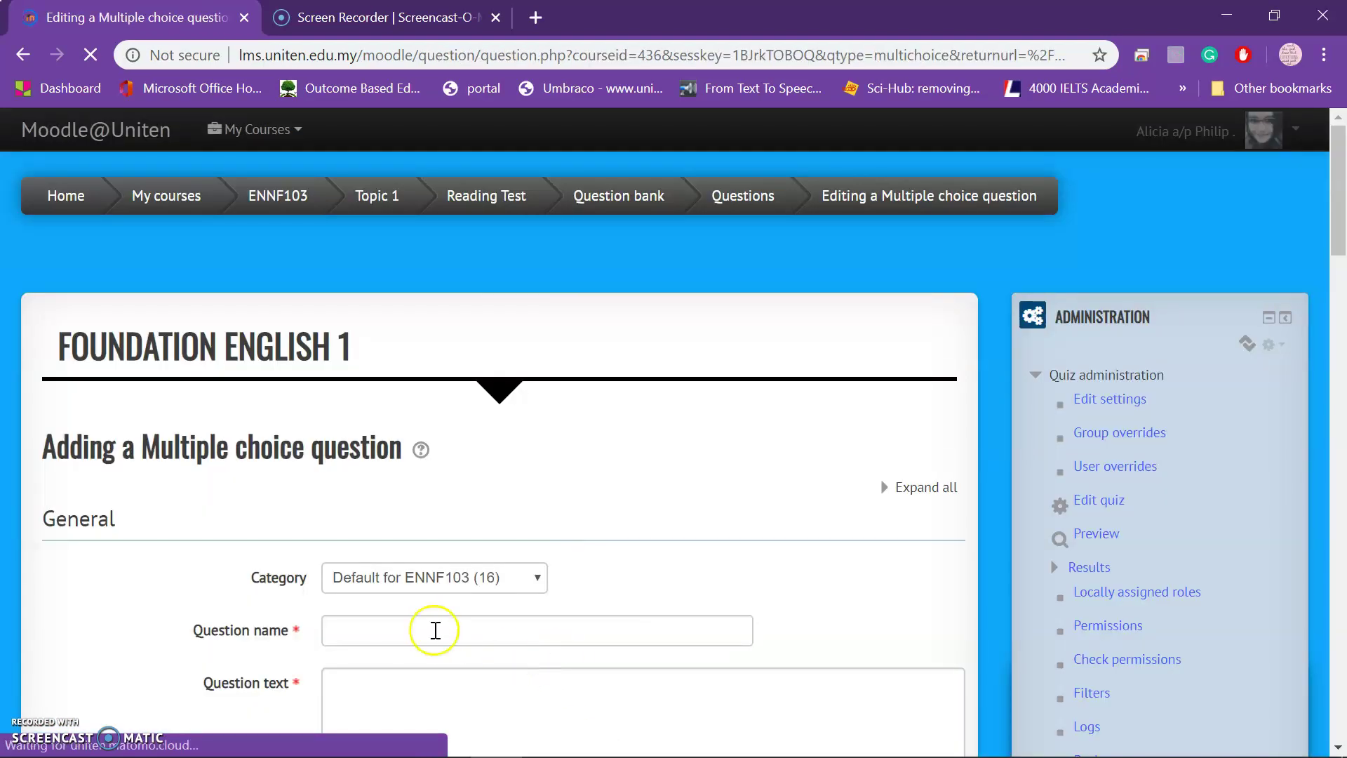
click(438, 632)
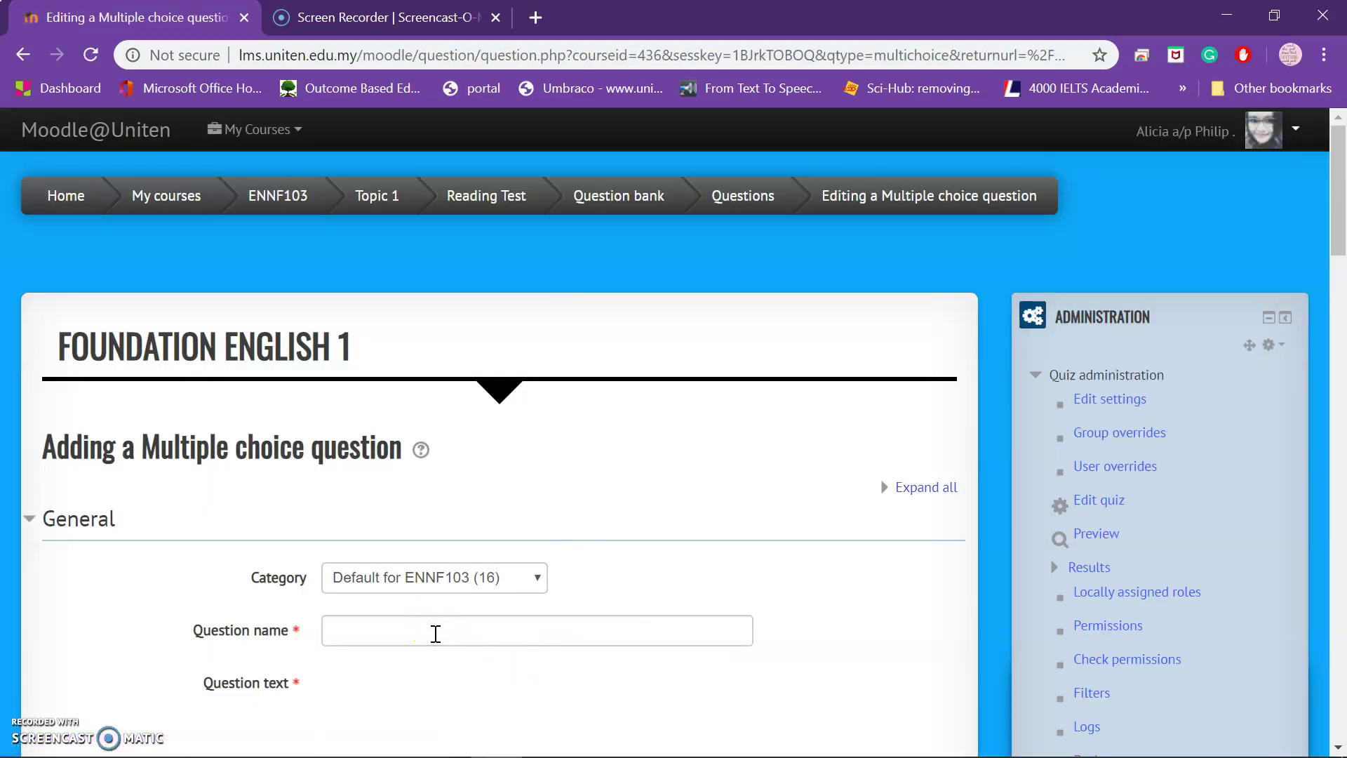
click(696, 633)
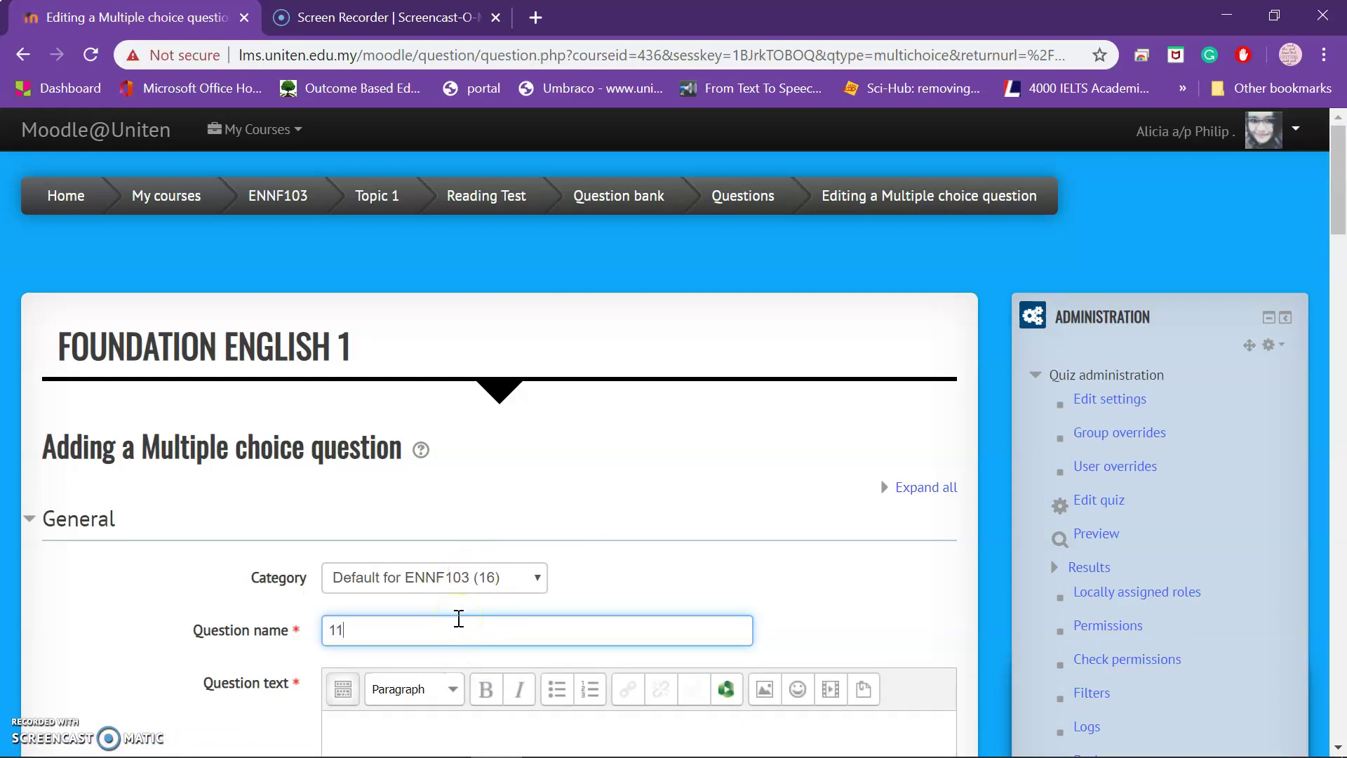
Copy "The introduction implies that crocodiles" from question 11 of the Word exam into the question text.
scroll(459, 618, down, 5)
click(458, 492)
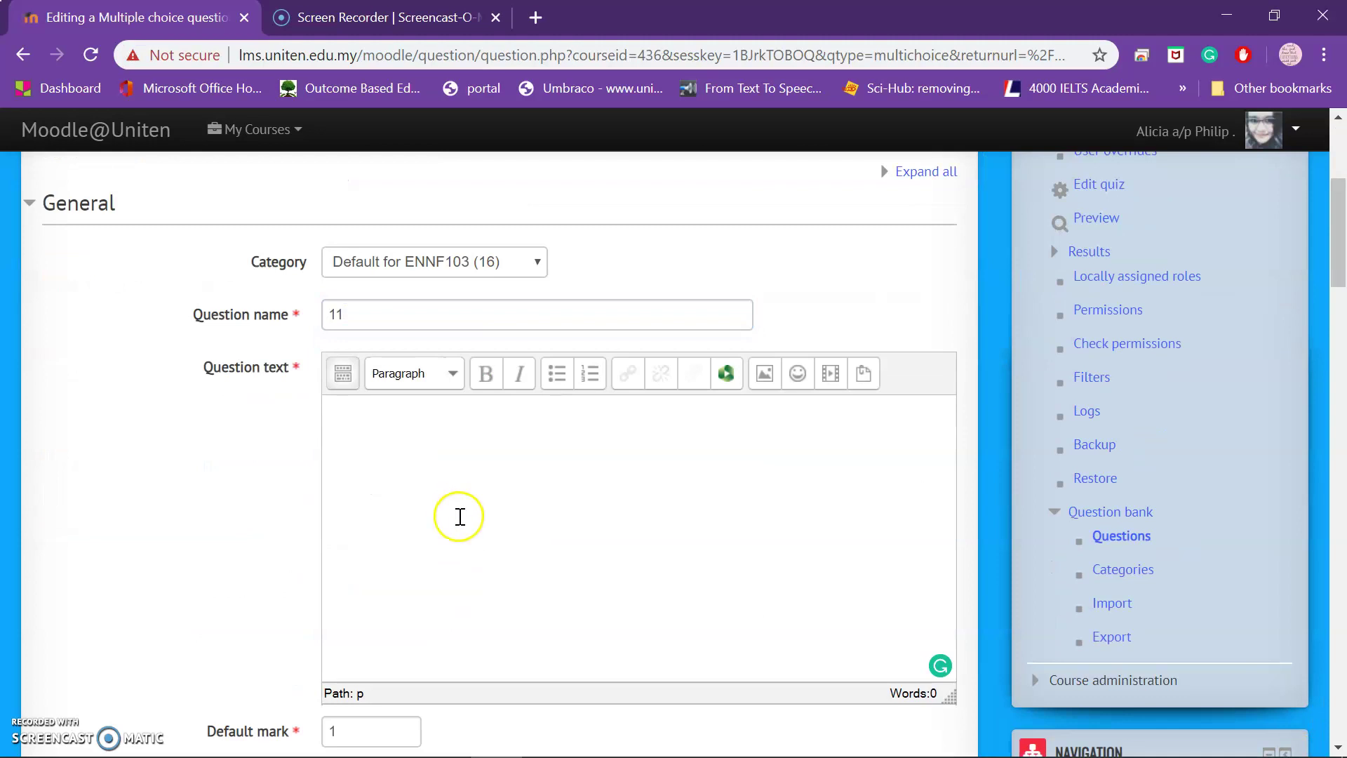
click(716, 736)
scroll(599, 539, down, 6)
drag(693, 351, 393, 337)
key(ctrl+c)
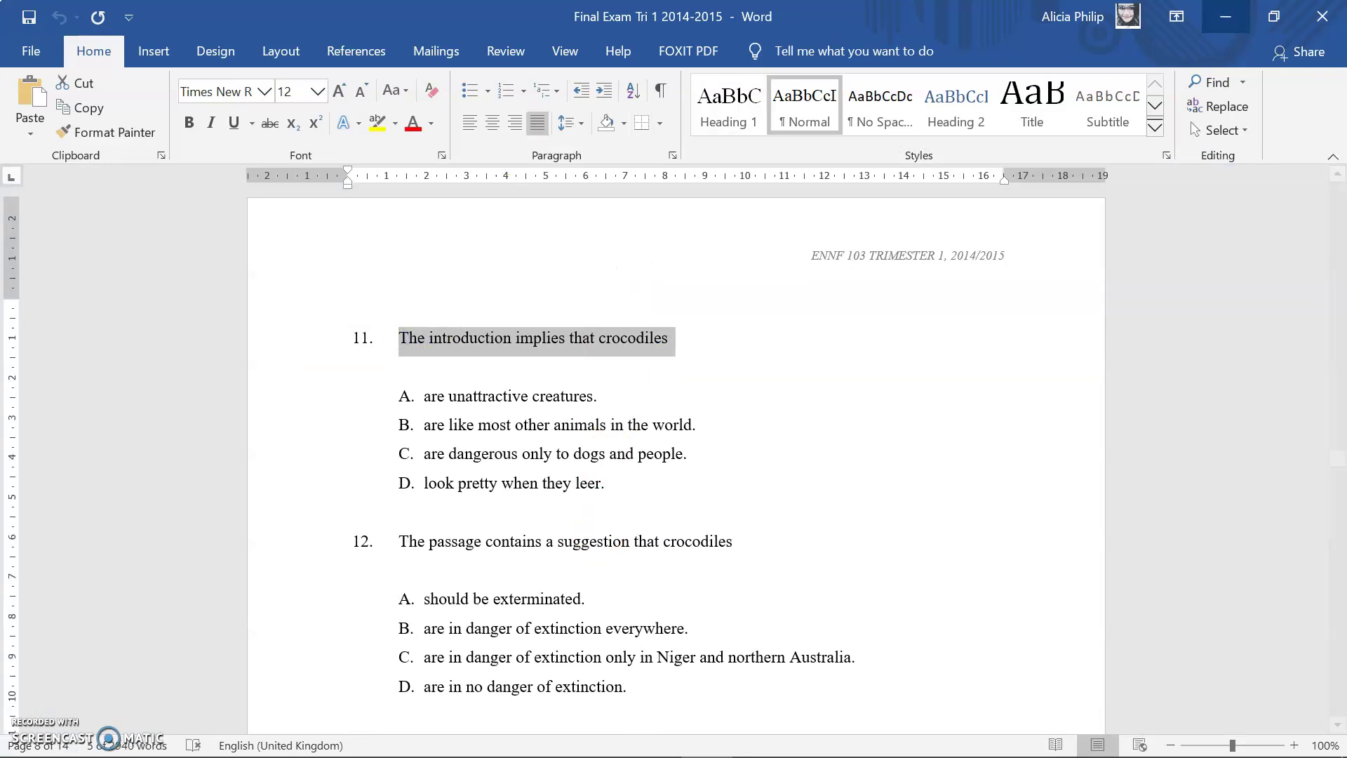
click(1225, 16)
key(ctrl+v)
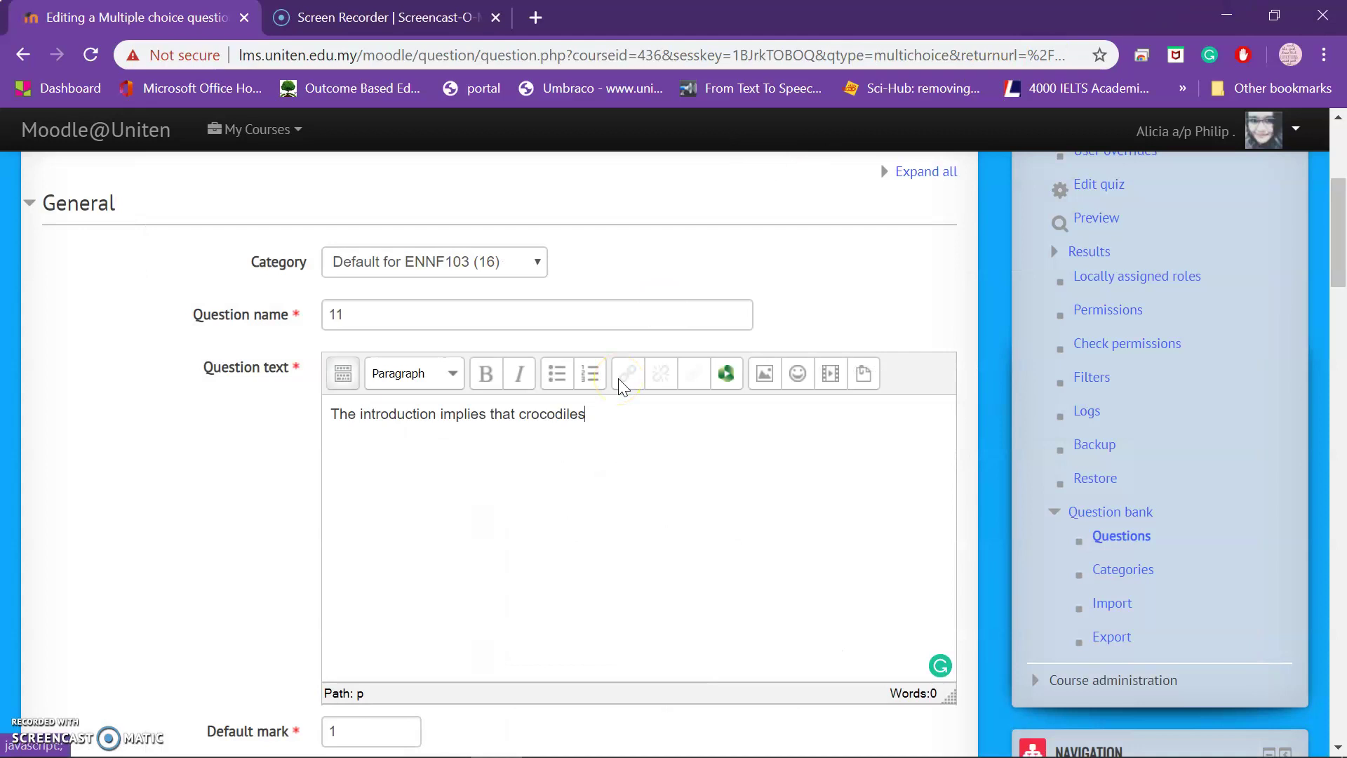
Fill Choice 1 with option A of question 11 from Word, "are unattractive creatures.", and remove its list numbering.
scroll(538, 550, down, 1)
scroll(538, 551, down, 5)
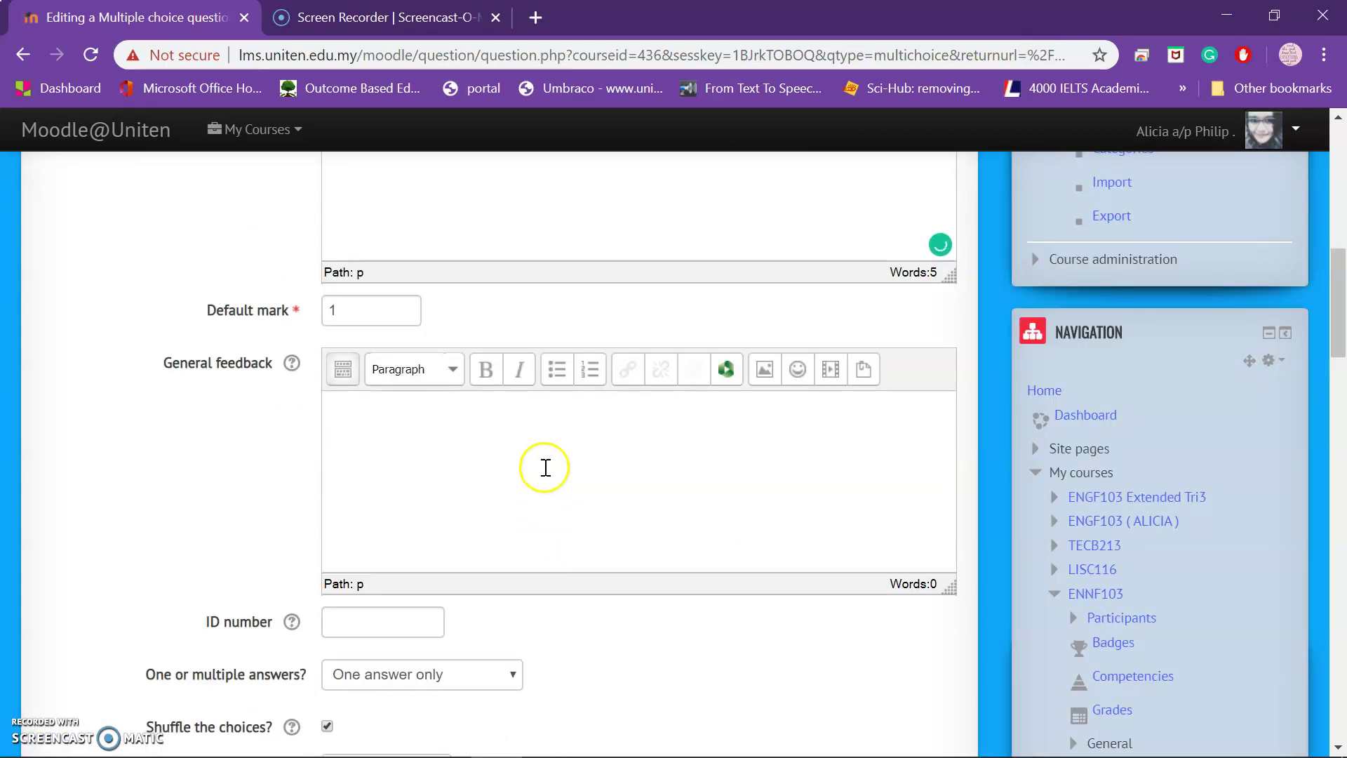
scroll(550, 466, down, 7)
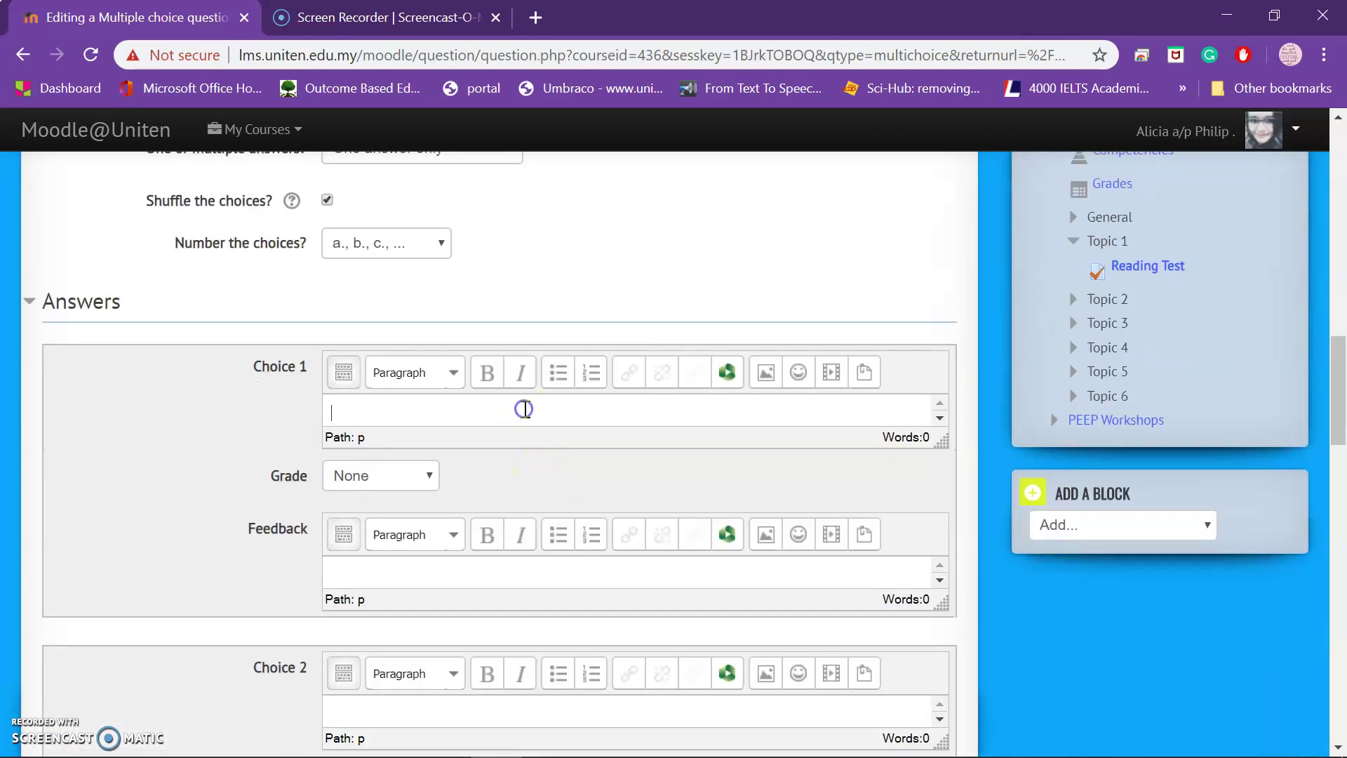
click(700, 747)
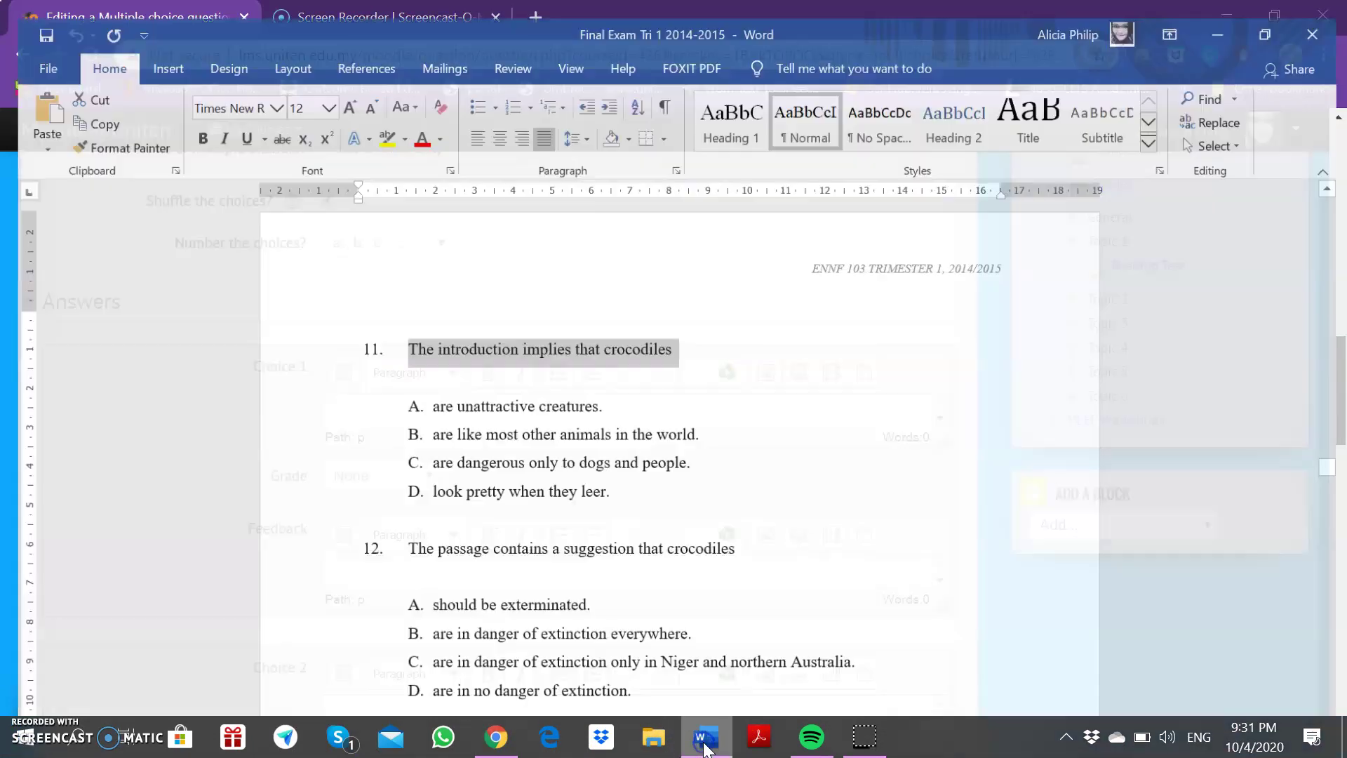
click(653, 737)
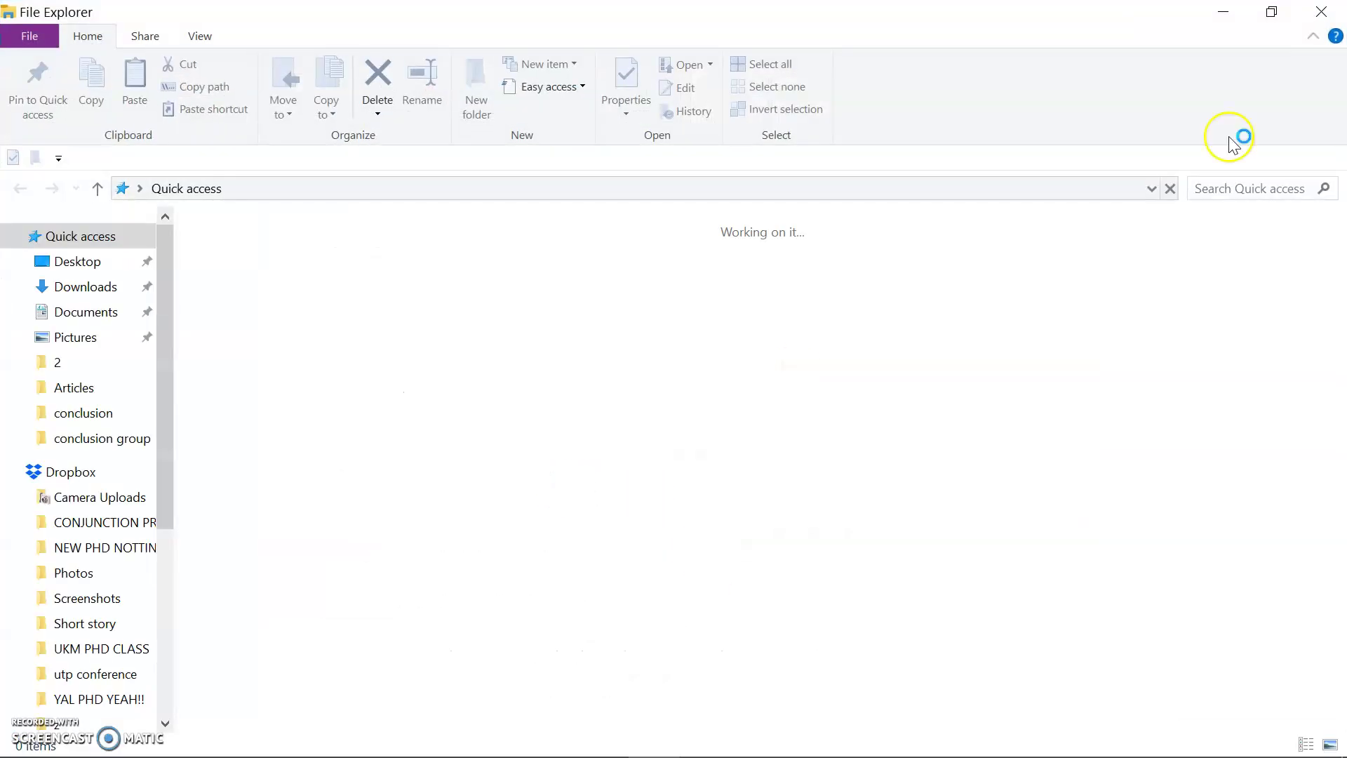
click(1321, 12)
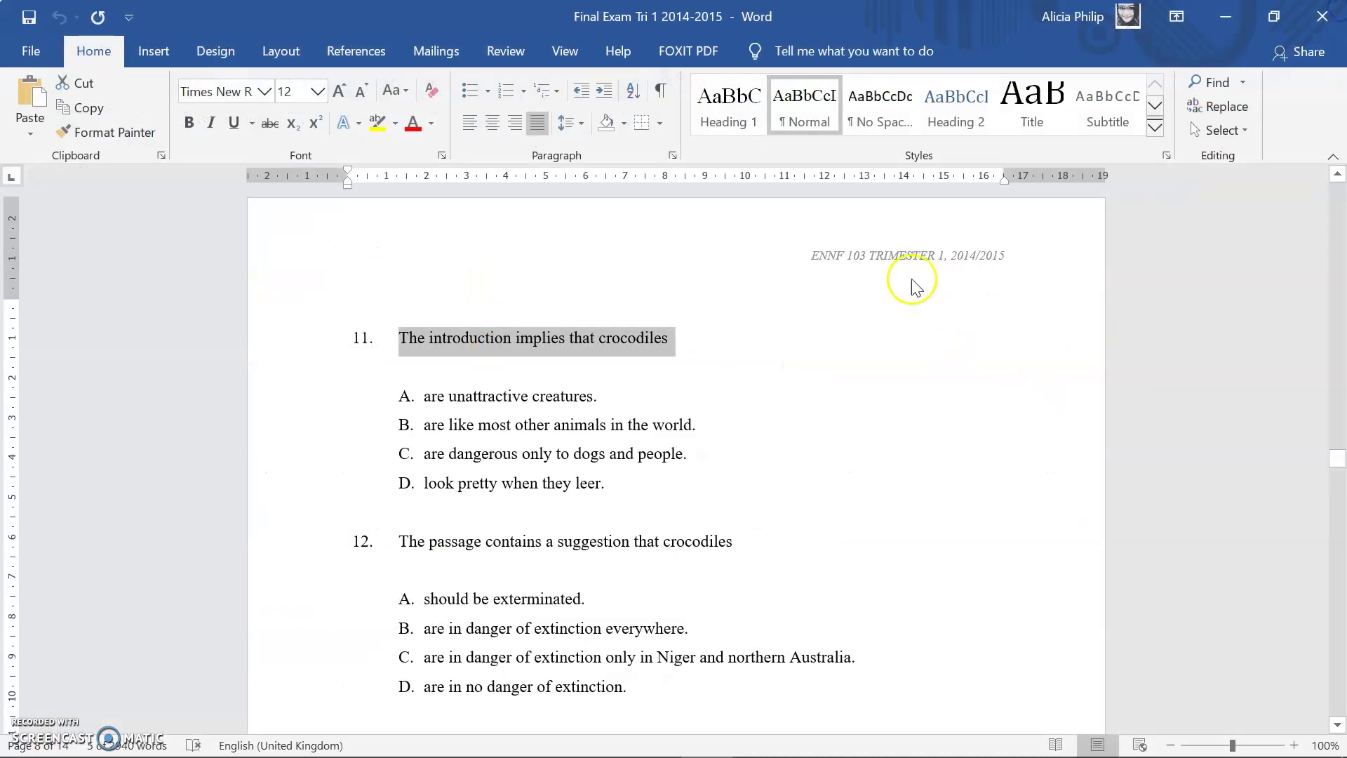
drag(632, 404, 436, 393)
key(ctrl+c)
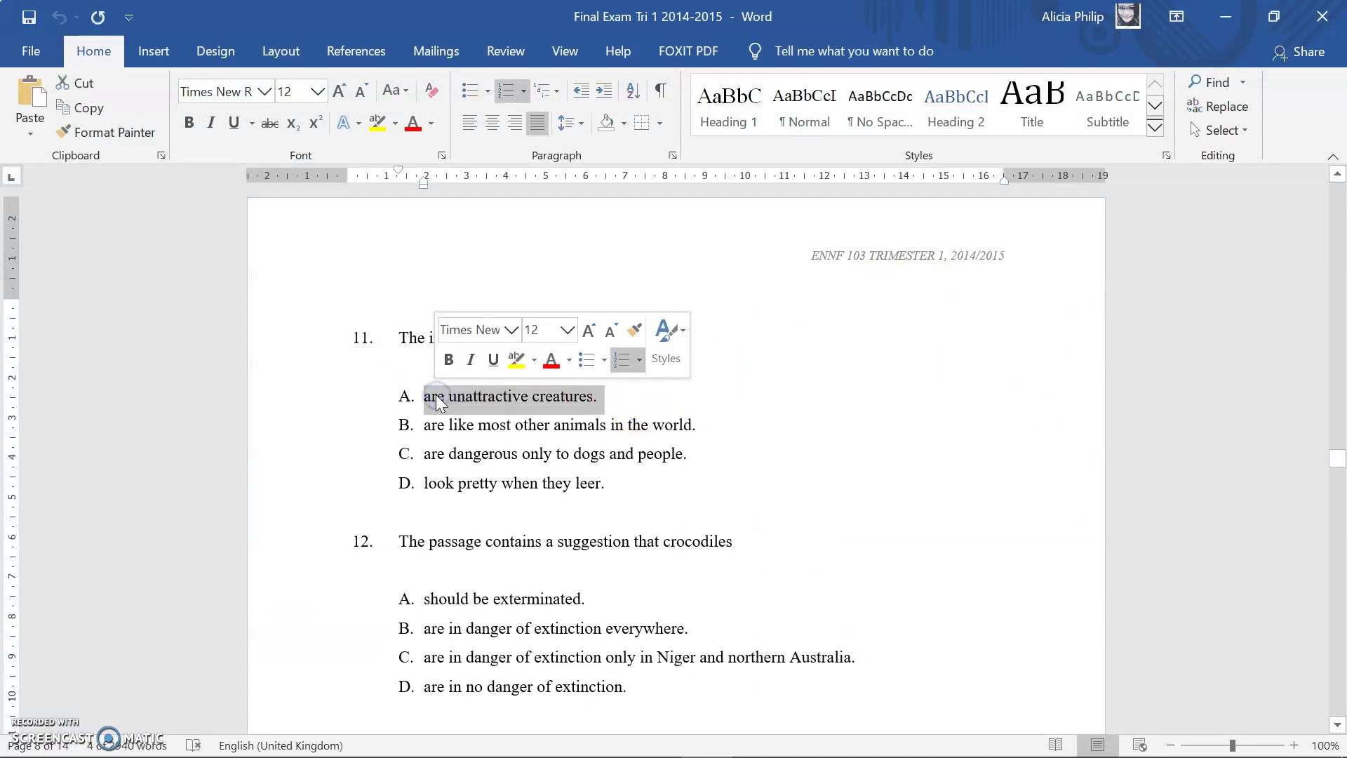
click(1225, 13)
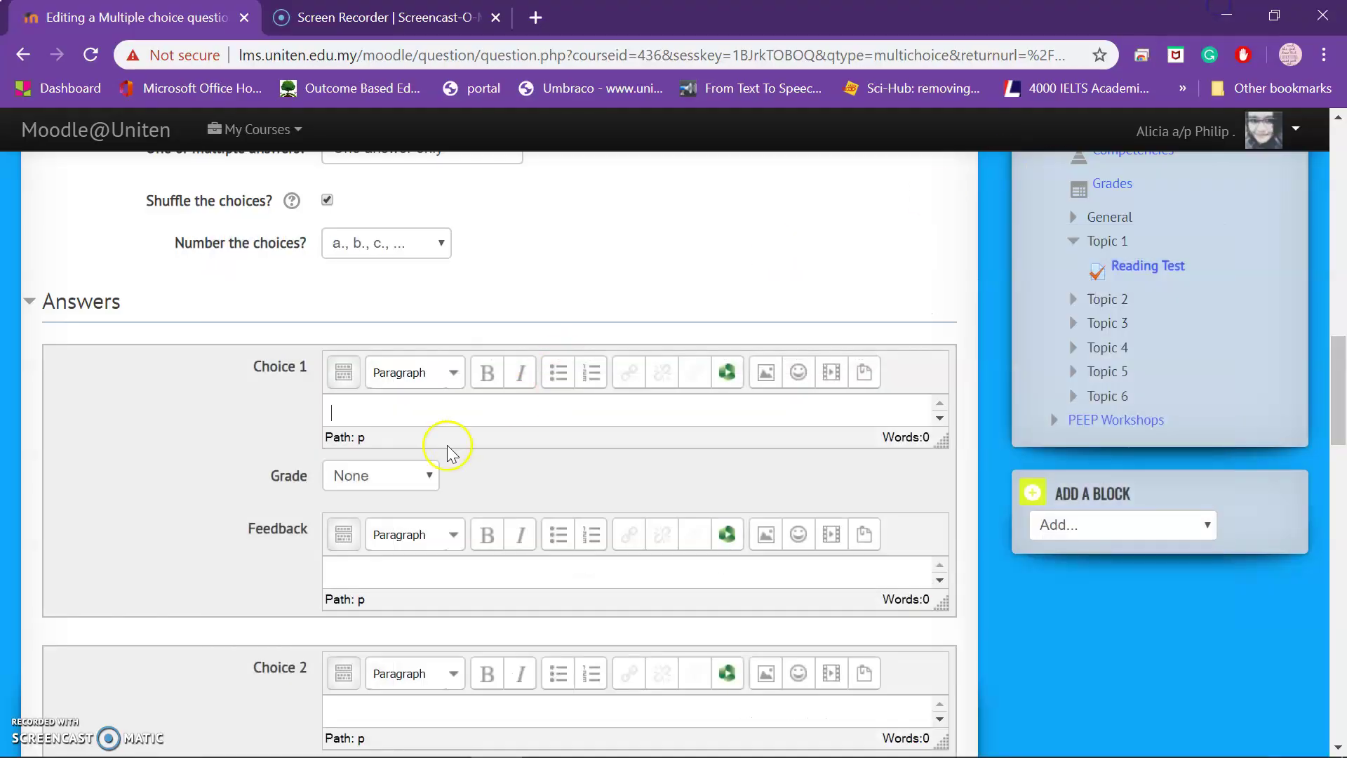
key(ctrl+v)
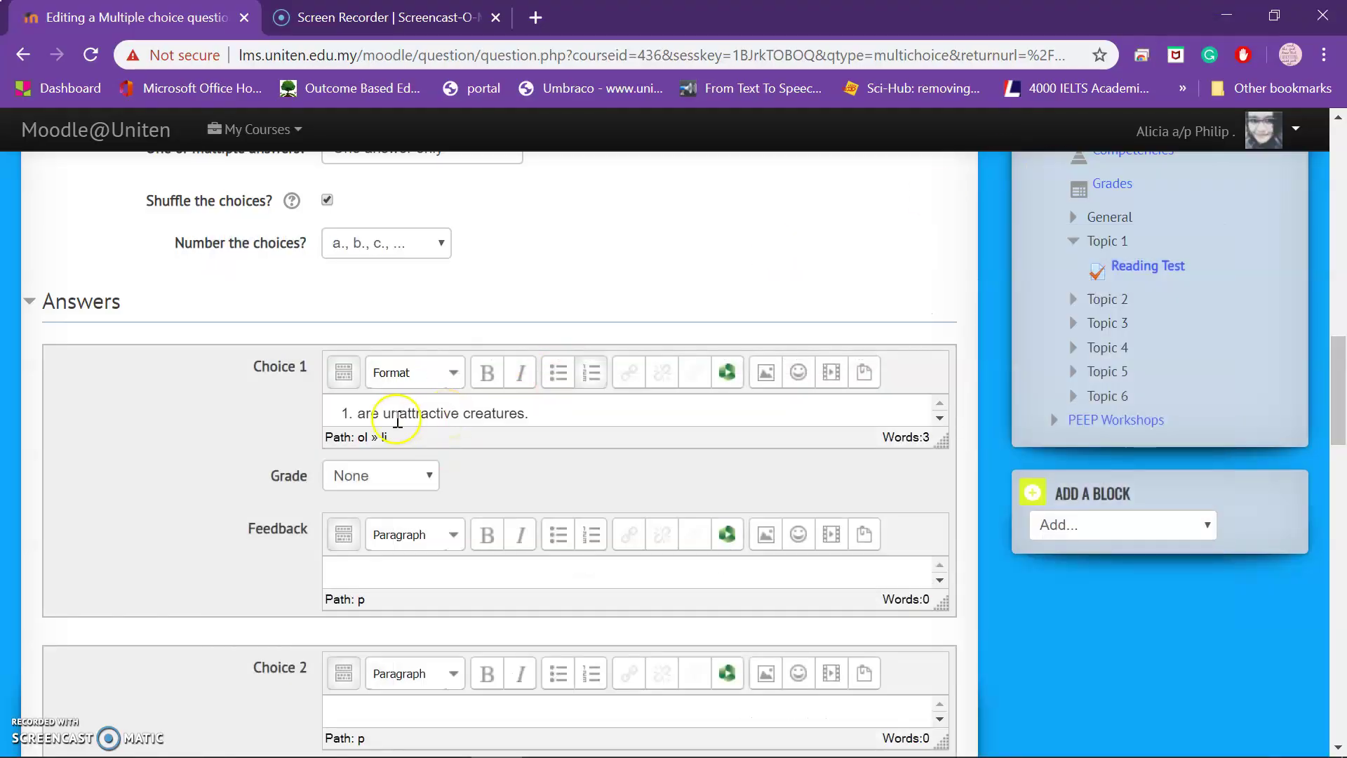
key(BackSpace)
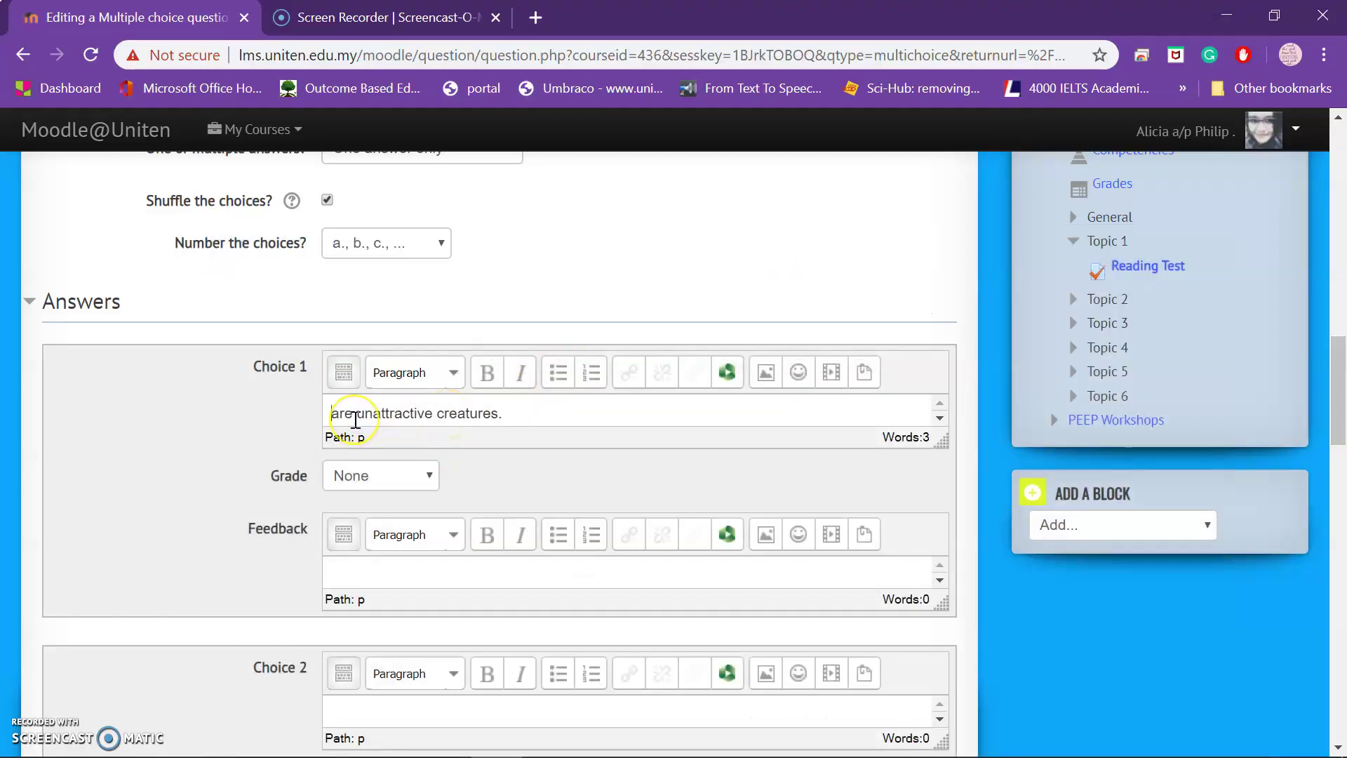
Fill Choice 2 with option B from the Word exam, "are like most other animals in the world.", without list numbering.
scroll(598, 542, down, 3)
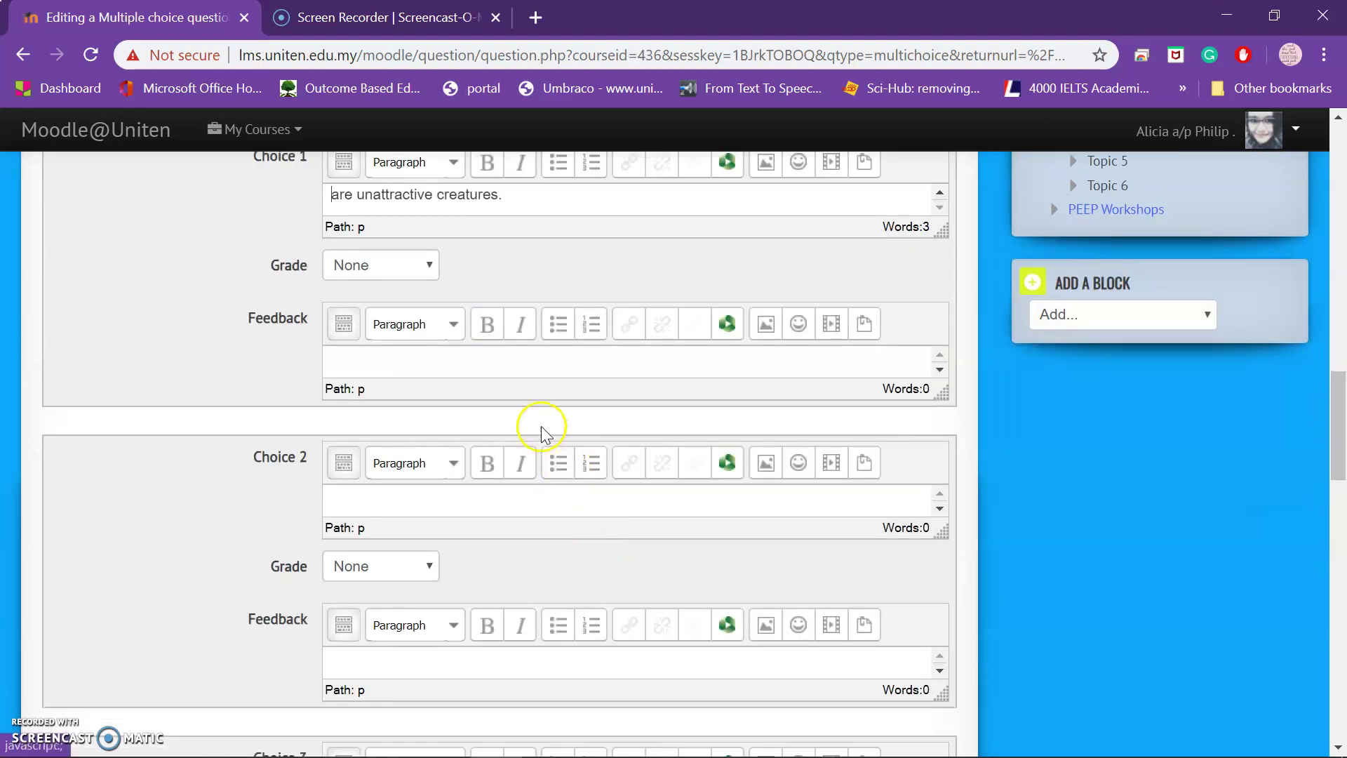
click(434, 511)
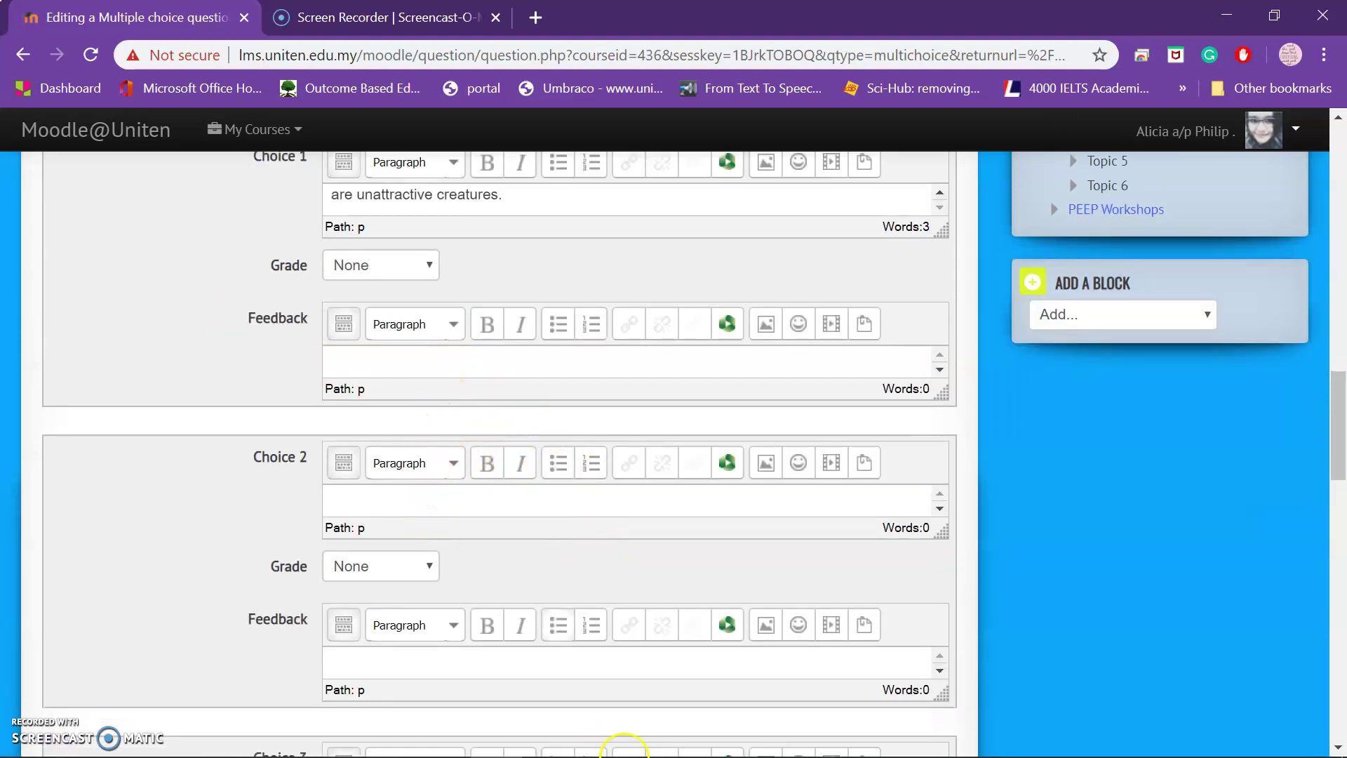
mouse_move(653, 751)
click(705, 736)
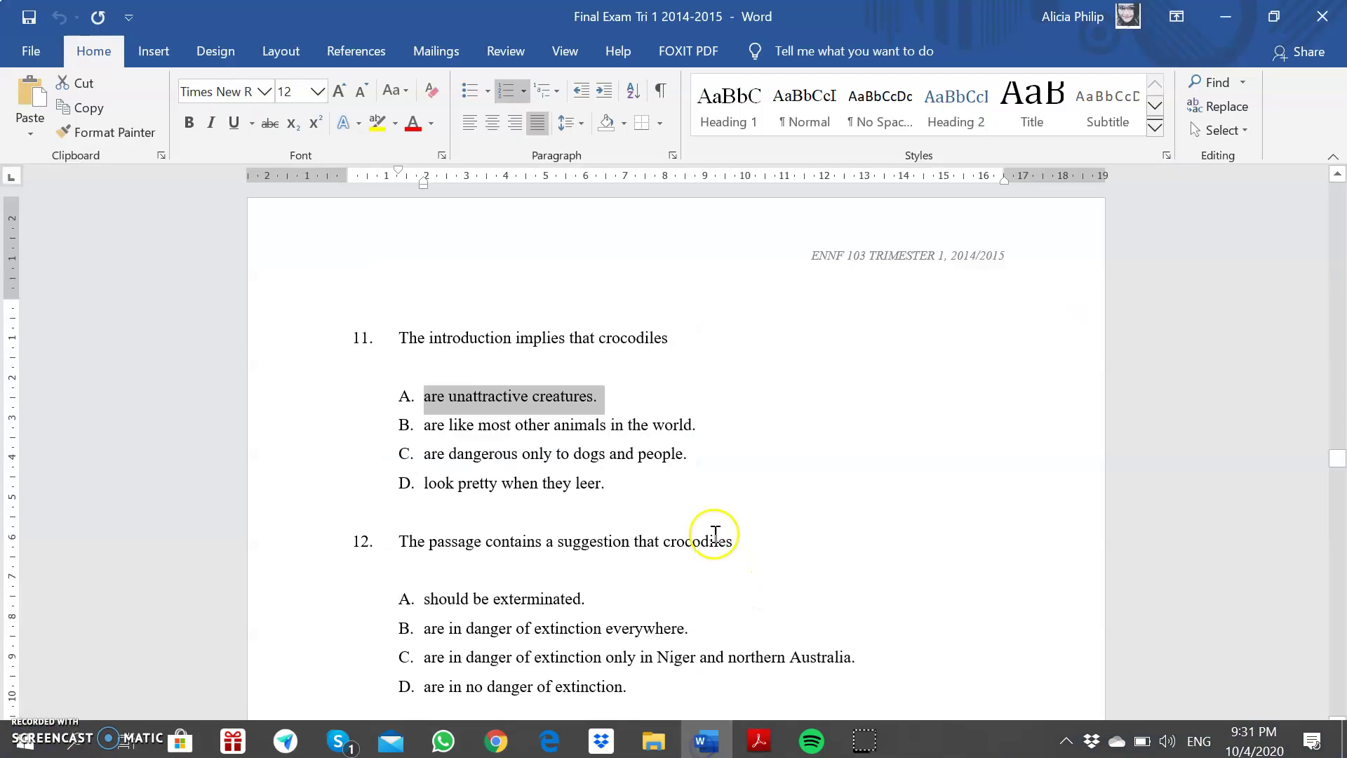
drag(695, 425, 424, 430)
key(ctrl+c)
click(1225, 16)
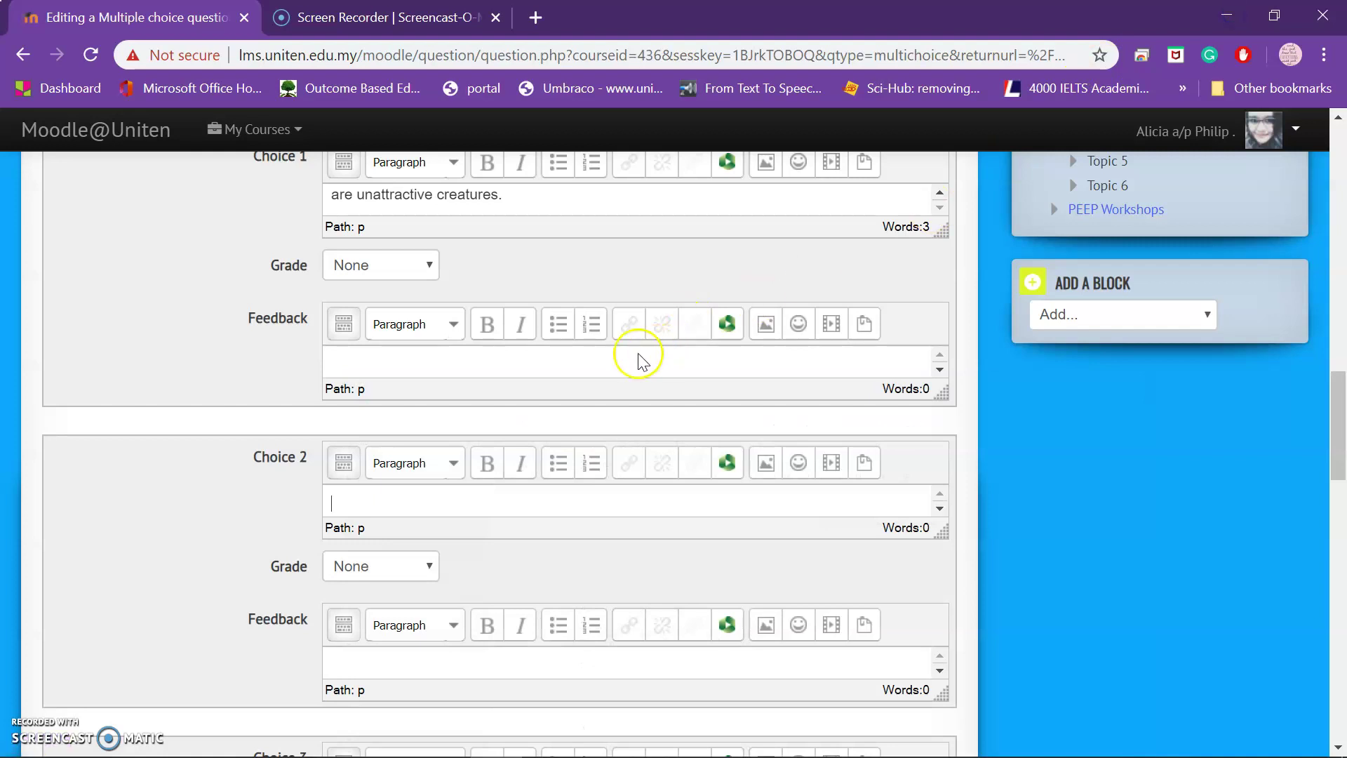
key(ctrl+v)
key(BackSpace)
Fill Choice 3 with option C of question 11 from Word, "are dangerous only to dogs and people.", without its list numbering.
scroll(394, 547, down, 6)
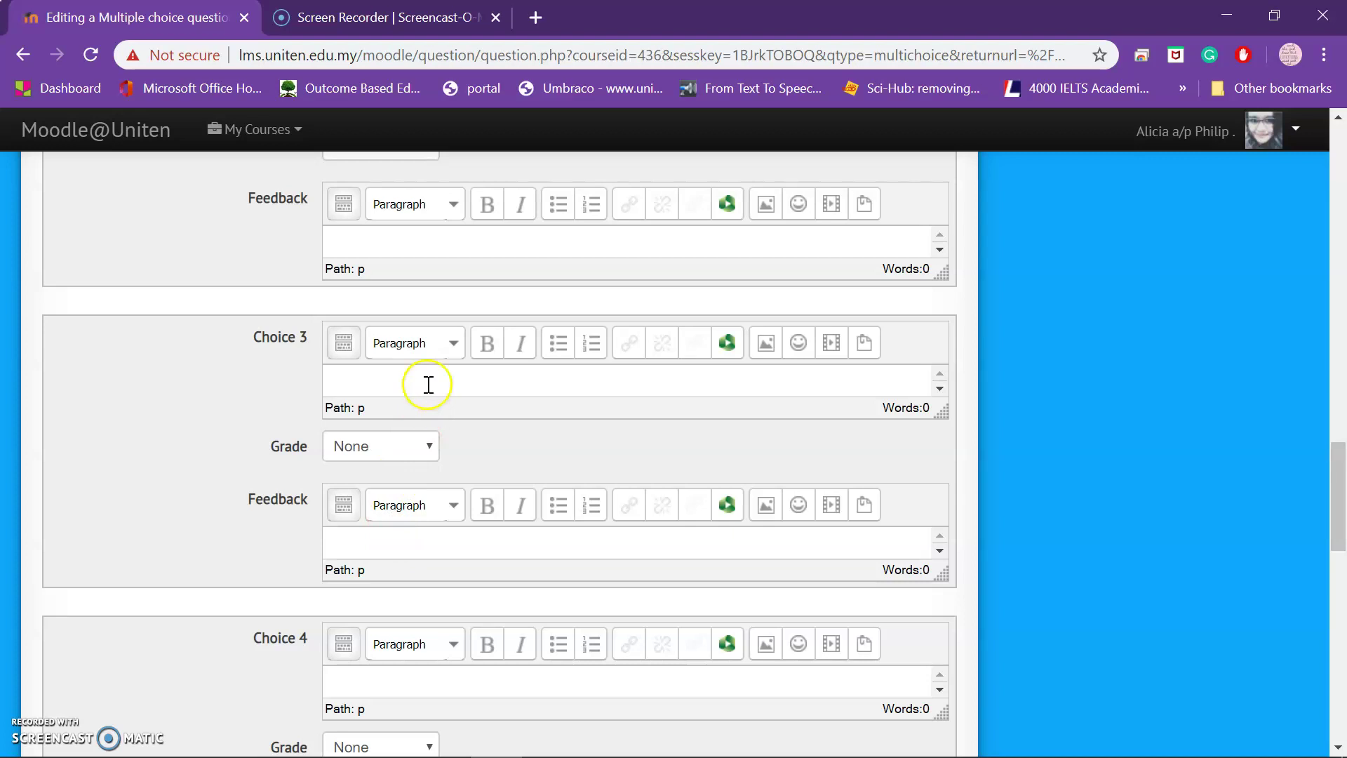
click(686, 743)
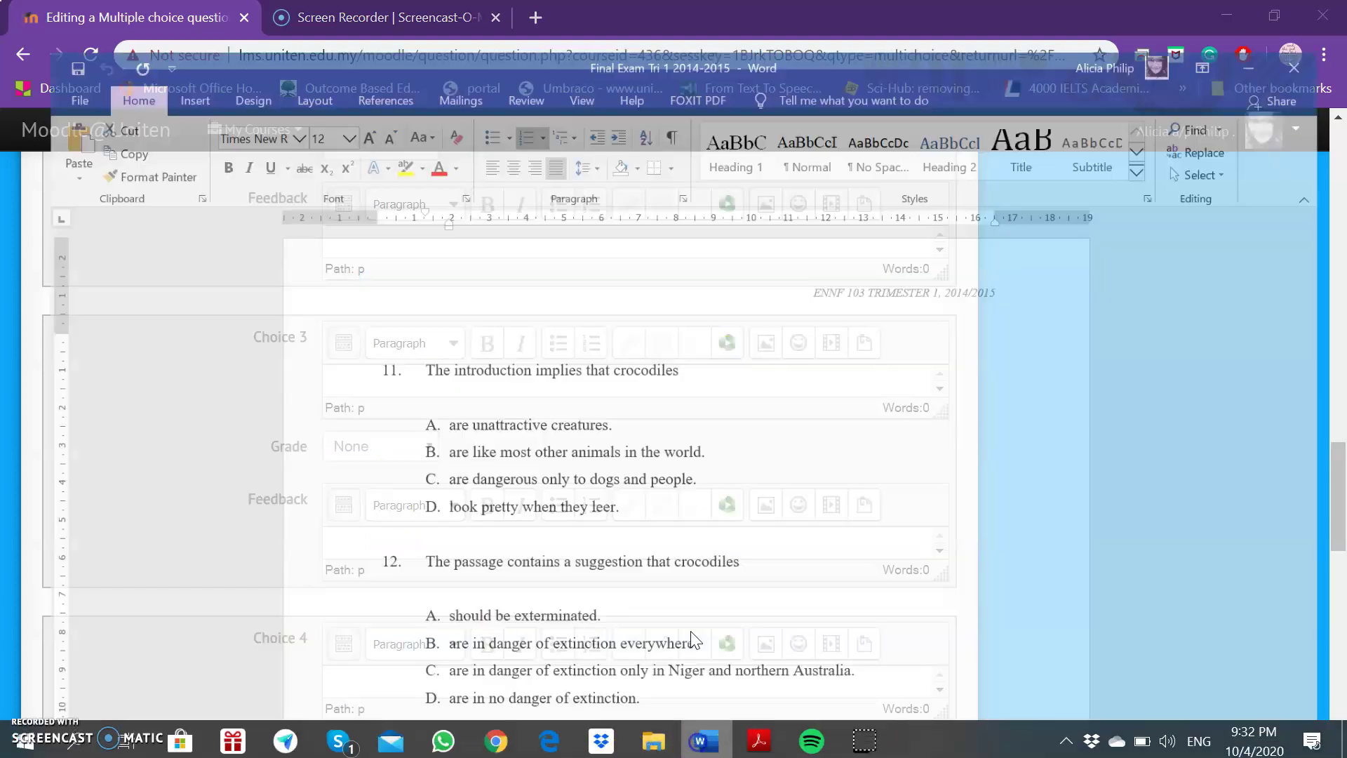
drag(693, 454, 443, 456)
key(ctrl+c)
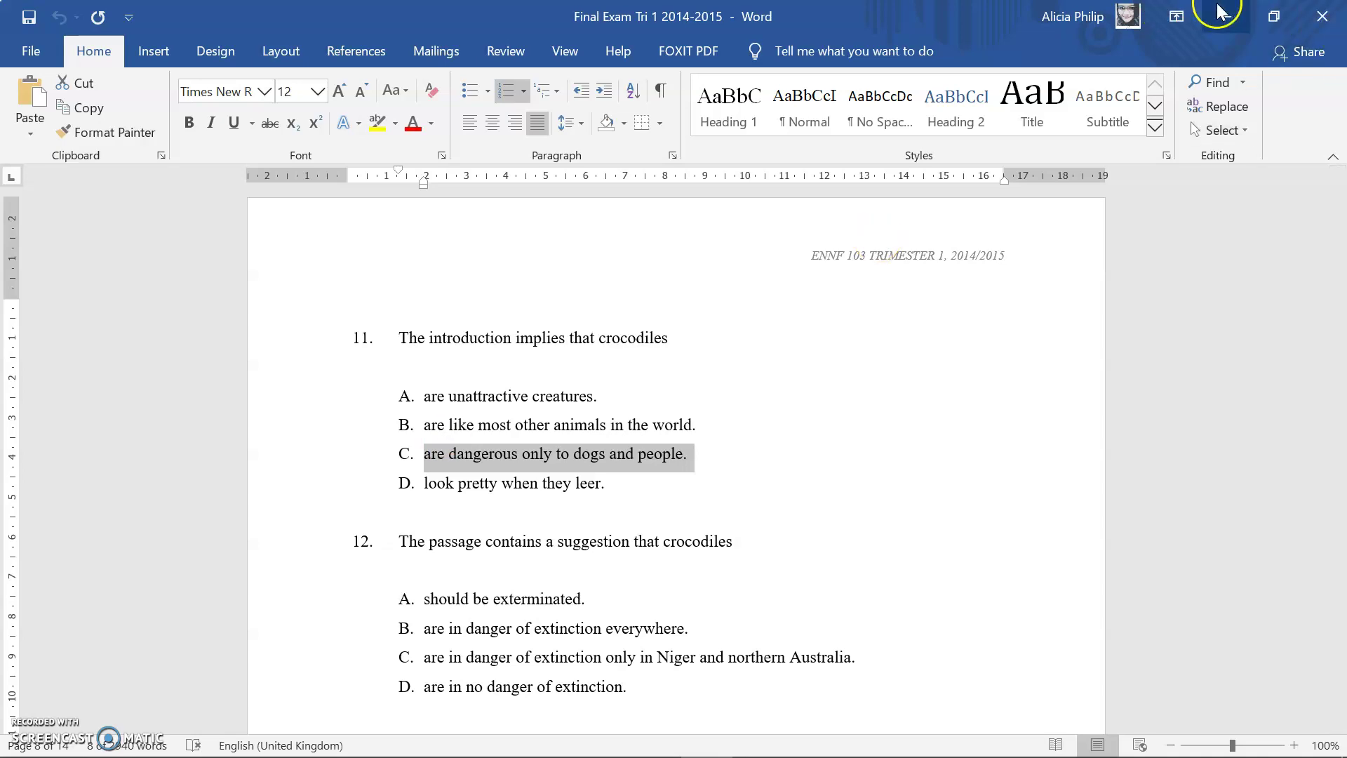
click(1226, 16)
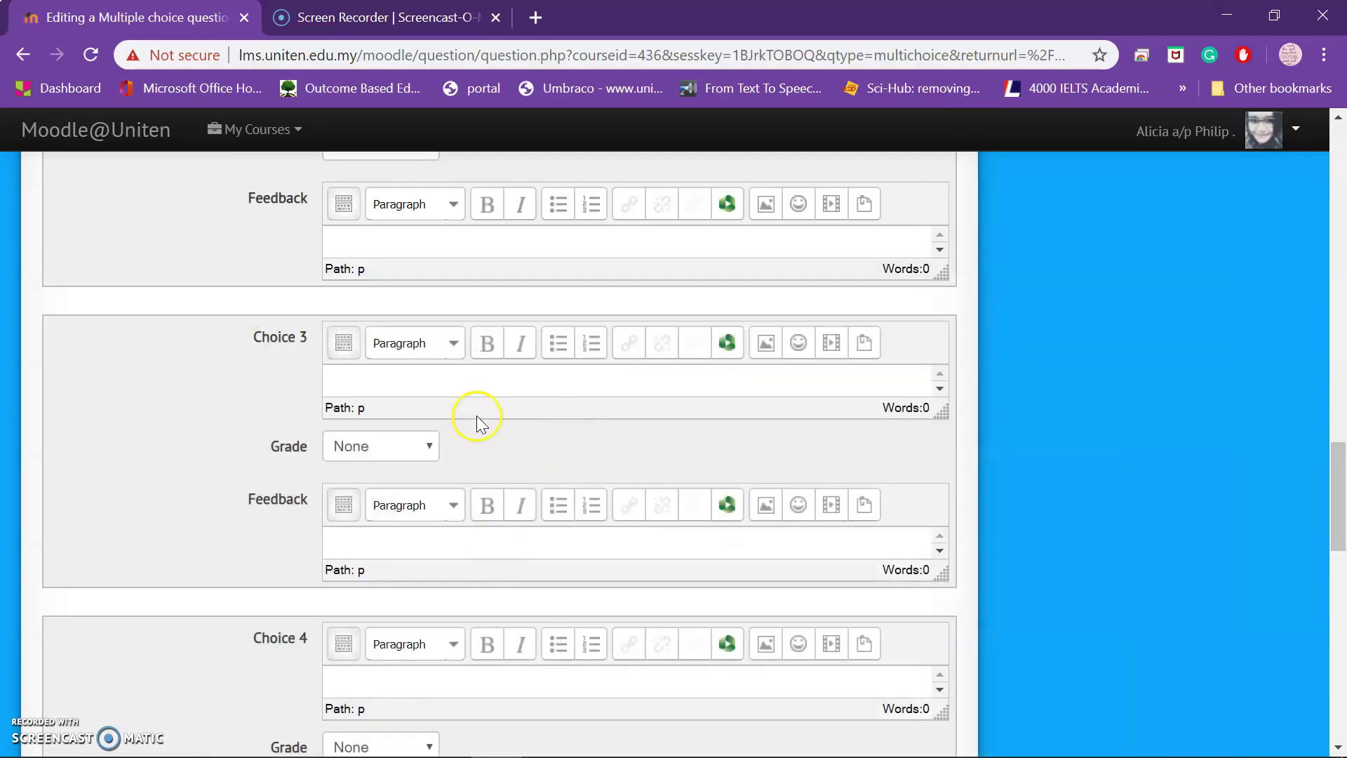
click(416, 383)
key(ctrl+v)
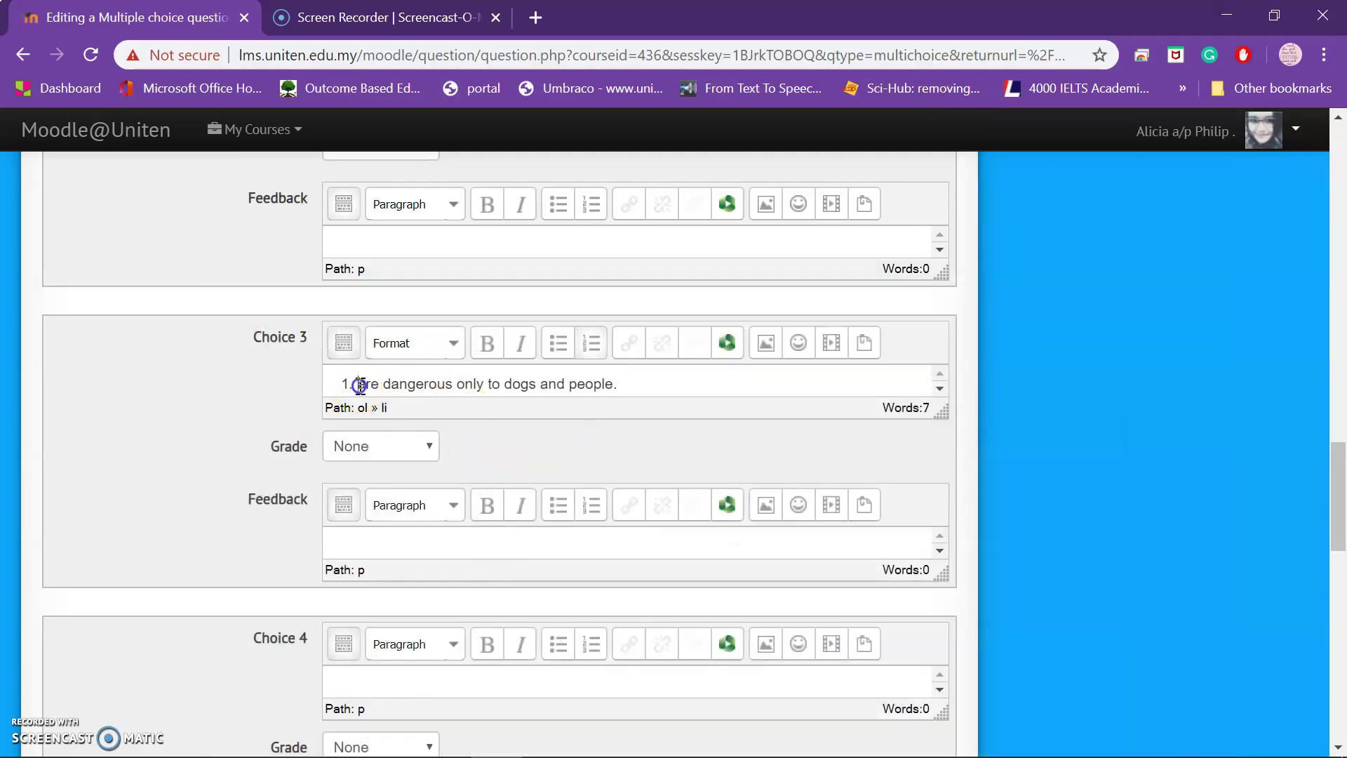
key(BackSpace)
Fill Choice 4 with option D of question 11 from Word, "look pretty when they leer.", and remove the list numbering.
scroll(442, 449, down, 3)
click(425, 467)
mouse_move(662, 730)
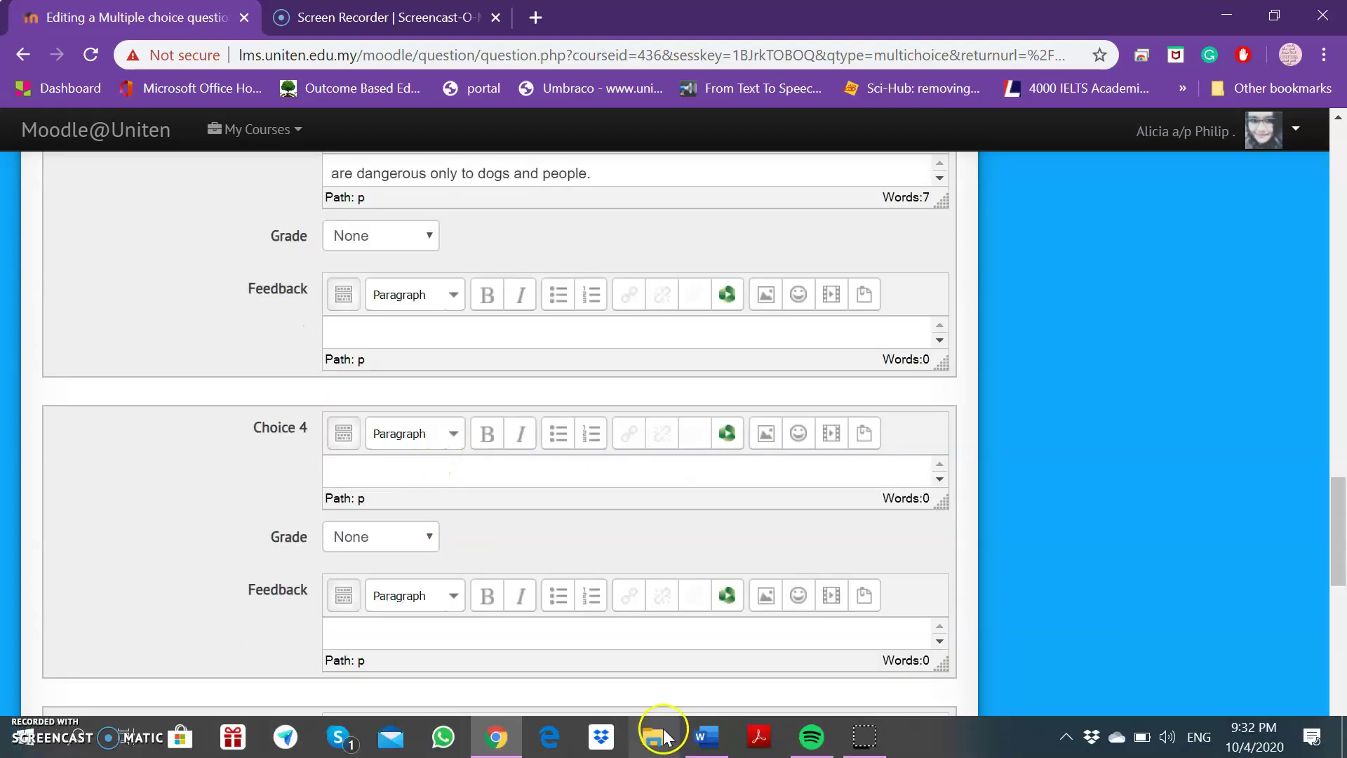
click(705, 743)
drag(609, 484, 453, 487)
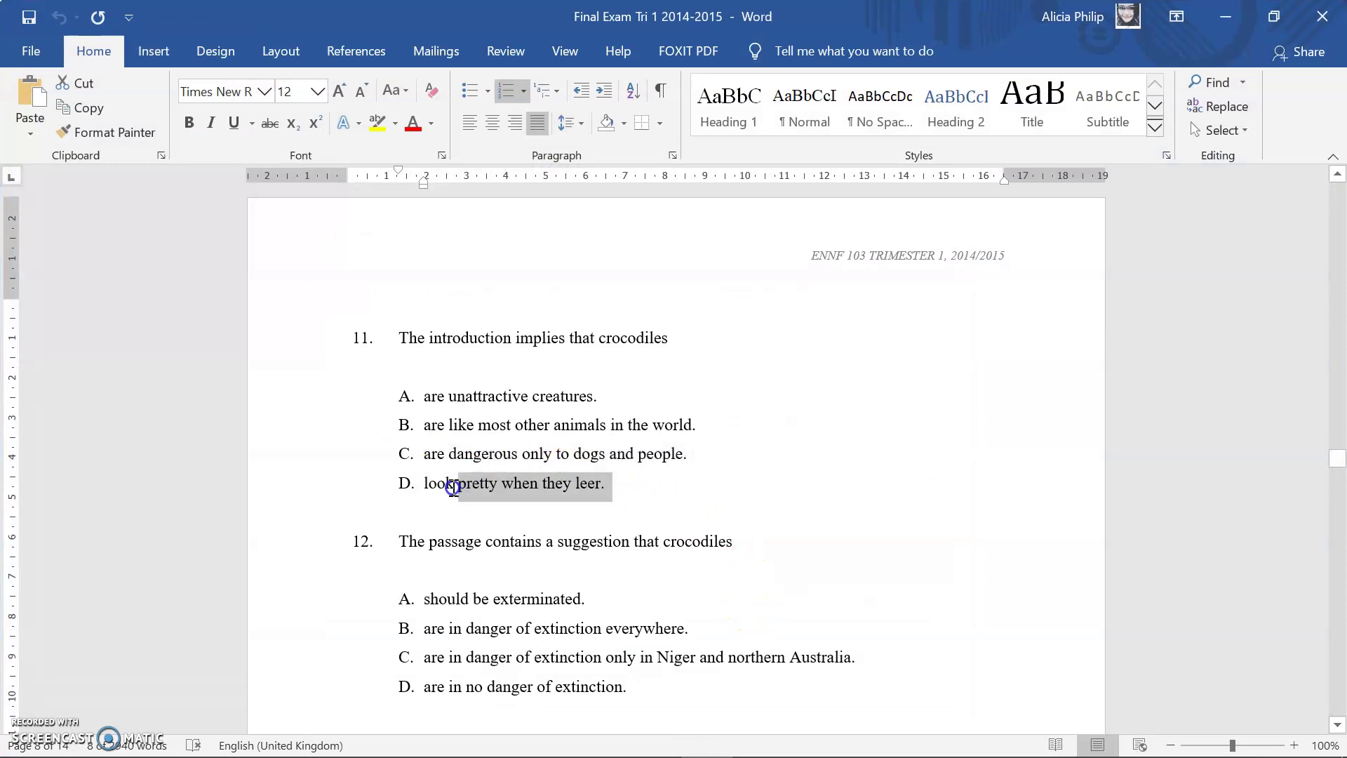
click(1226, 16)
text(look pretty when they leer.)
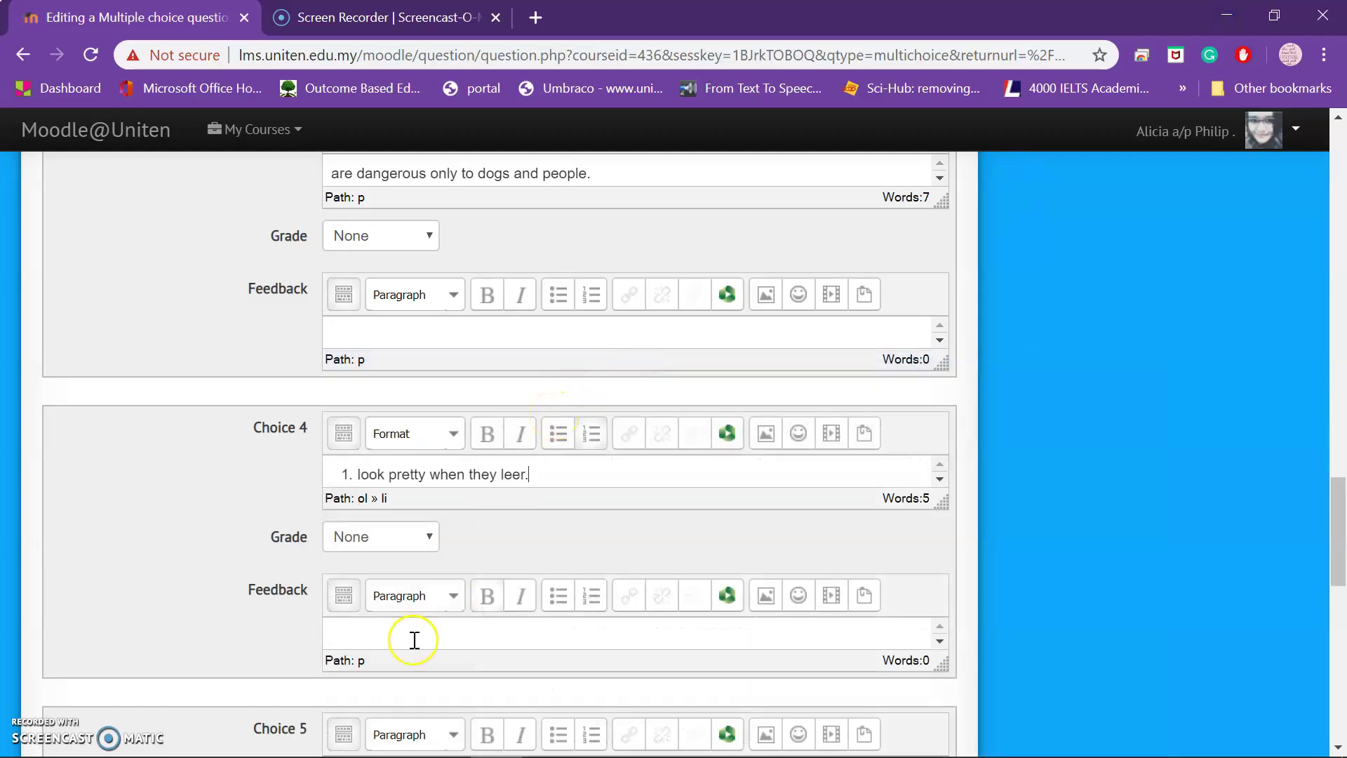
click(356, 474)
key(BackSpace)
Grade Choice 2, "are like most other animals in the world.", as 100% and save the question.
scroll(452, 435, up, 6)
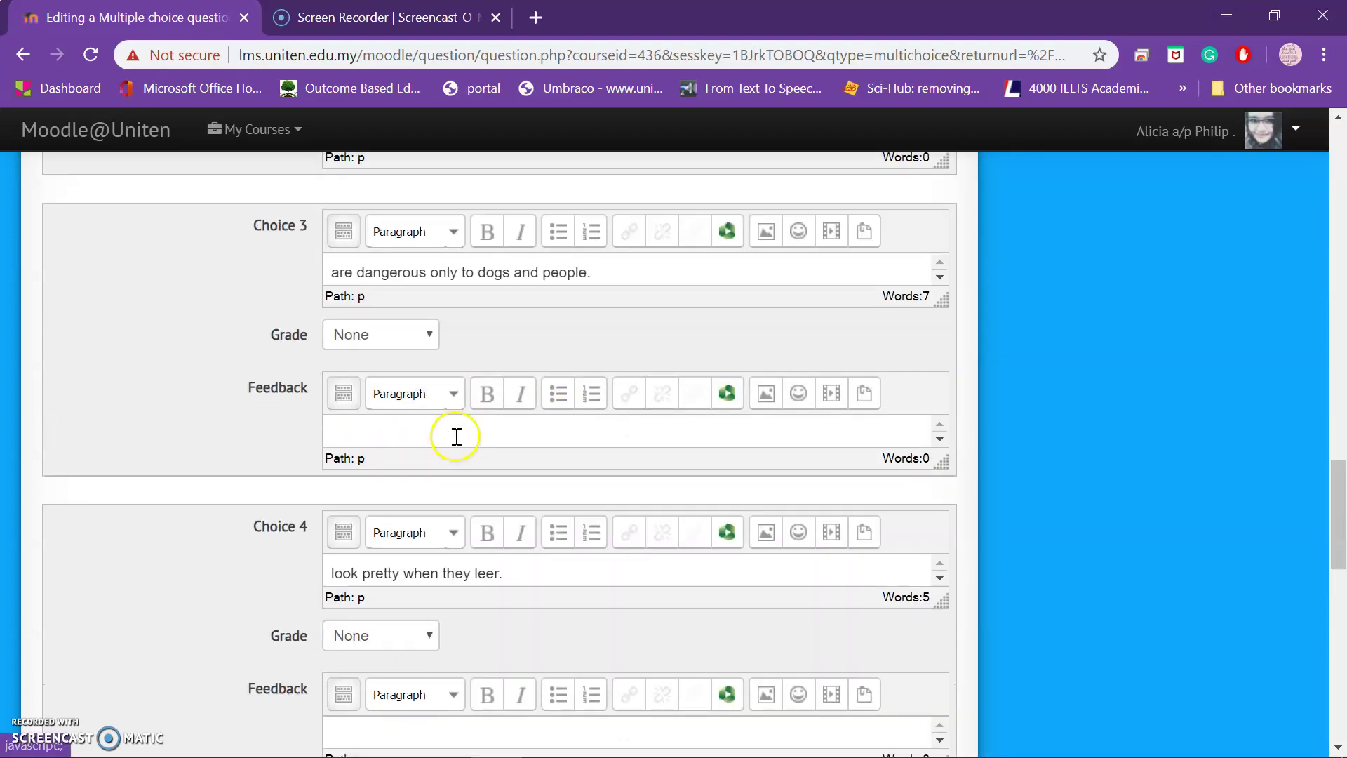
scroll(463, 420, up, 2)
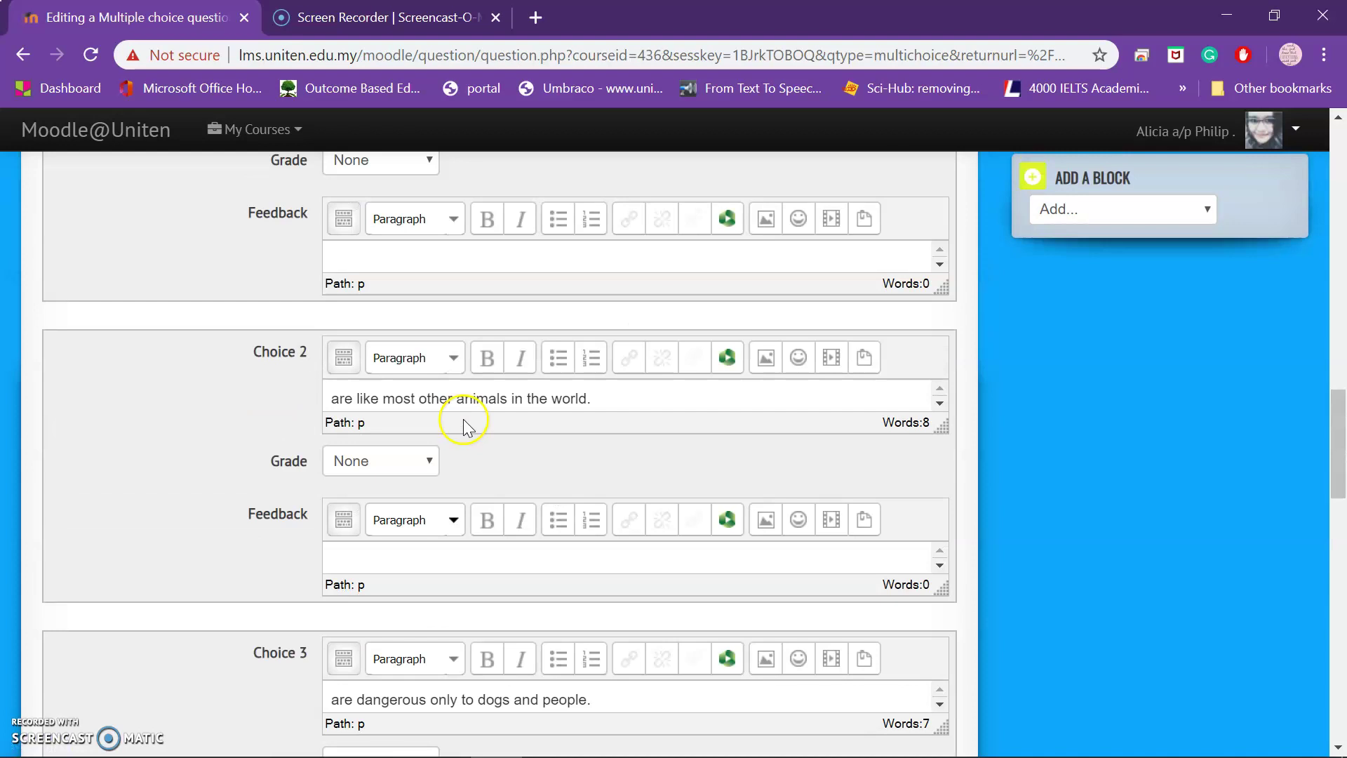
click(377, 463)
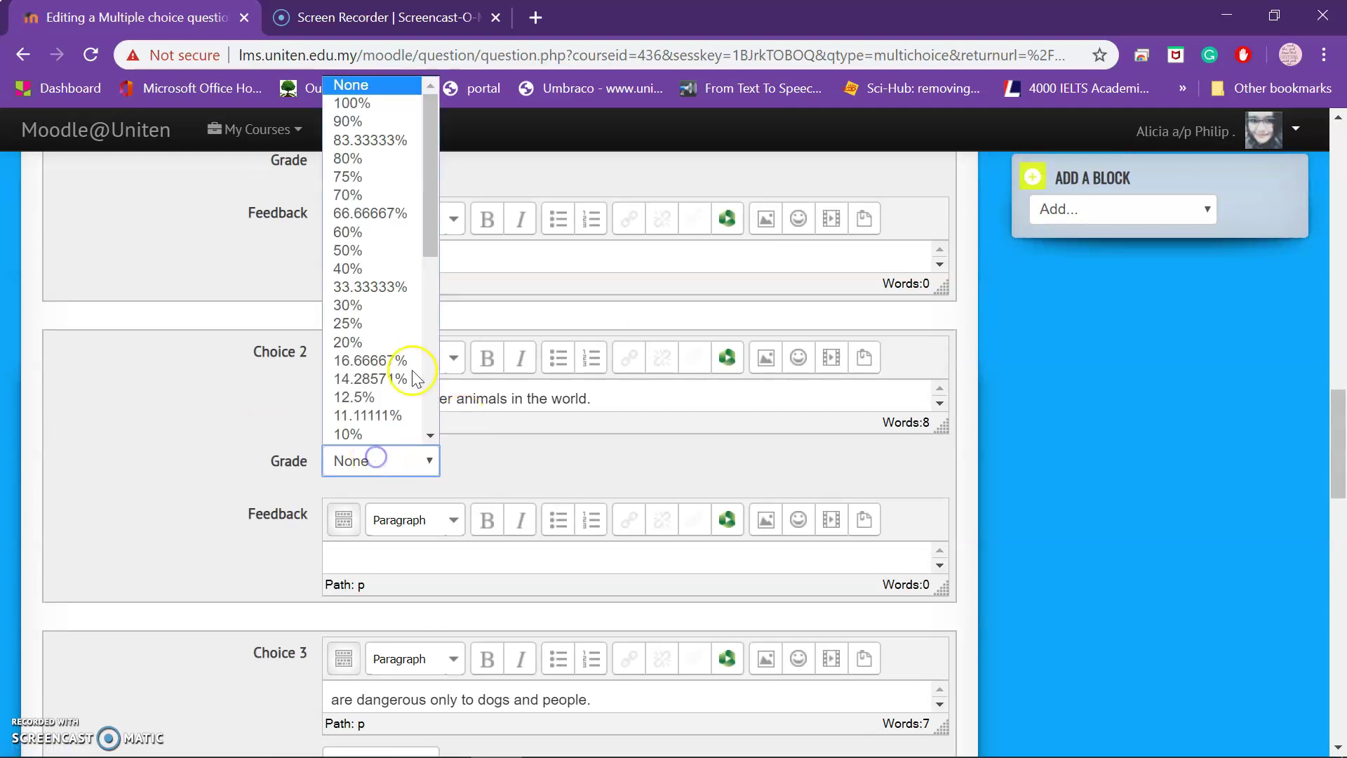
click(351, 106)
drag(1330, 421, 1327, 651)
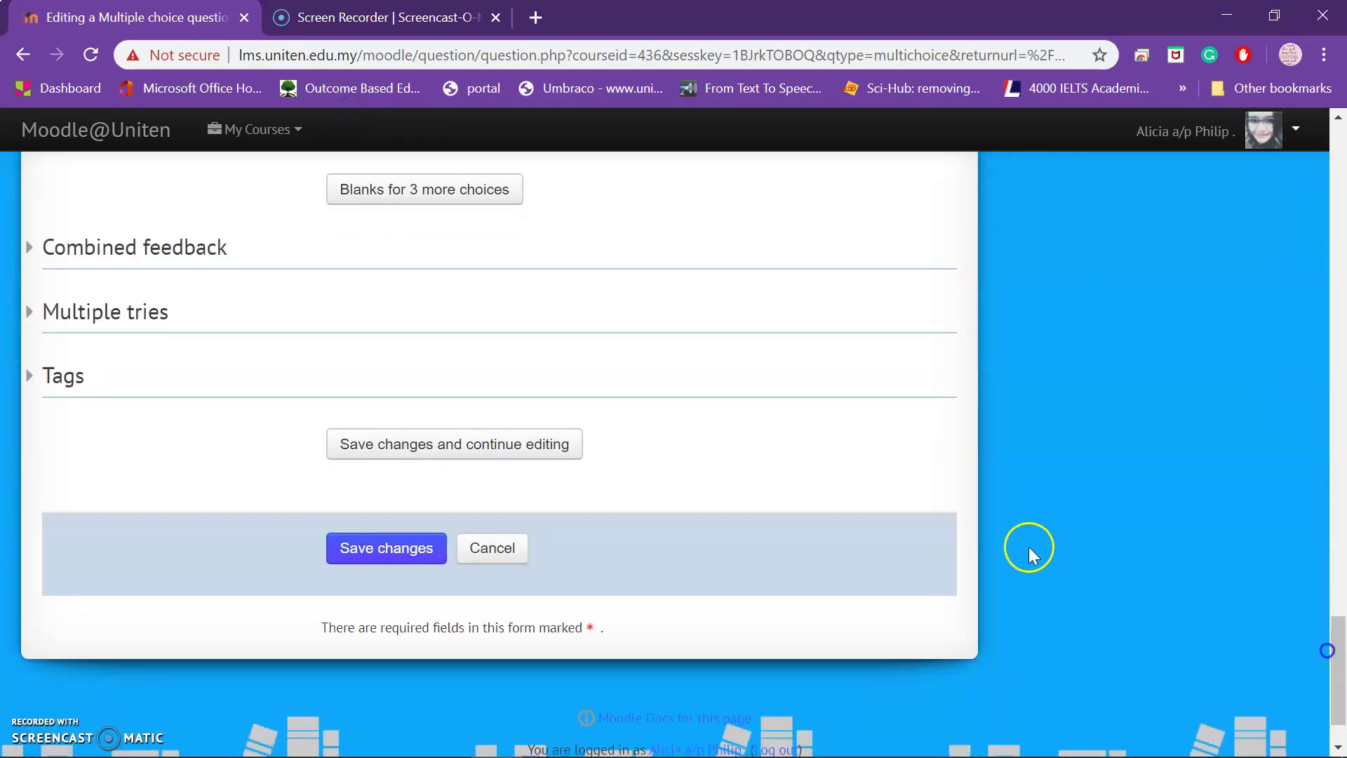
click(402, 549)
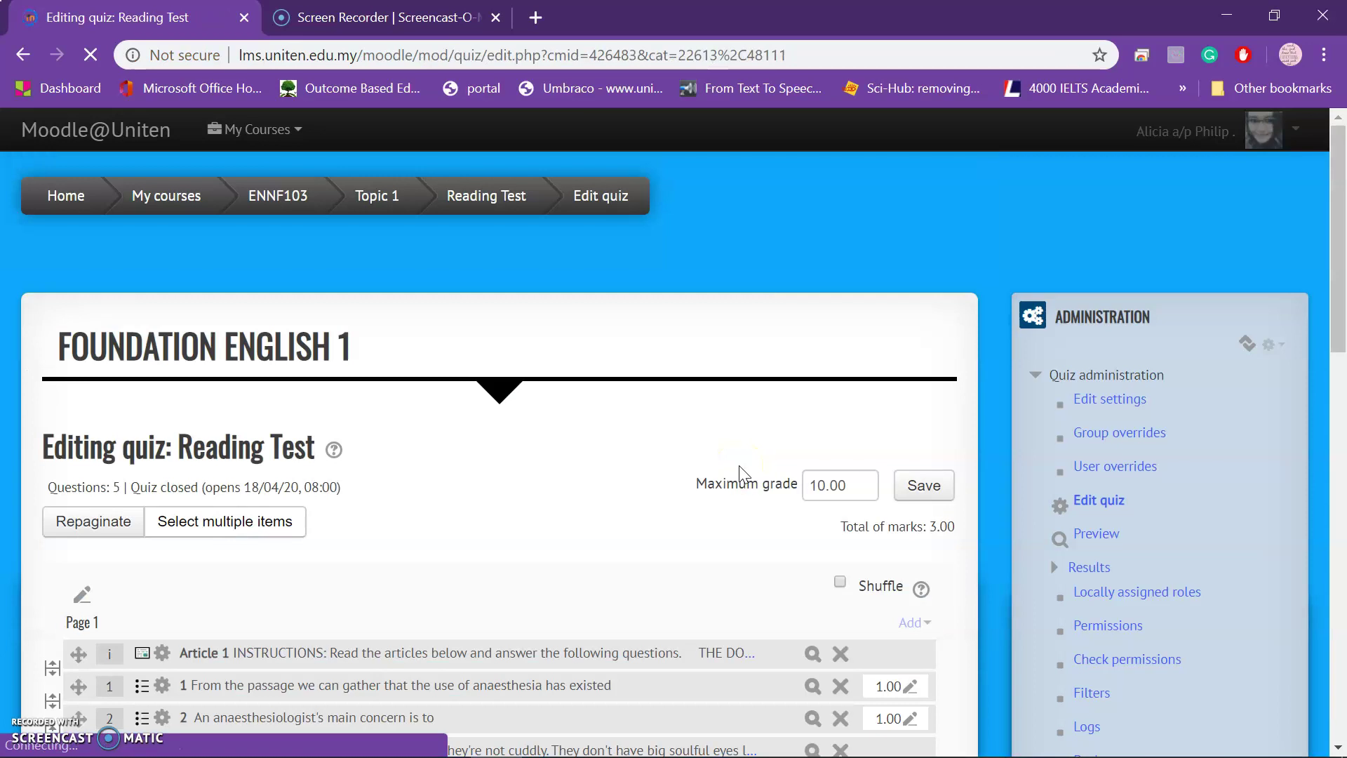
Open the preview of the Reading Test quiz and start a timed attempt.
scroll(743, 475, down, 5)
scroll(739, 465, up, 2)
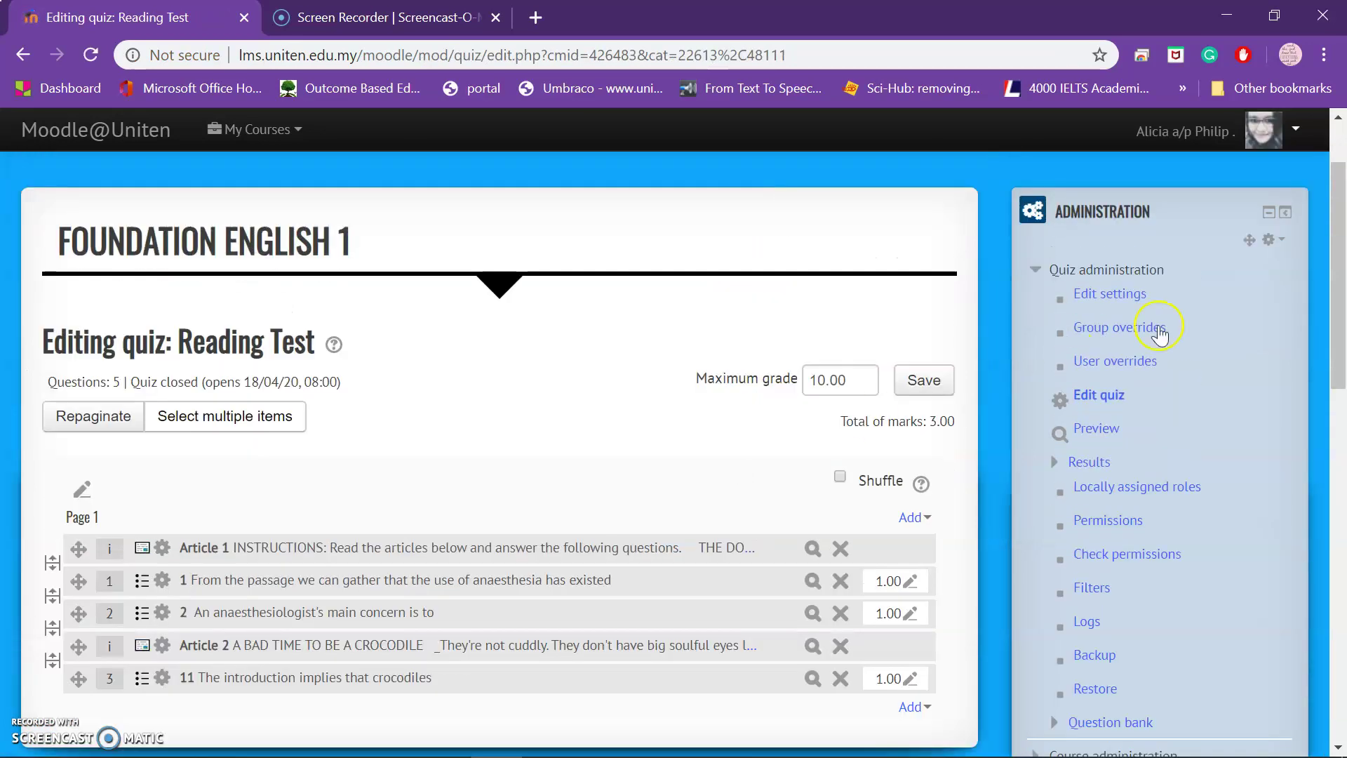
scroll(839, 428, down, 3)
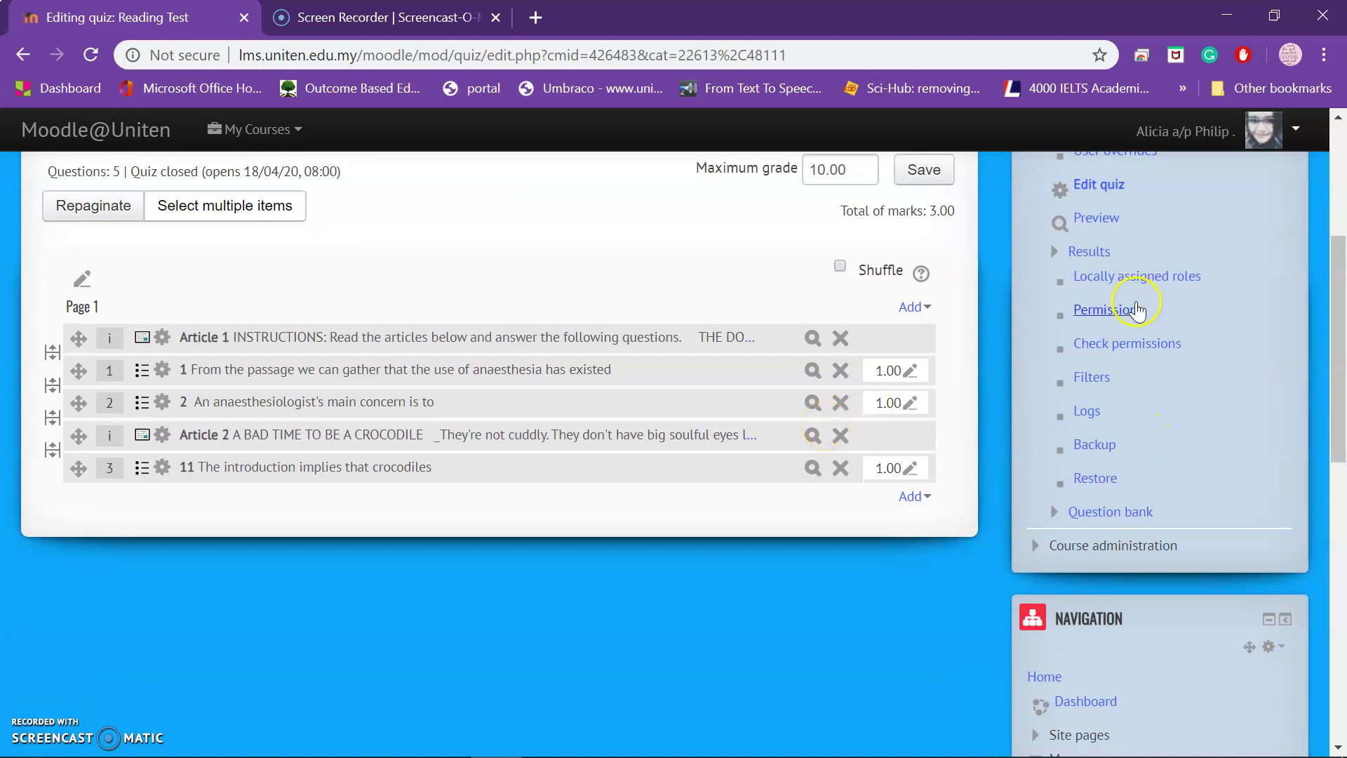
scroll(1137, 309, up, 2)
click(1106, 323)
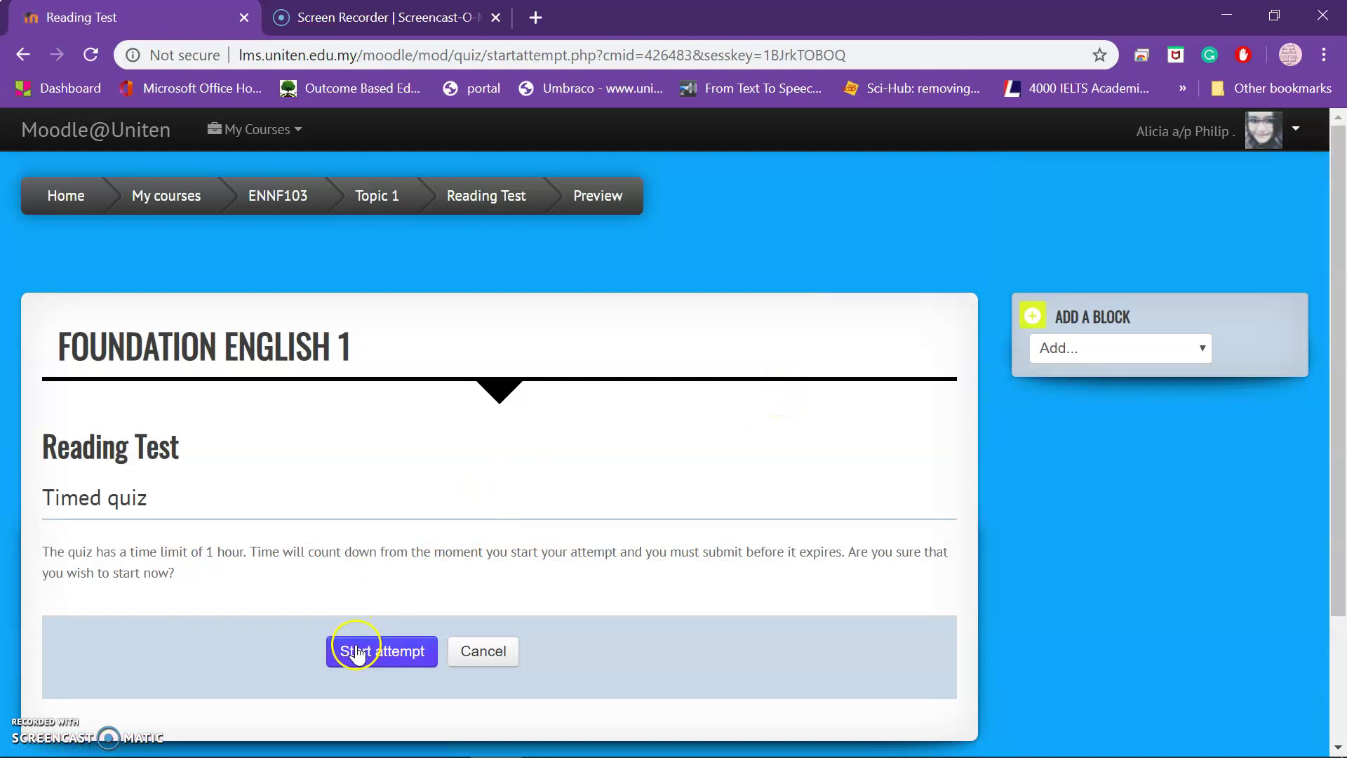
click(357, 651)
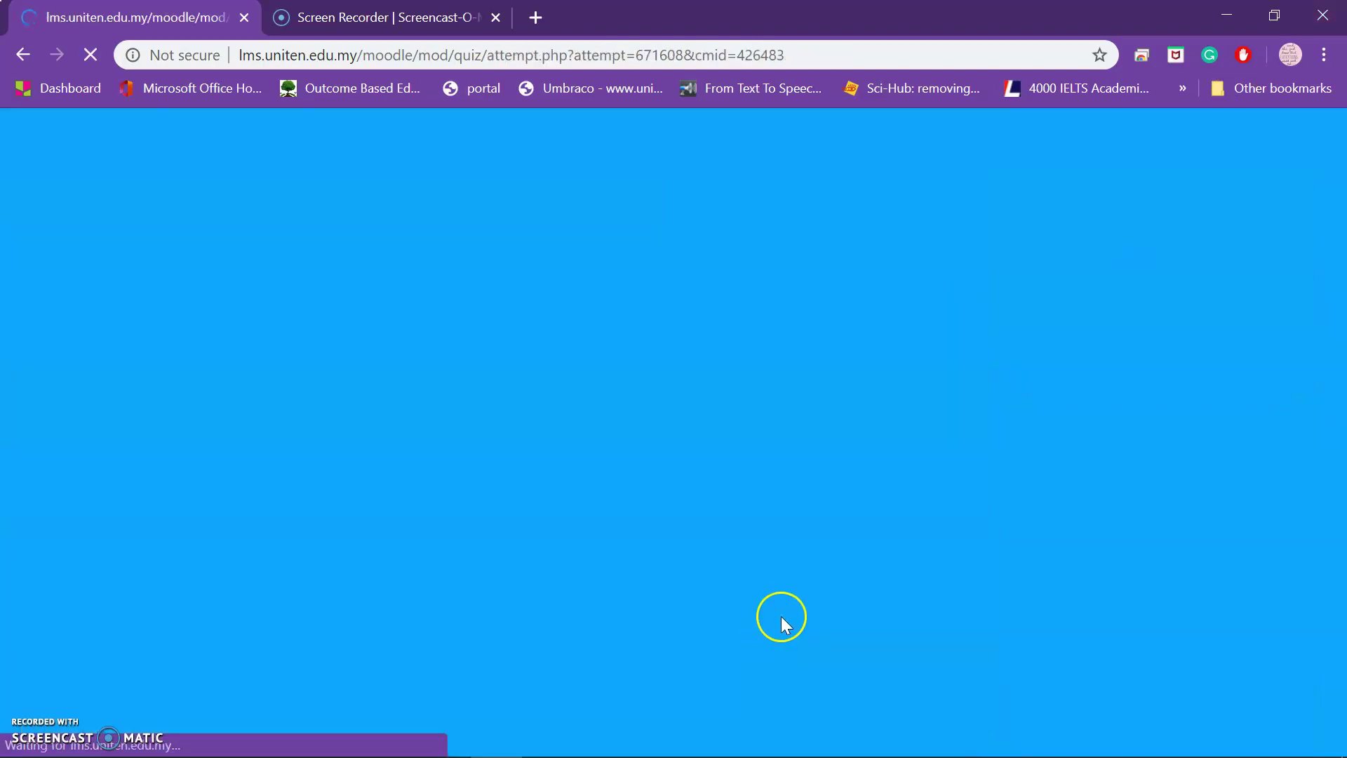
Review the quiz preview from start to end, checking both articles and the multiple choice questions that follow each.
scroll(692, 596, down, 10)
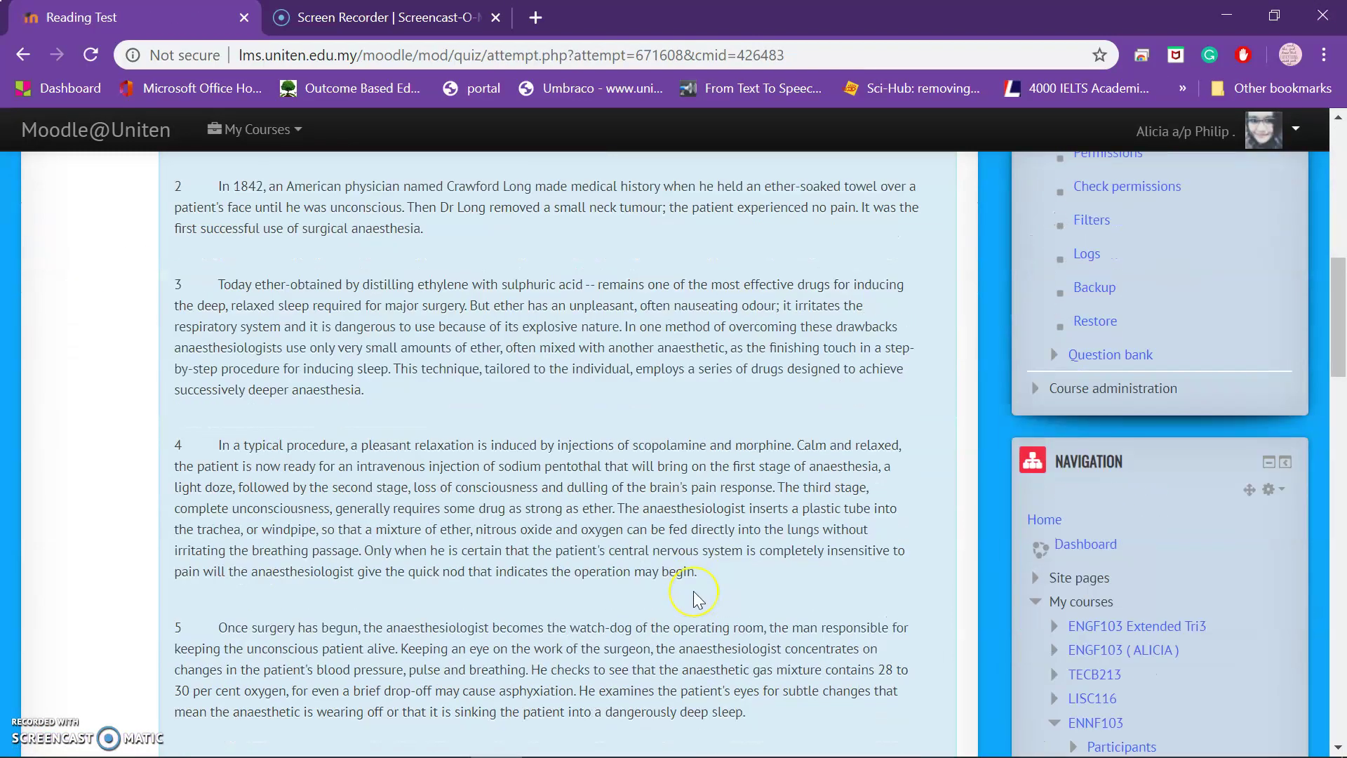
scroll(694, 597, down, 20)
scroll(694, 591, up, 6)
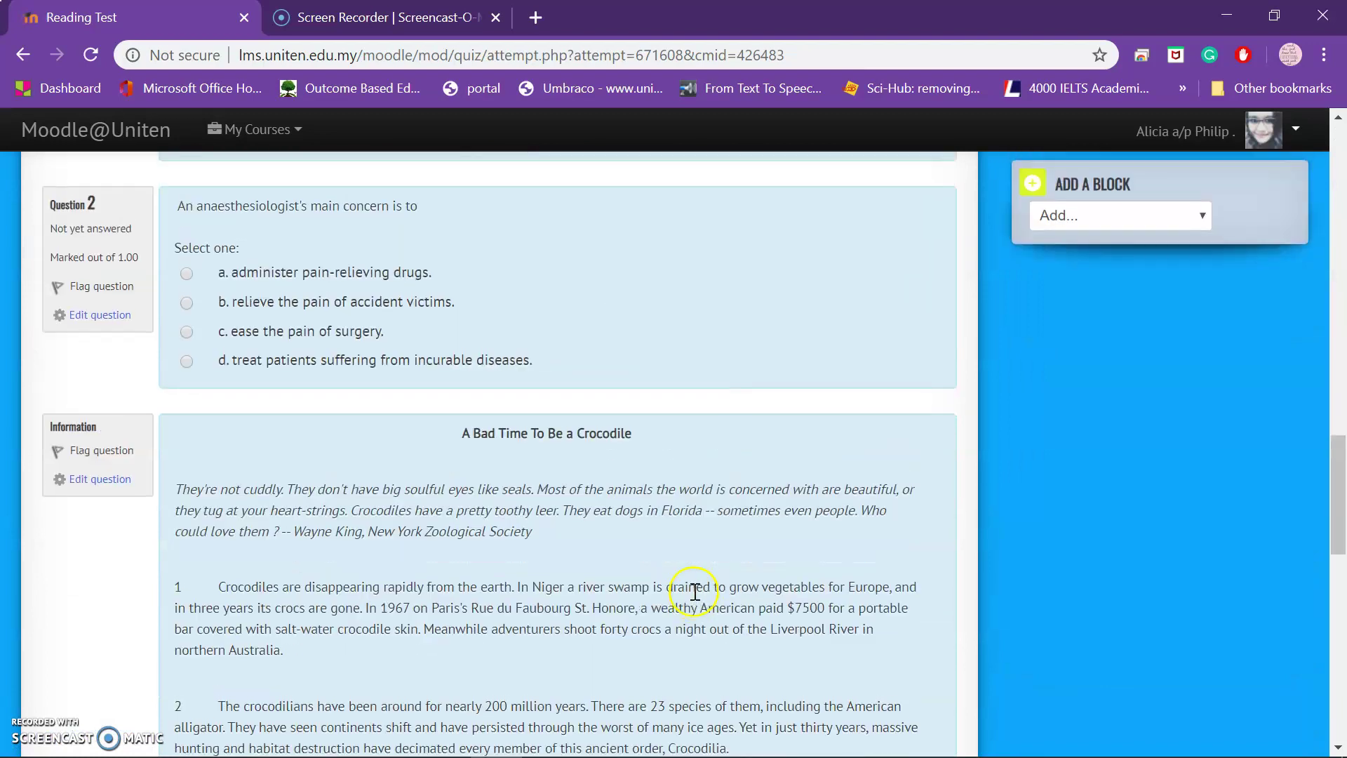
scroll(530, 542, down, 16)
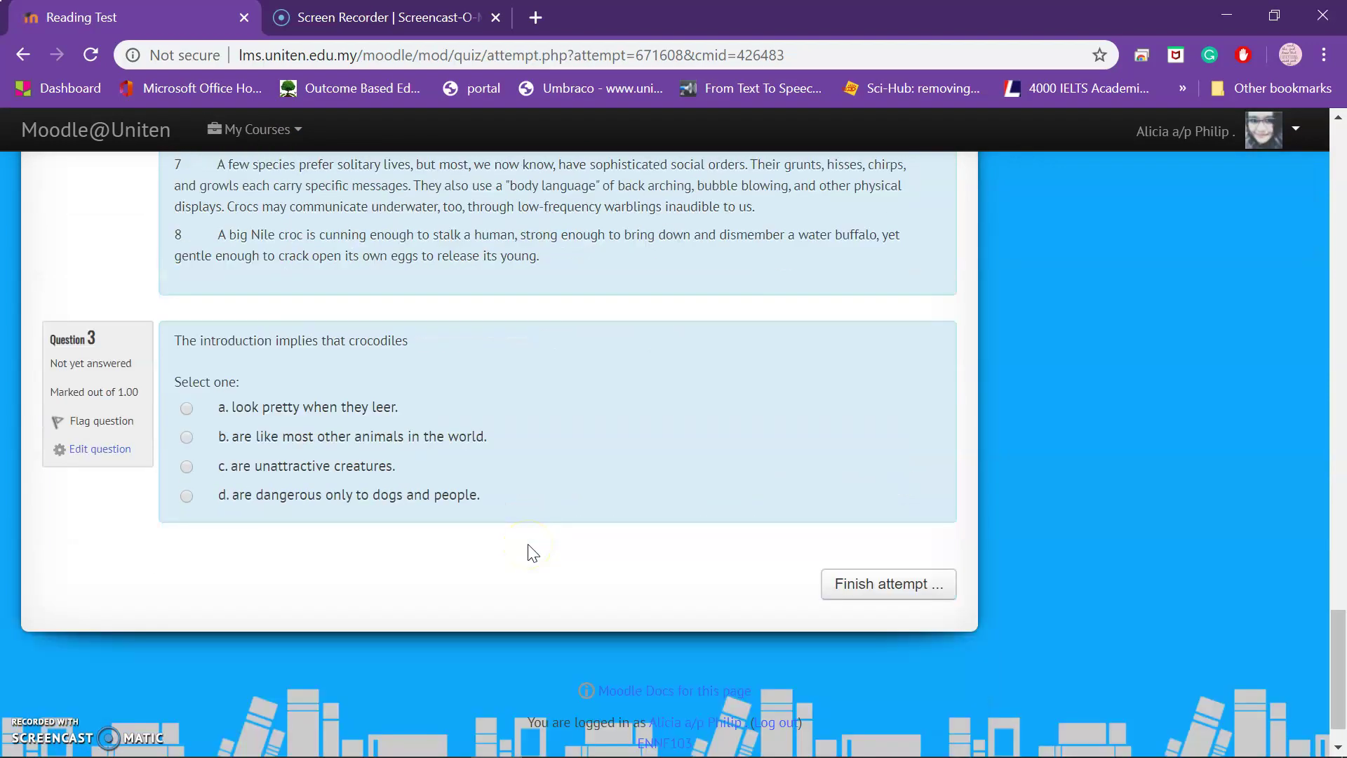
scroll(533, 554, up, 20)
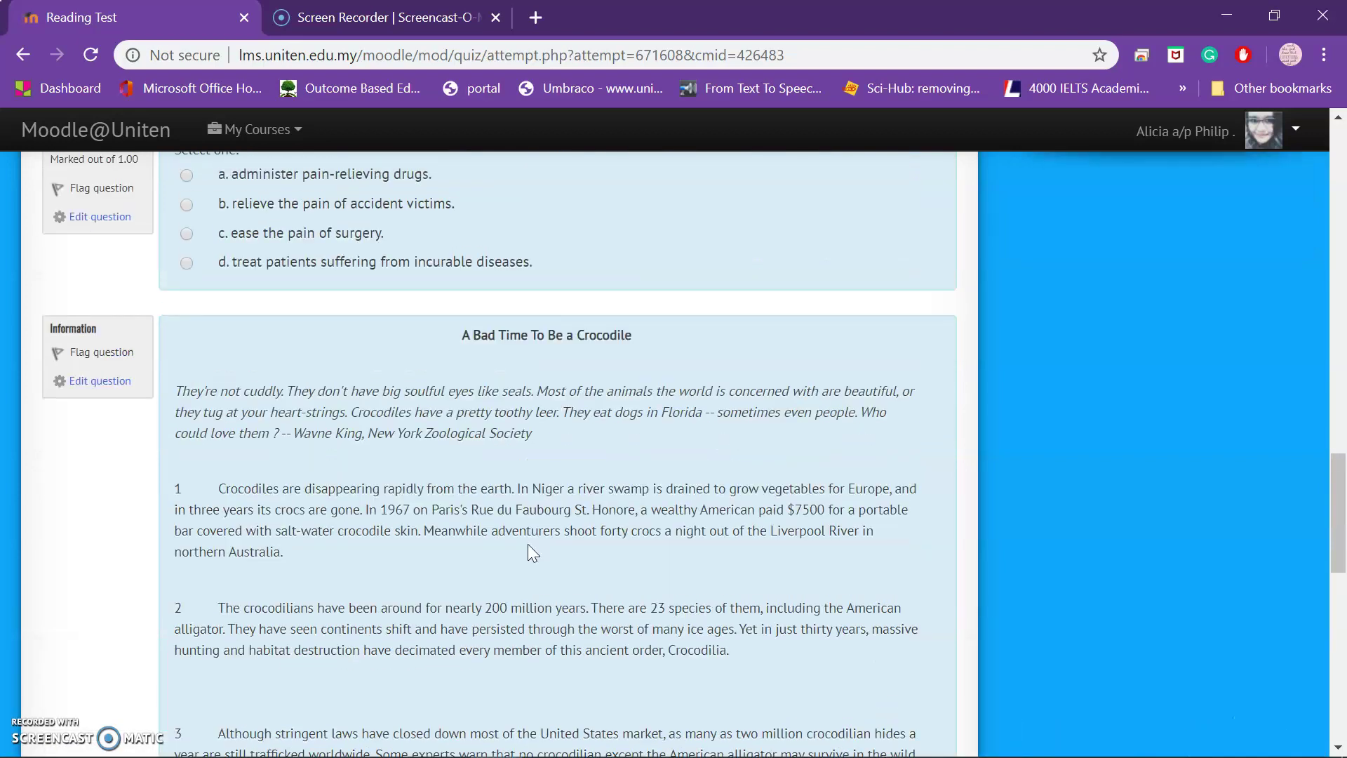
scroll(529, 547, up, 5)
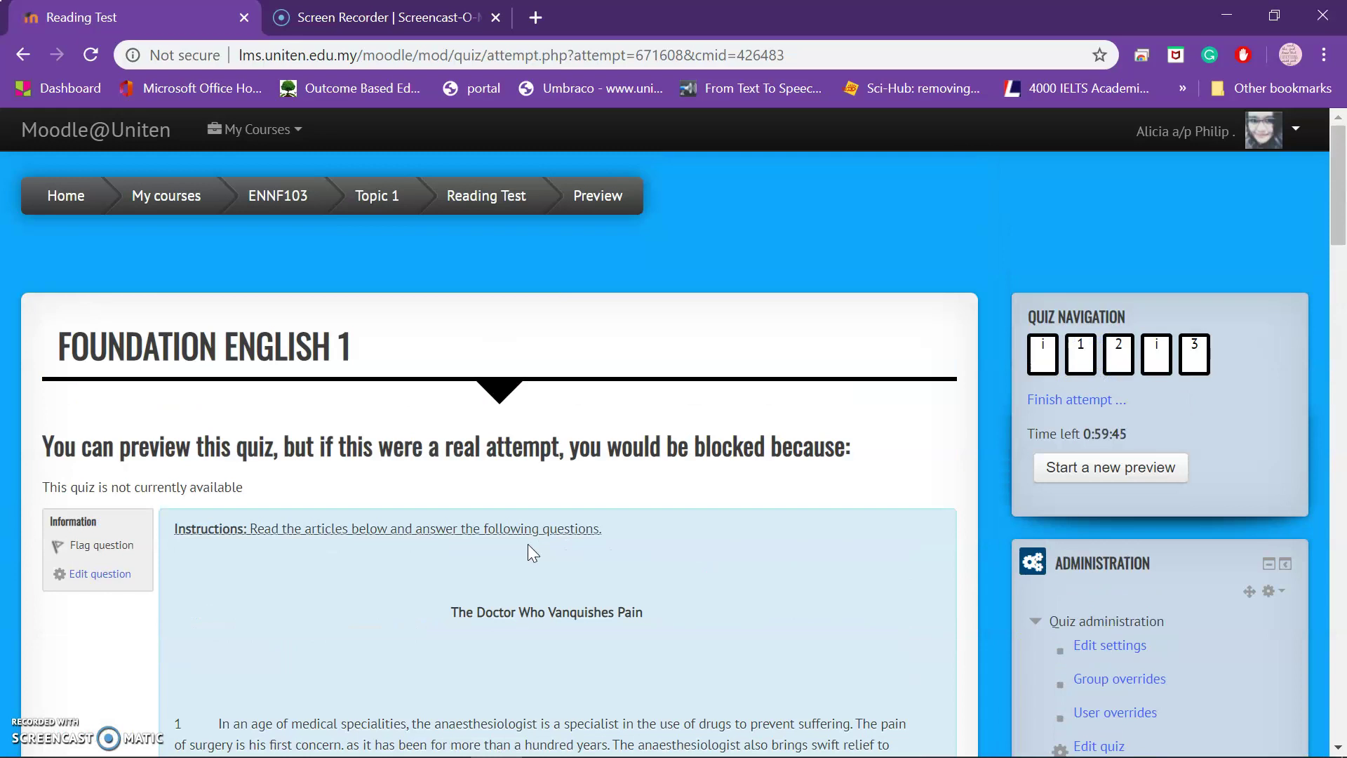
scroll(642, 575, down, 3)
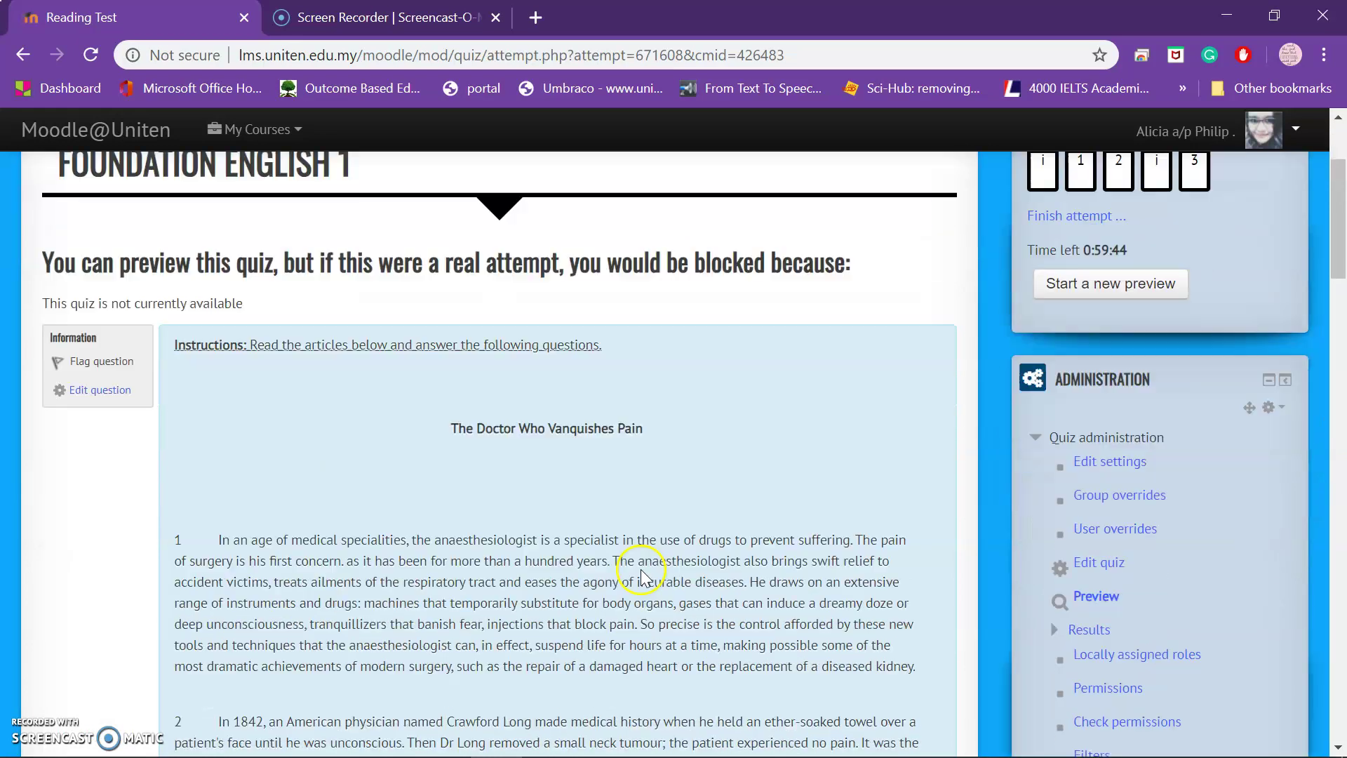
scroll(643, 575, down, 2)
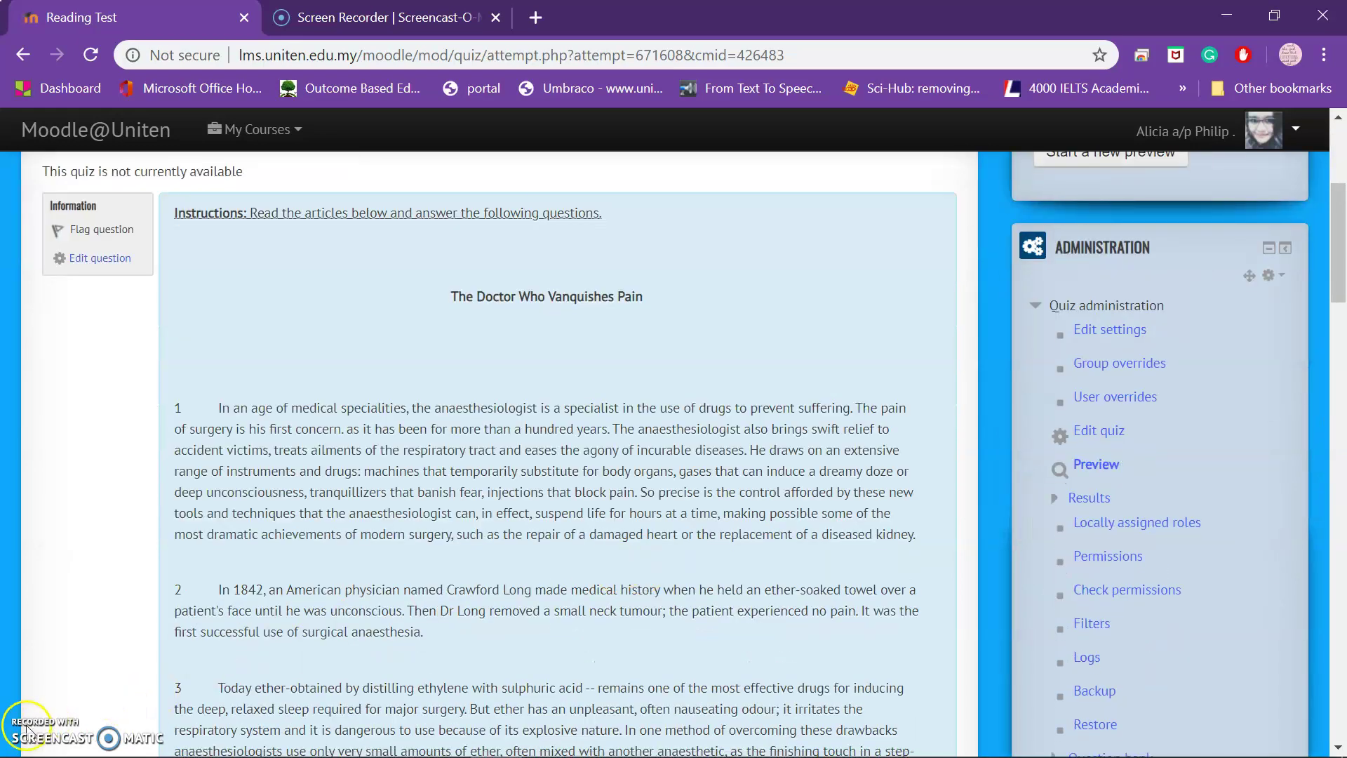